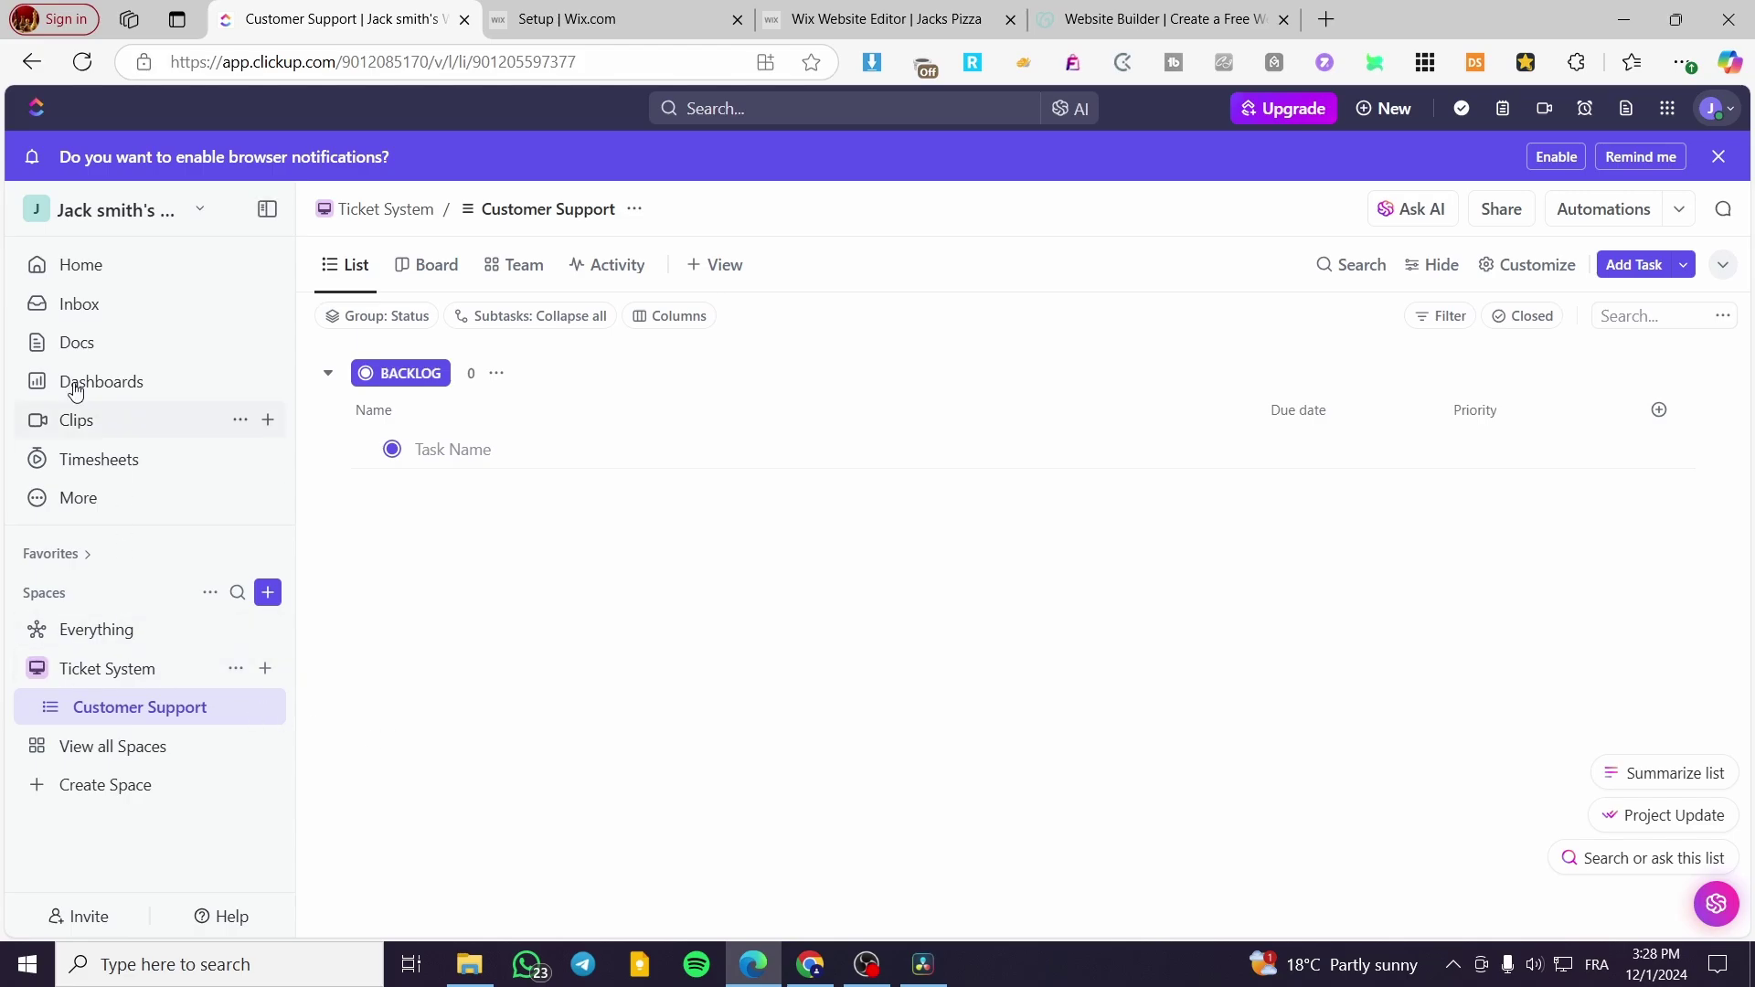
Step: Start a new space named 'Planner', then switch to browsing space templates in the Template Center
left_click(269, 592)
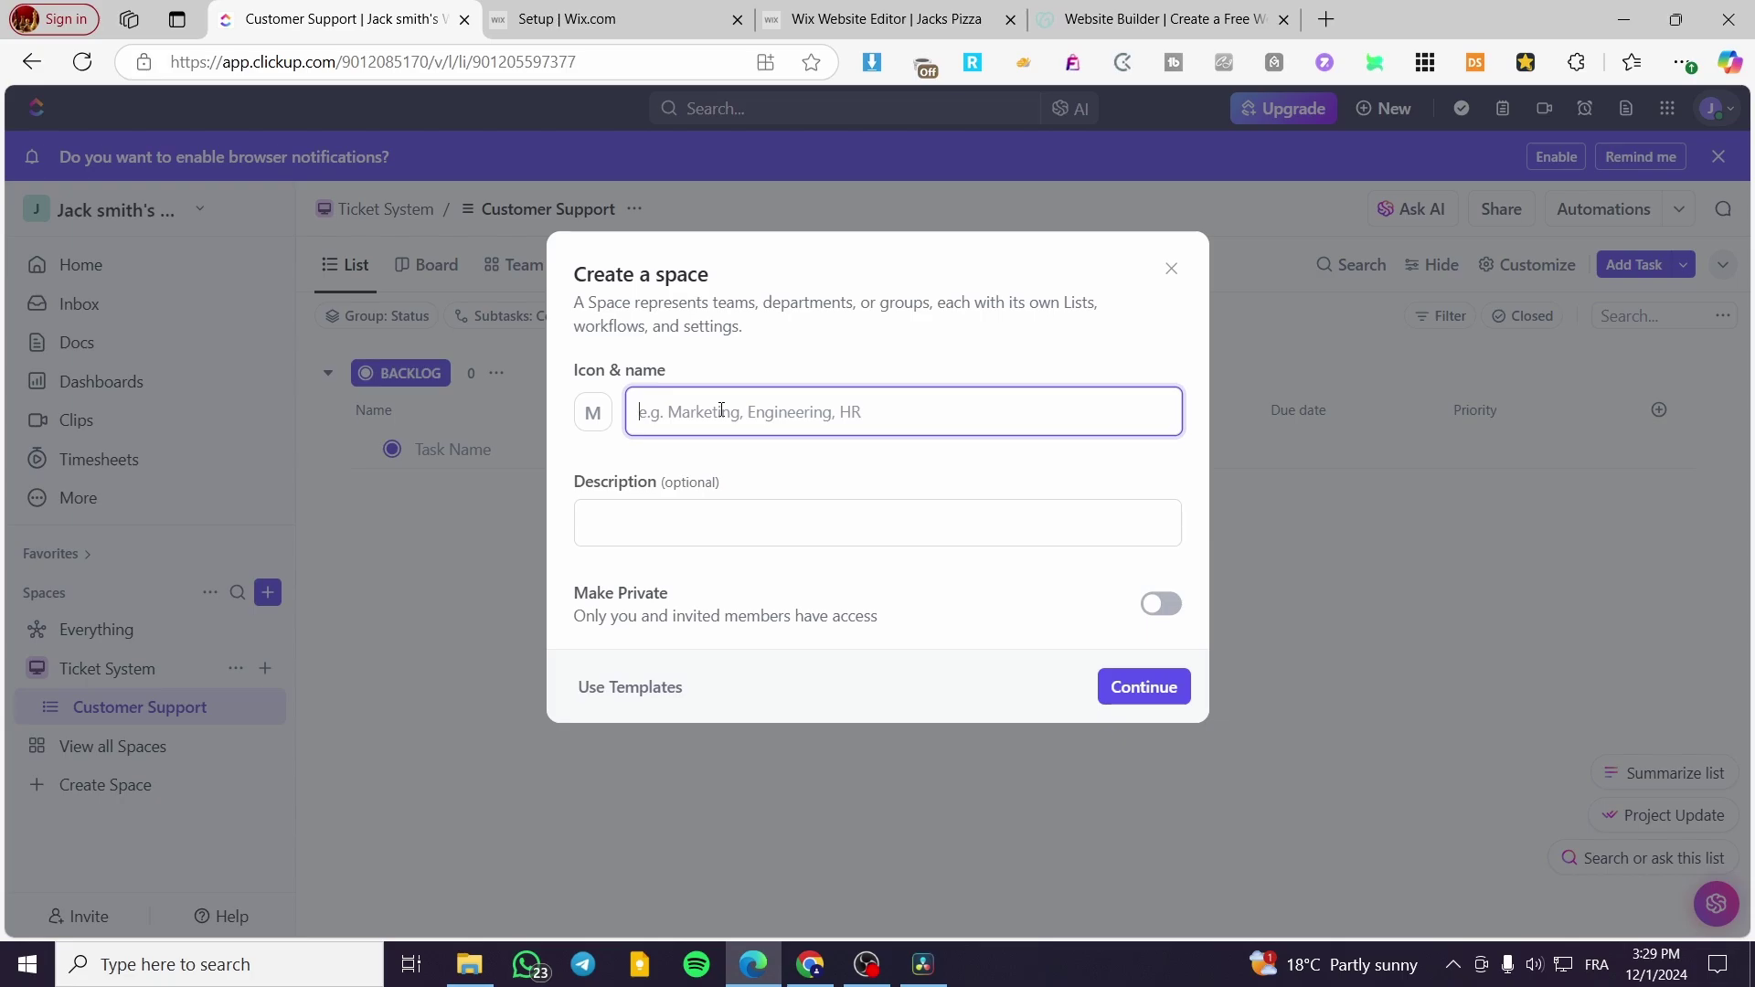
type("C")
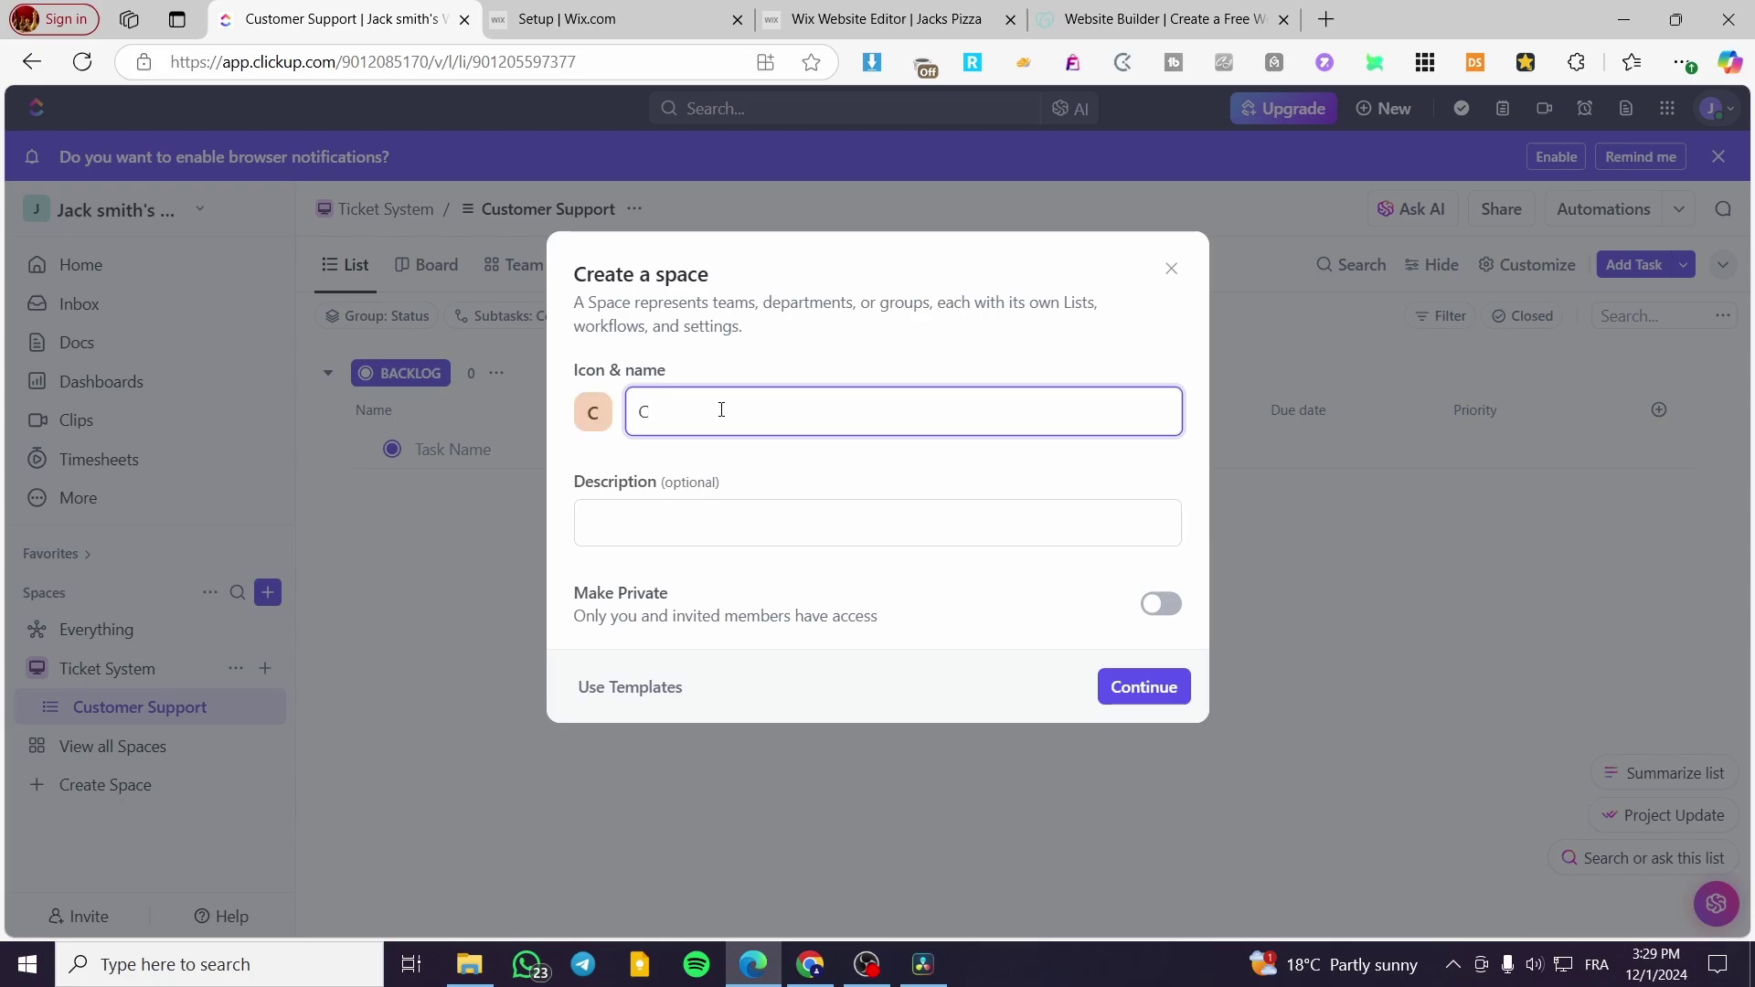
key("BackSpace")
type("Planner")
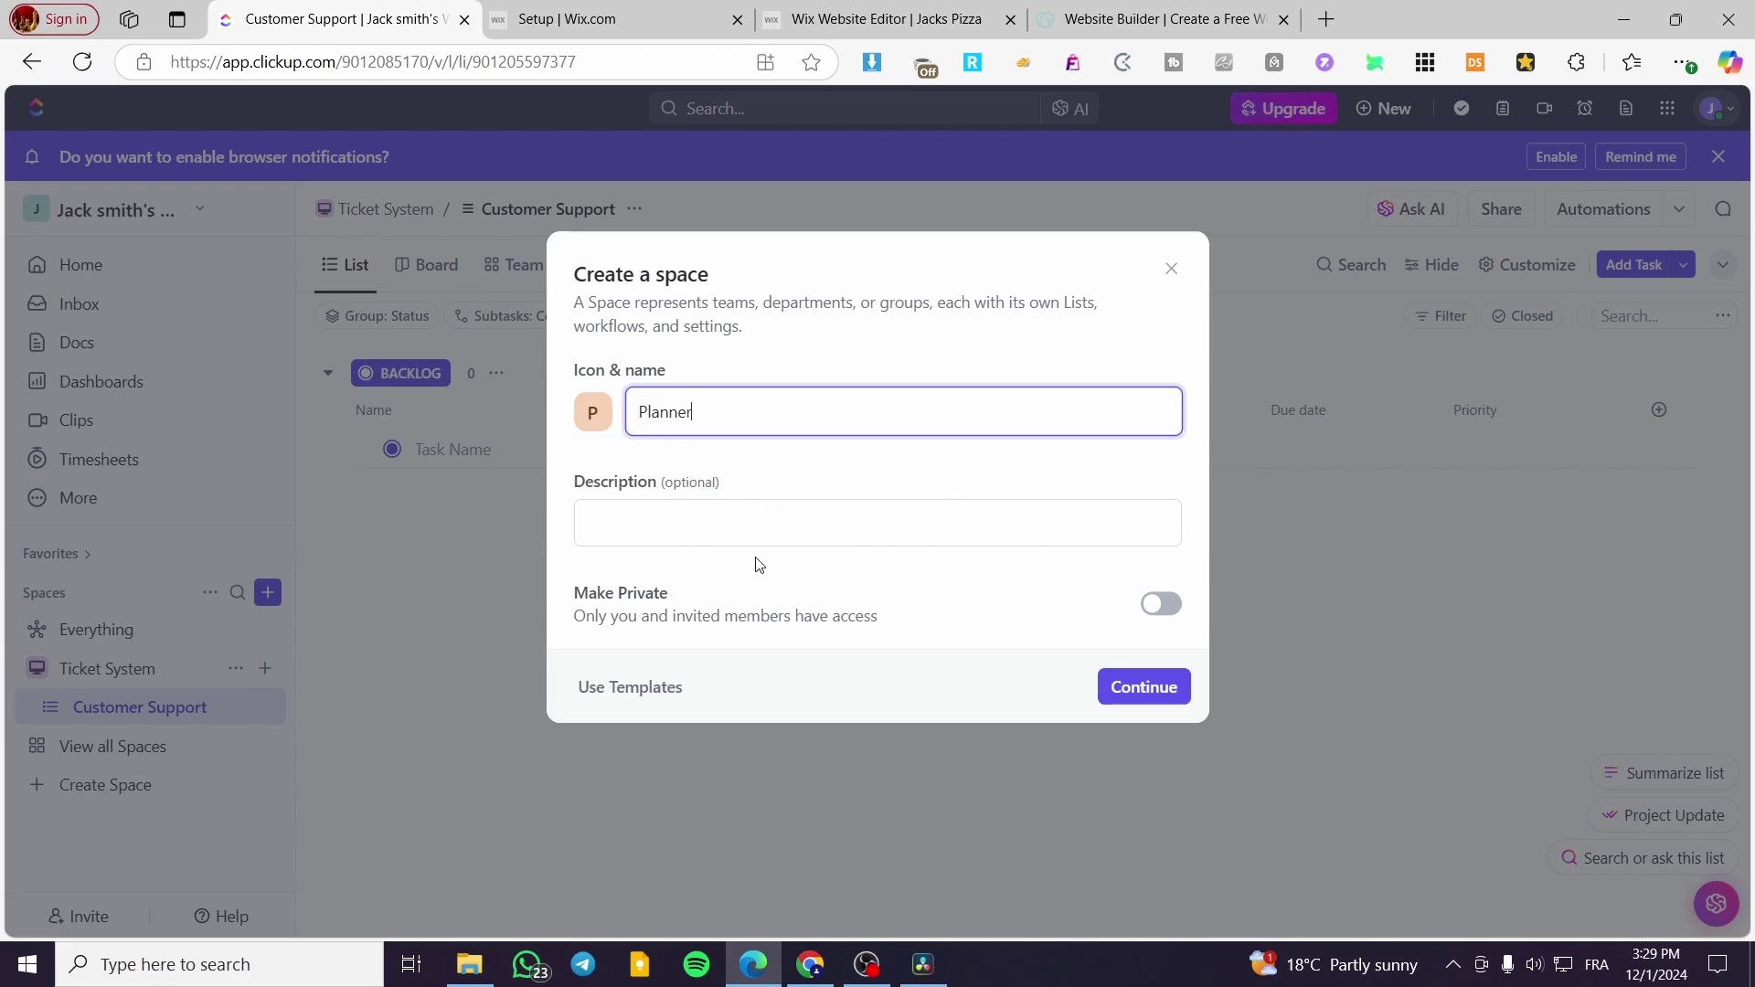
left_click(618, 696)
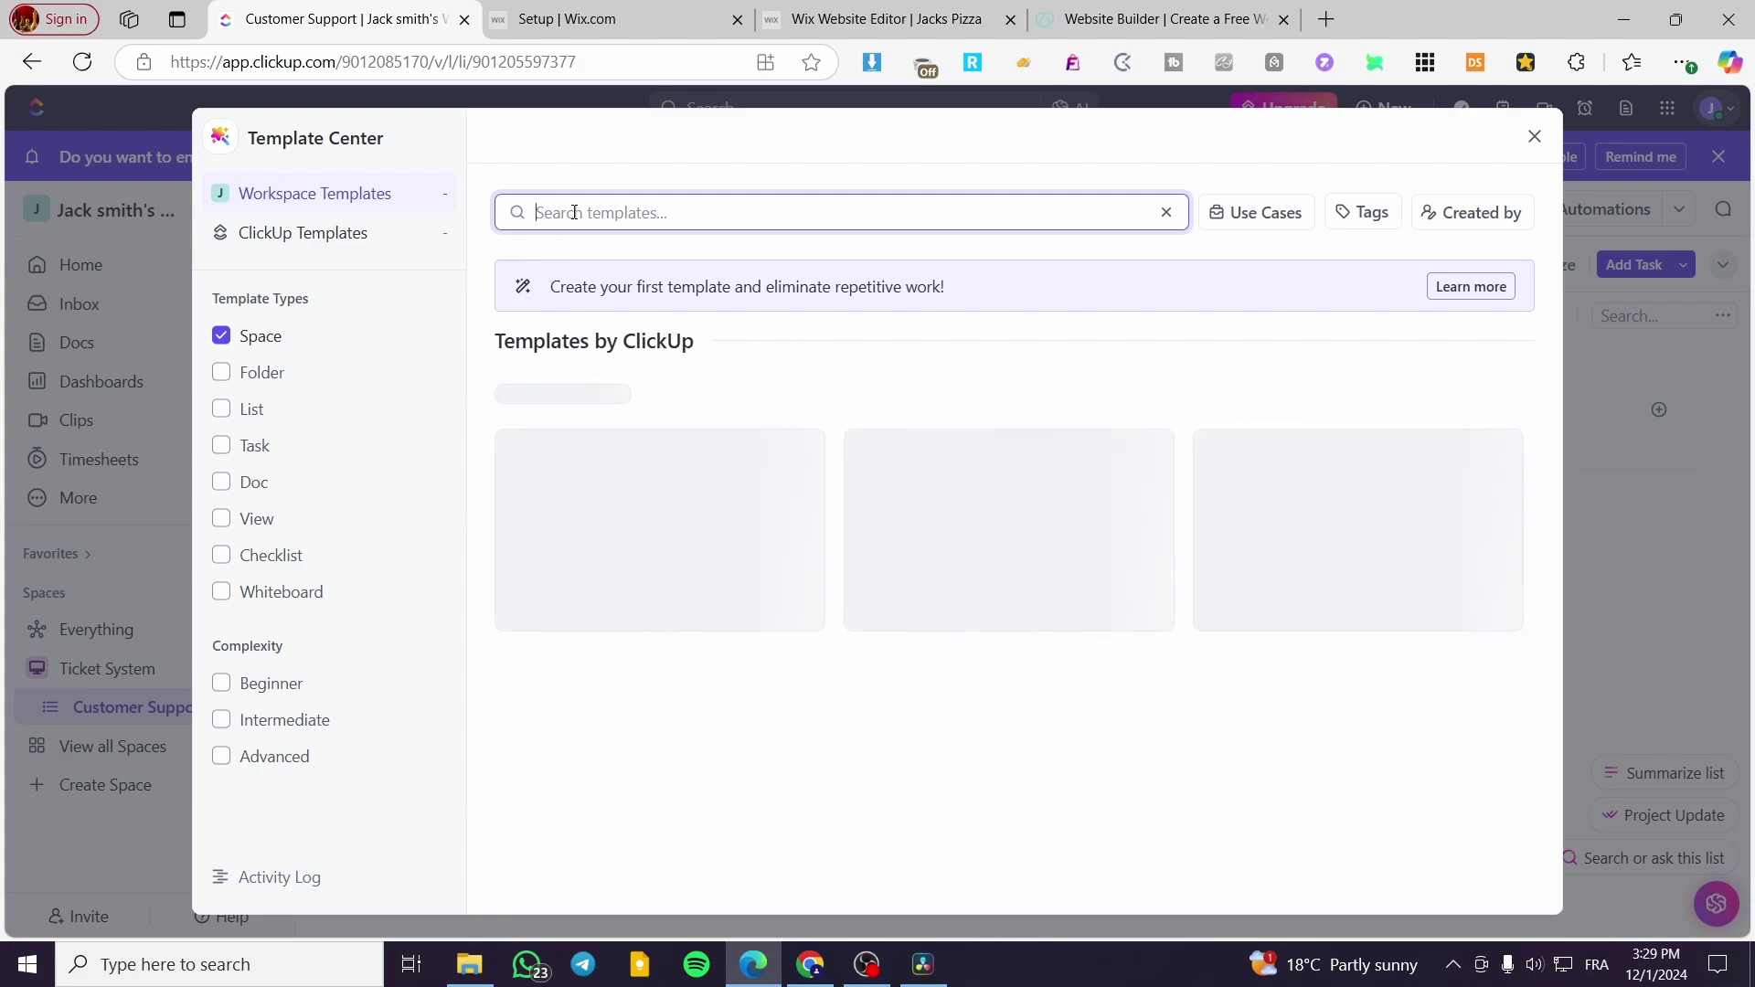
type("Content")
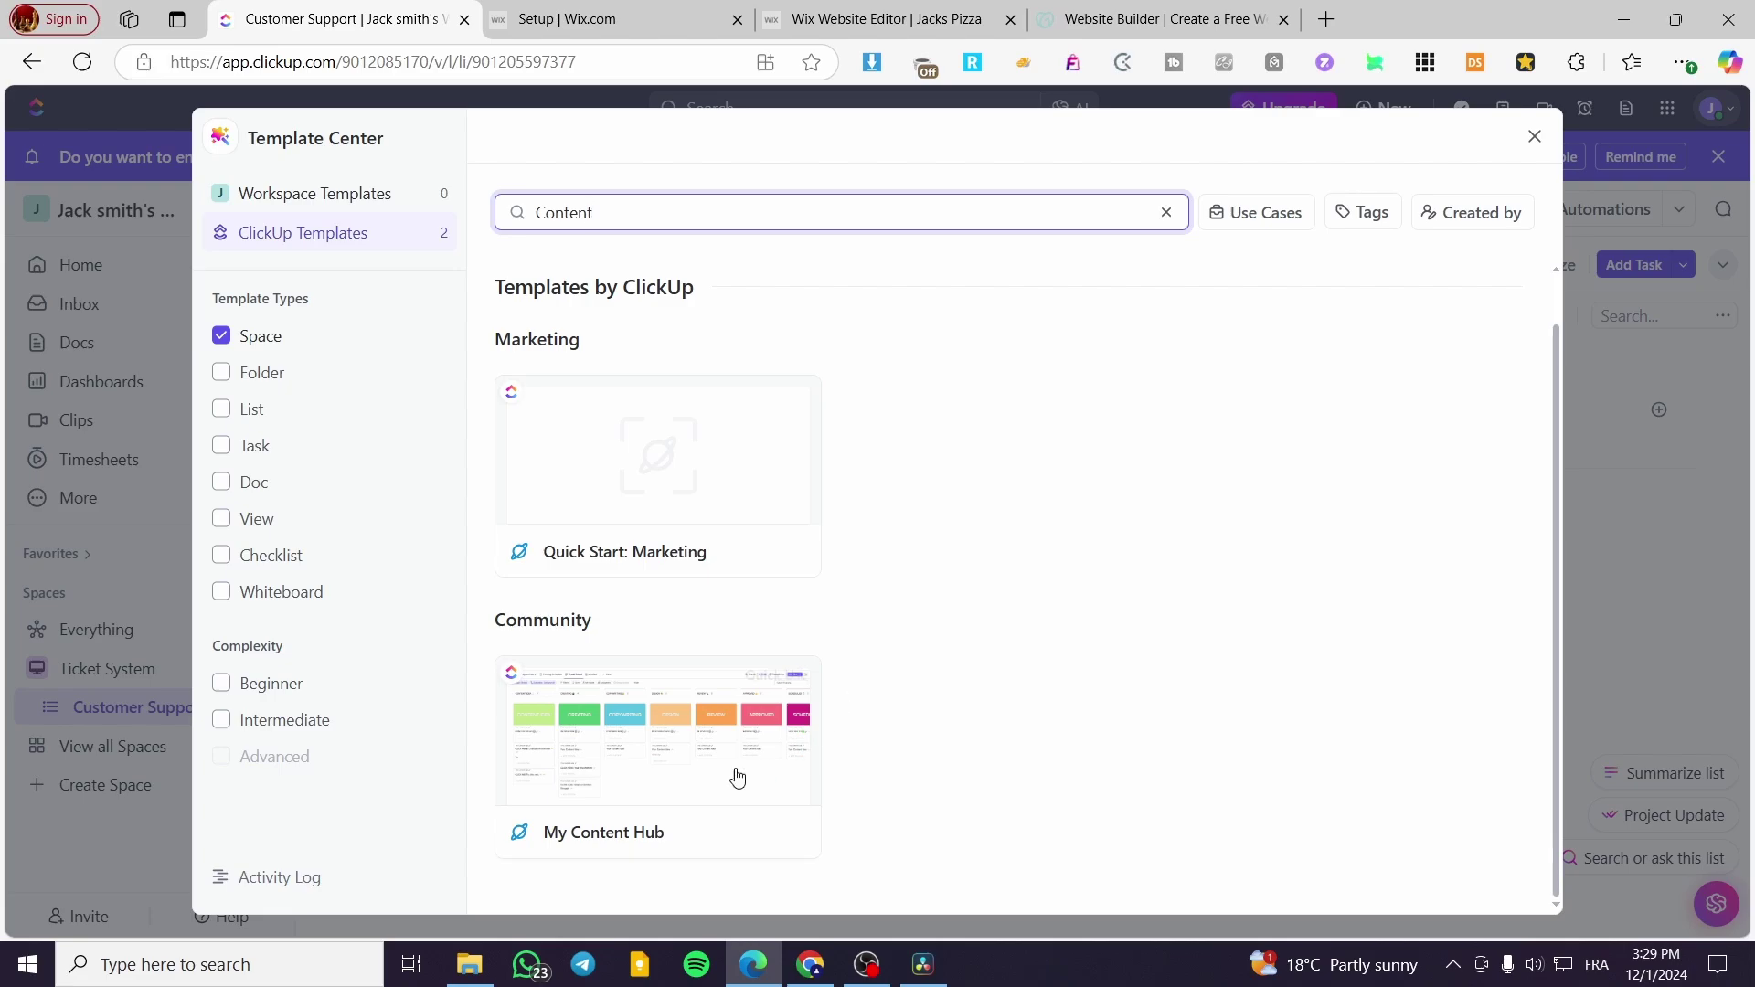
mouse_move(650, 668)
left_click_drag(678, 215, 443, 212)
key("BackSpace")
type("pl")
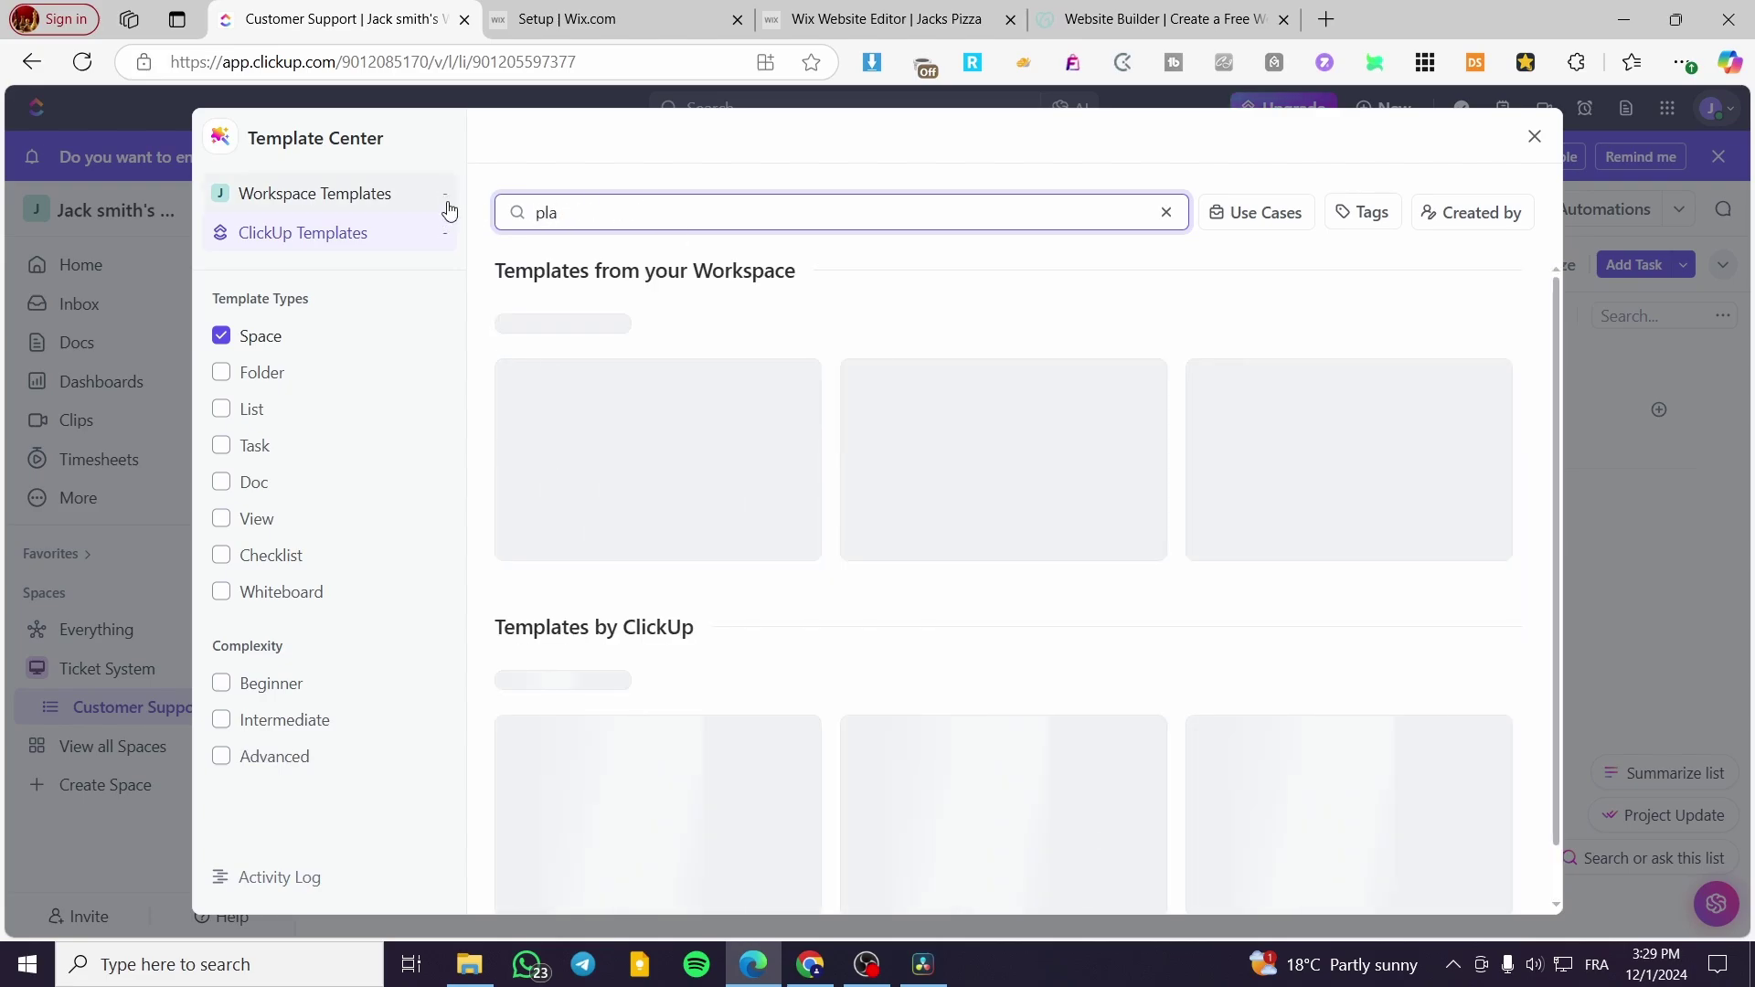
type("an")
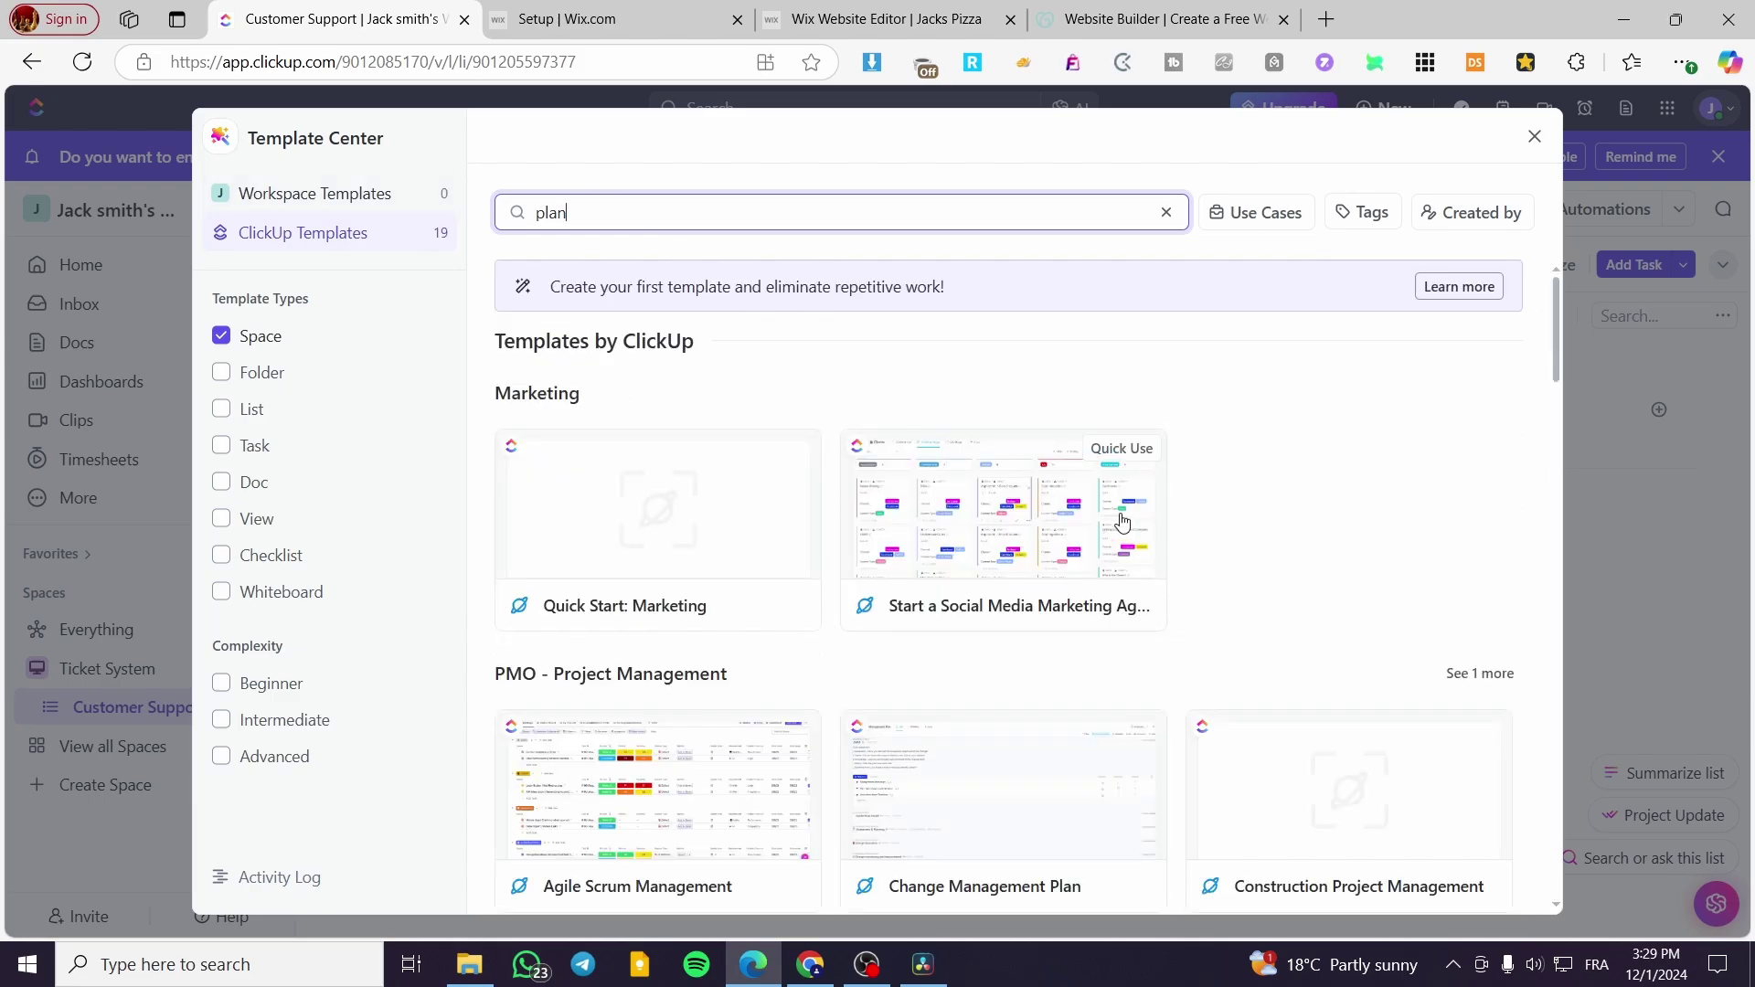
scroll(1040, 561, "down", 3)
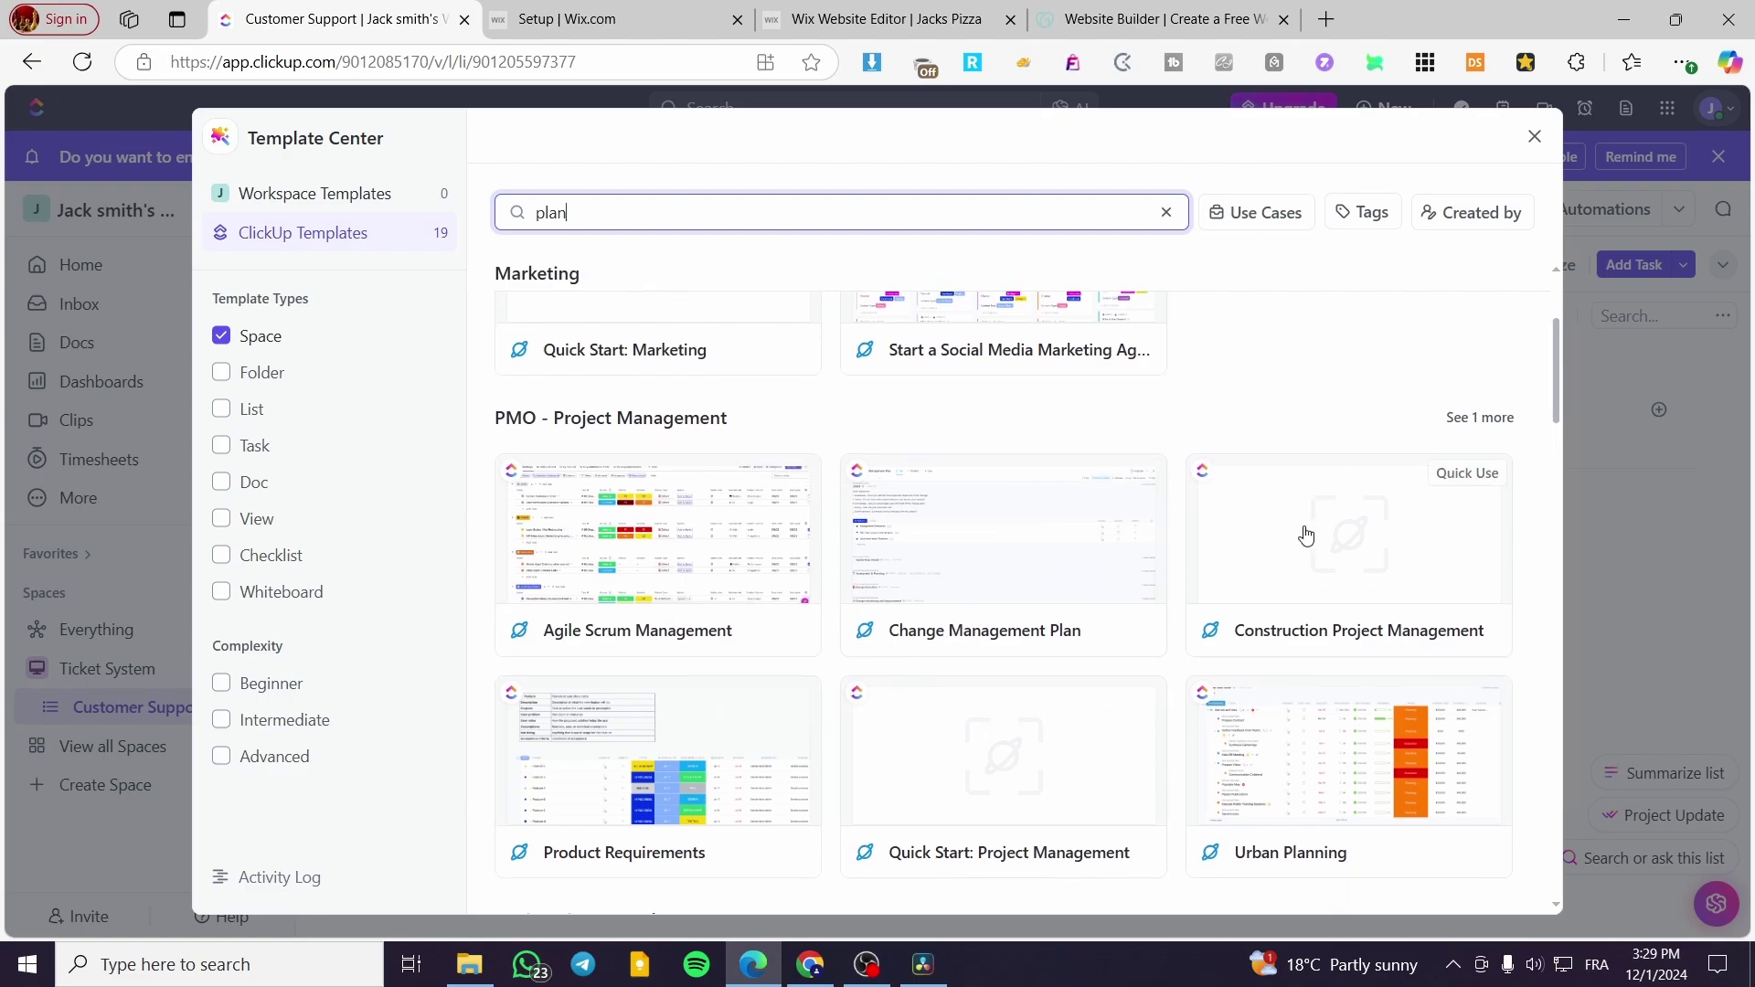
scroll(1176, 525, "down", 2)
scroll(847, 601, "down", 5)
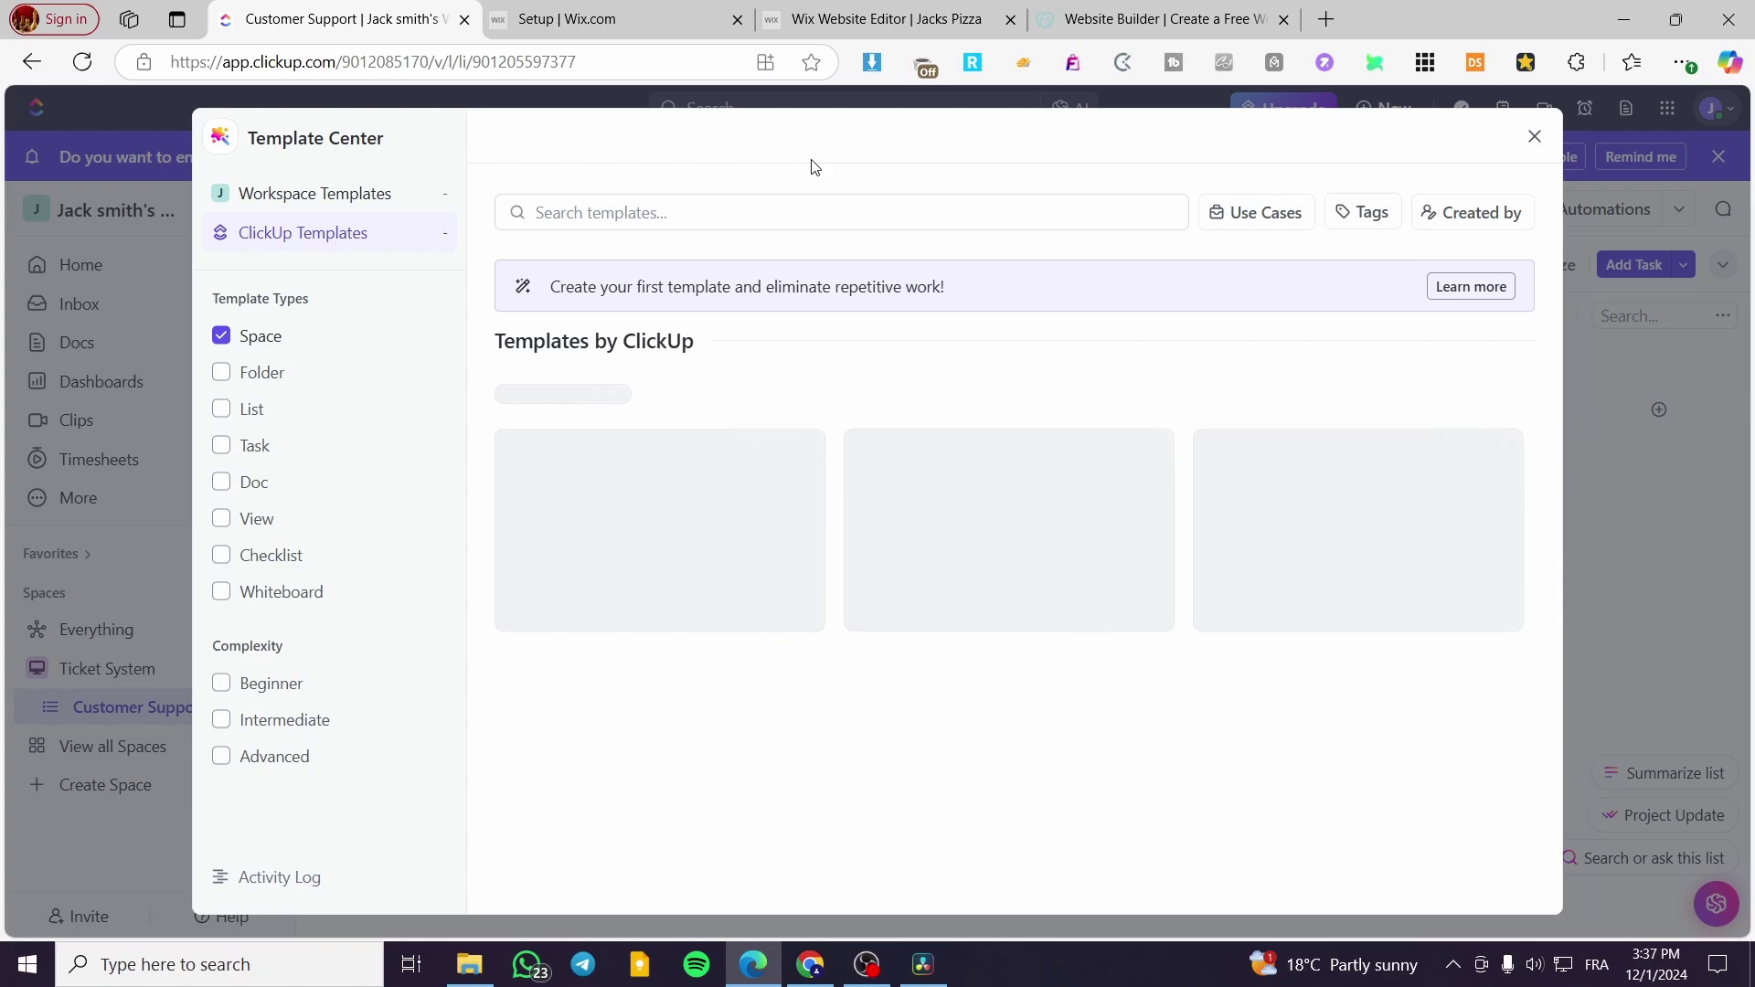
Step: Search the Template Center for 'content'
left_click(673, 212)
type("c")
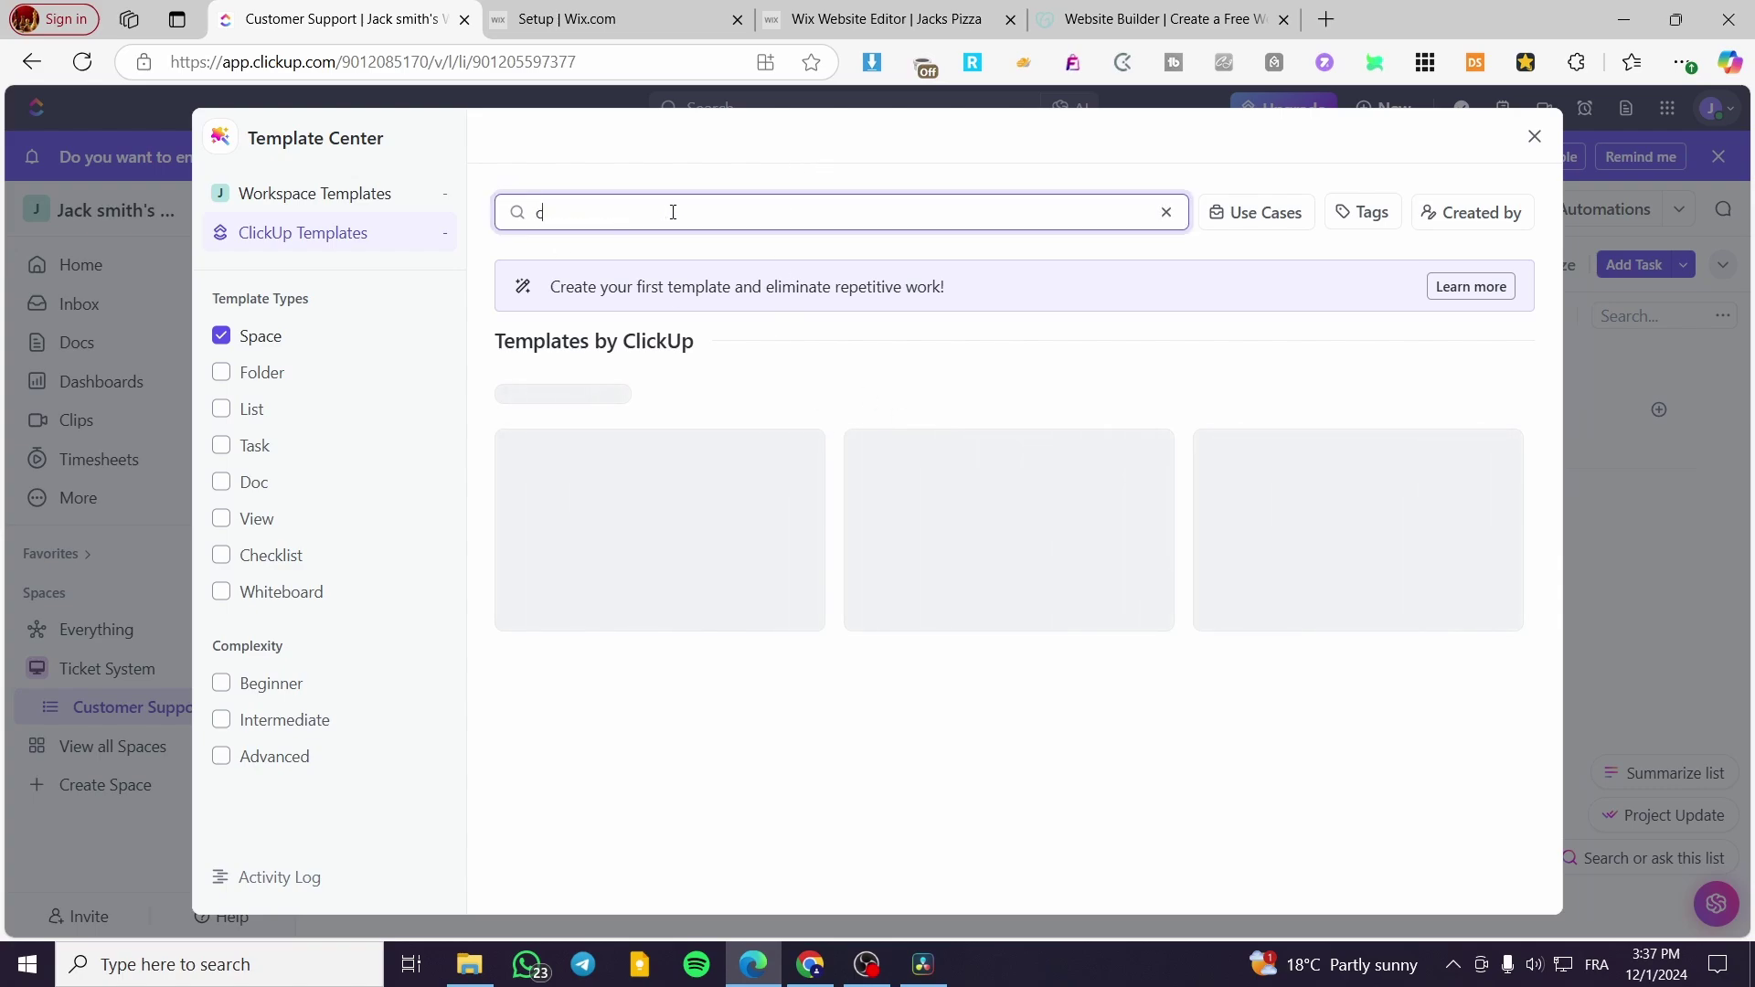
type("ontent")
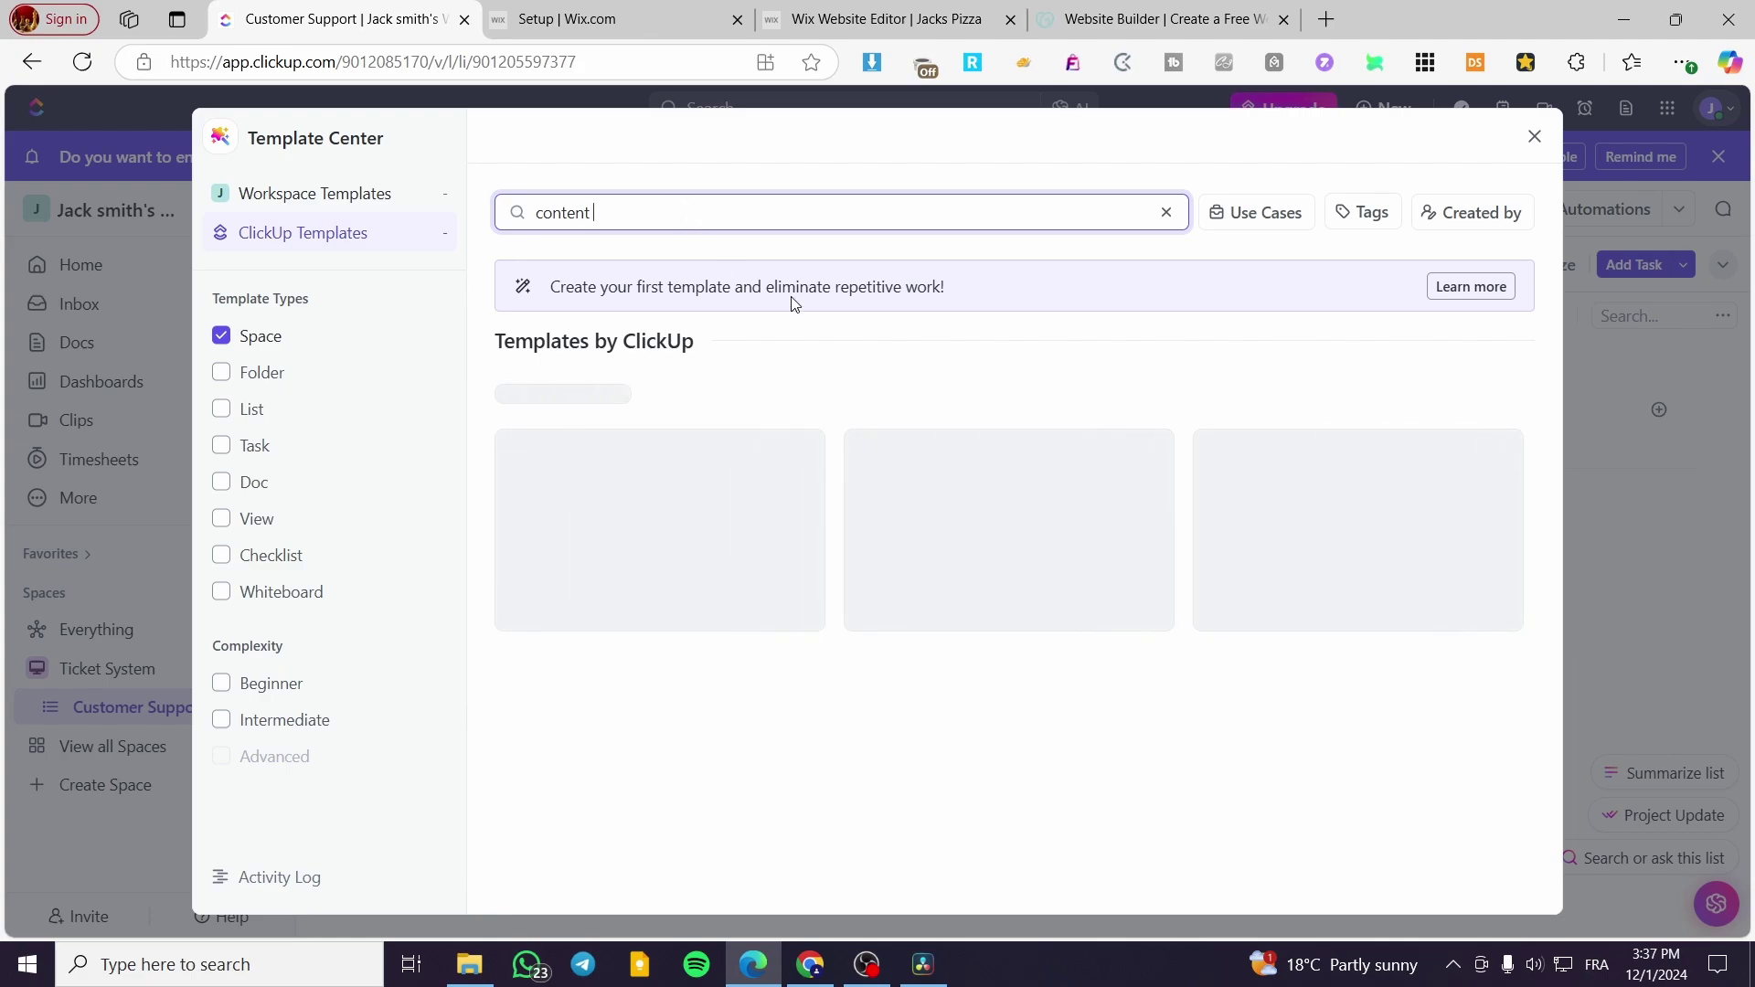
scroll(893, 537, "down", 1)
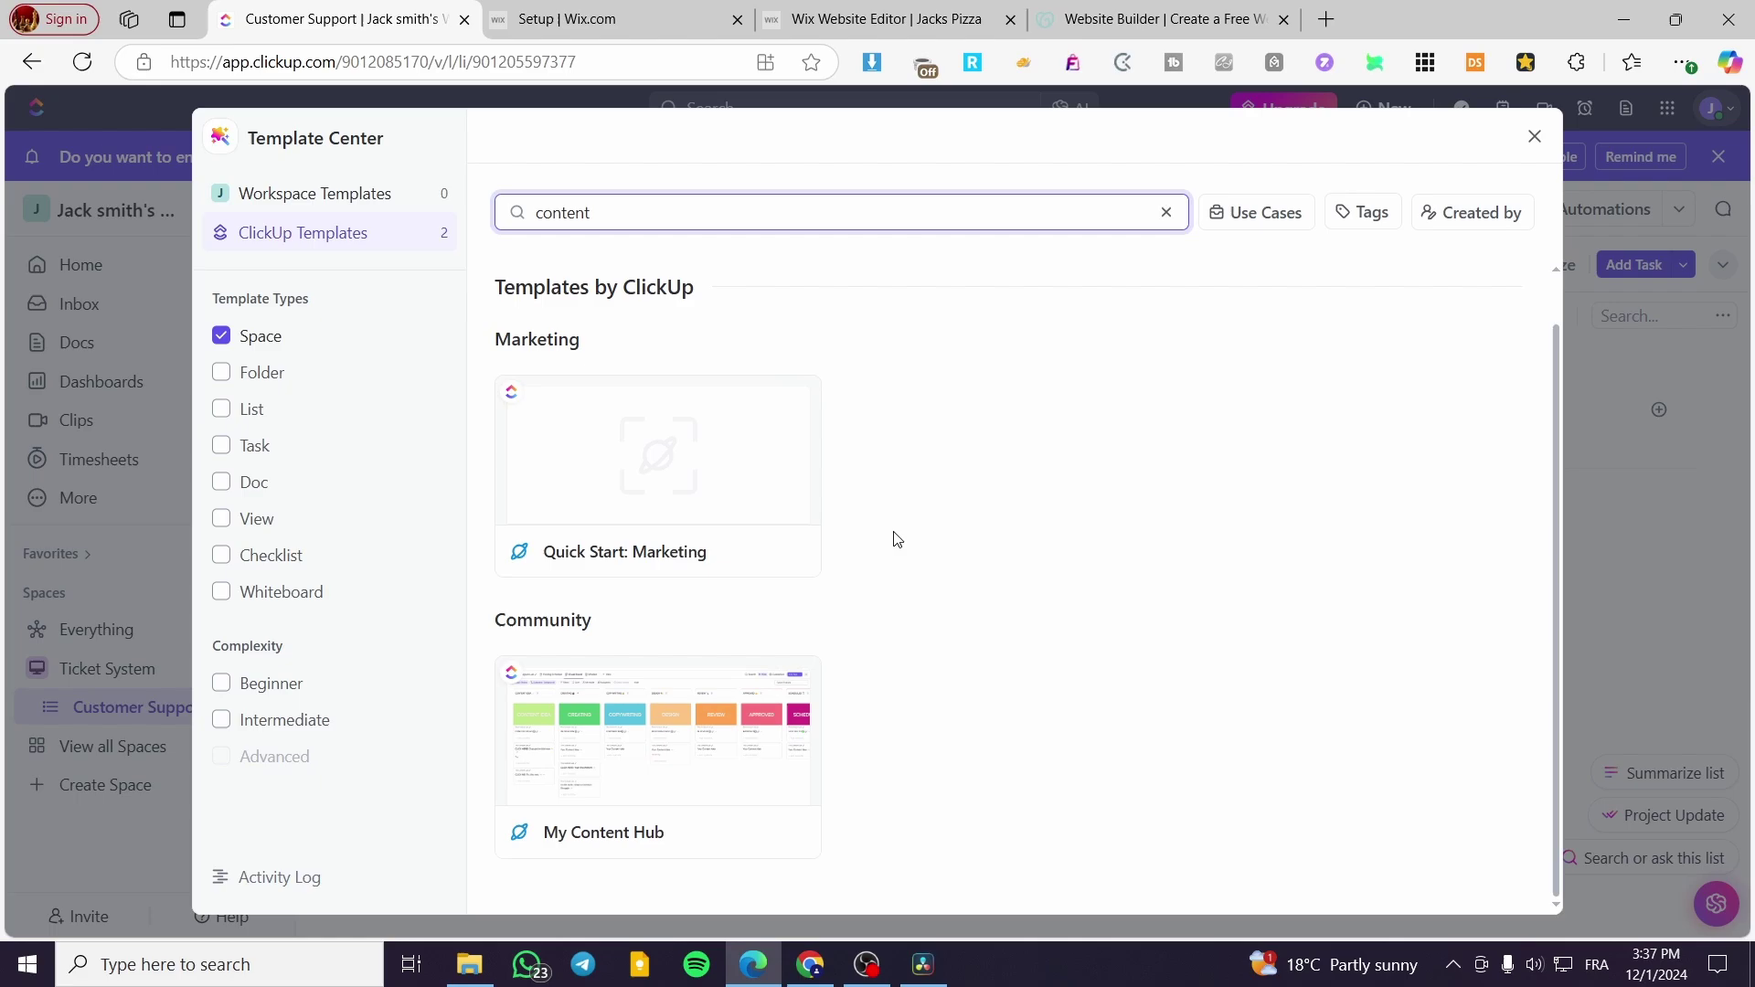
Step: Uncheck the Space template type and scroll through all matching content templates
left_click(220, 337)
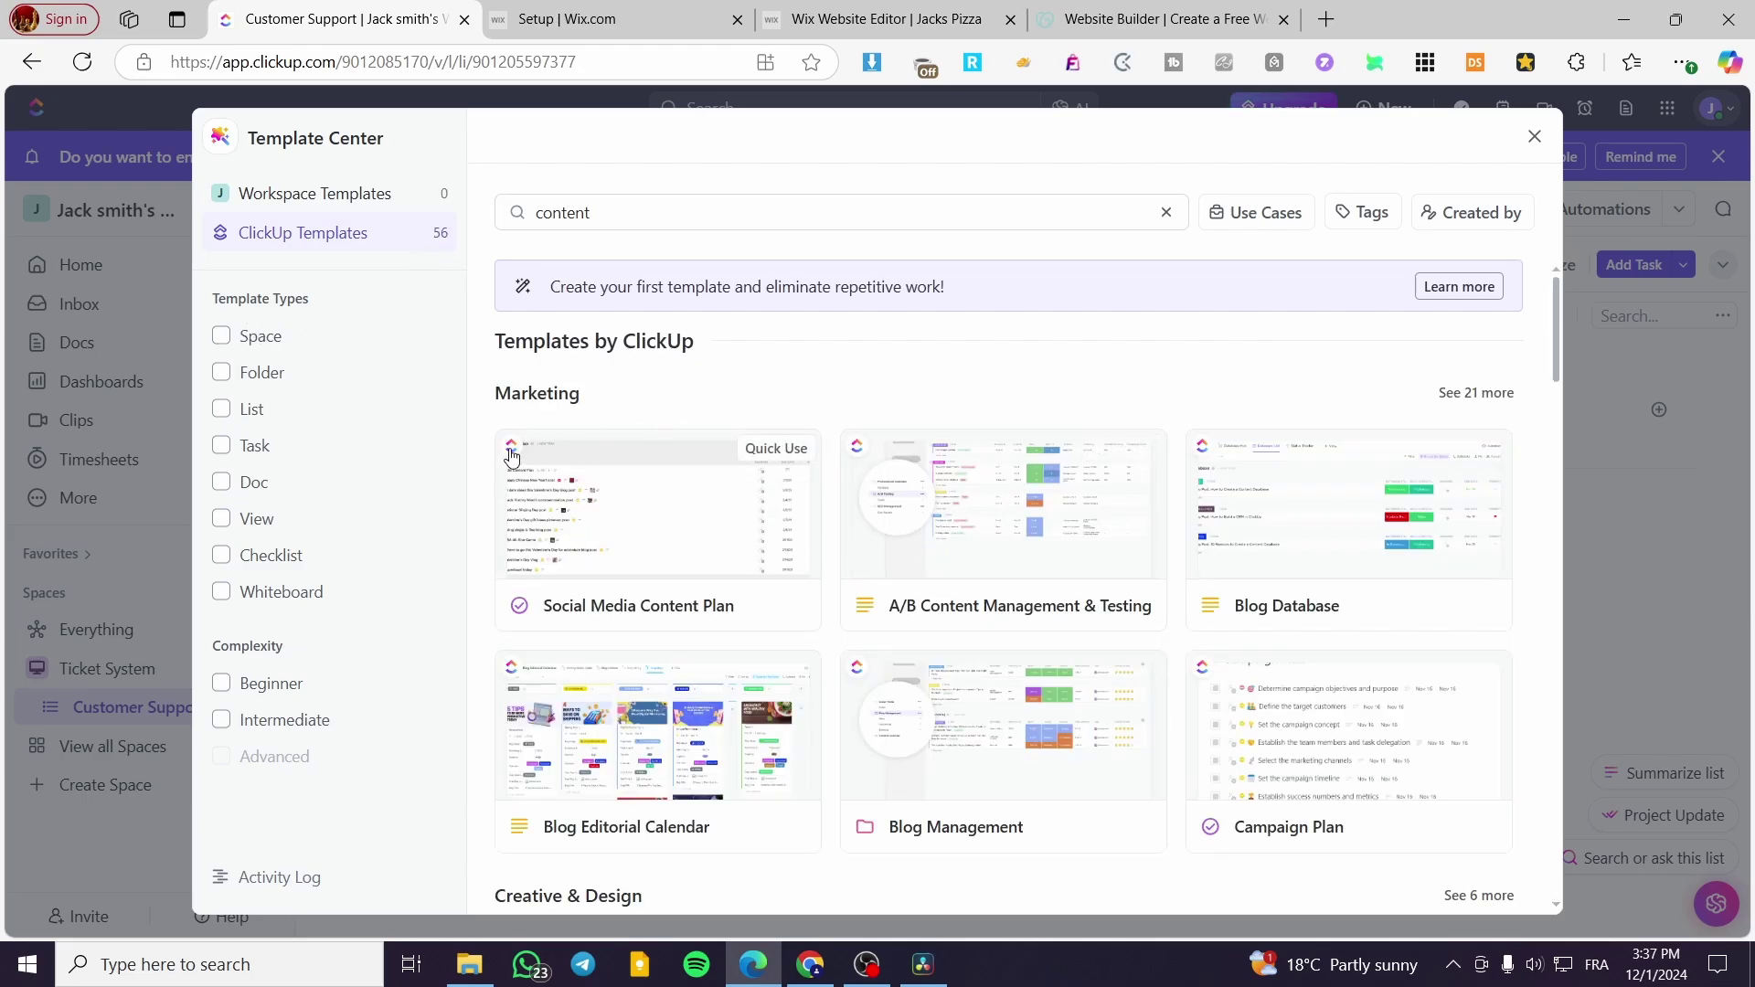
scroll(800, 586, "down", 1)
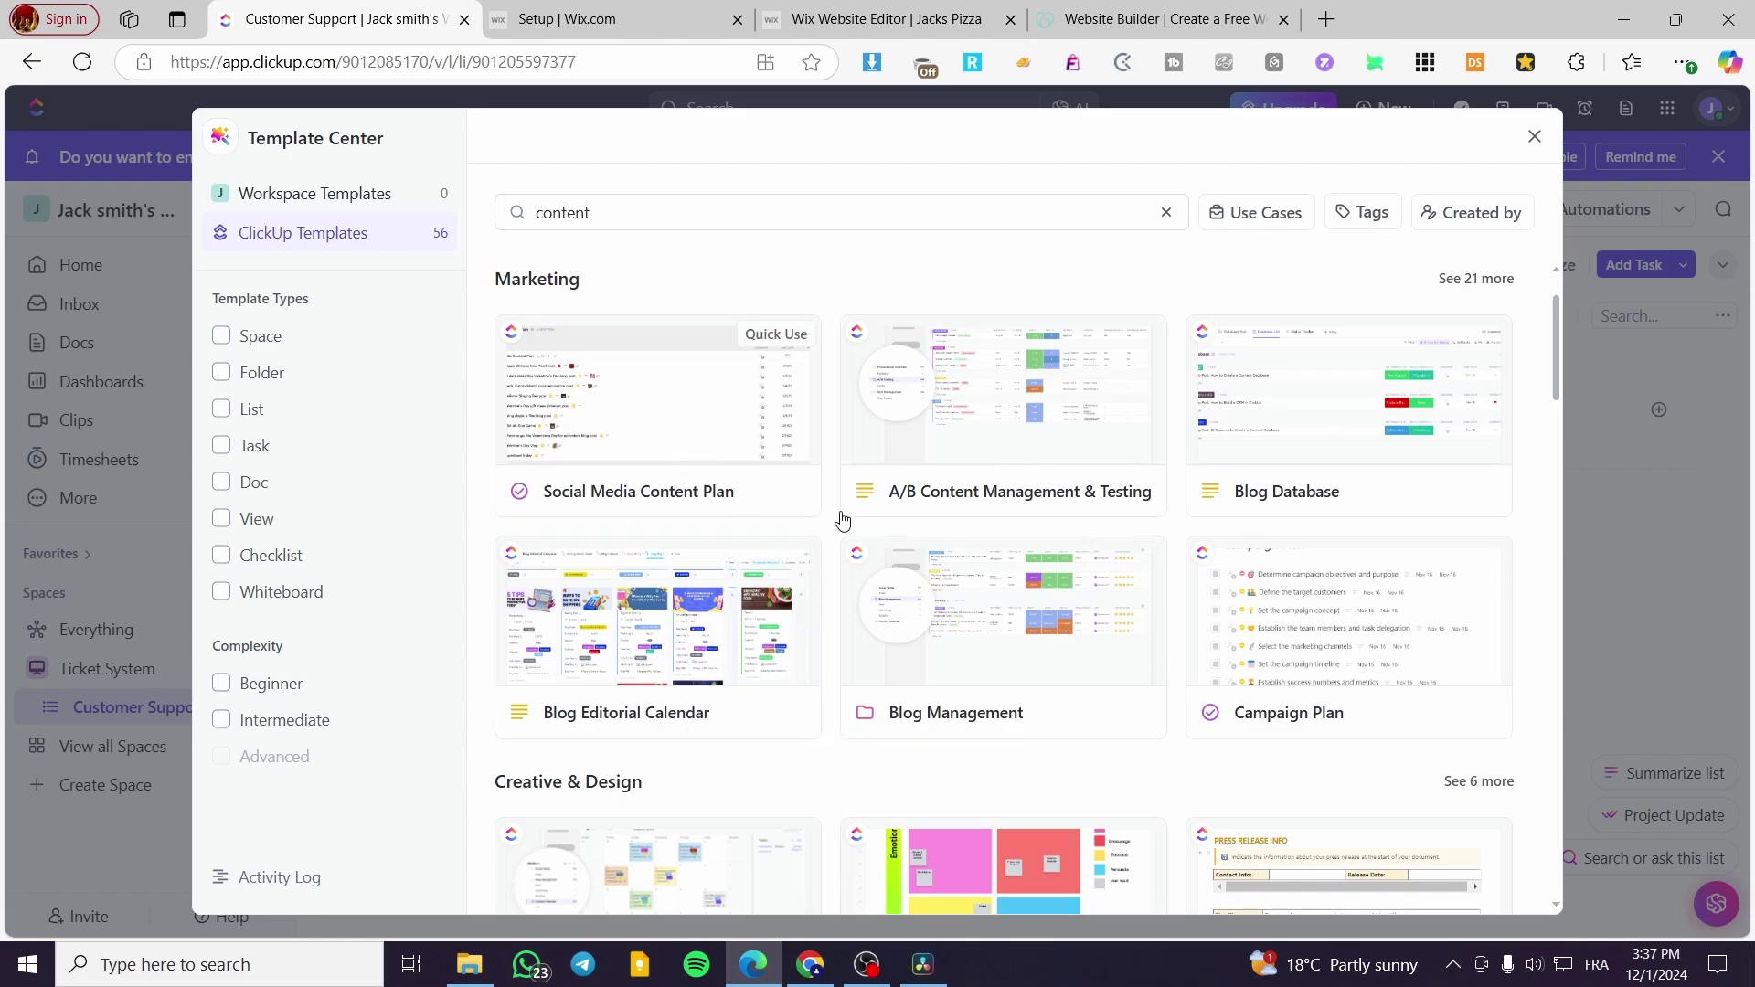
scroll(1188, 622, "down", 3)
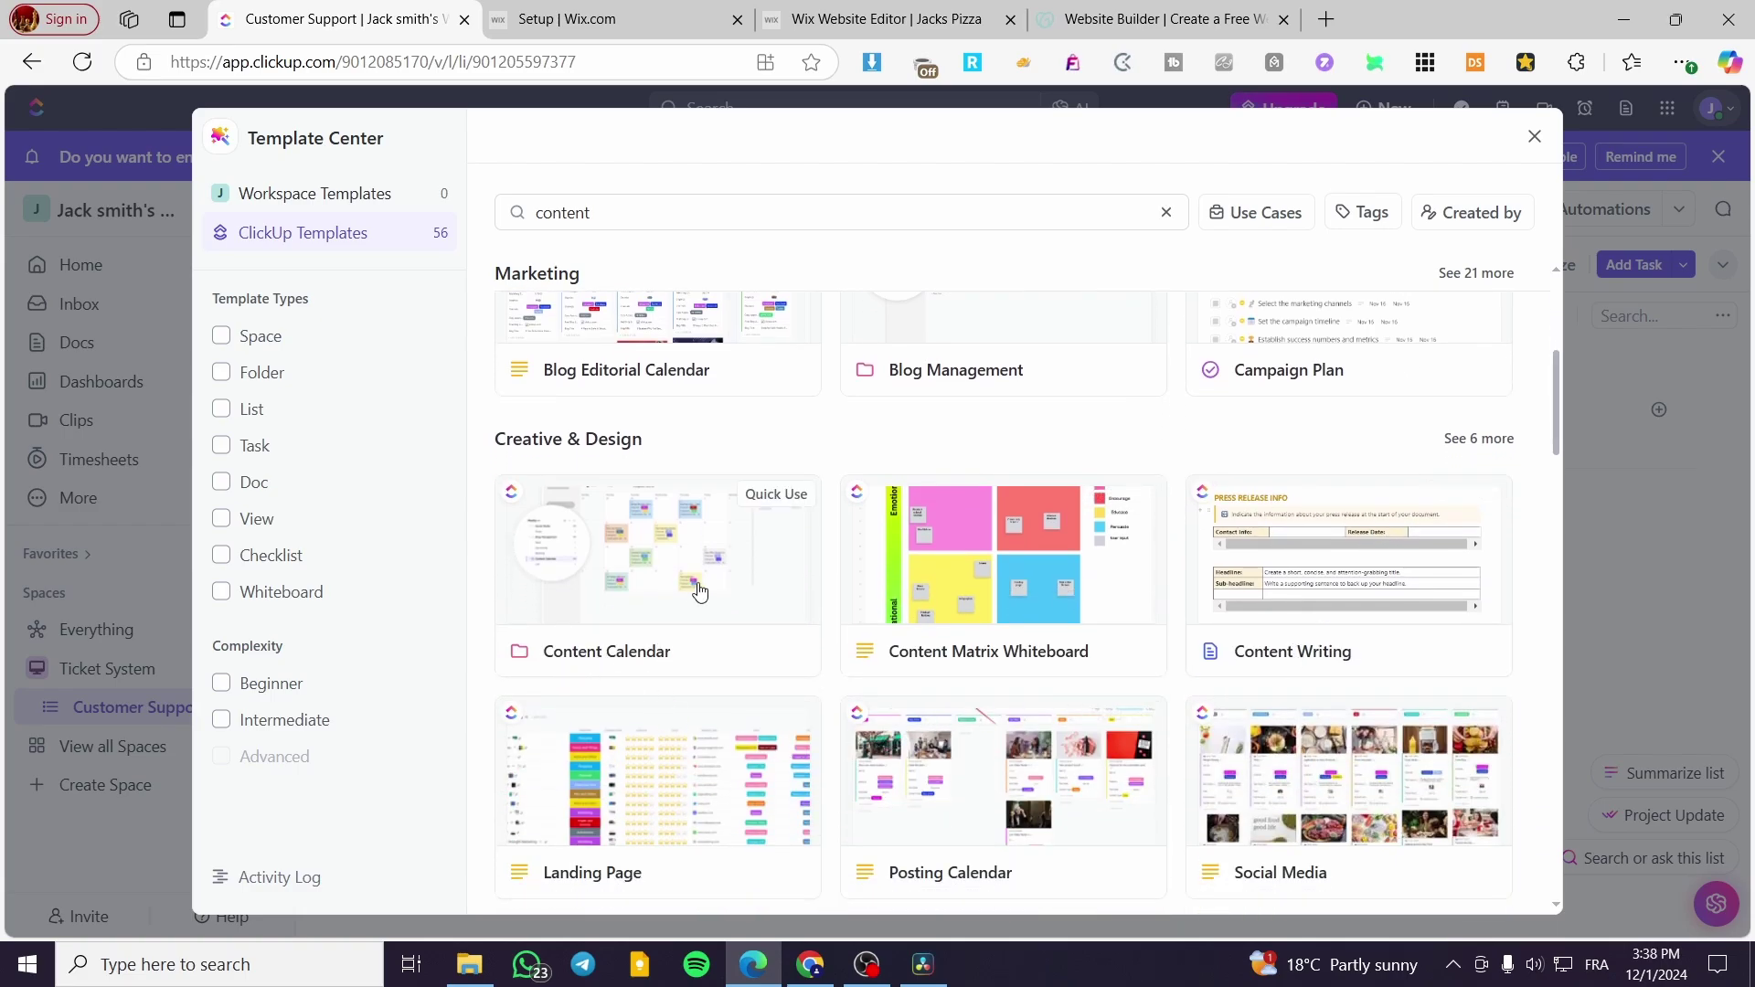
scroll(695, 558, "down", 1)
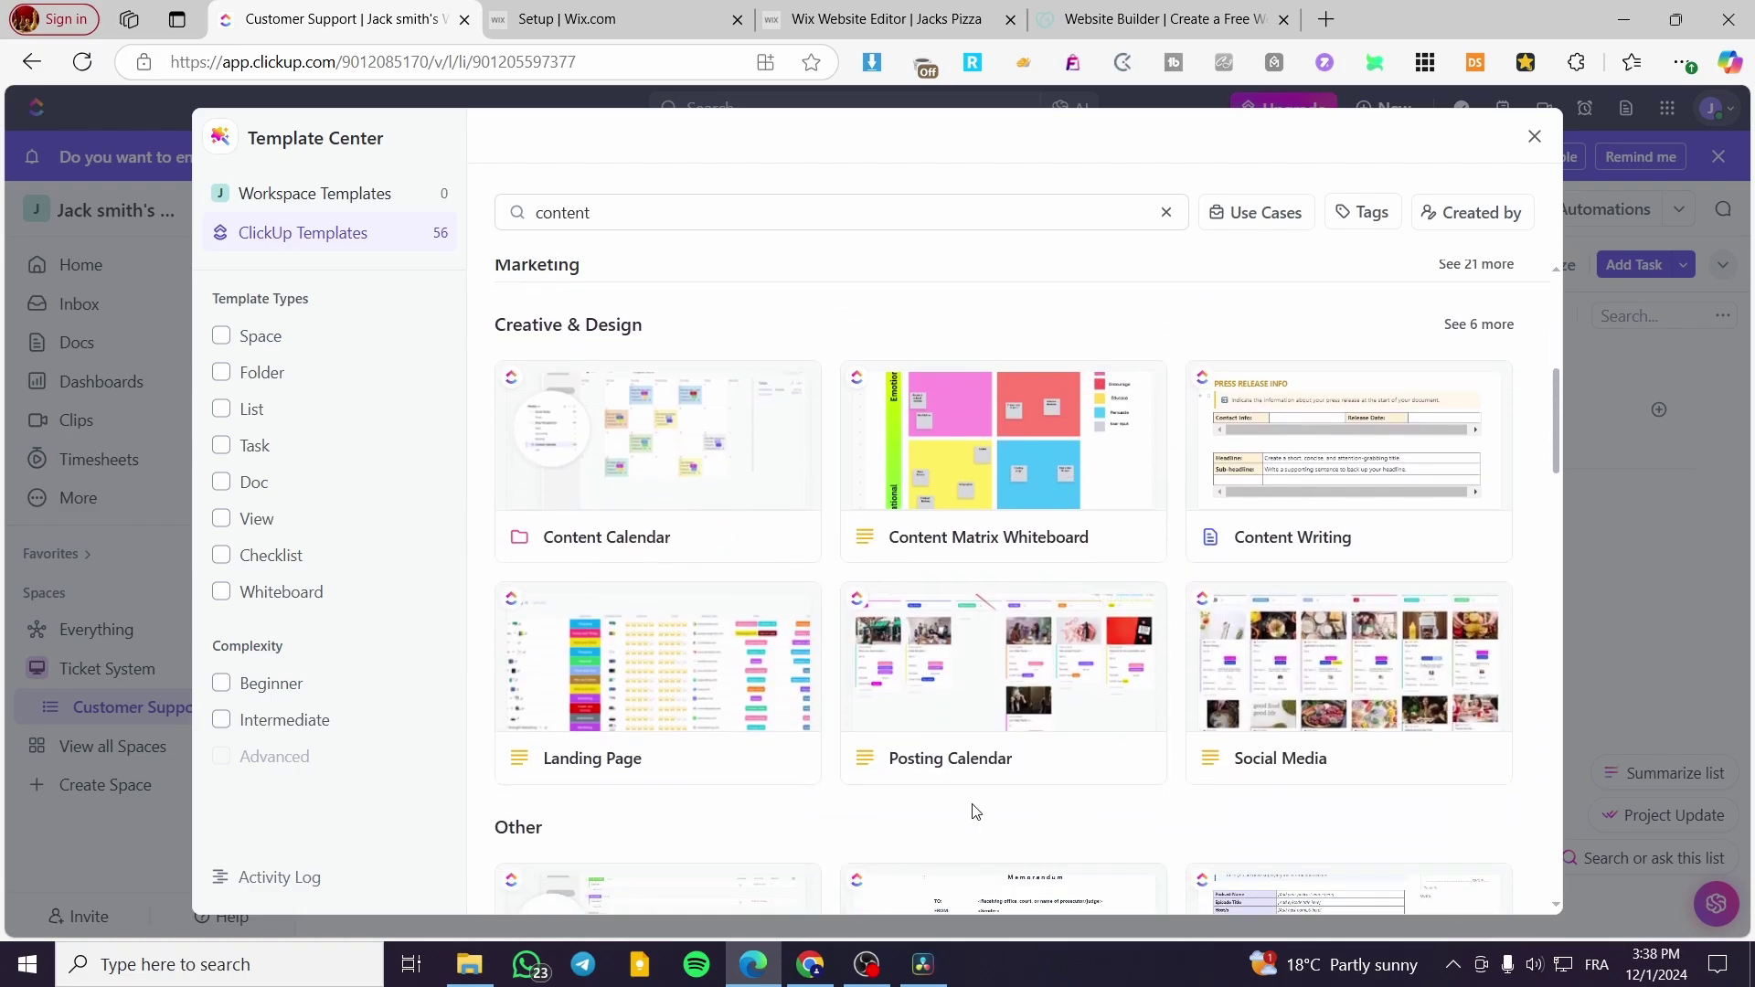
scroll(1385, 672, "down", 2)
scroll(1385, 672, "down", 6)
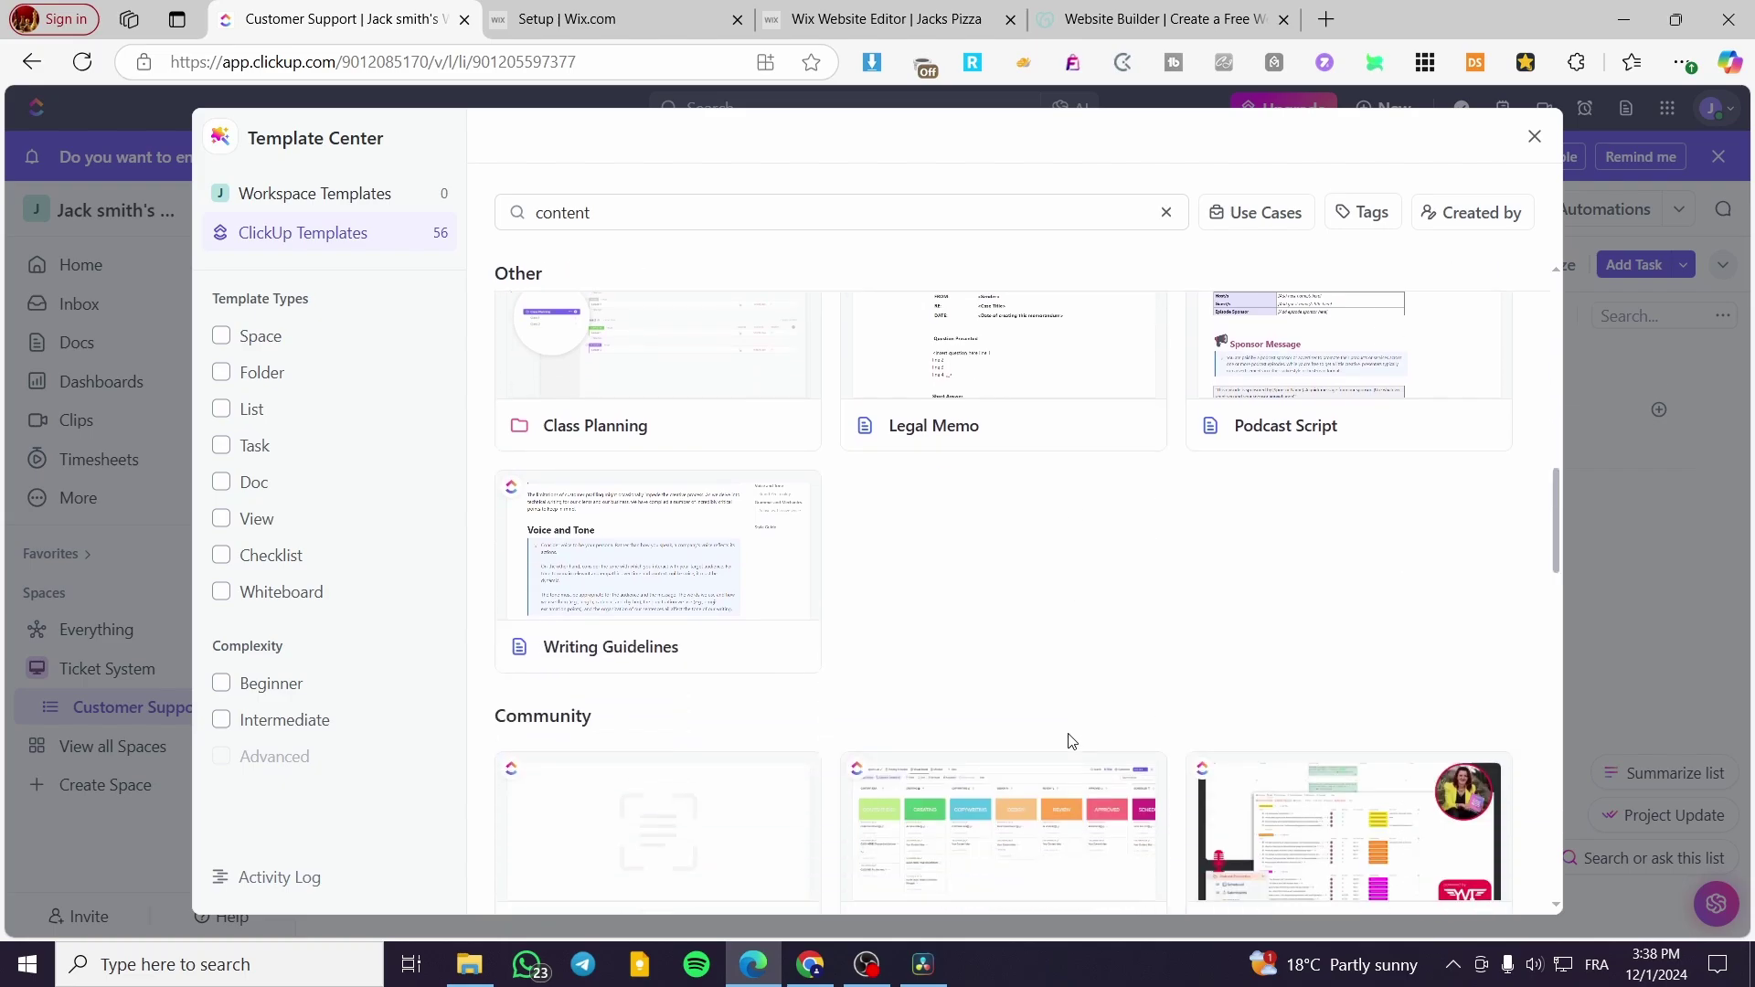
scroll(1041, 816, "down", 2)
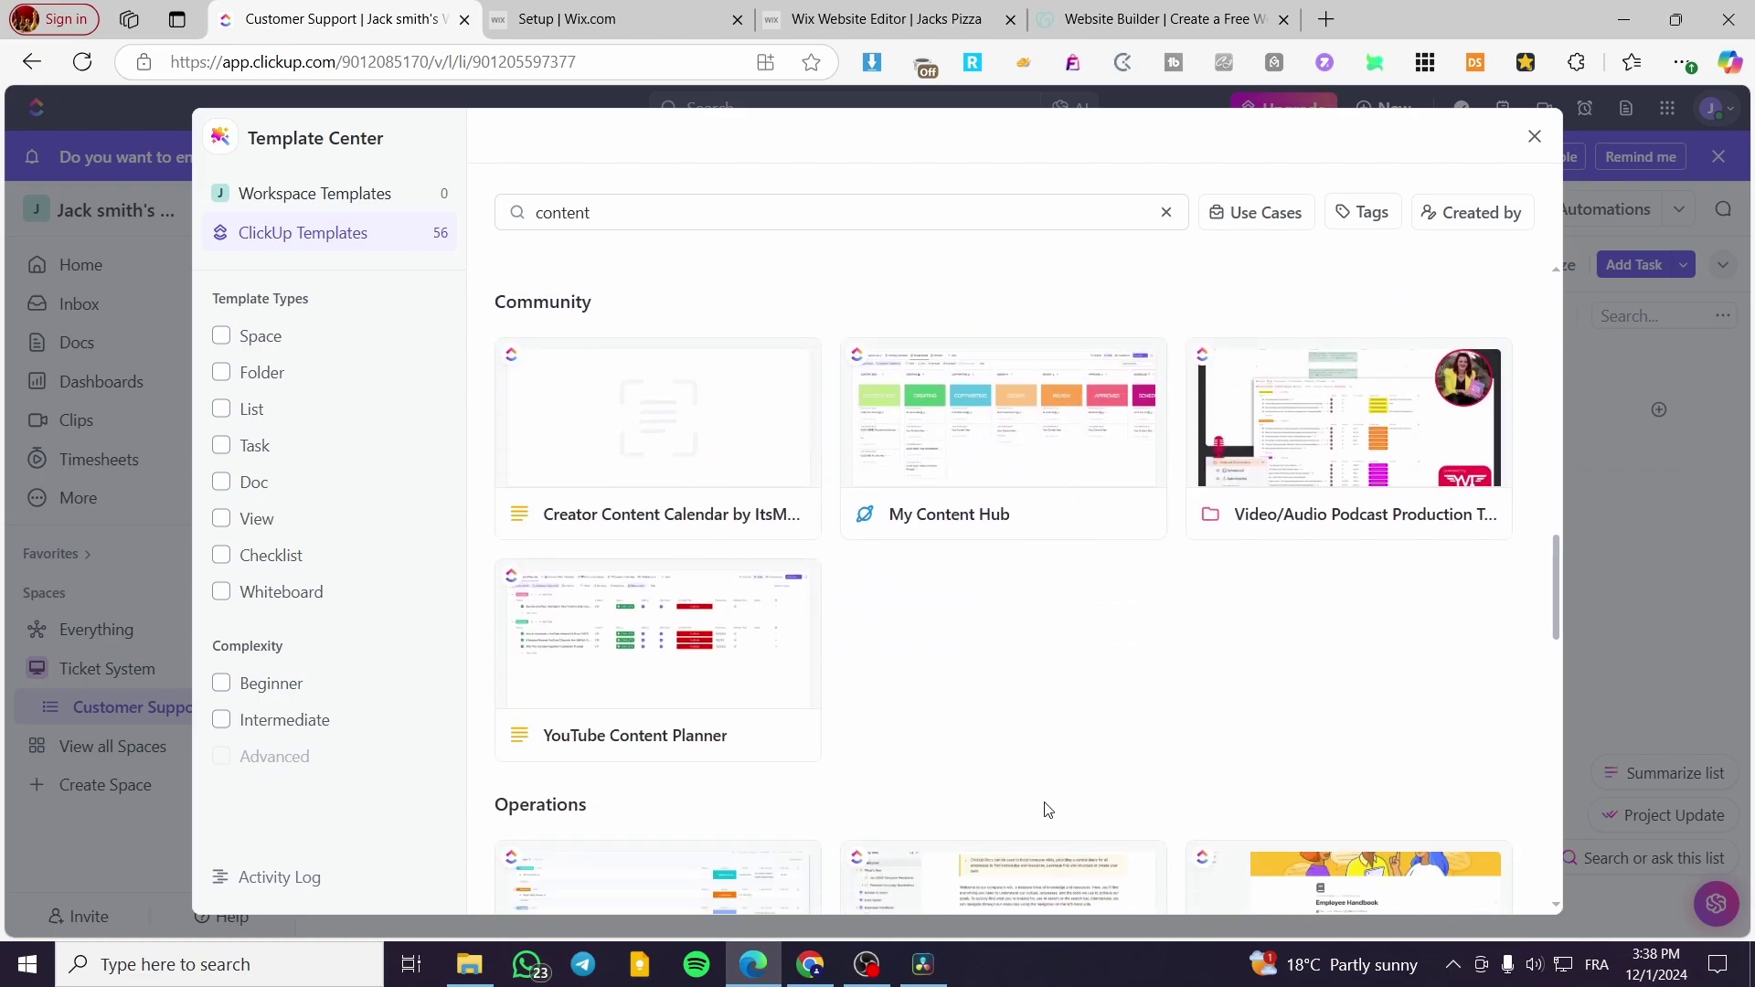
scroll(1042, 811, "up", 10)
scroll(1006, 786, "up", 2)
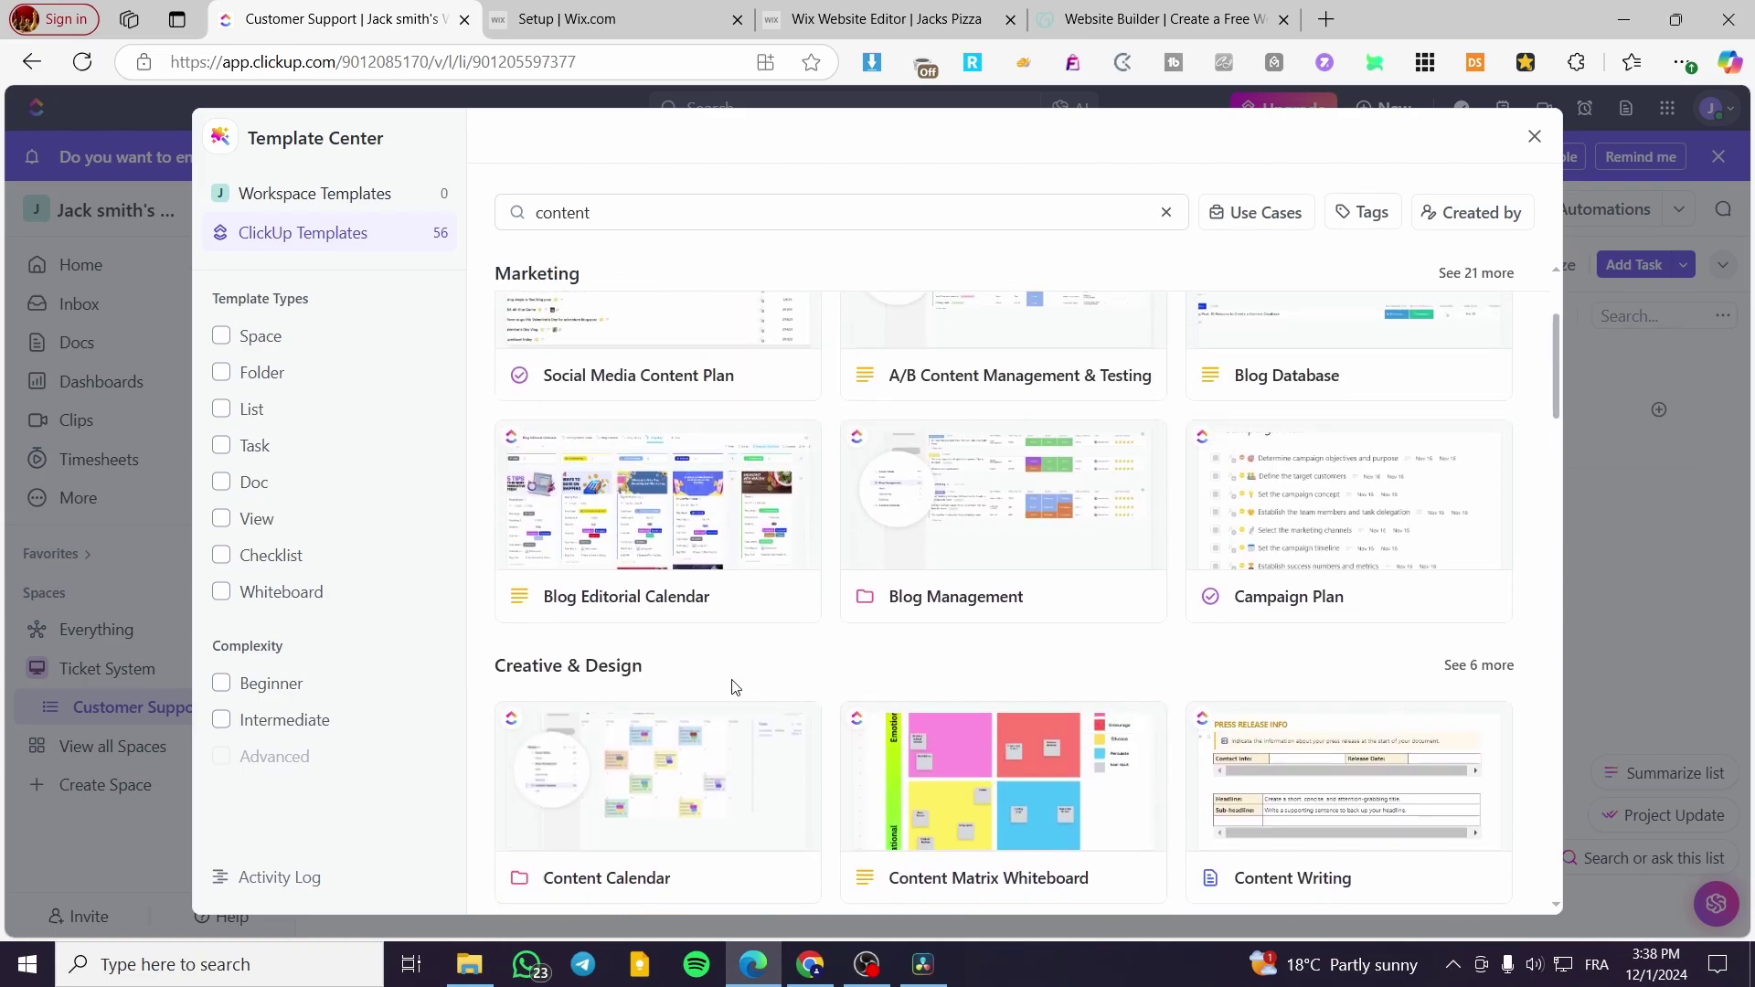
scroll(695, 681, "down", 2)
Step: Open the Content Calendar template's details page
left_click(665, 625)
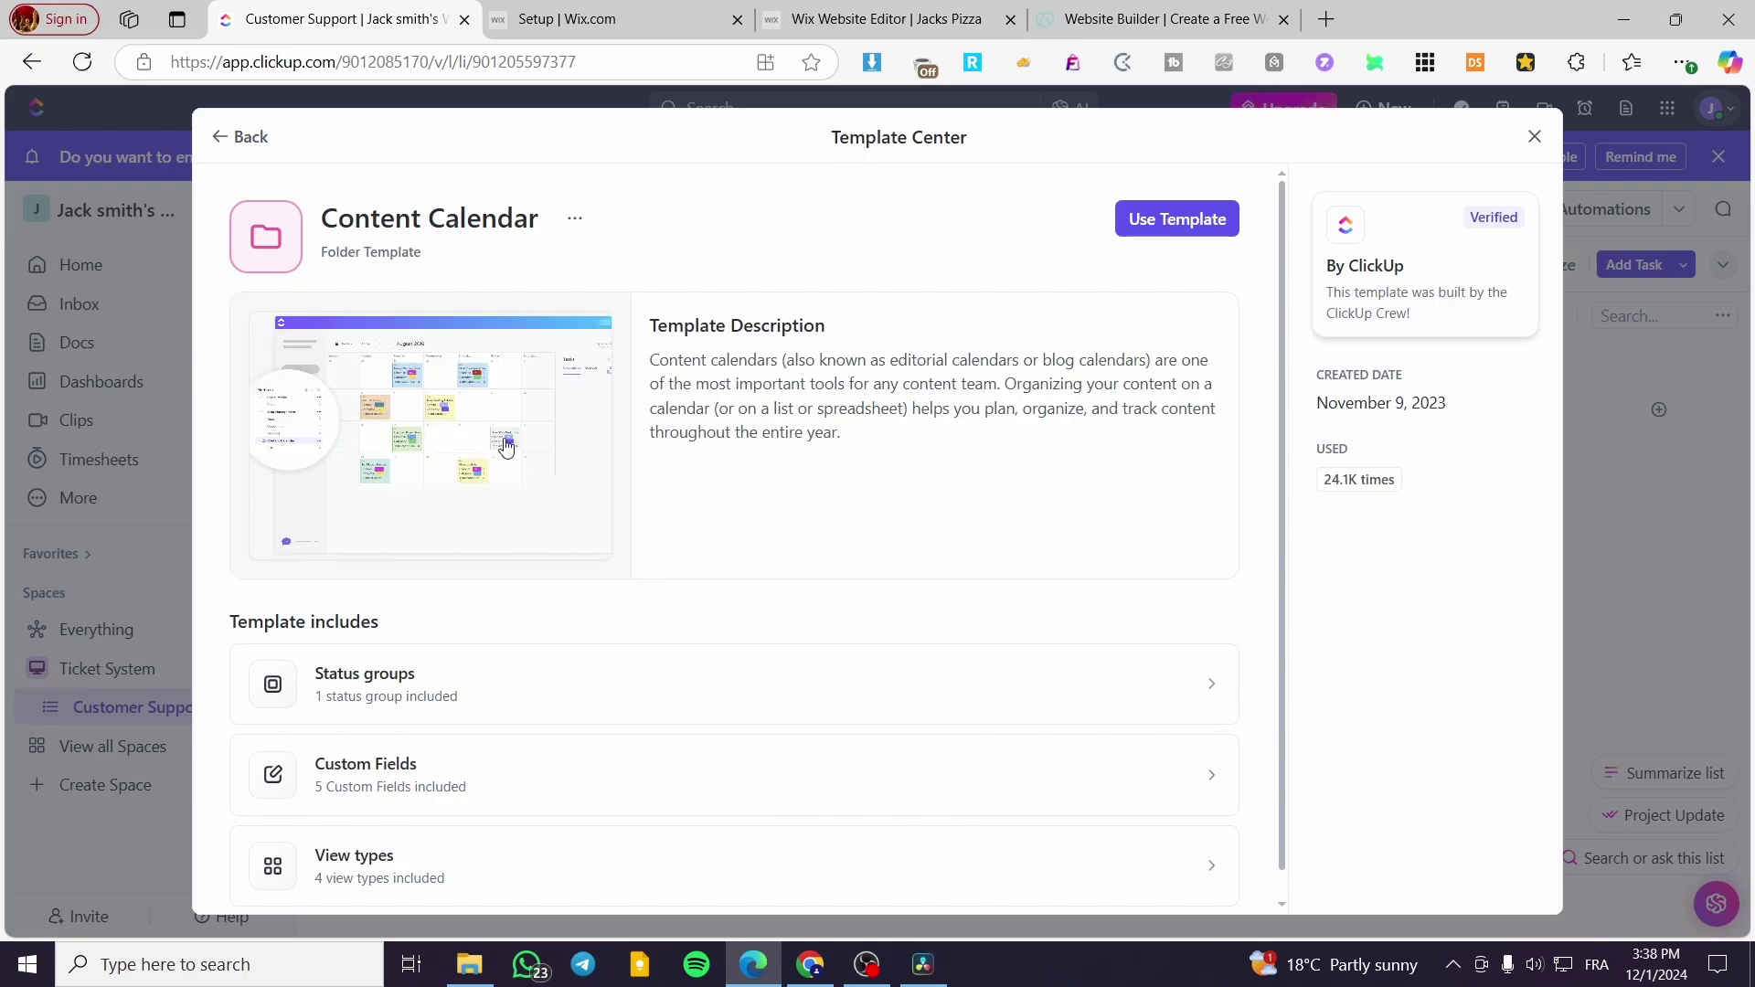
left_click(1179, 224)
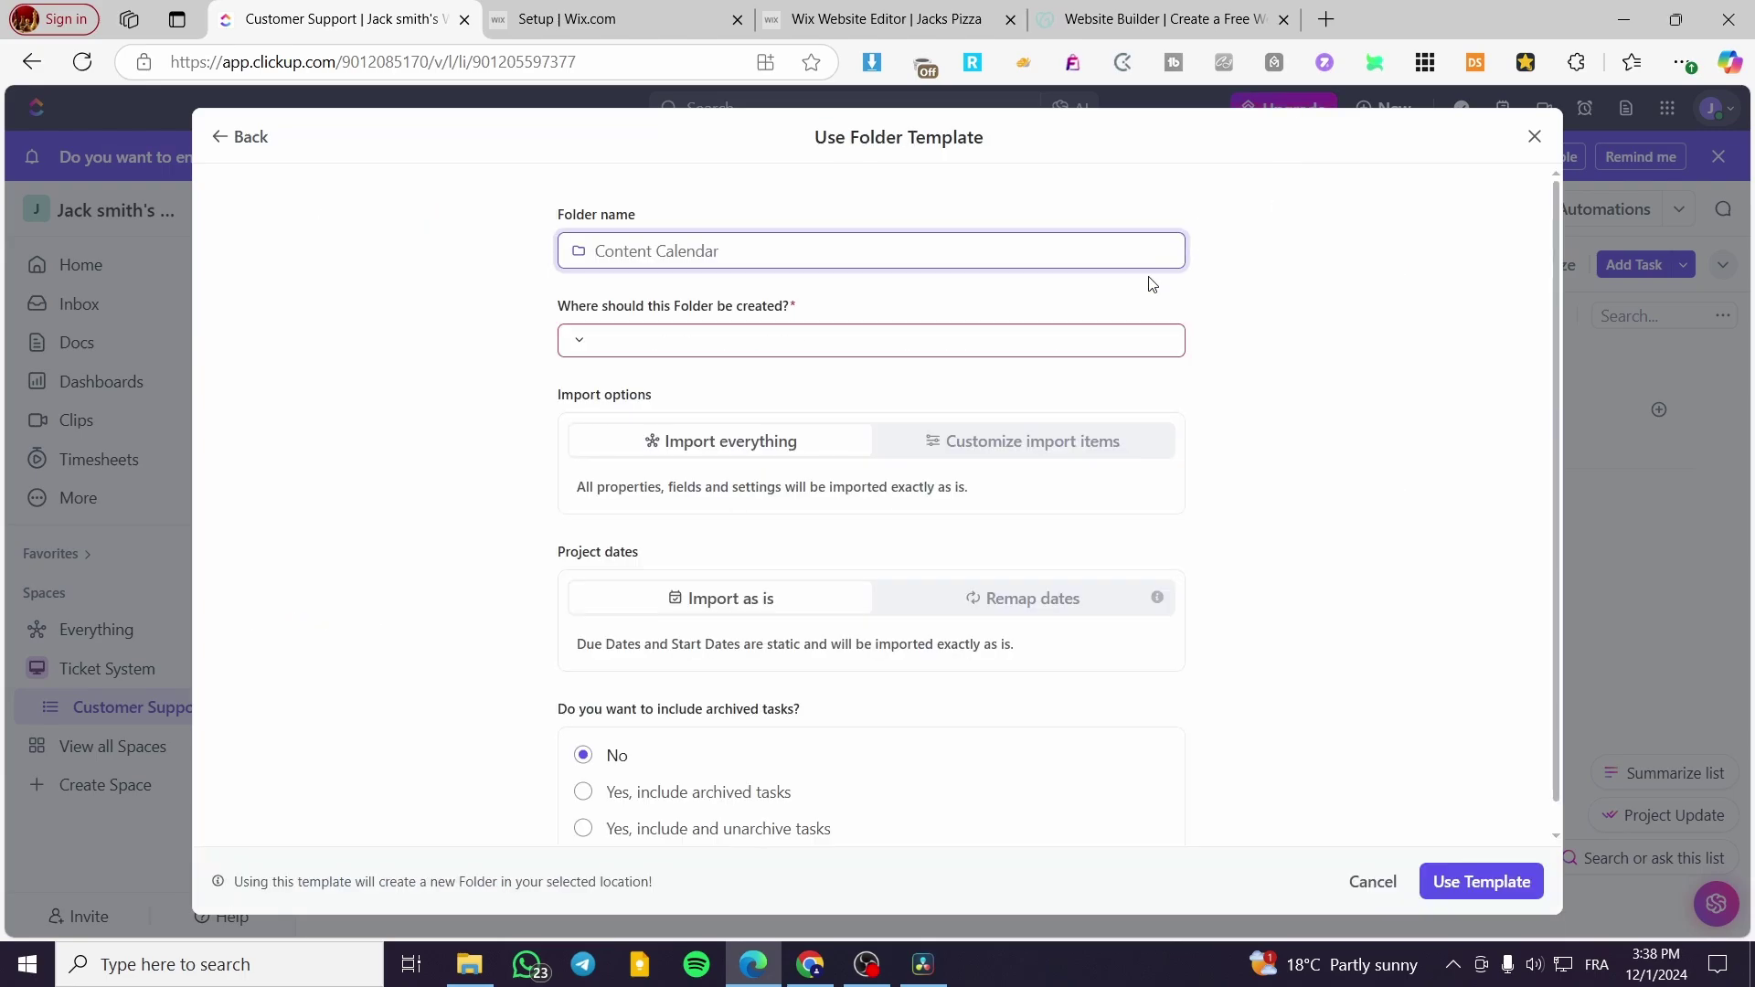
left_click(240, 136)
scroll(586, 617, "down", 1)
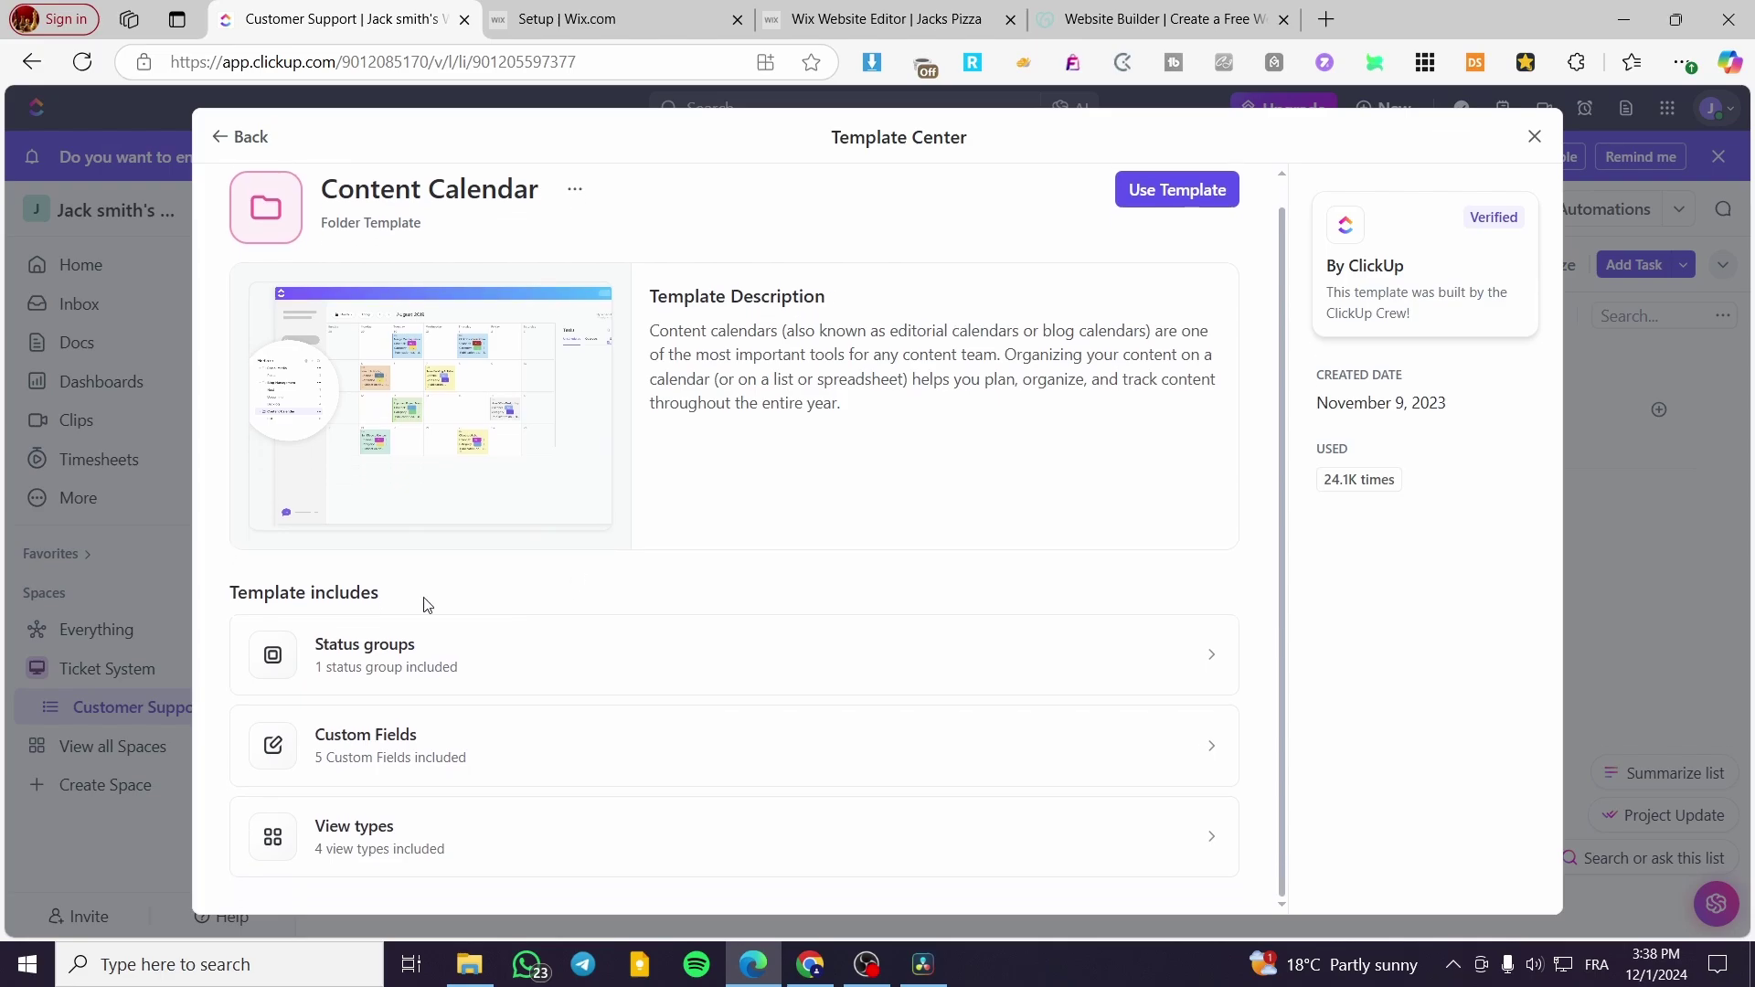
Step: Review its status groups, custom fields and view types, then choose Use Template
left_click(651, 667)
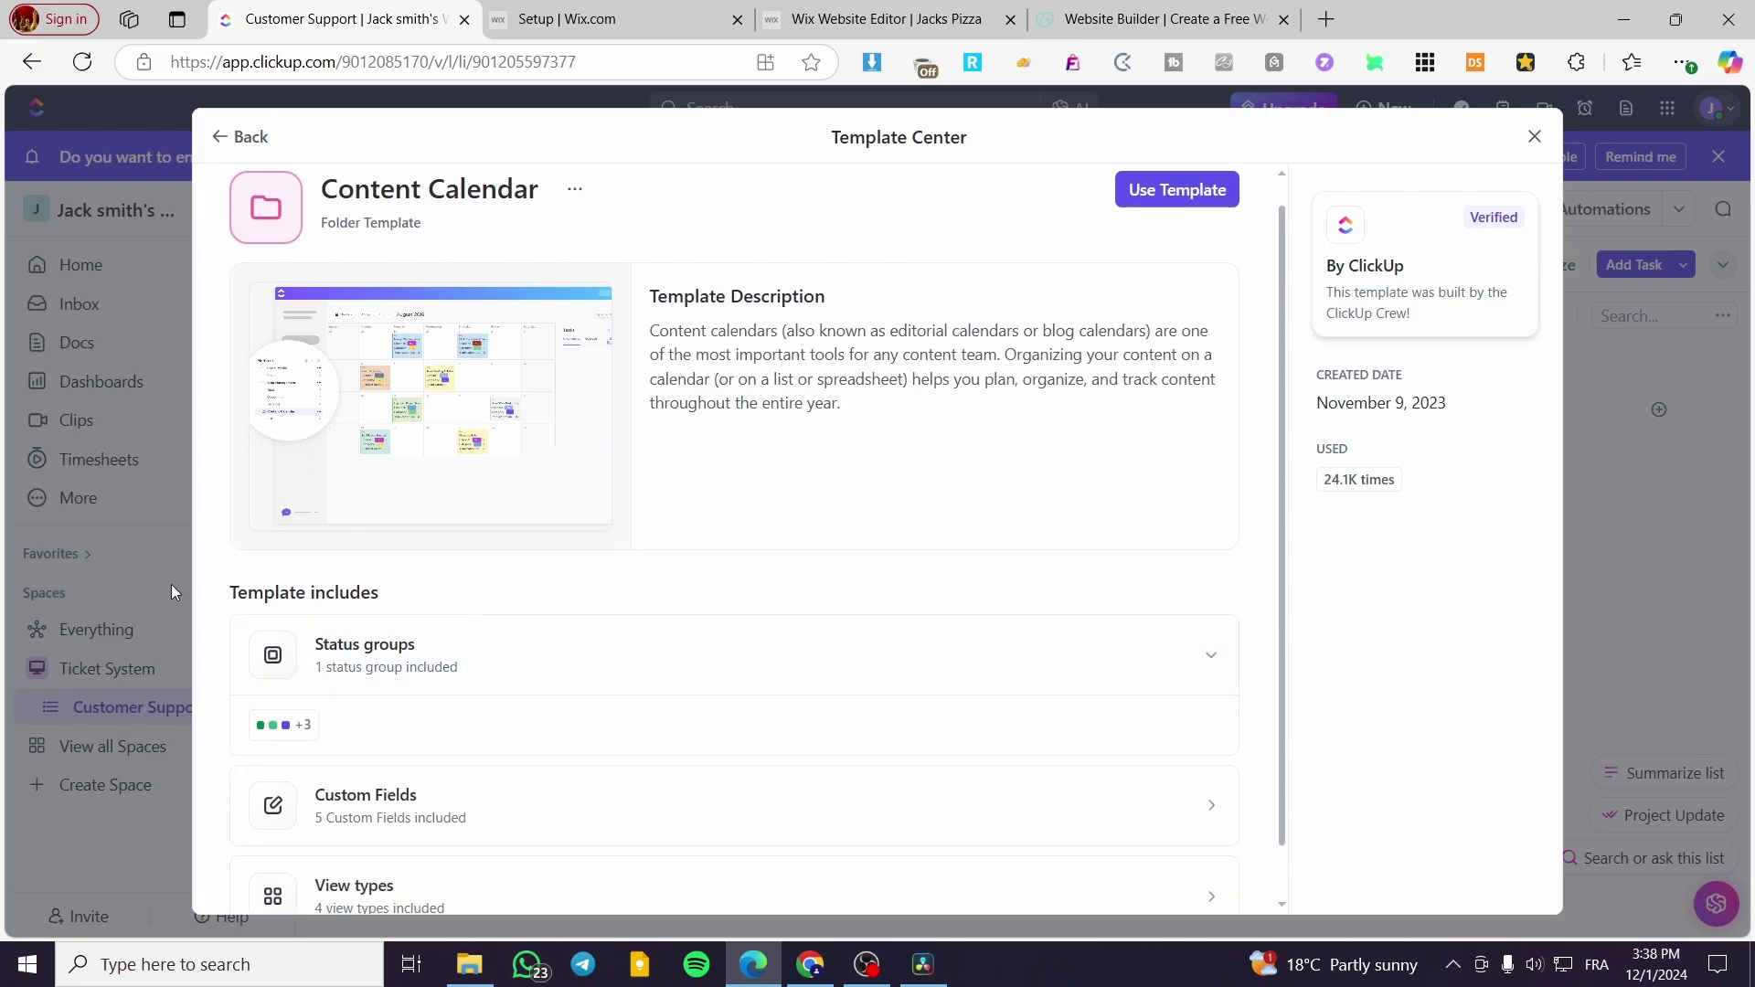
left_click(466, 652)
left_click(507, 755)
left_click(507, 754)
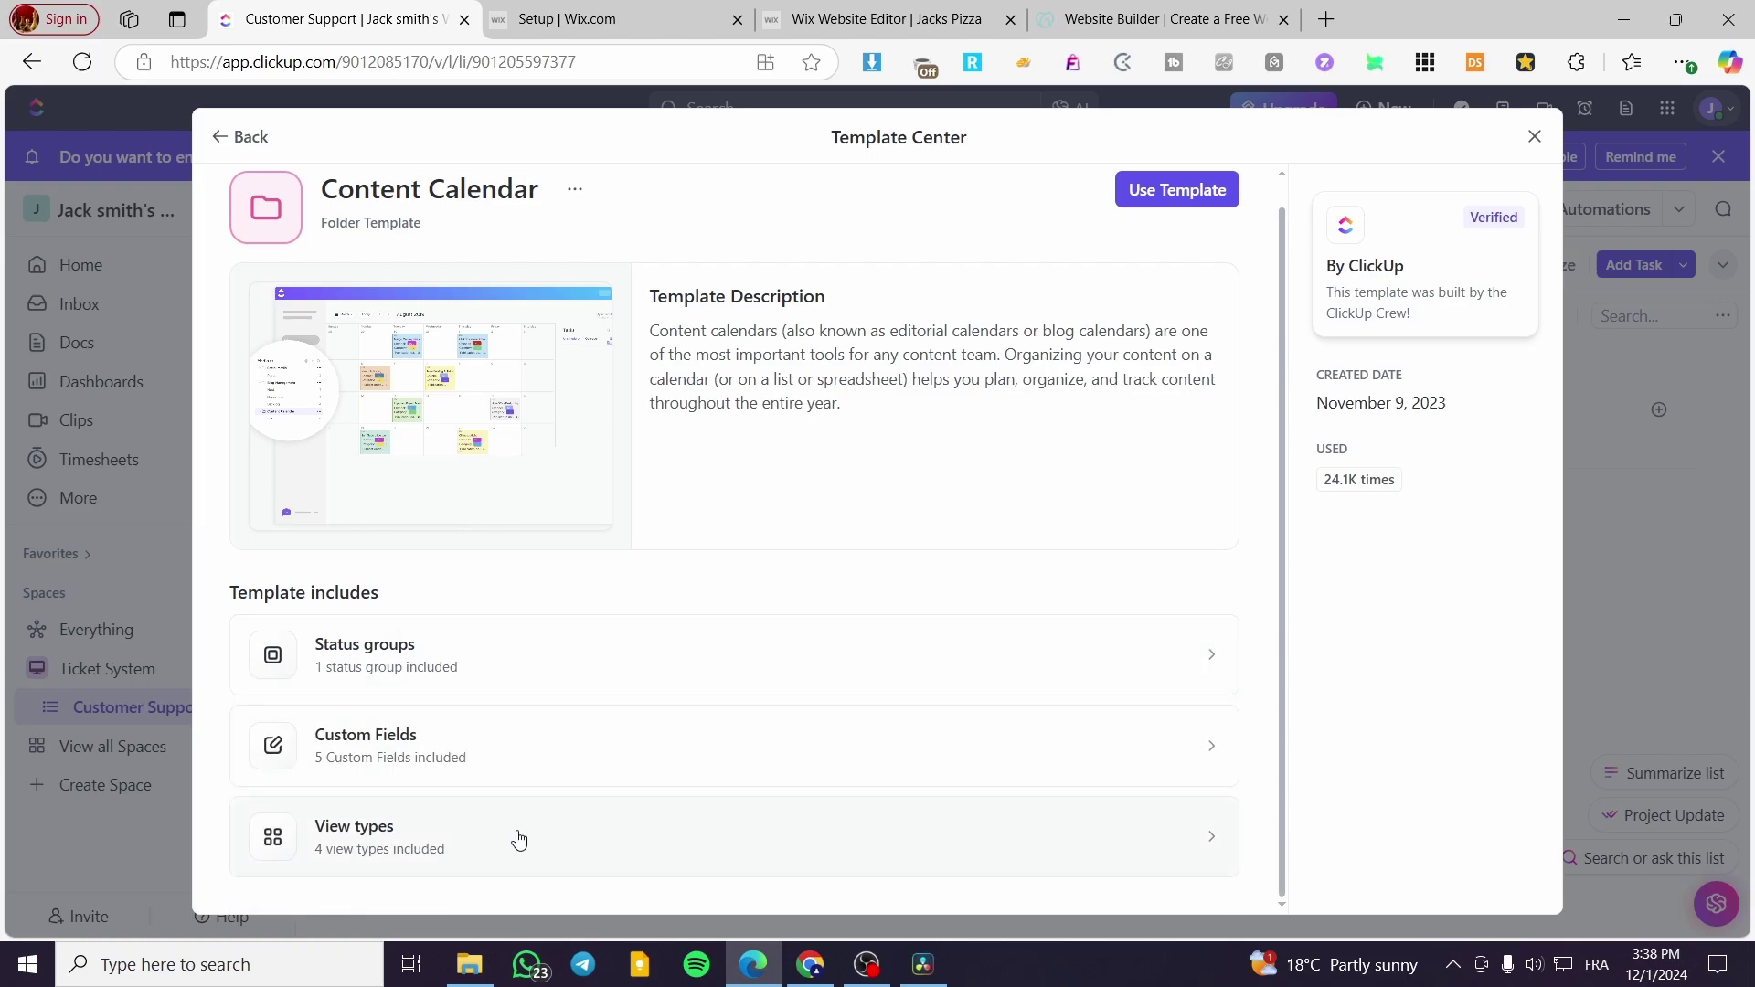
left_click(515, 836)
left_click(515, 837)
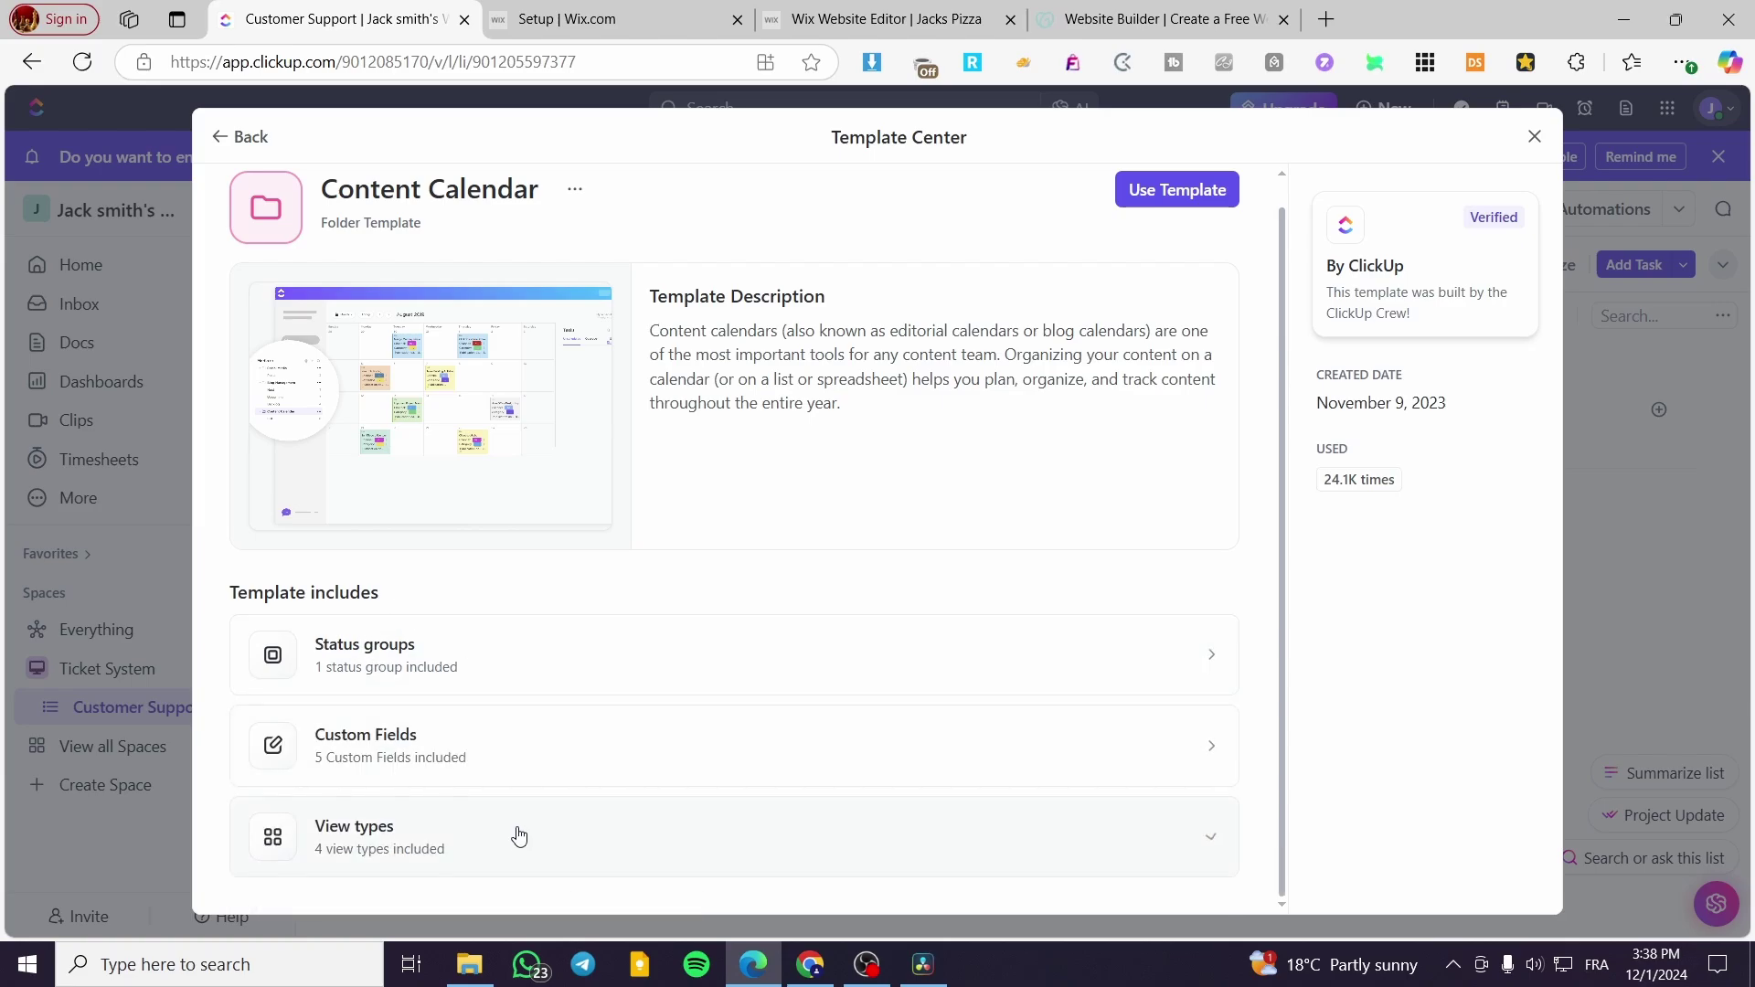
left_click(1210, 195)
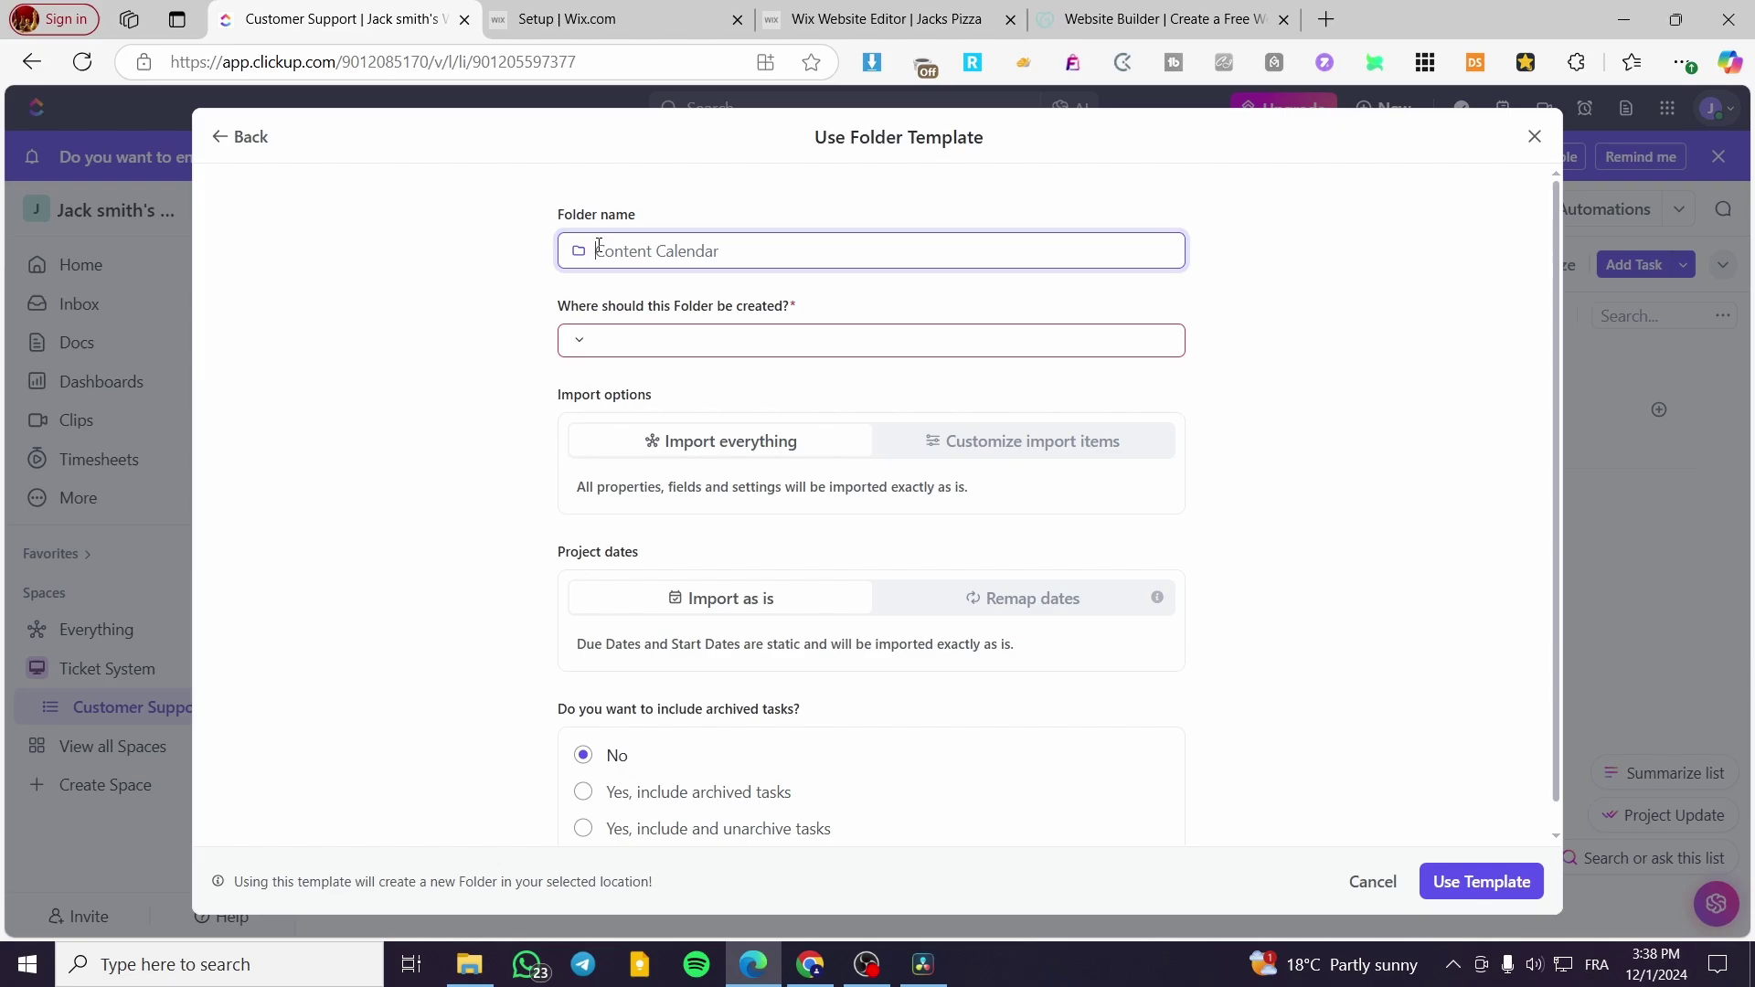
Step: Name the folder 'Jacks Planner' and tentatively place it in the Personal List
type("Jacks Planner")
left_click(626, 342)
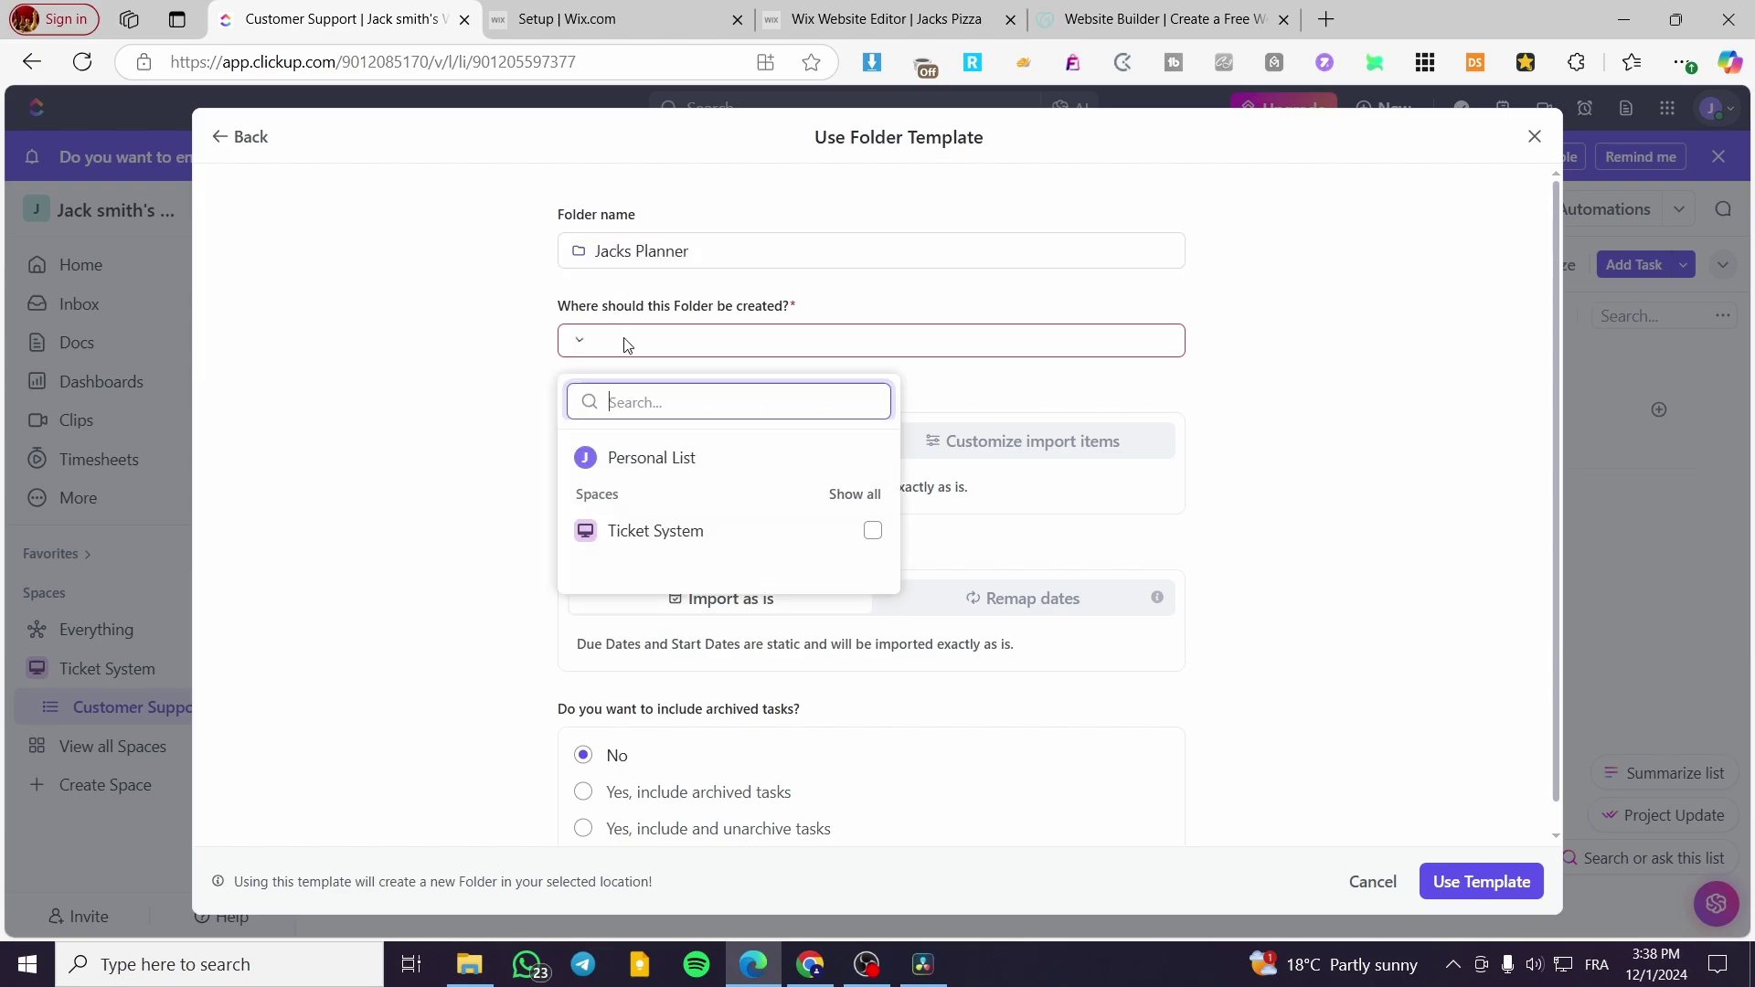
left_click(685, 469)
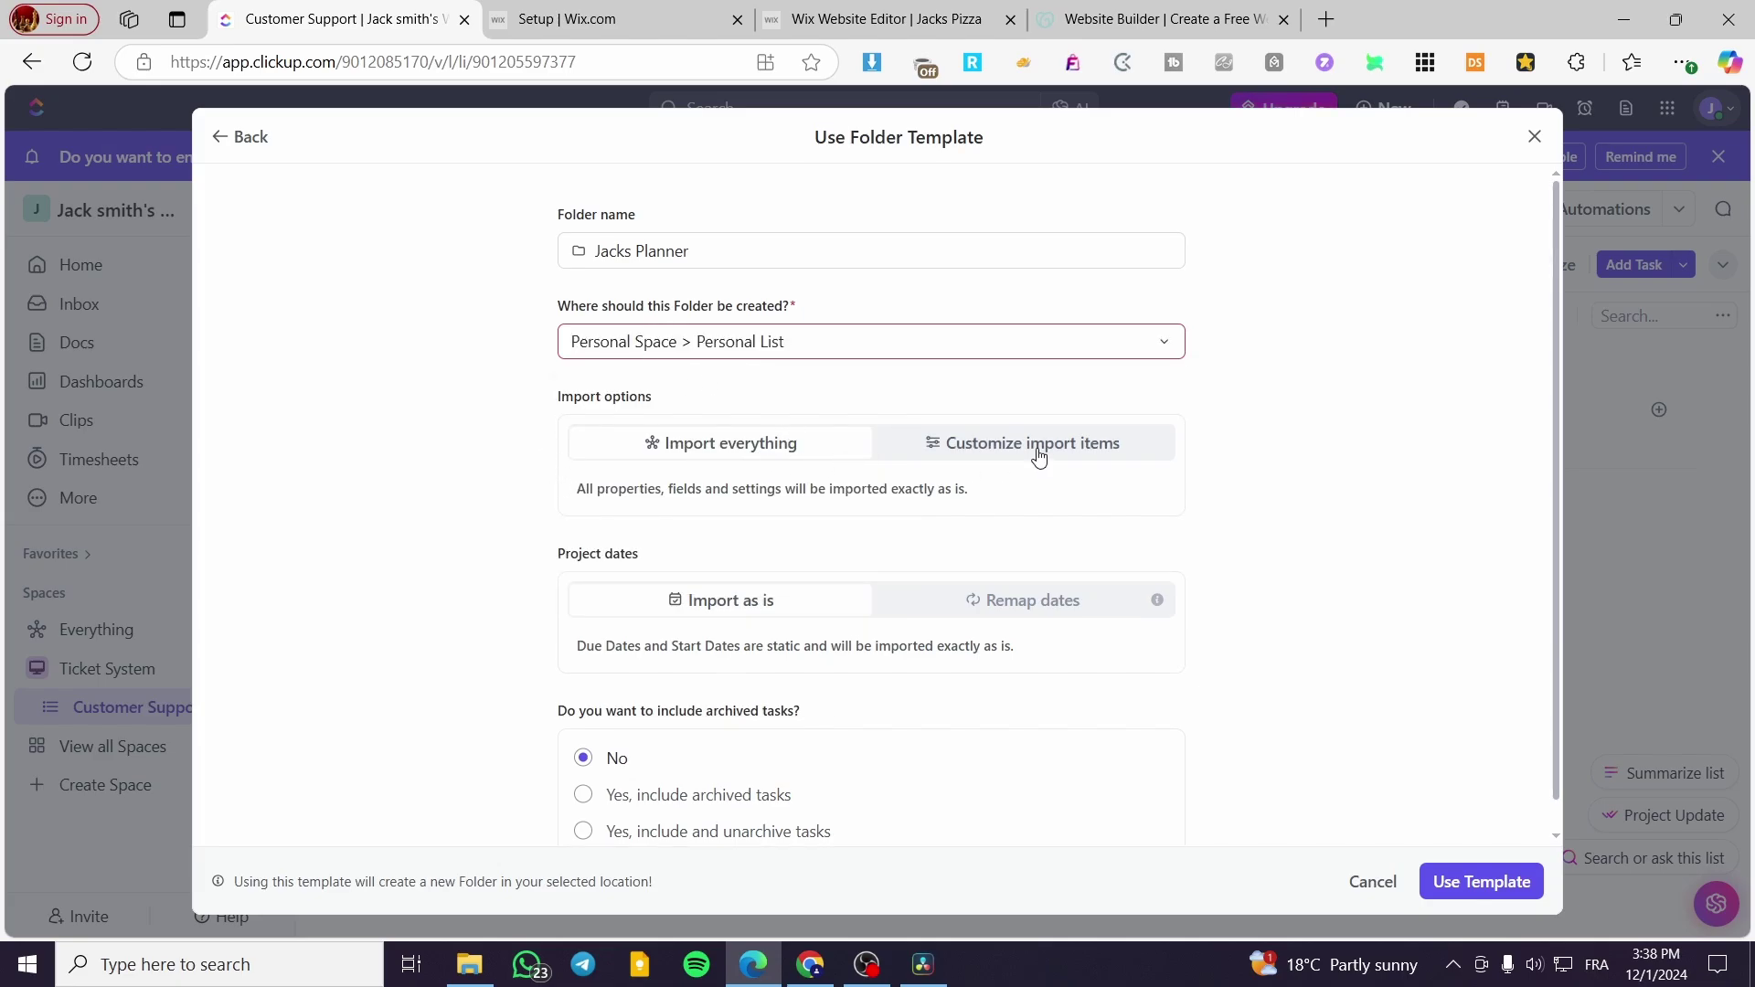
scroll(828, 444, "down", 1)
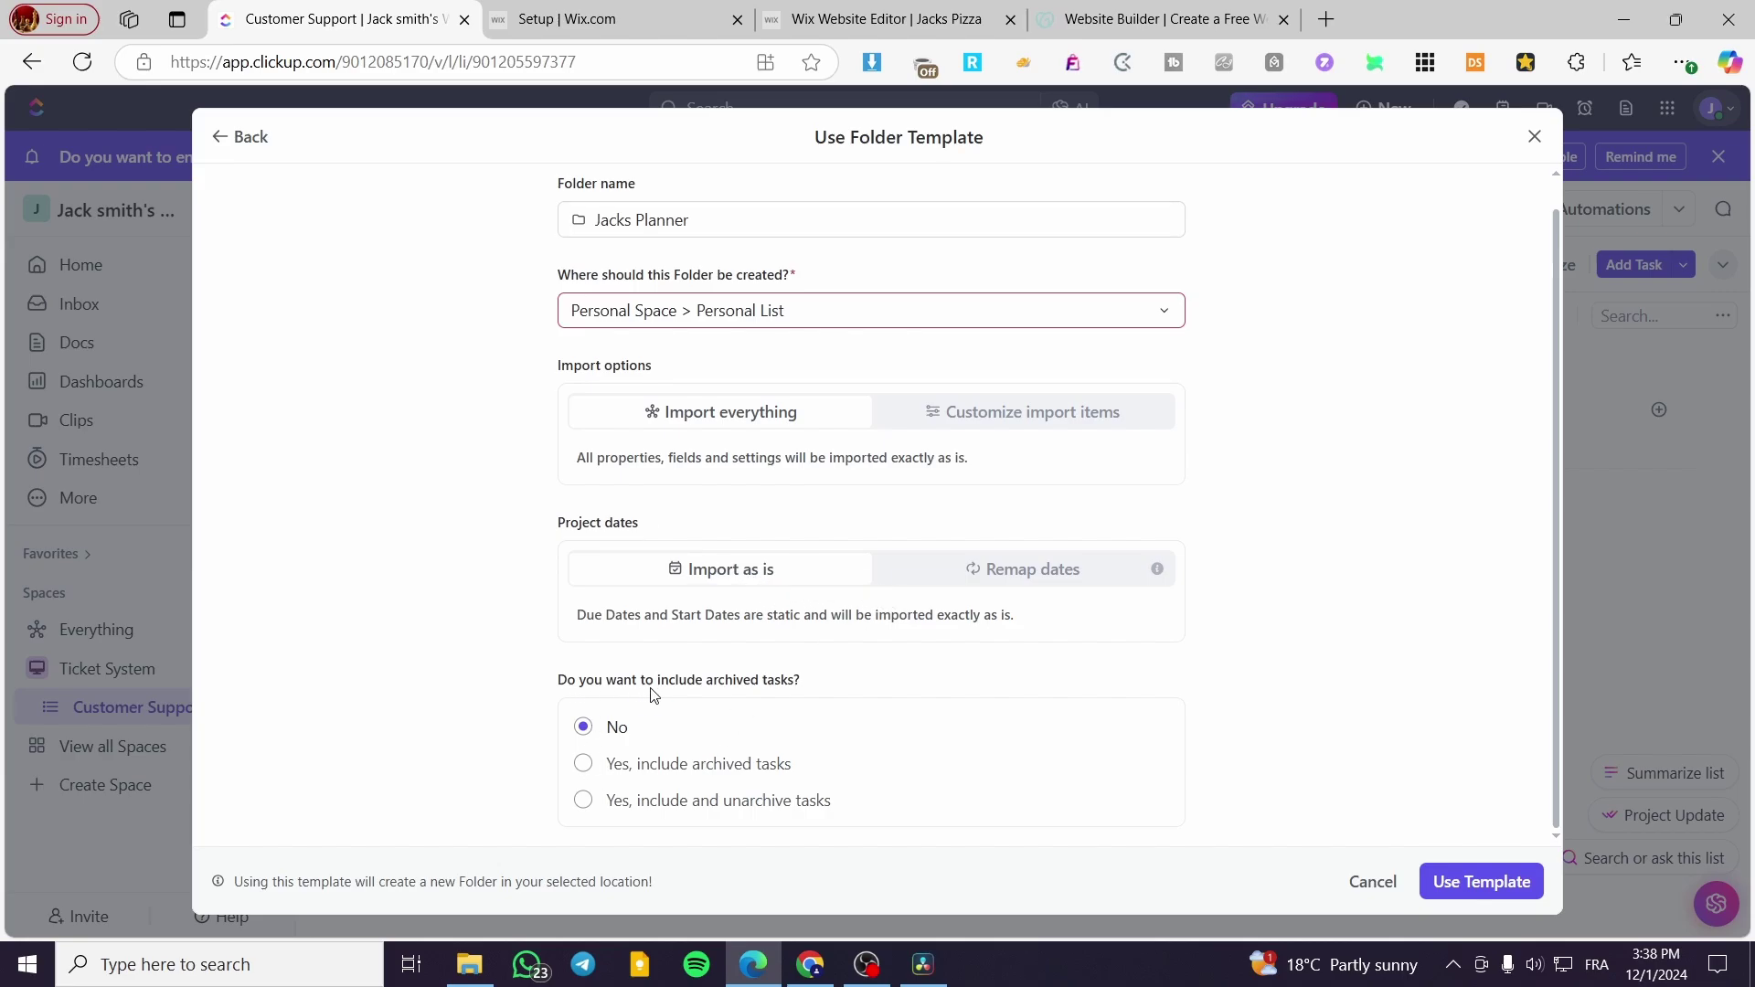
left_click(1471, 891)
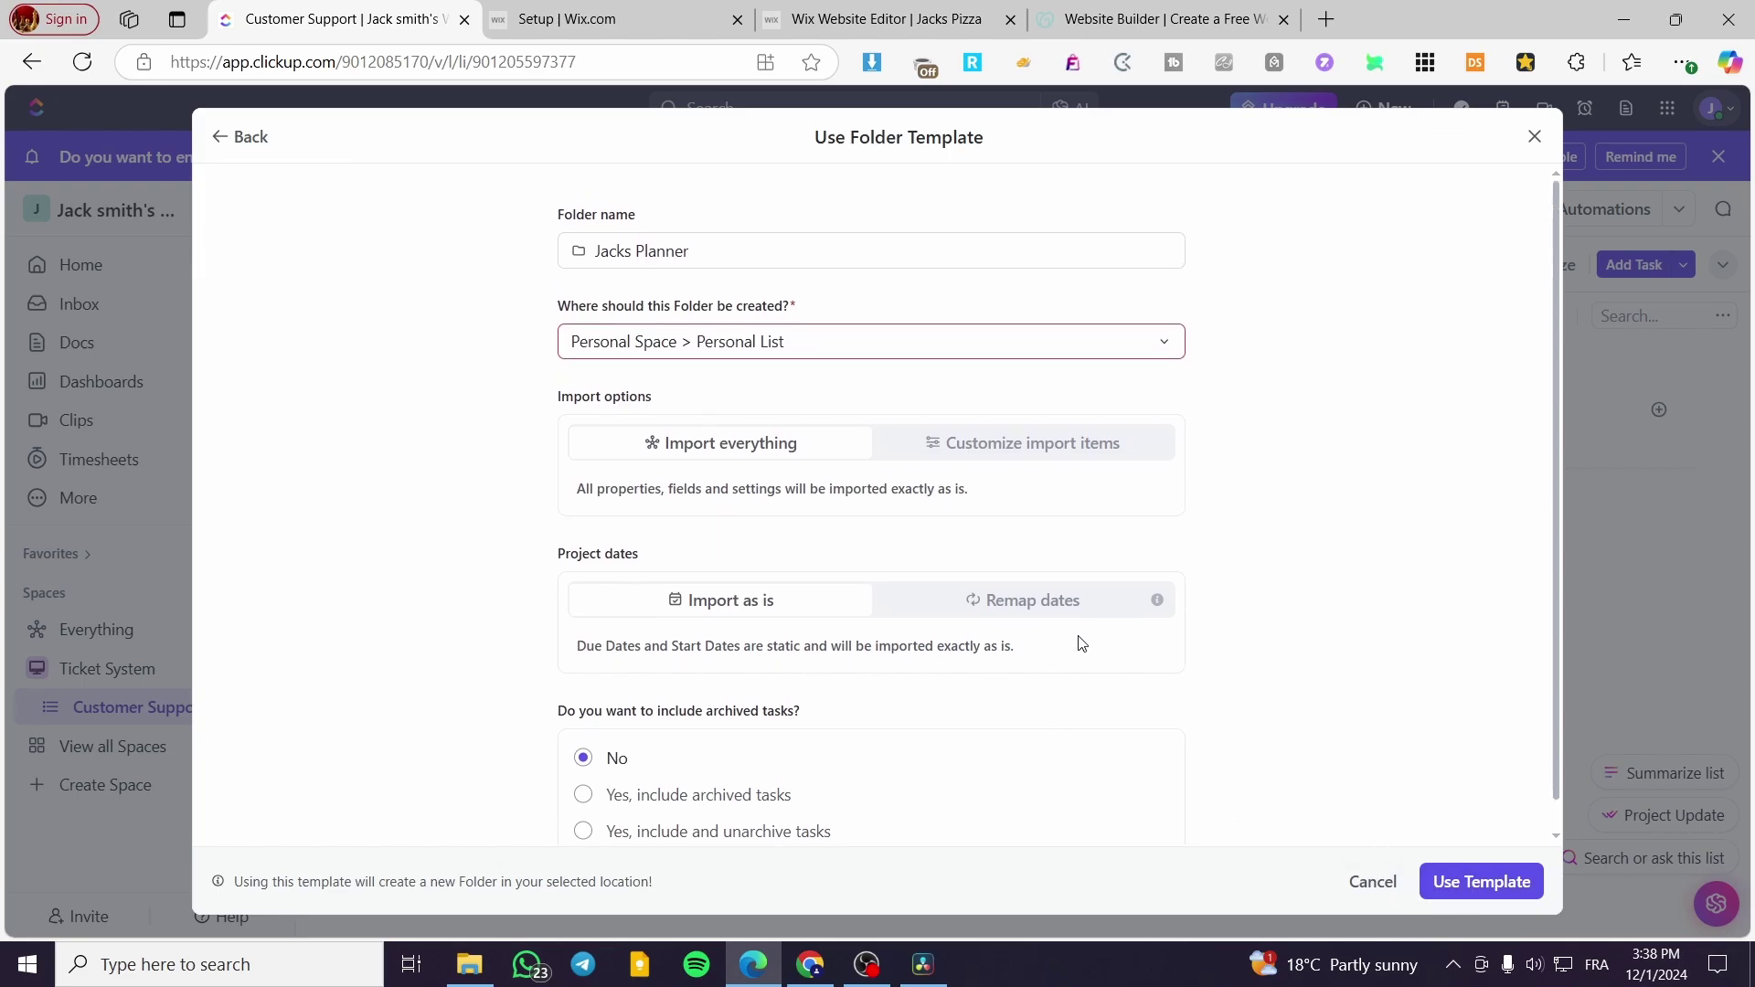
Step: Change the folder location to Ticket System and create it from the template
left_click(883, 345)
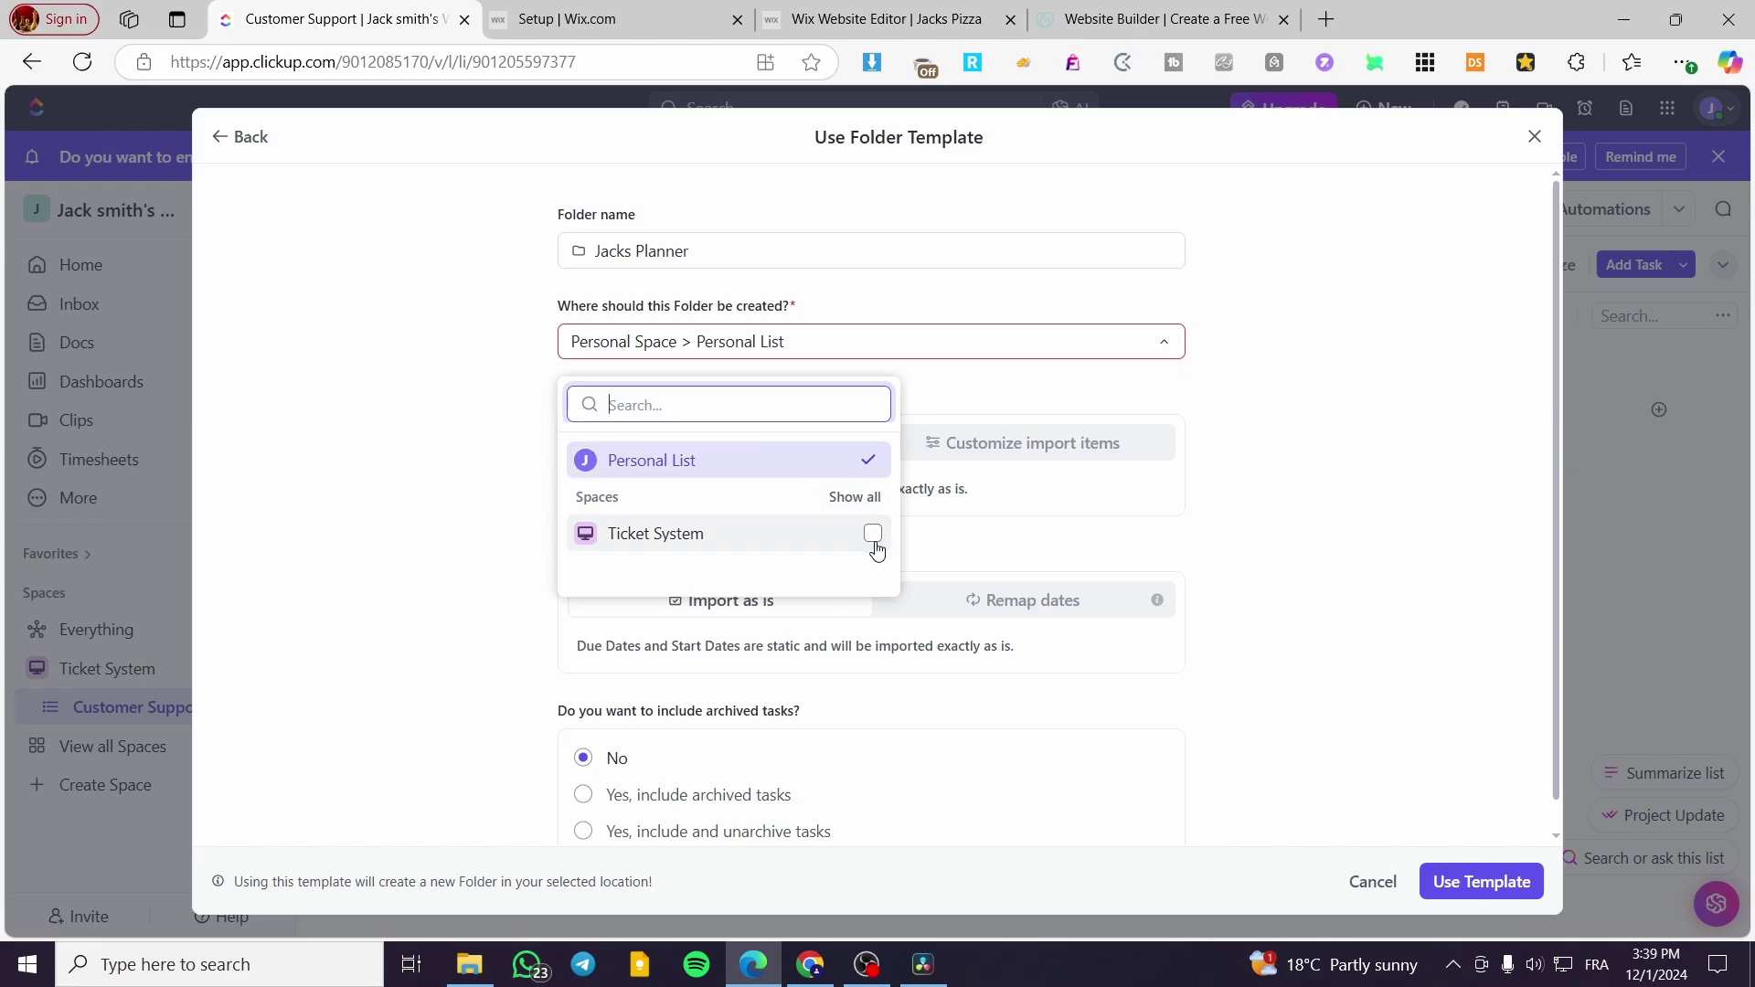
left_click(873, 533)
left_click(897, 342)
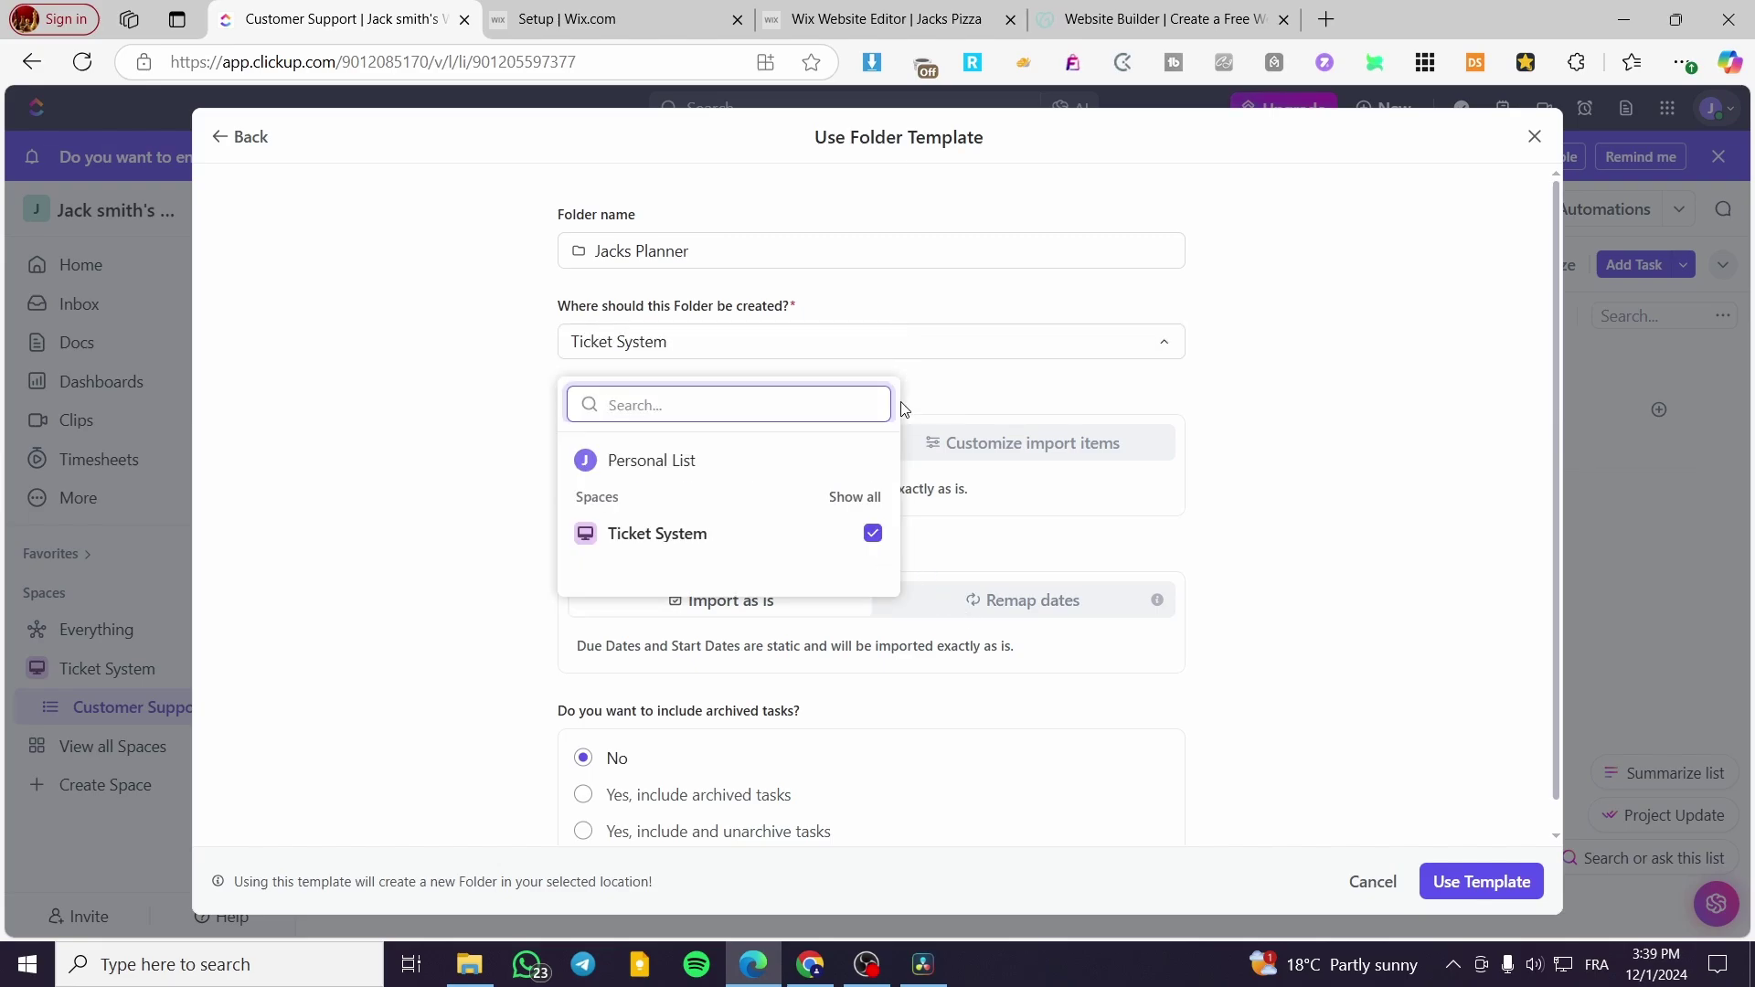
left_click(1467, 905)
left_click(1481, 883)
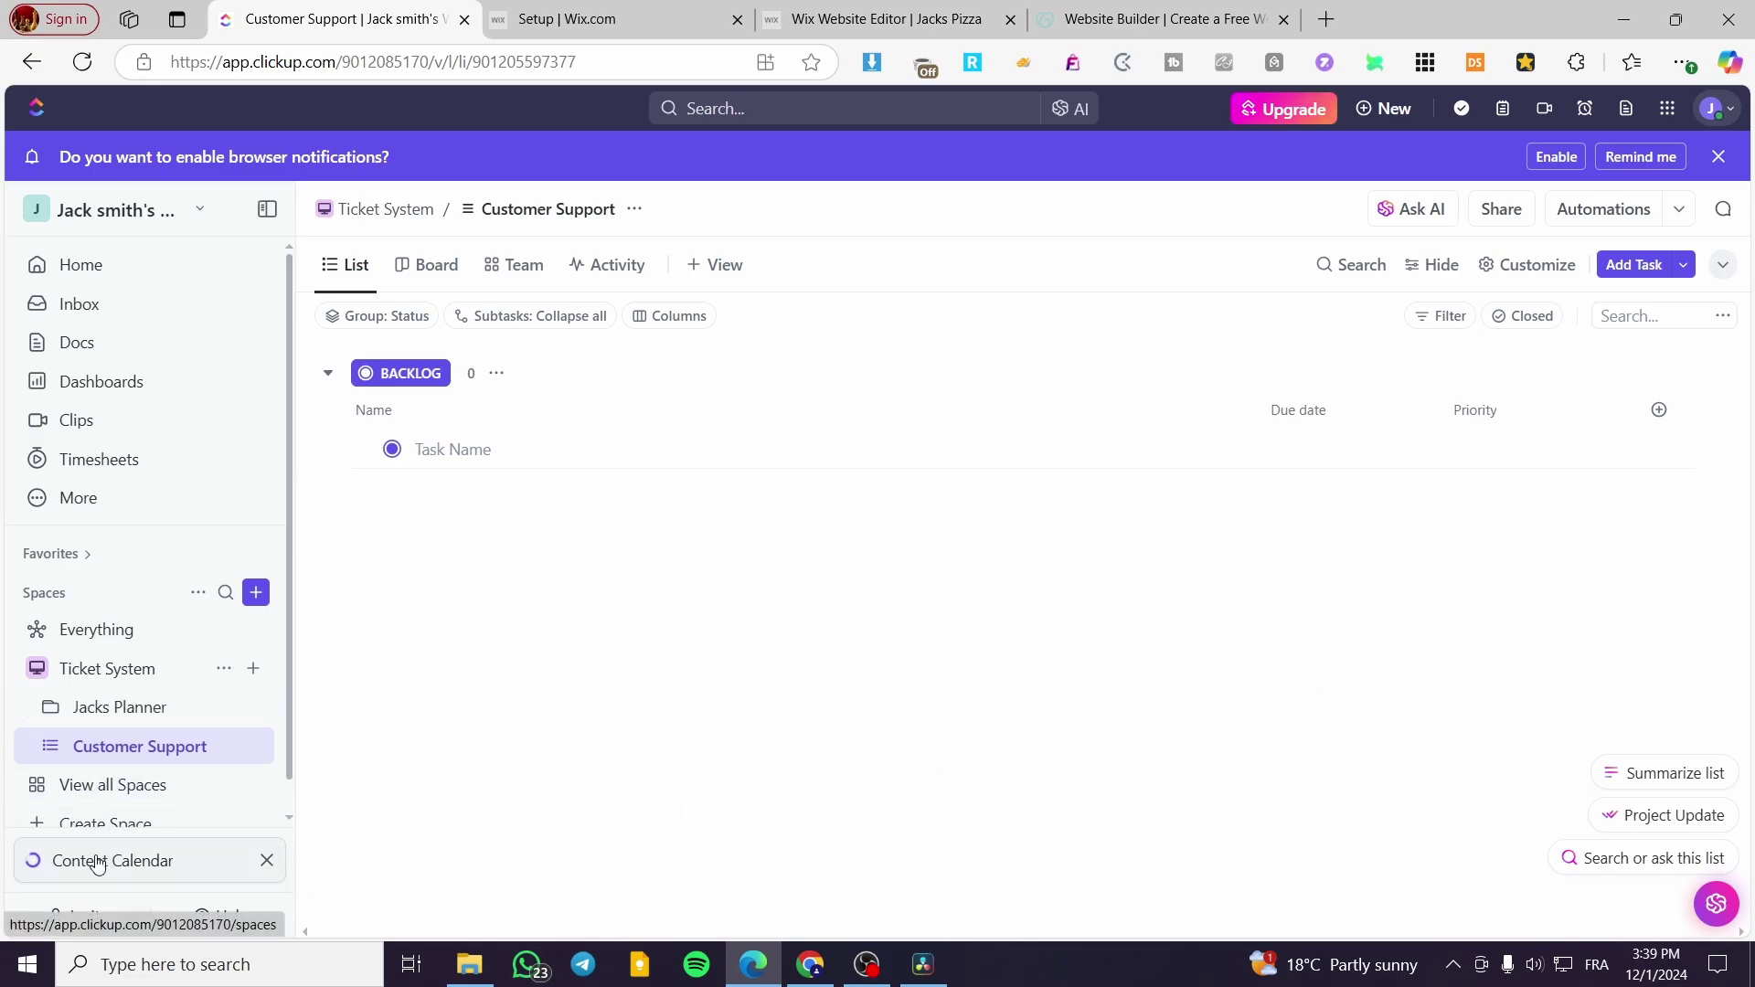
Step: Open the Jacks Planner overview and scroll through its Lists, Resources and Tasks by Assignee cards
scroll(142, 745, "down", 1)
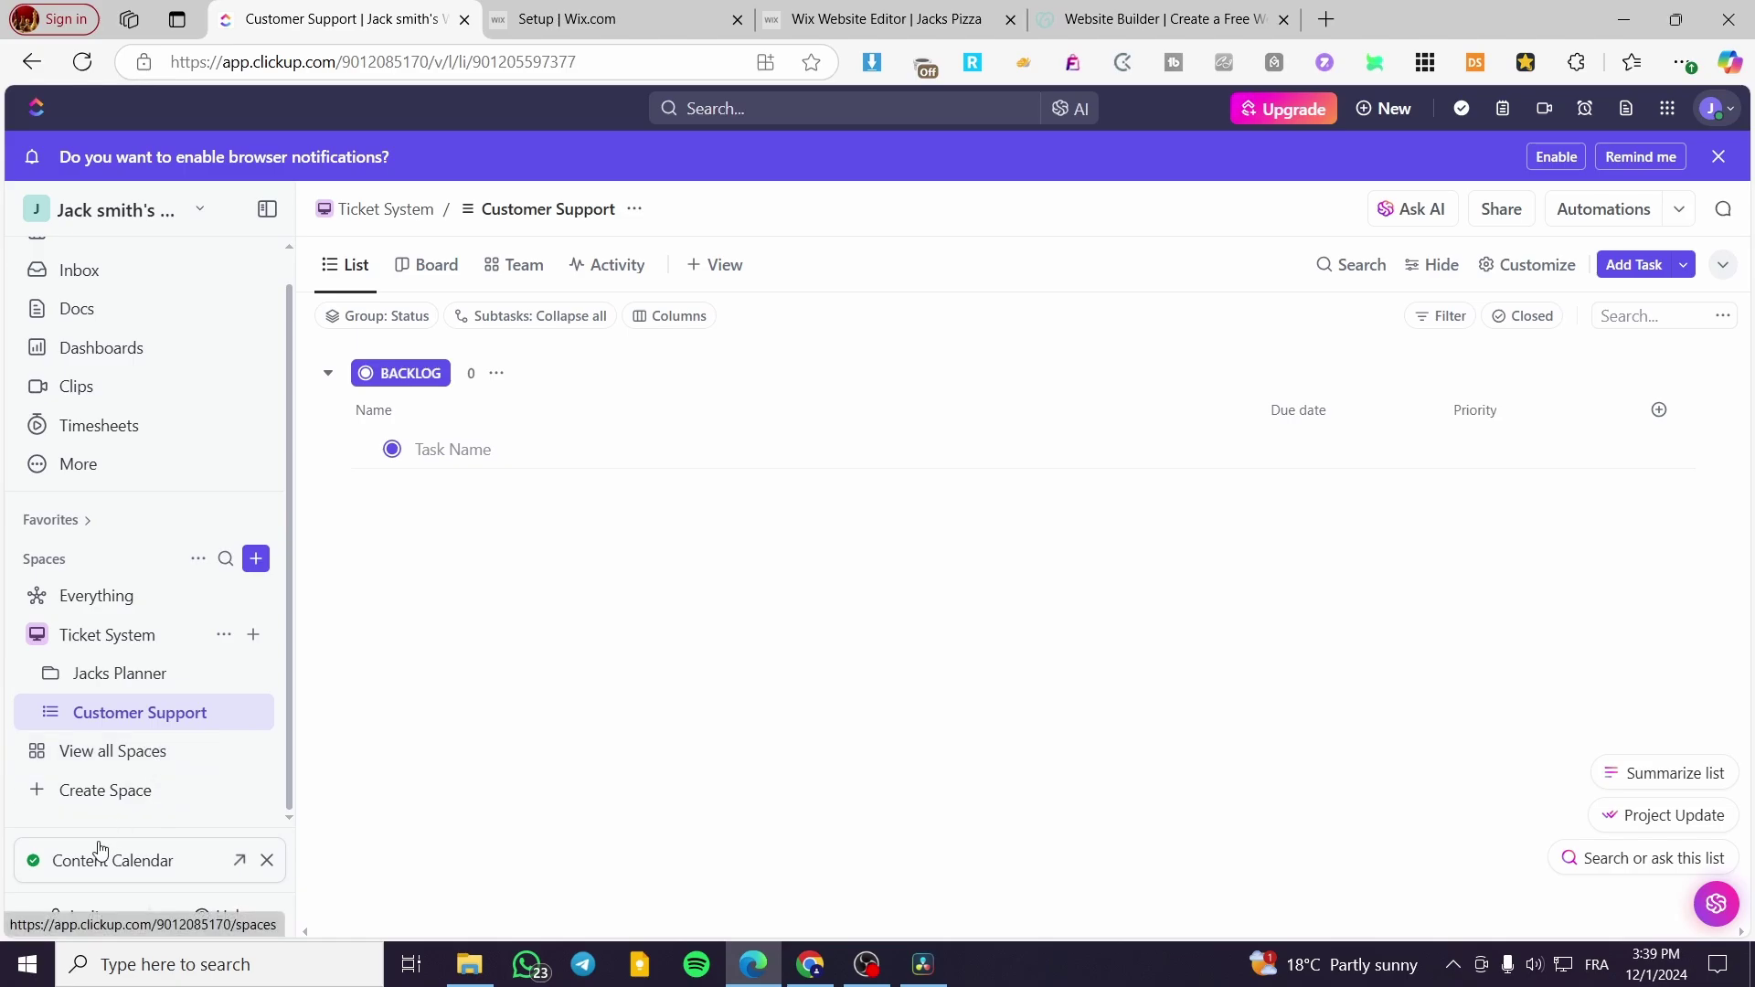
left_click(129, 674)
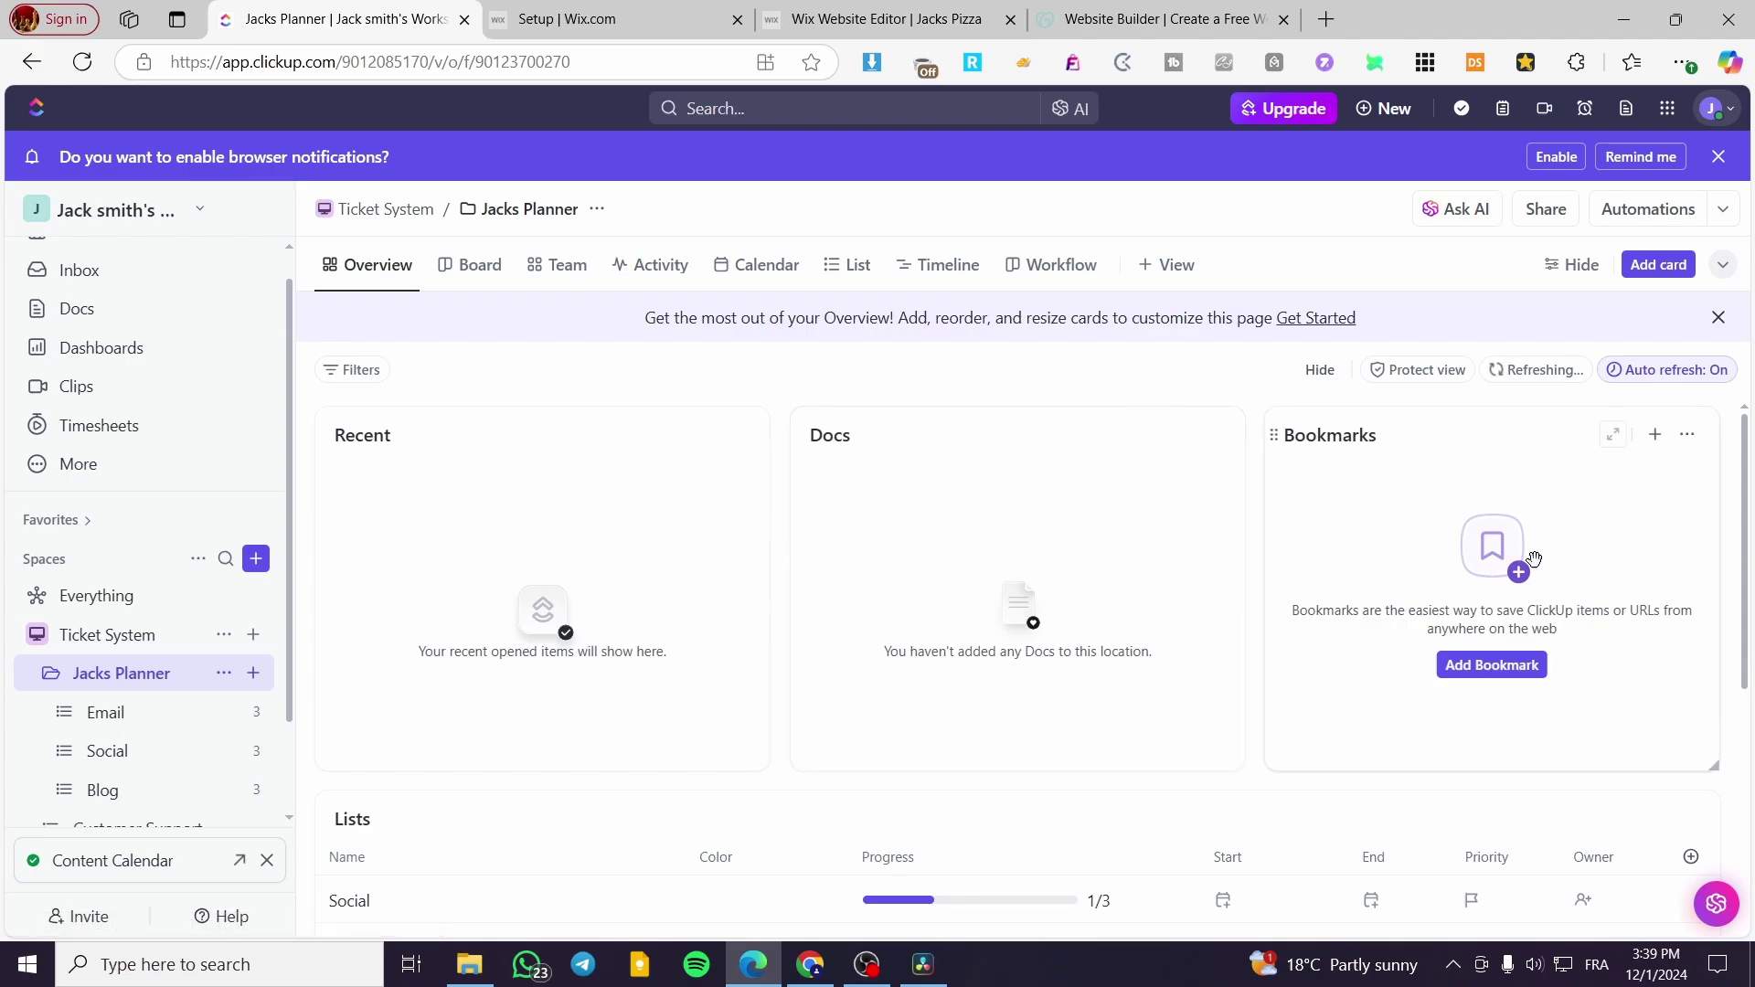
scroll(1533, 558, "down", 2)
scroll(1533, 559, "down", 2)
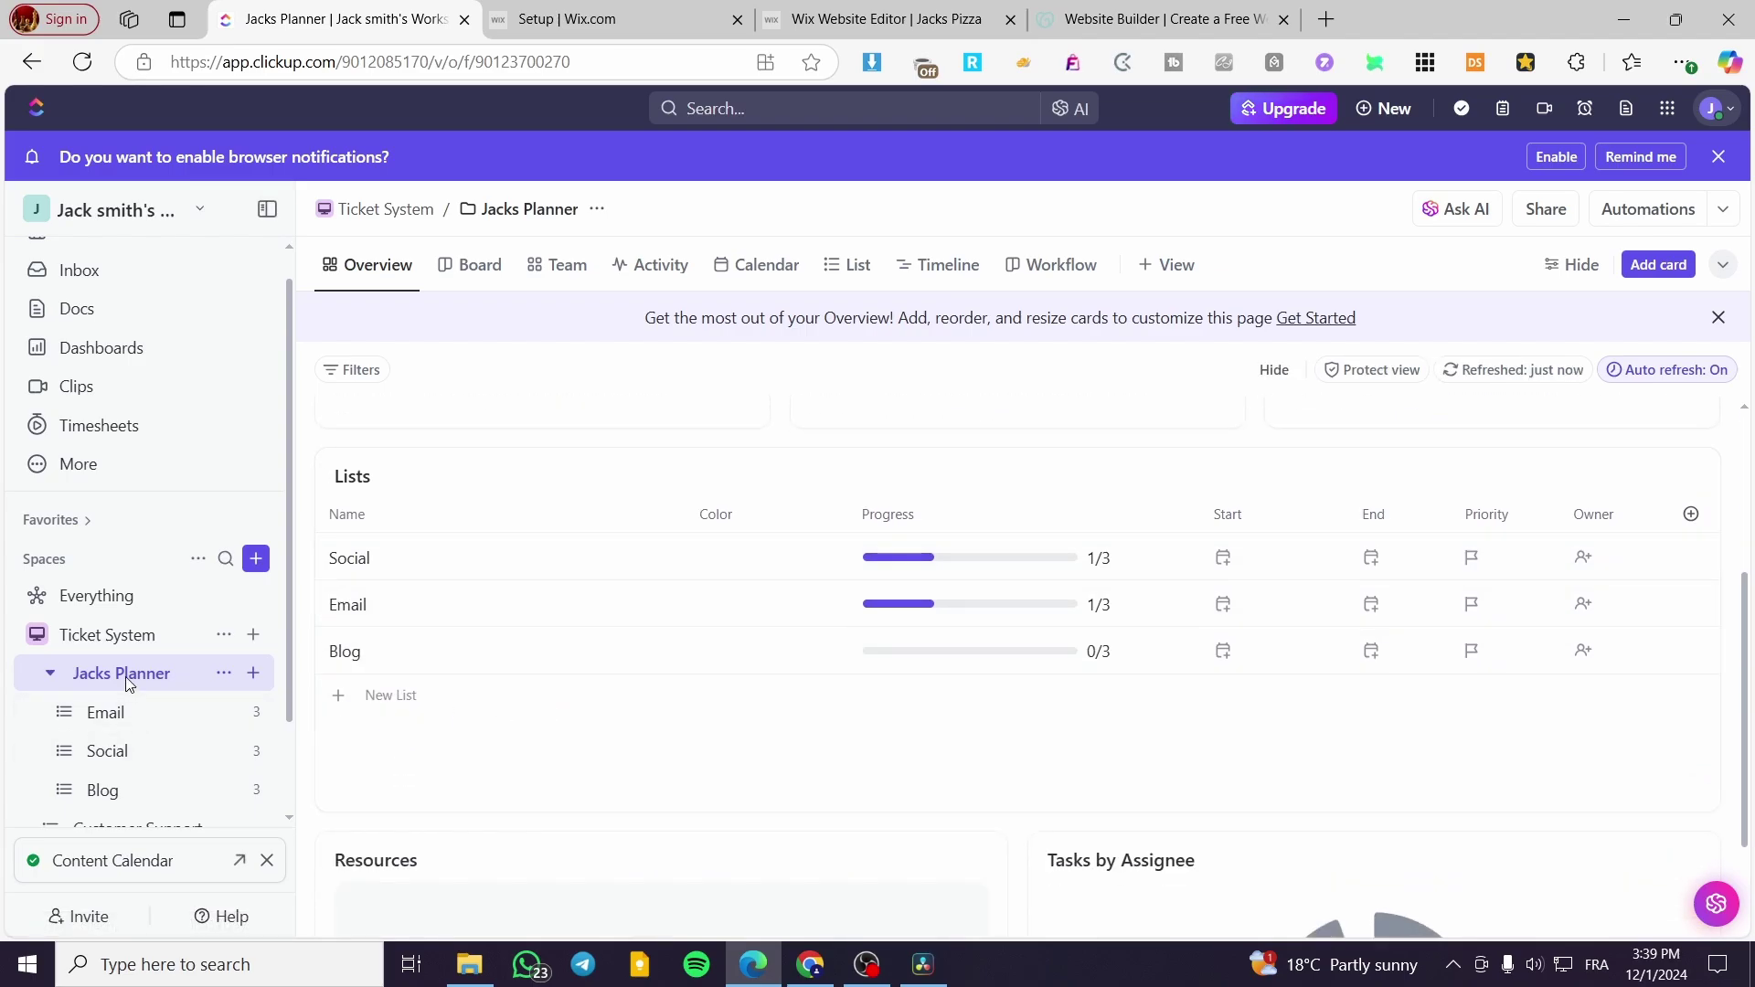
scroll(137, 704, "down", 1)
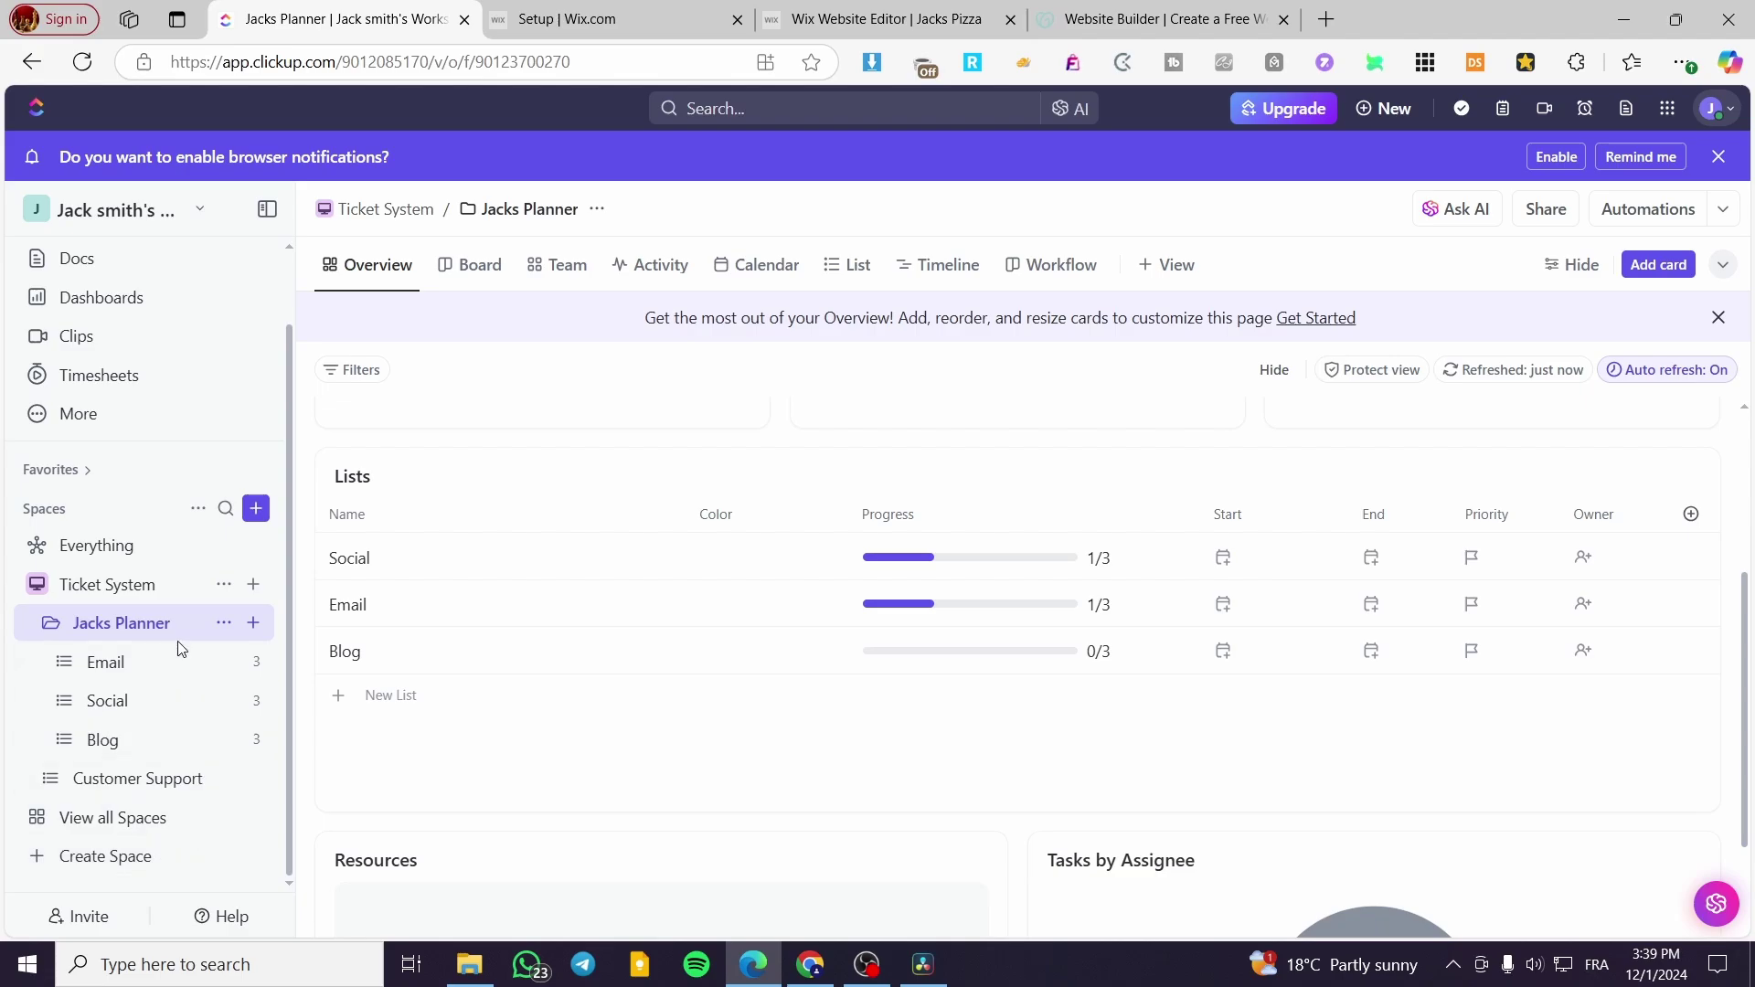
scroll(891, 585, "down", 3)
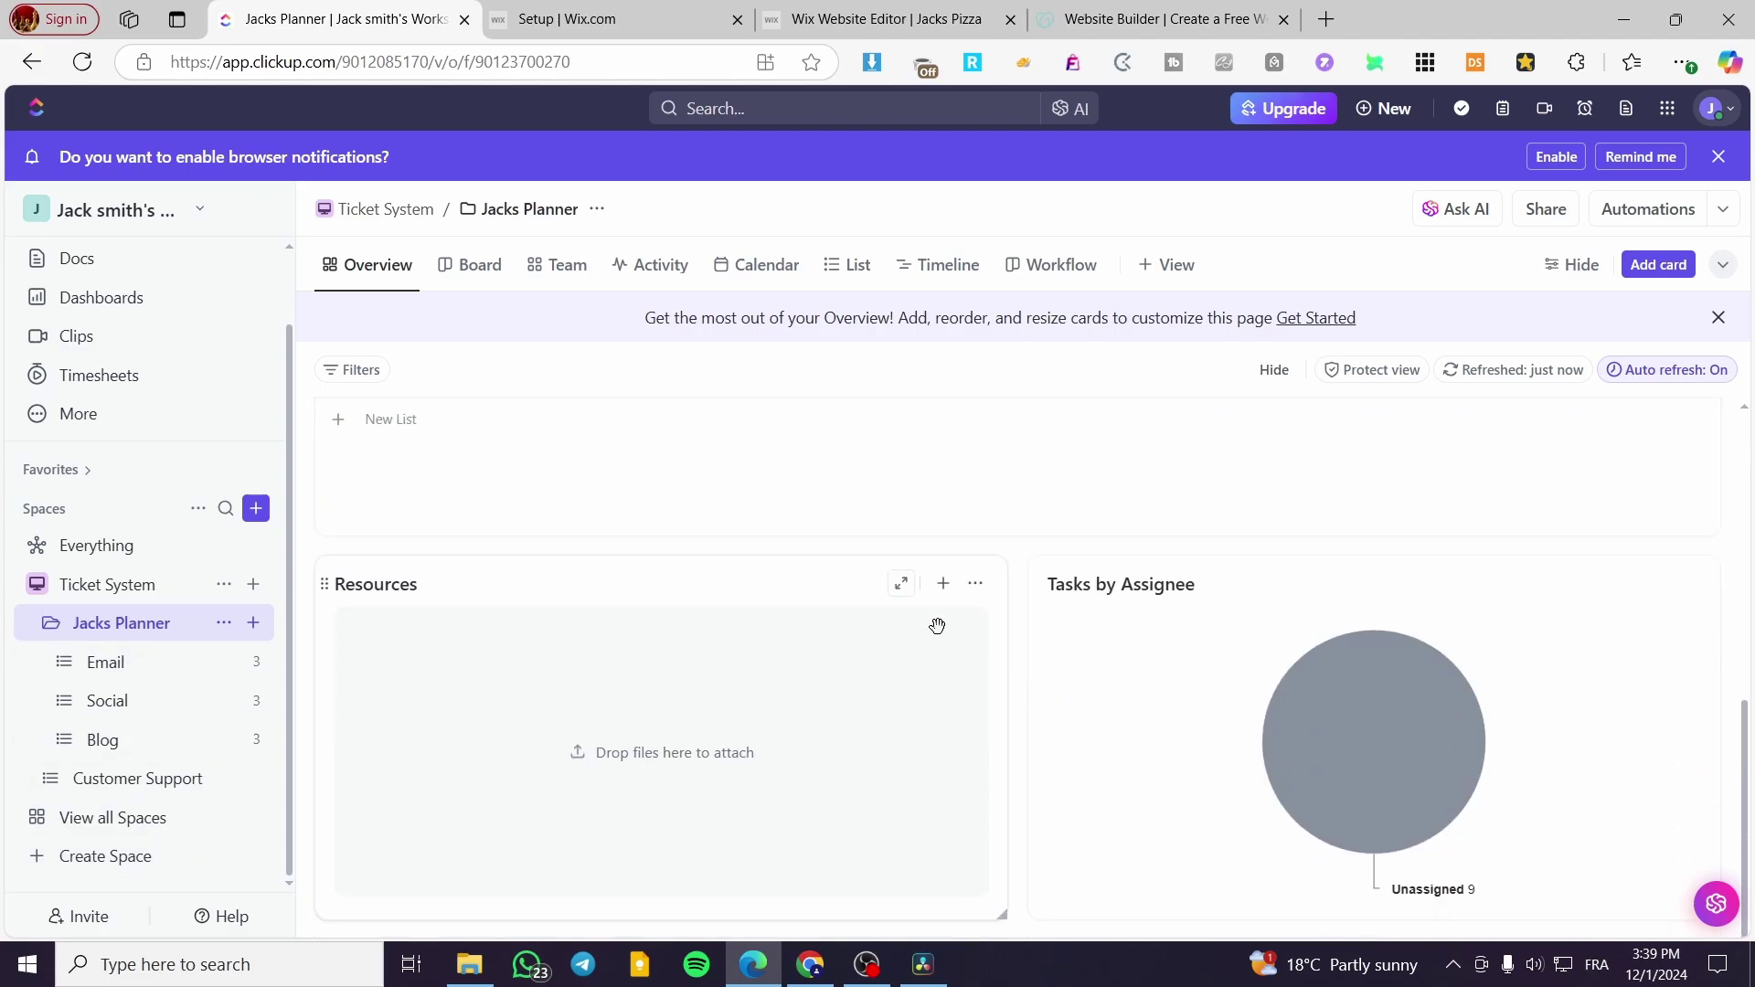
scroll(472, 714, "up", 4)
scroll(393, 578, "up", 3)
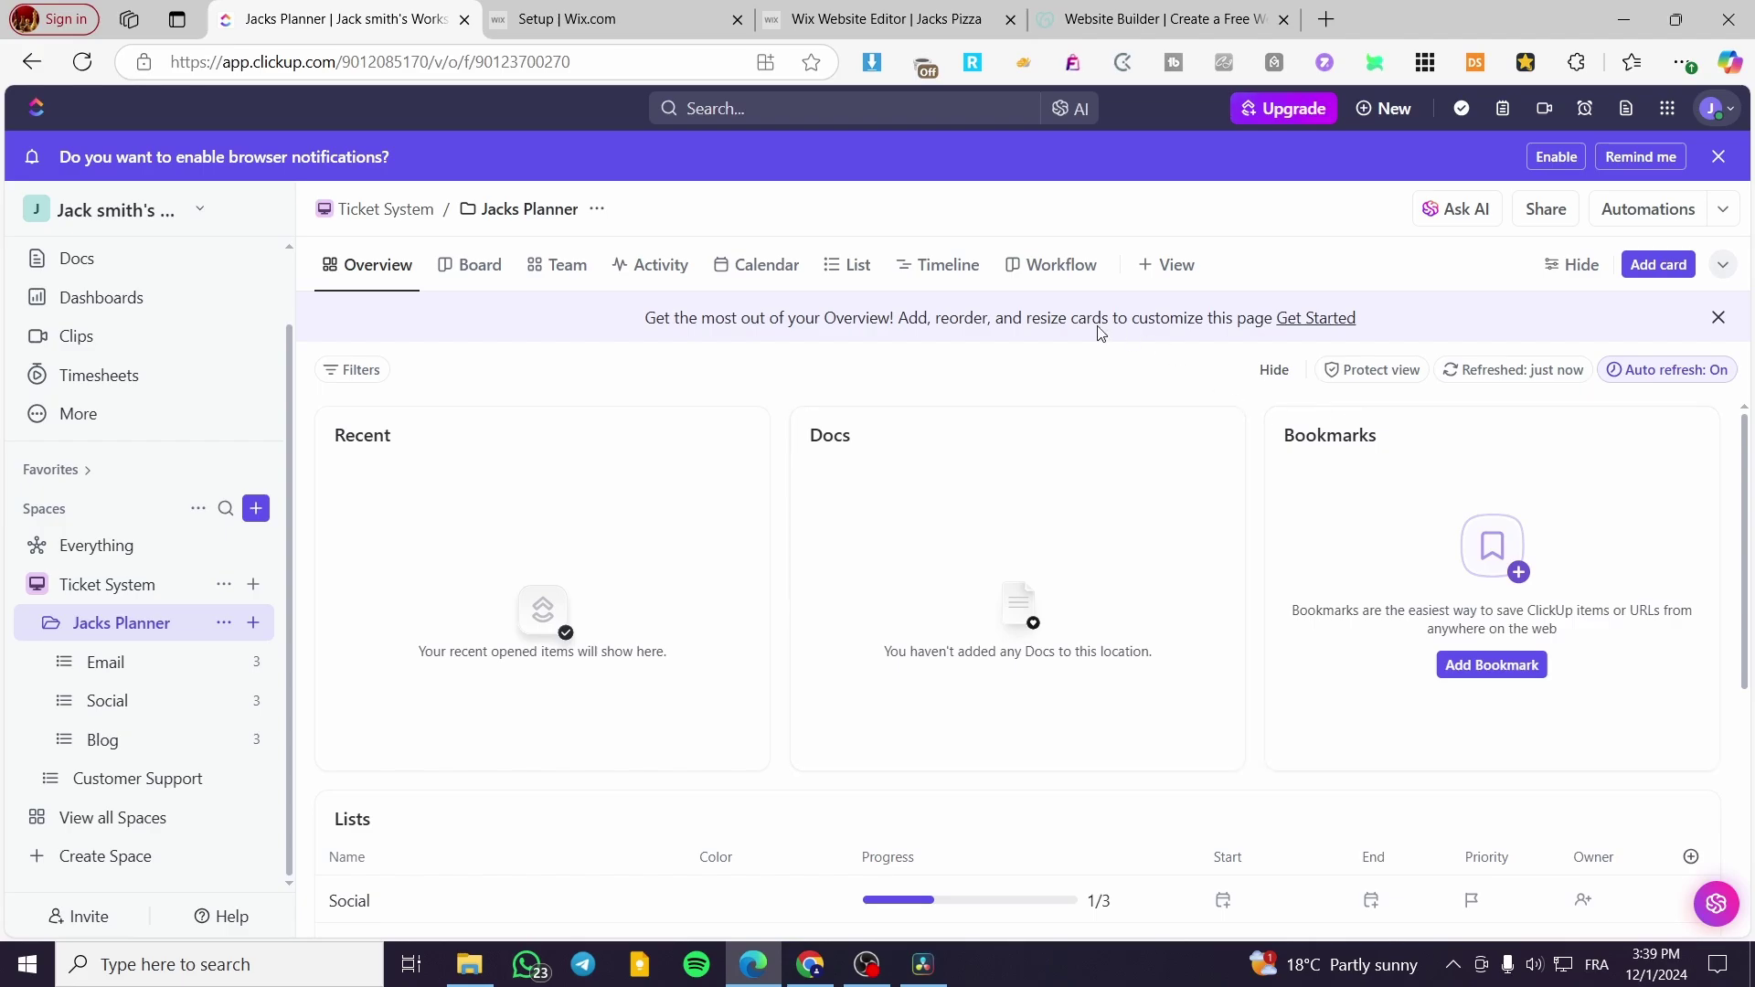
Step: Look at the Board and Team views, dismissing the upgrade offer
left_click(471, 266)
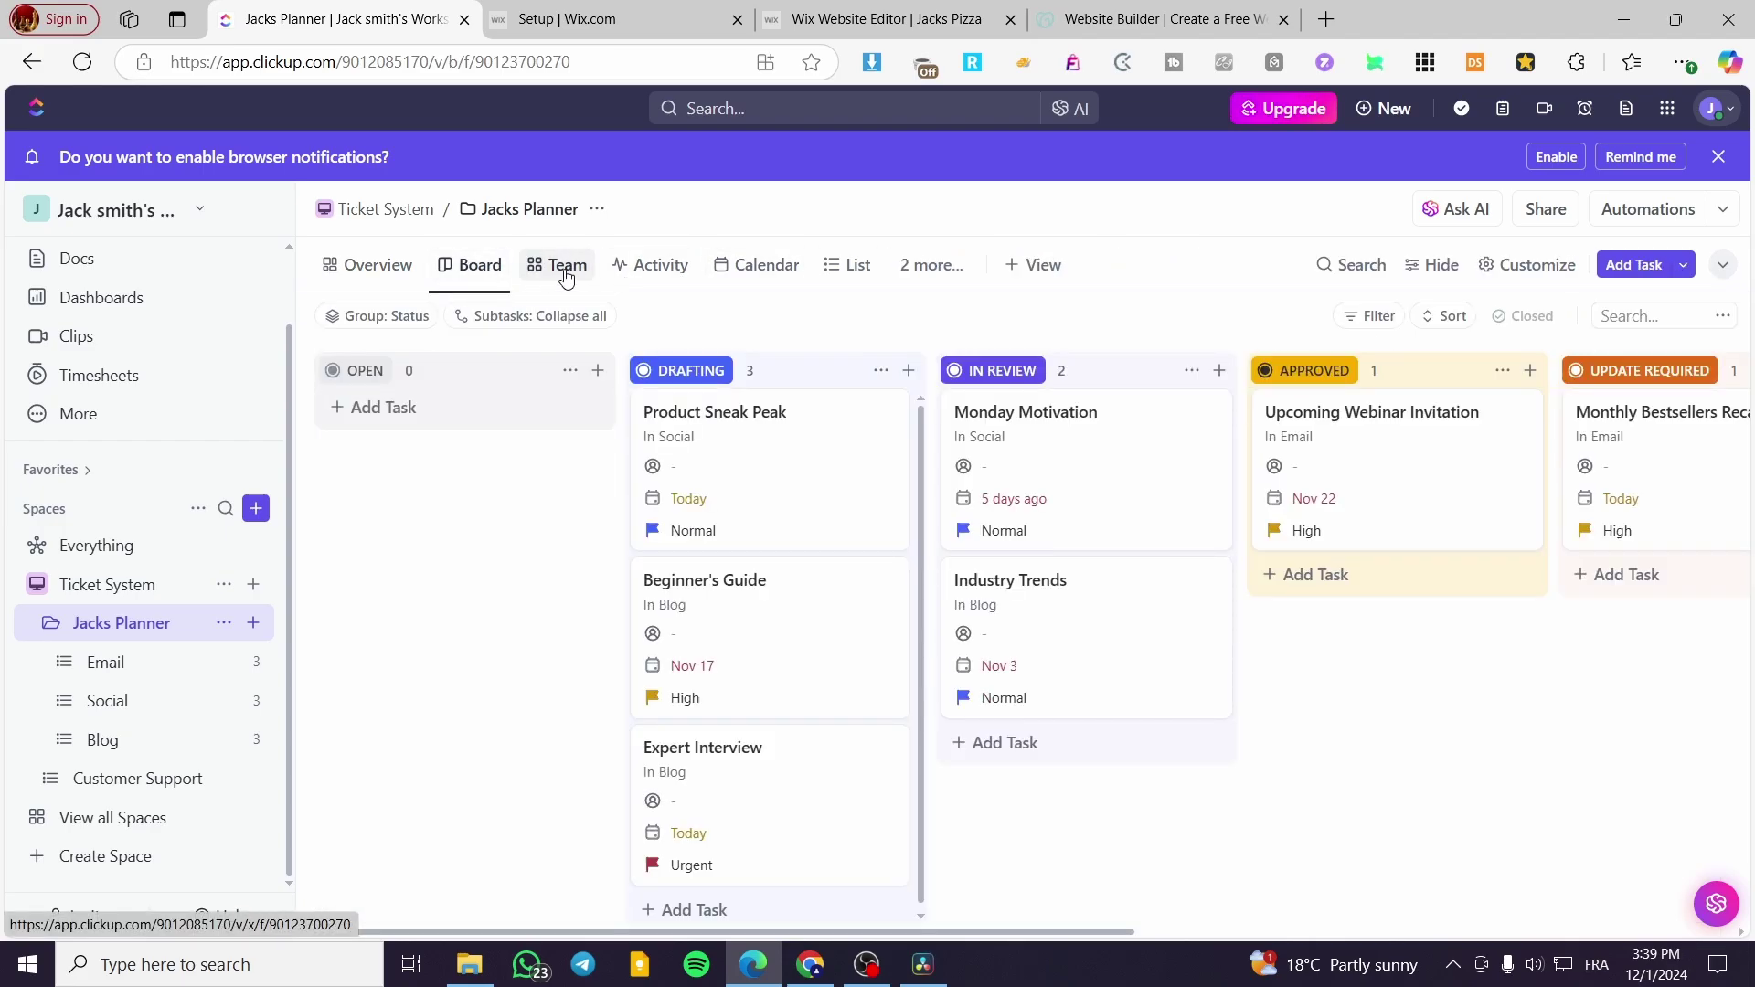
left_click(566, 267)
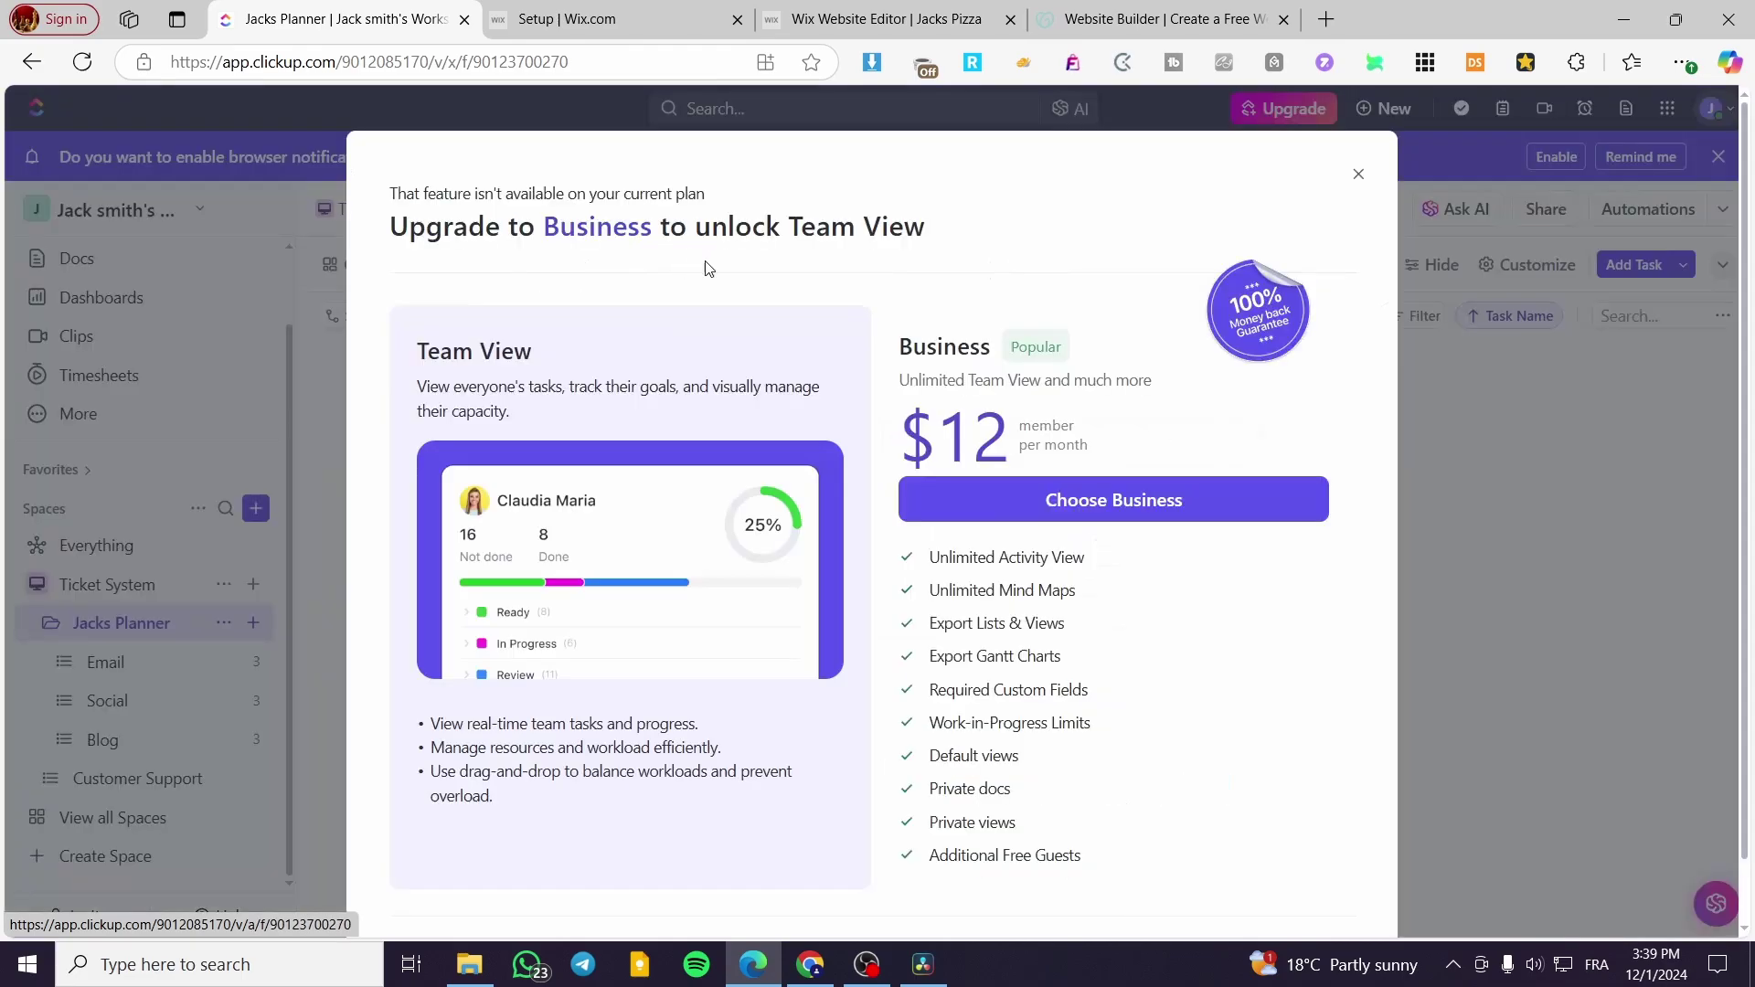
left_click(1359, 174)
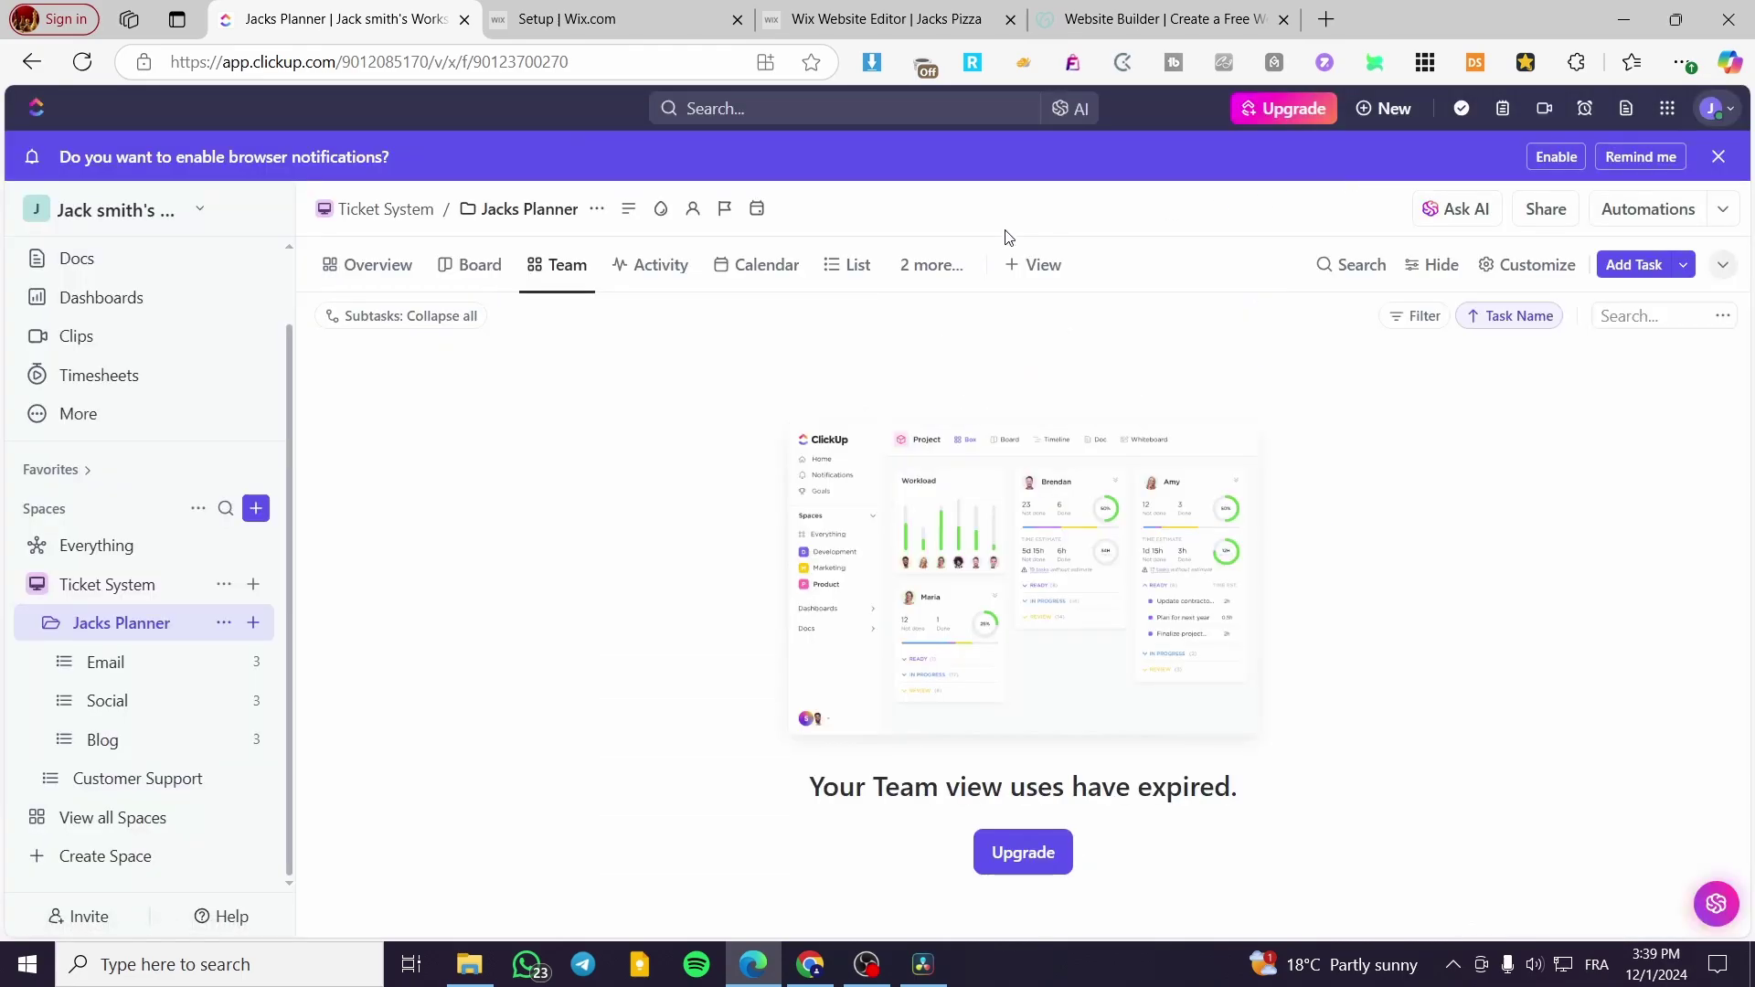
Step: Switch to the Calendar view showing December 2024 by month
left_click(758, 265)
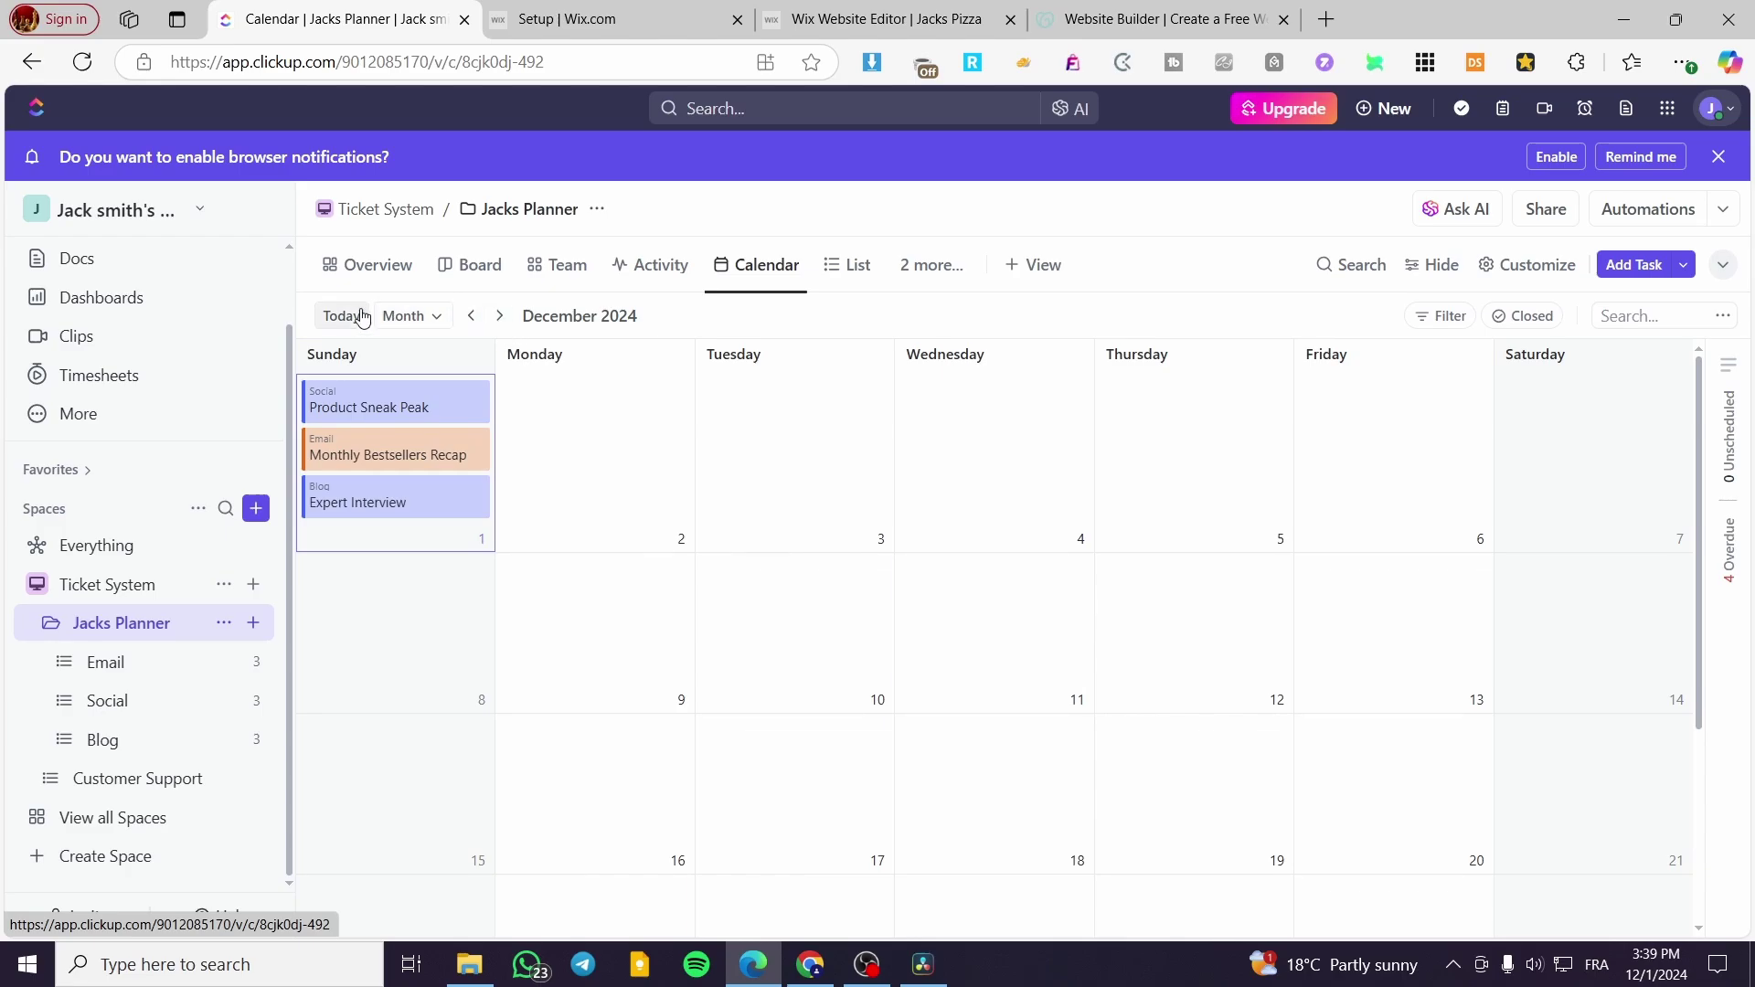
left_click(399, 317)
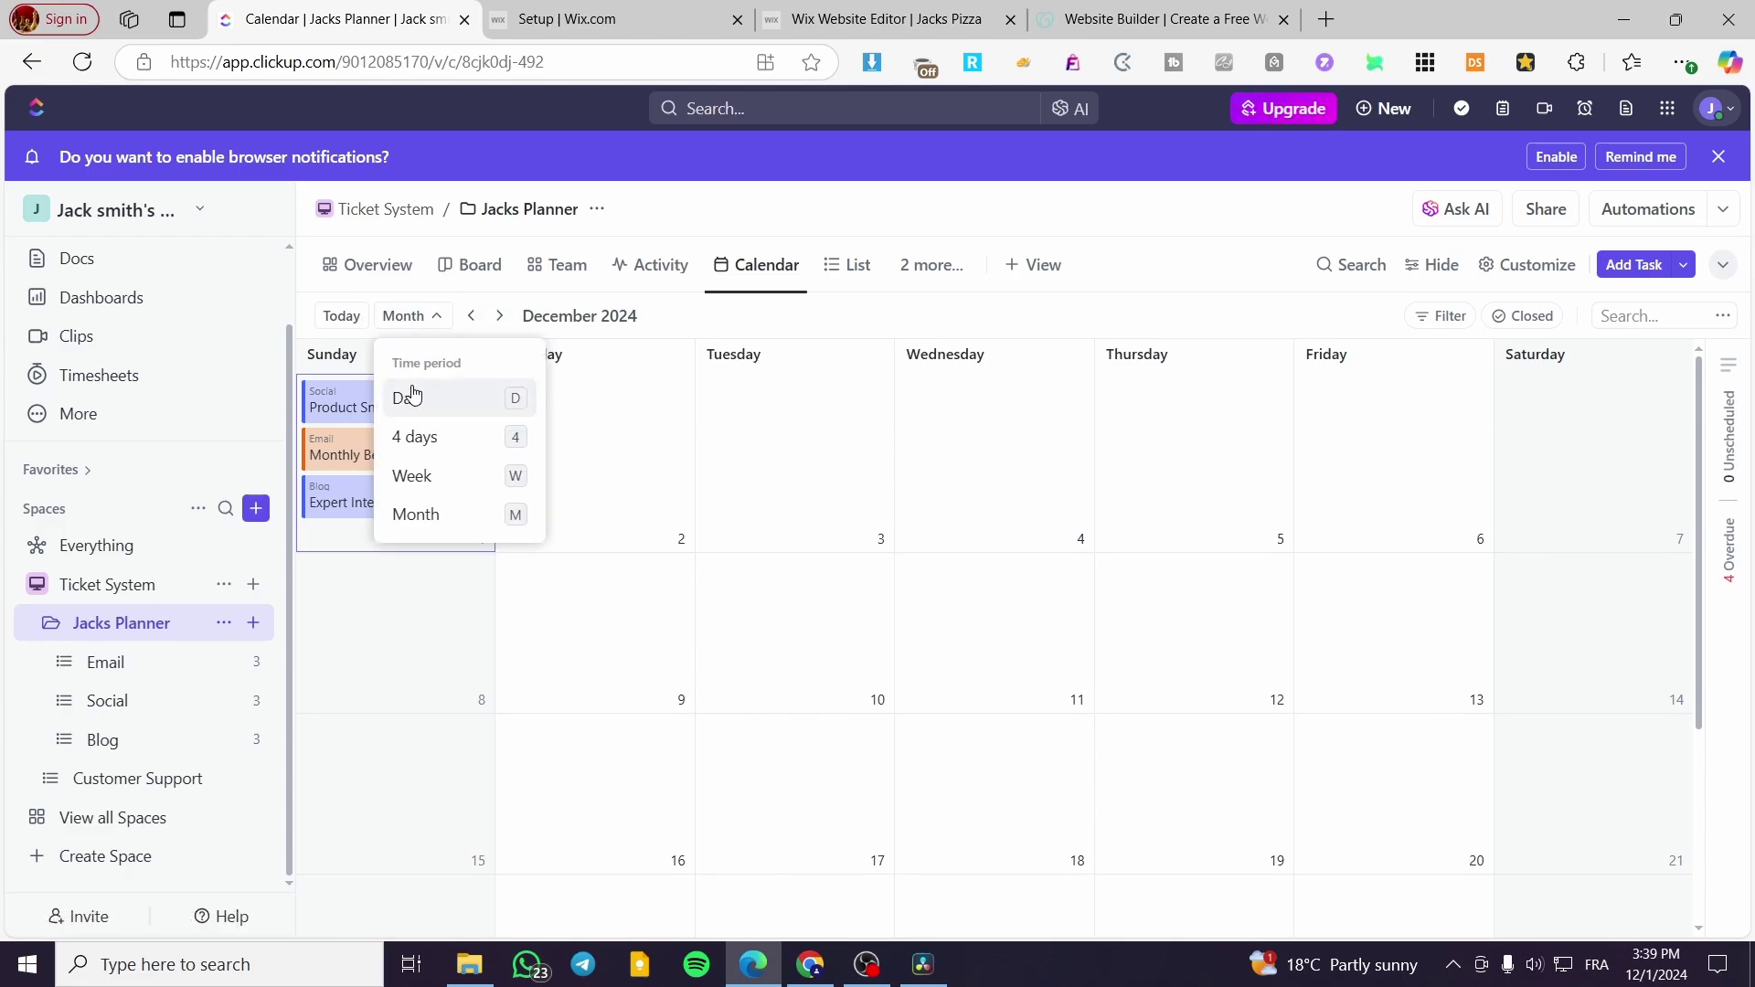
left_click(427, 317)
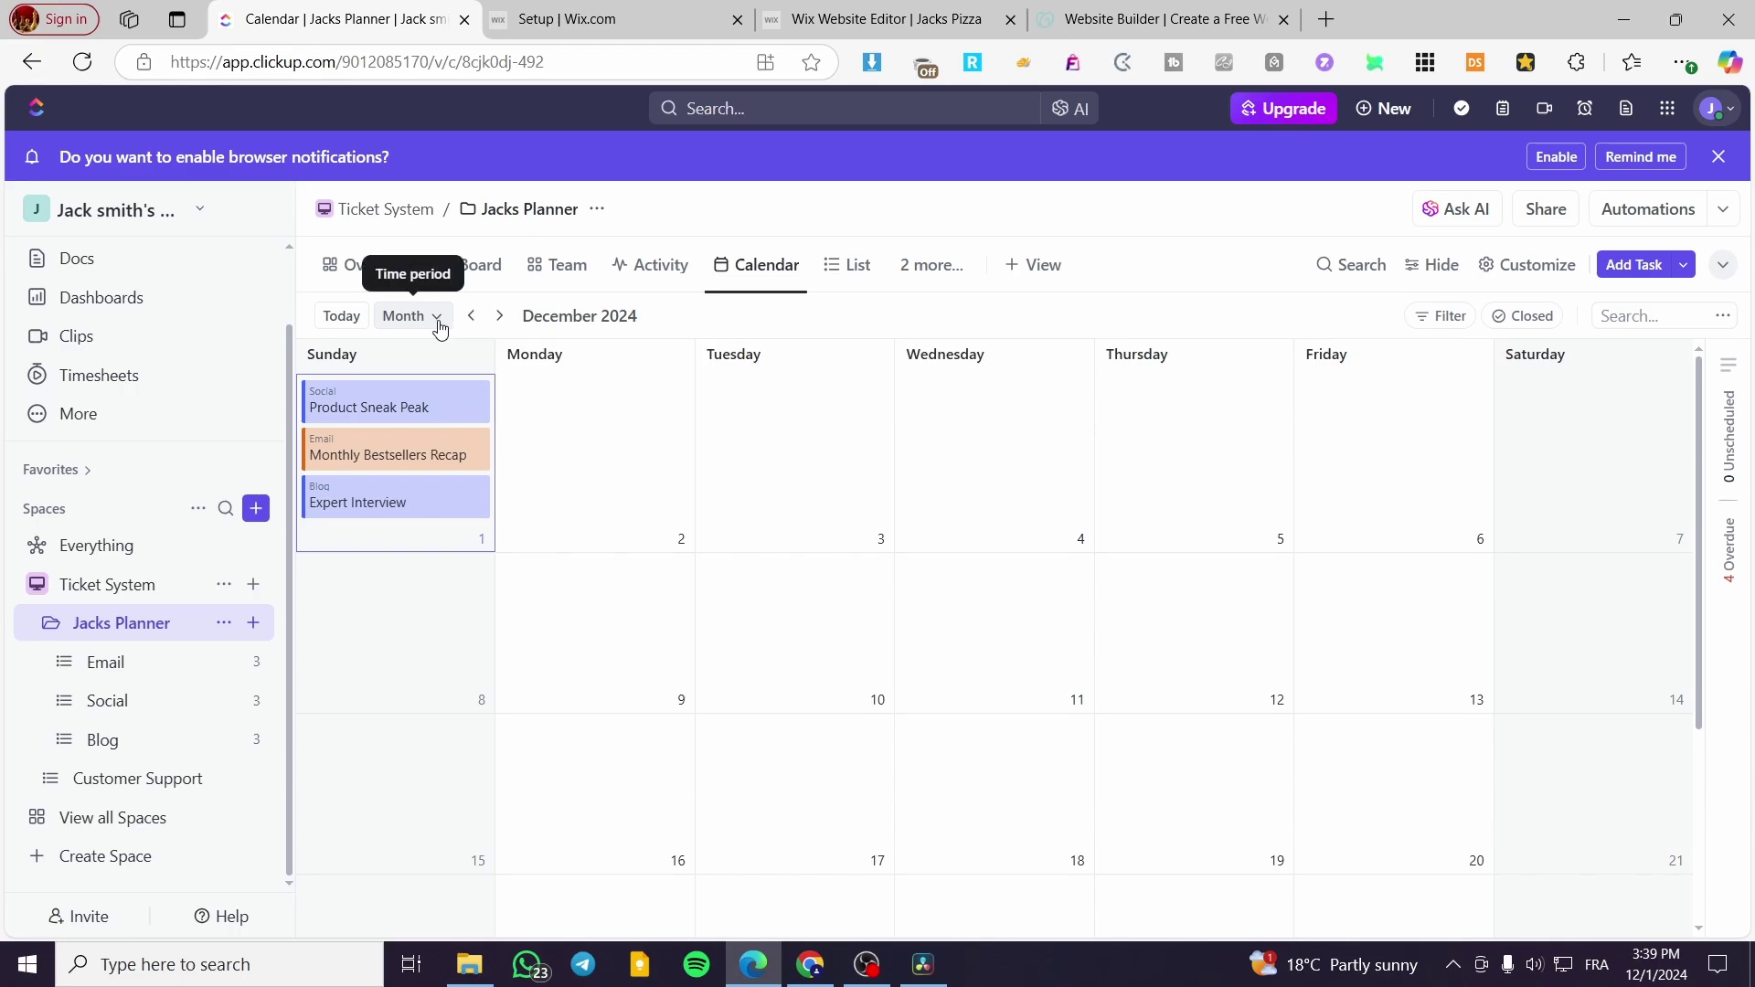
Step: Switch the calendar to Week view and dismiss the unsaved-changes notice
left_click(439, 325)
left_click(437, 513)
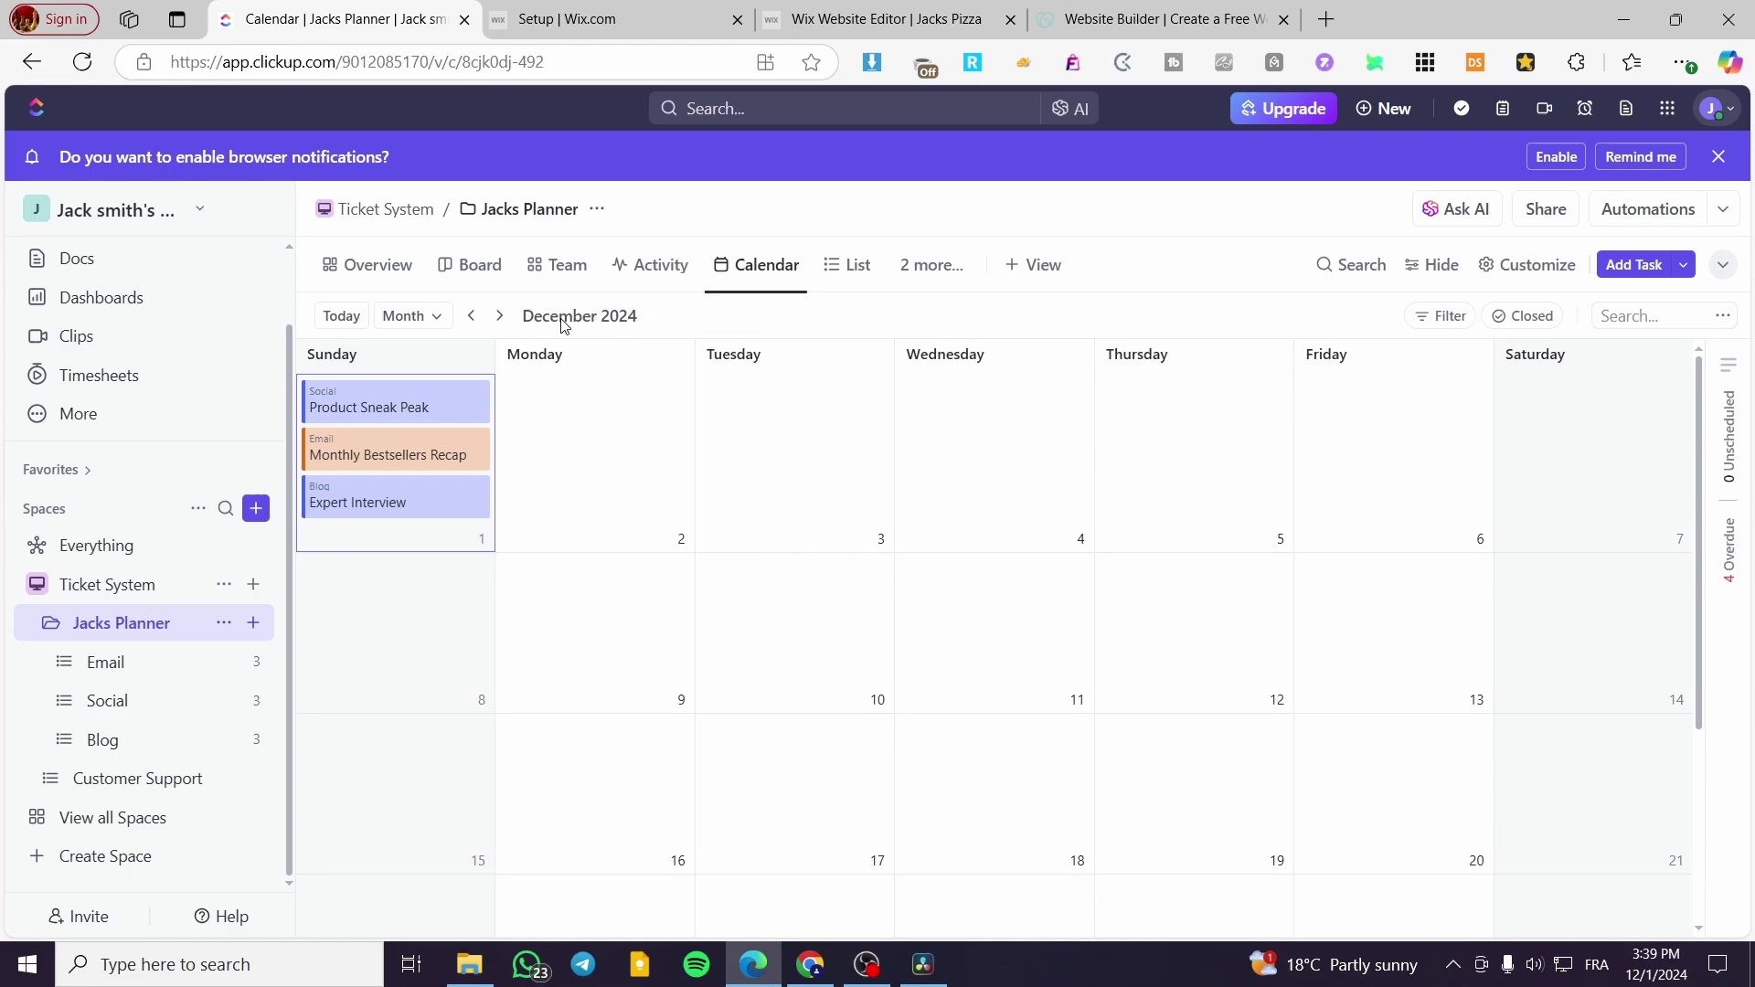
left_click(434, 318)
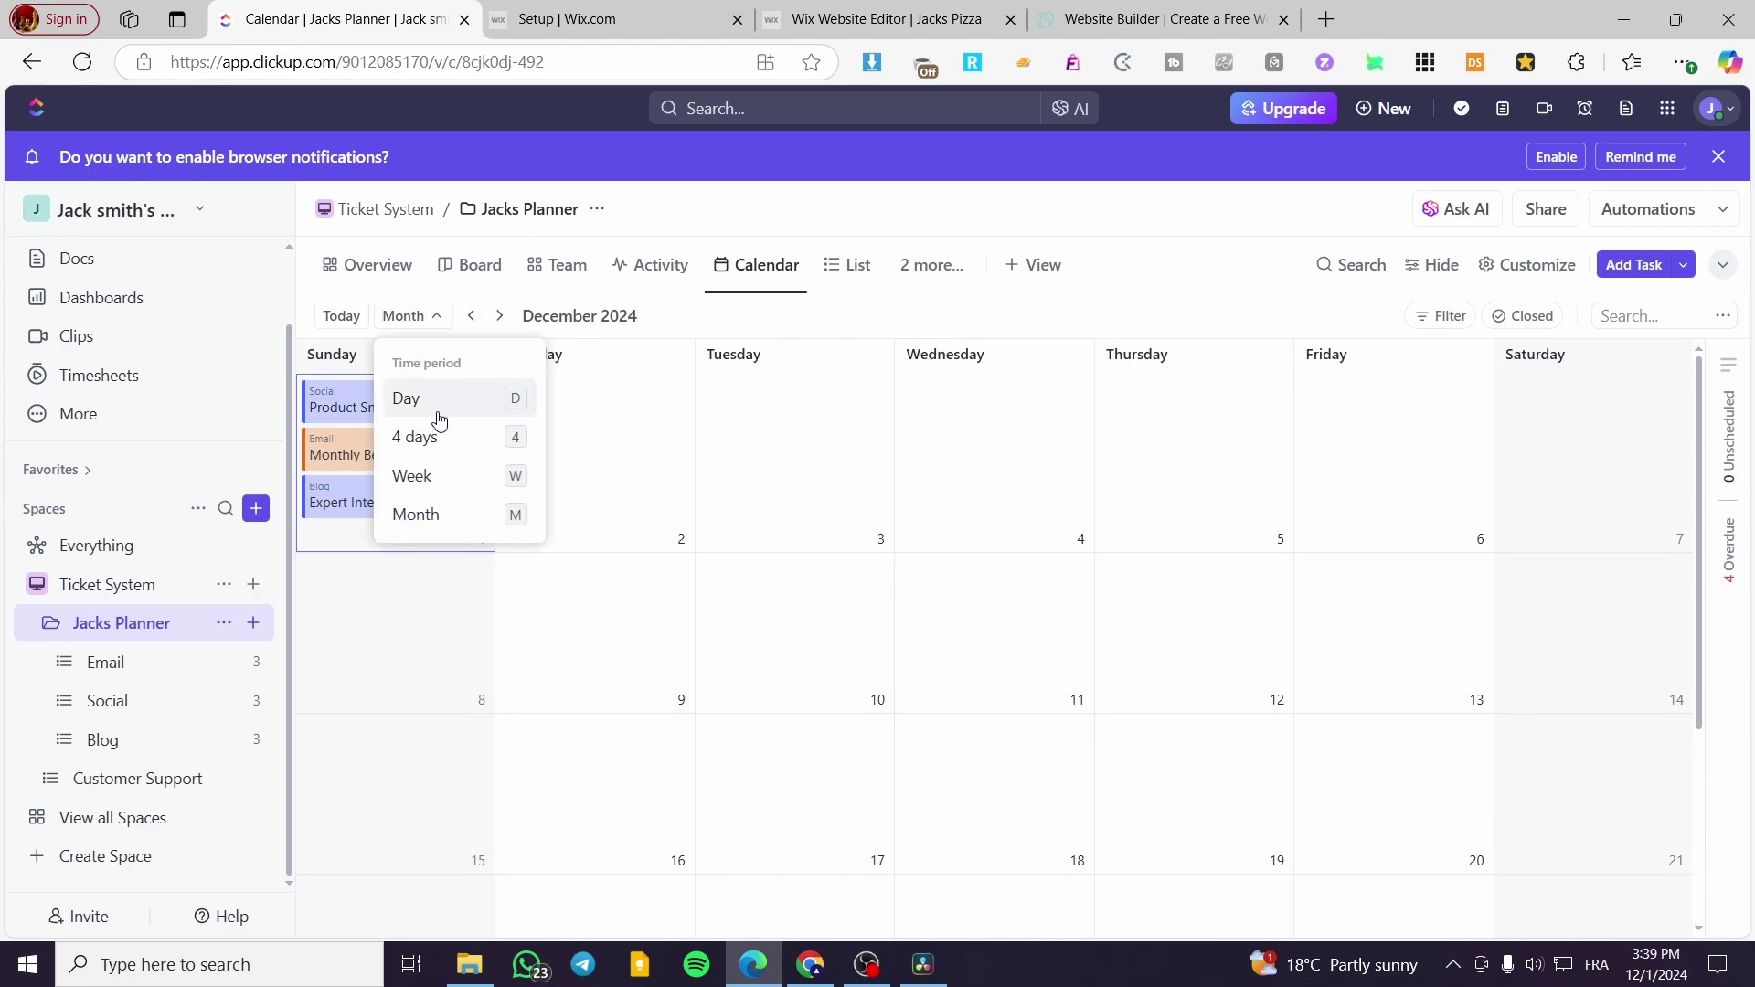
left_click(438, 477)
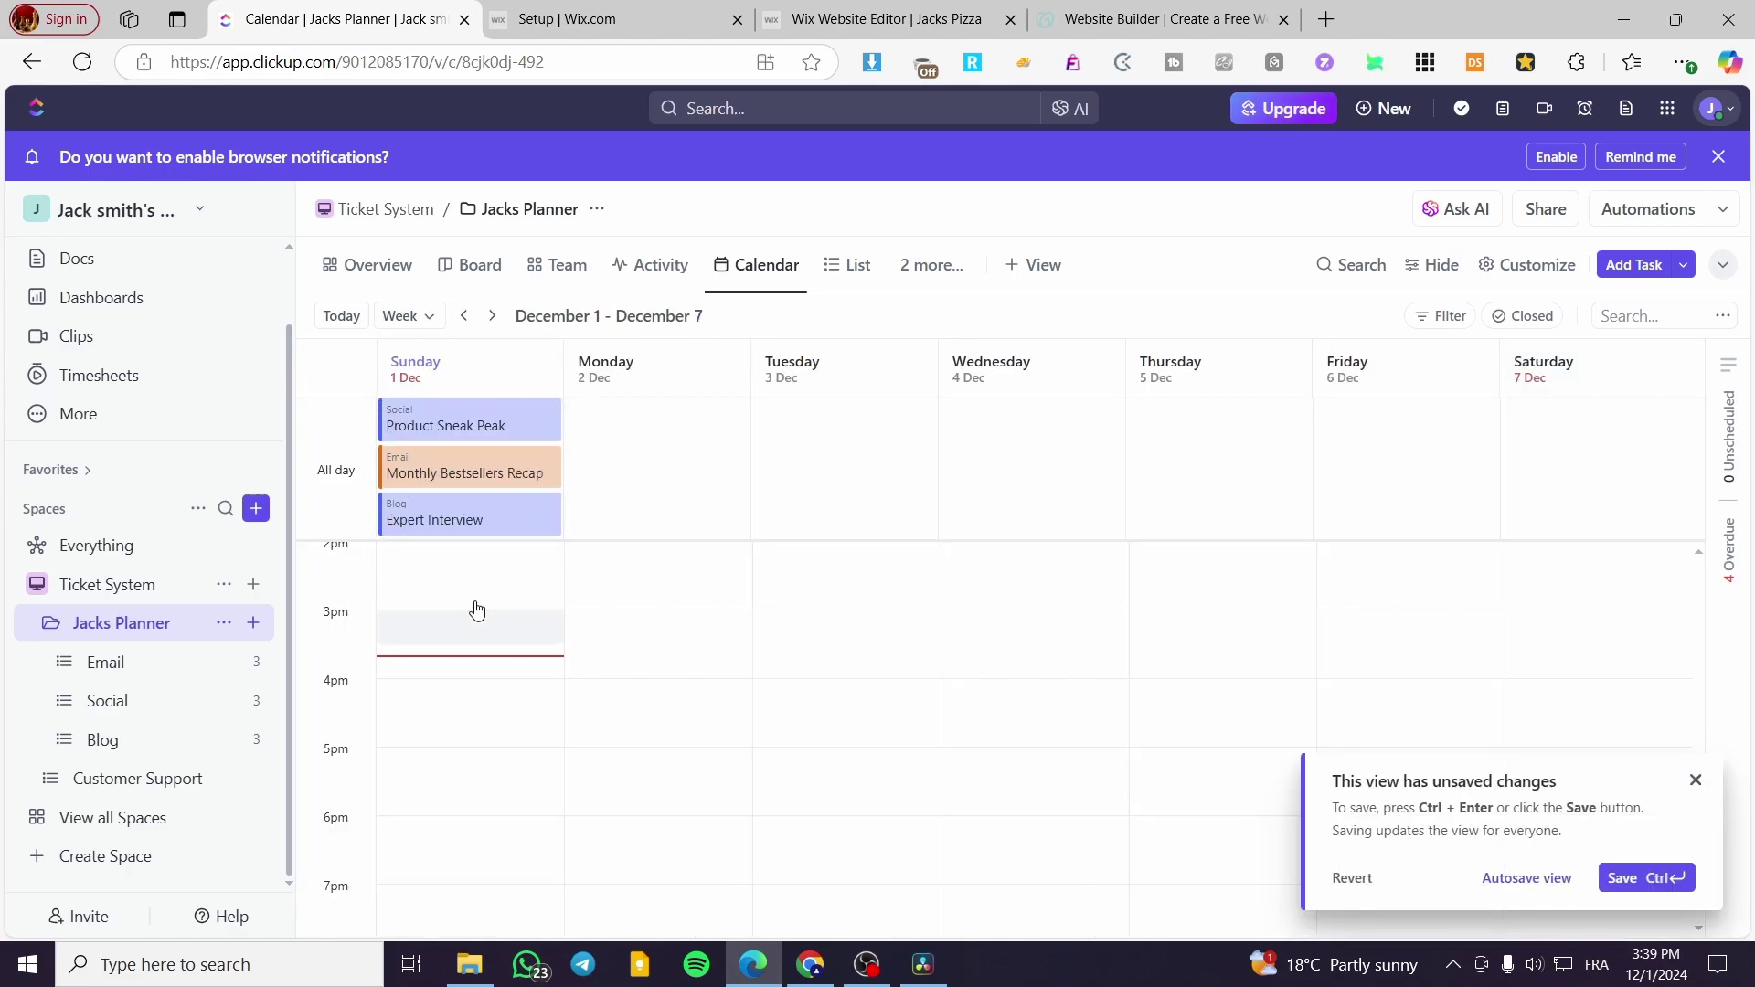
scroll(476, 610, "up", 10)
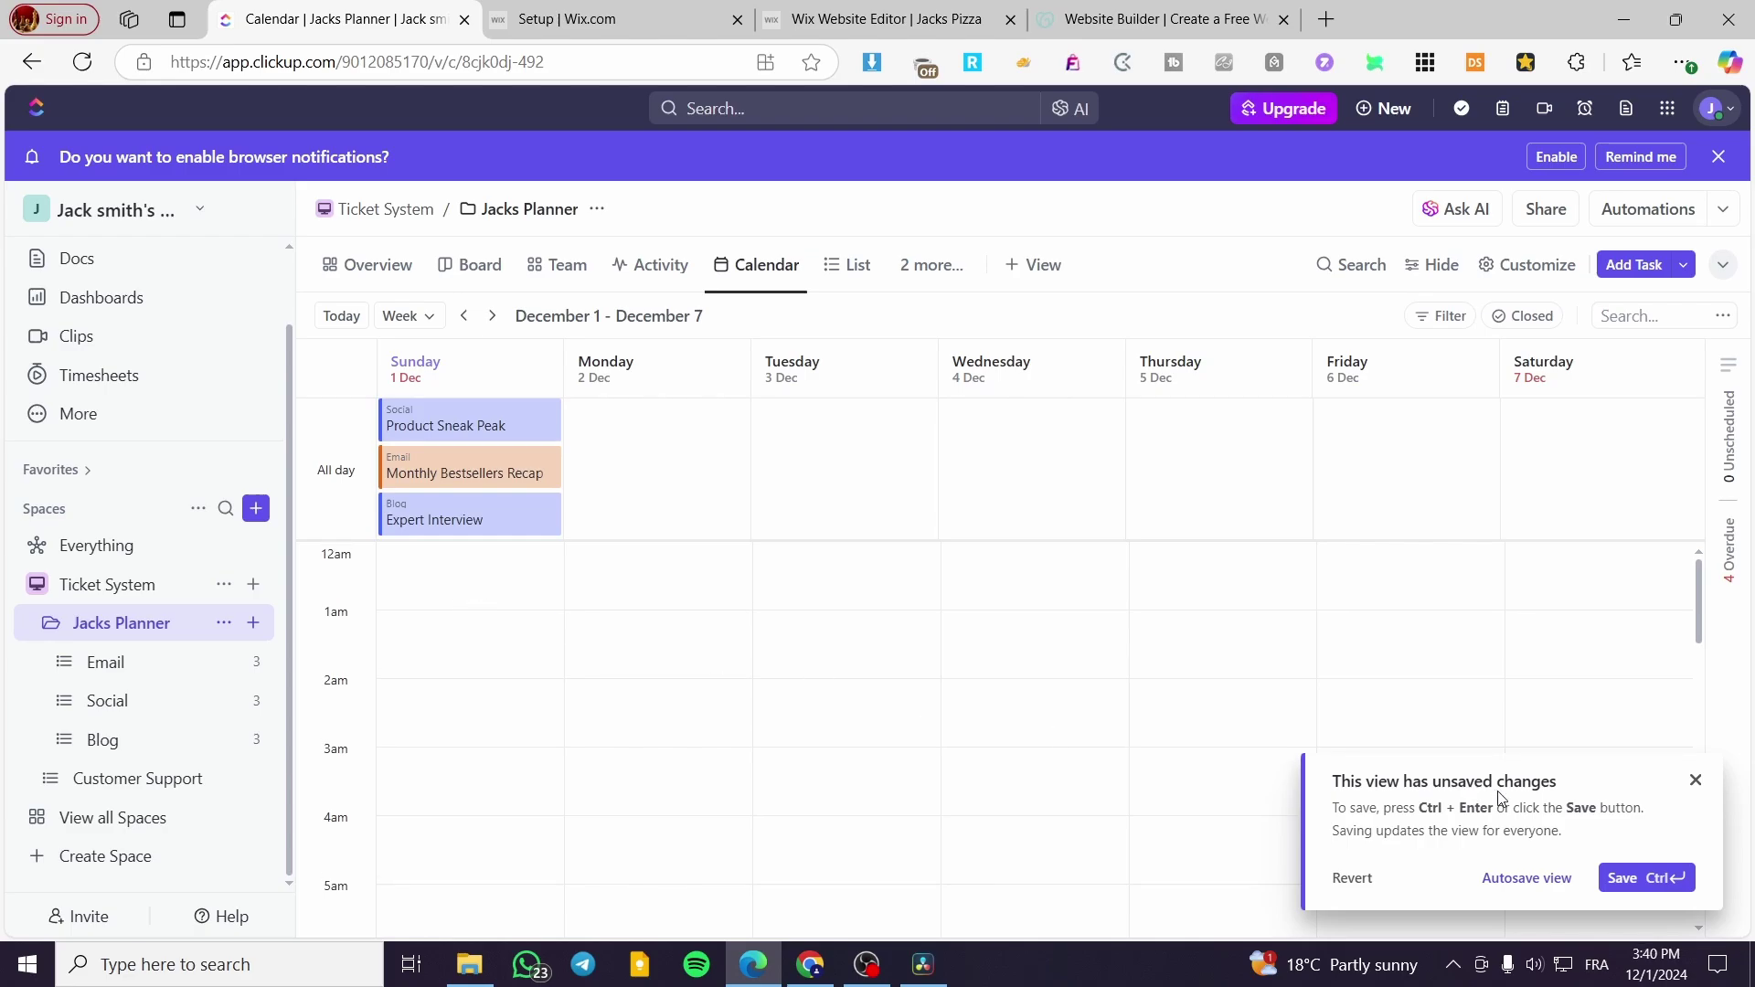
left_click(1694, 782)
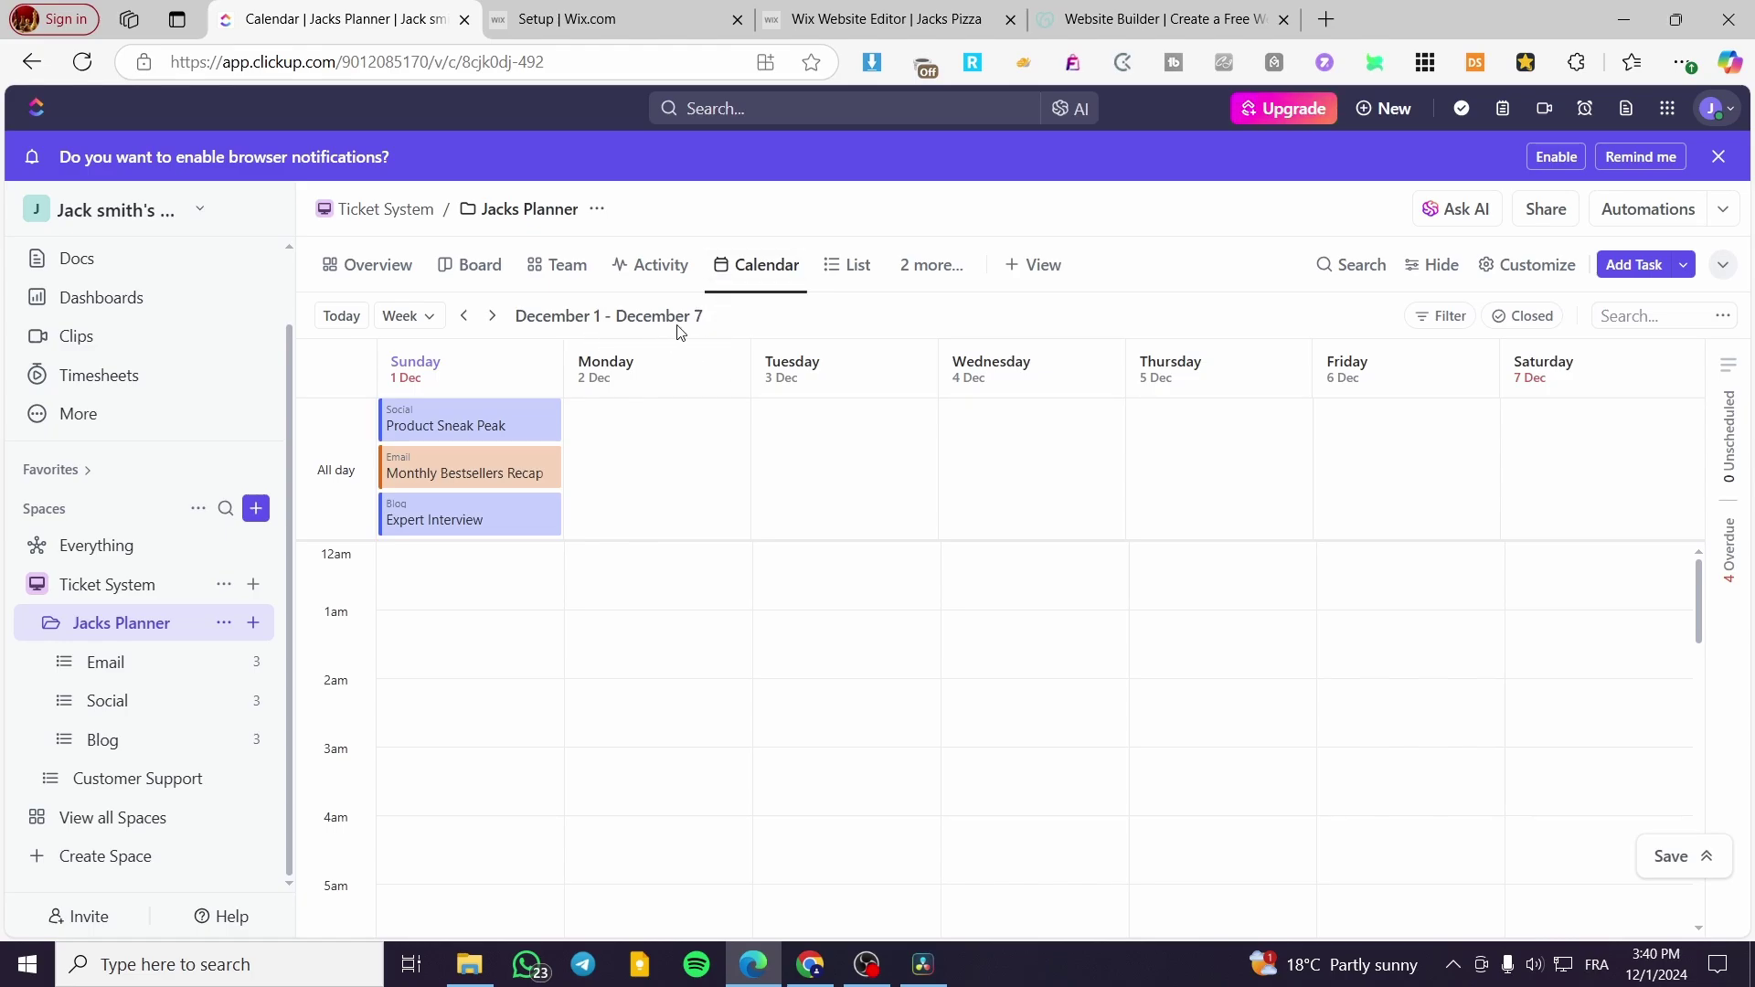
Step: Show the week of December 1–7 and start a task at Sunday 3:30pm
left_click(407, 317)
left_click(443, 514)
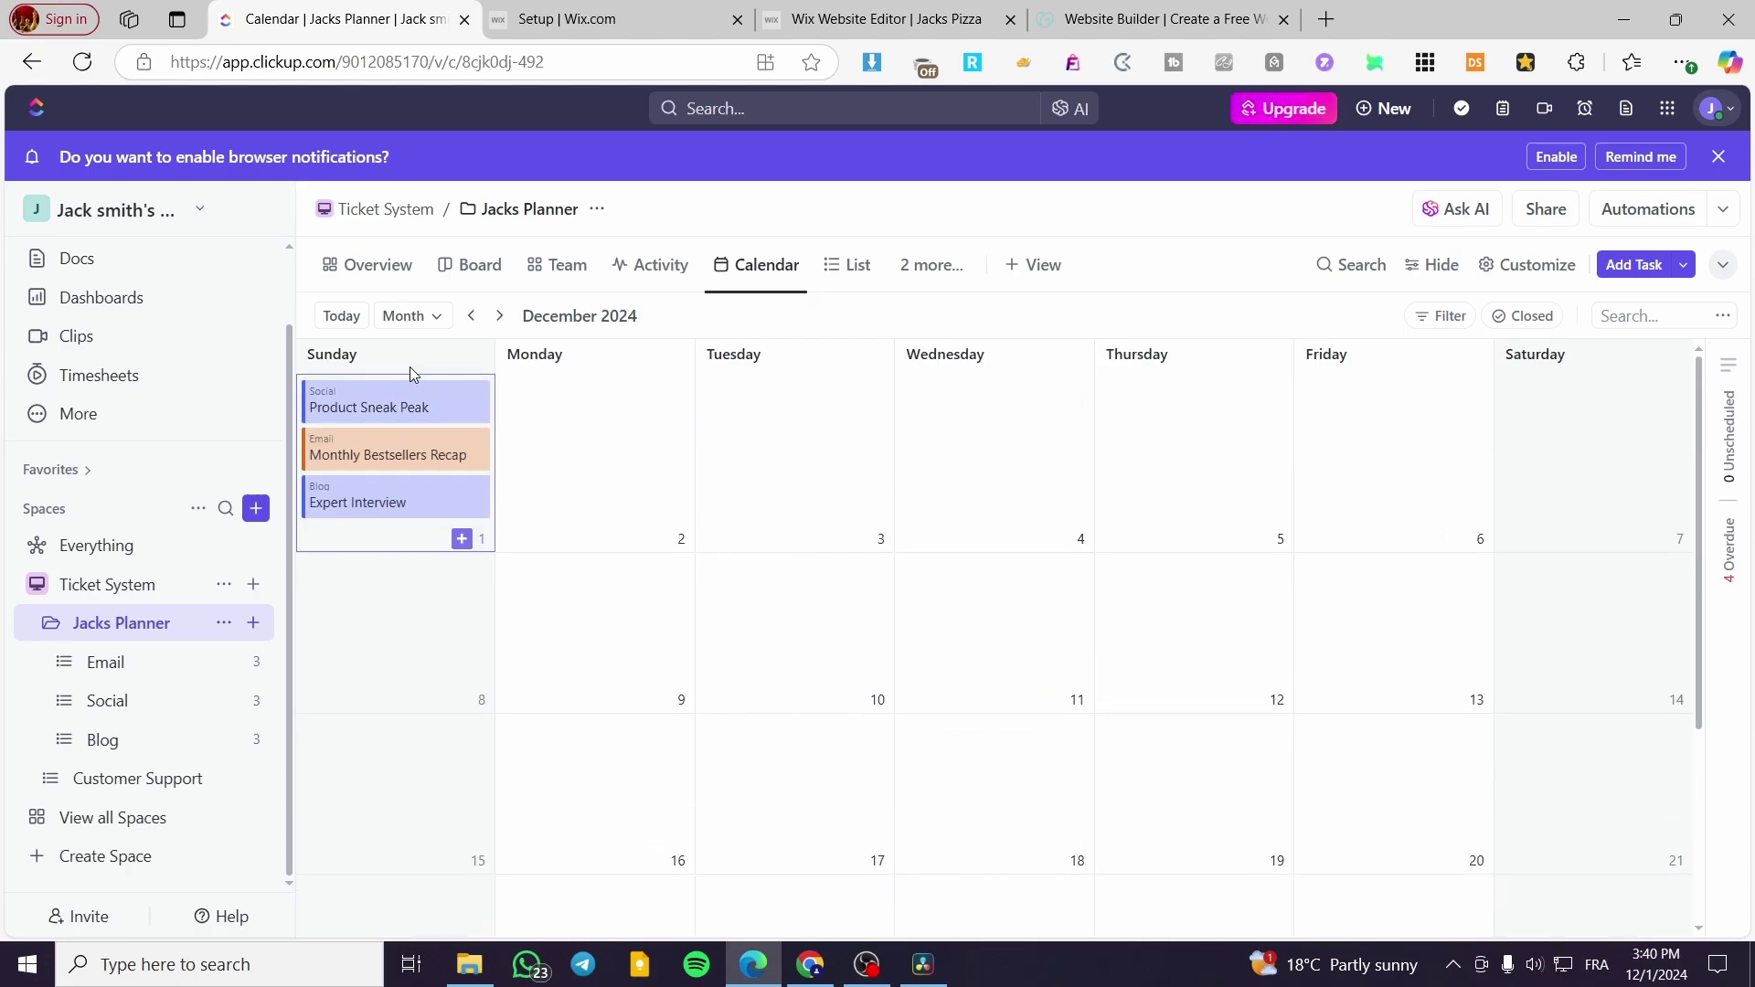
left_click(428, 316)
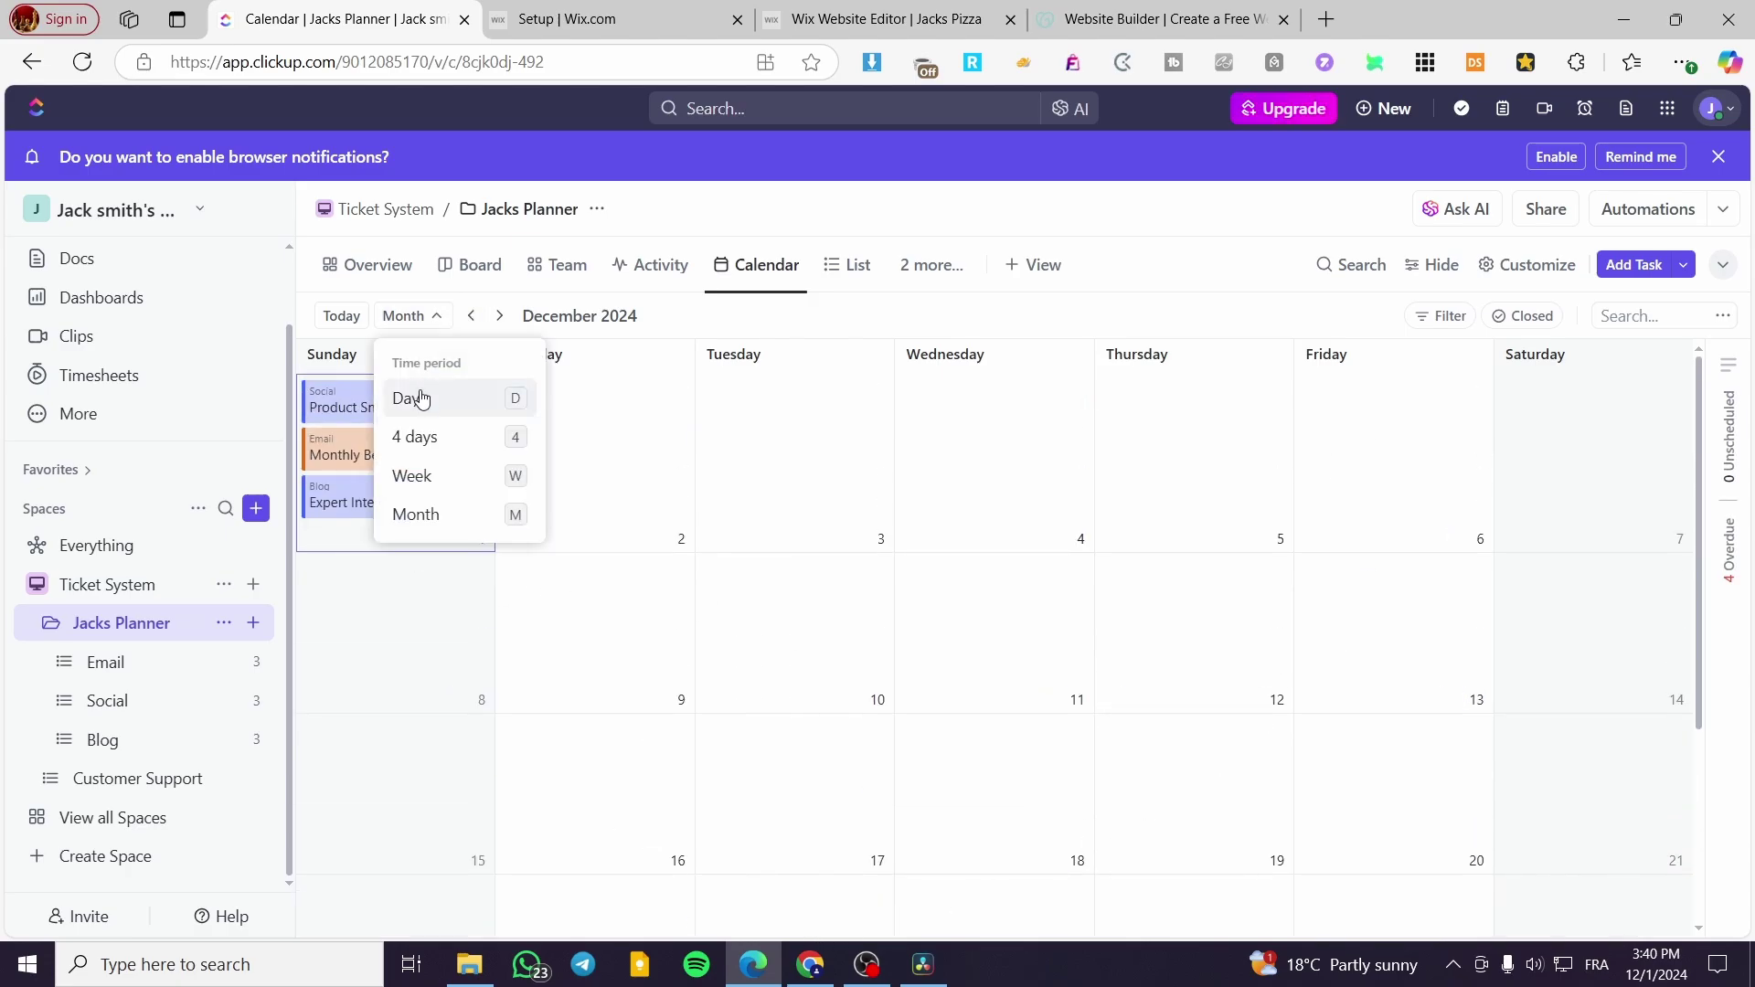
left_click(465, 475)
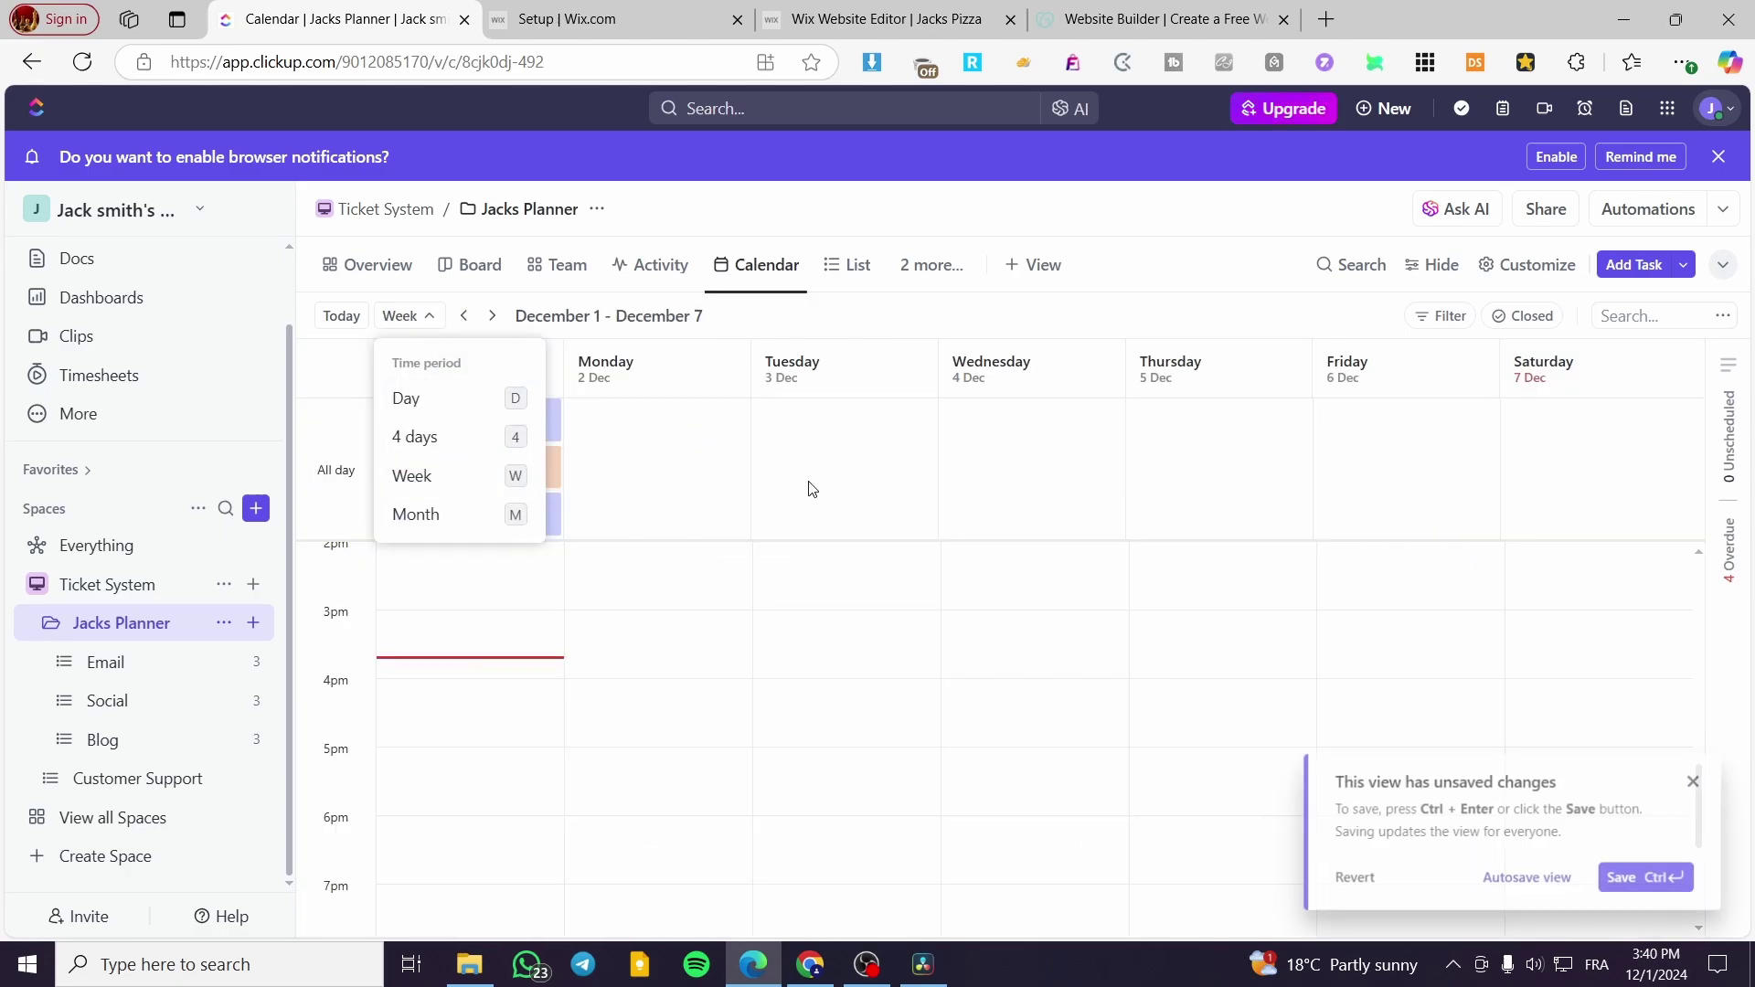
left_click(1696, 780)
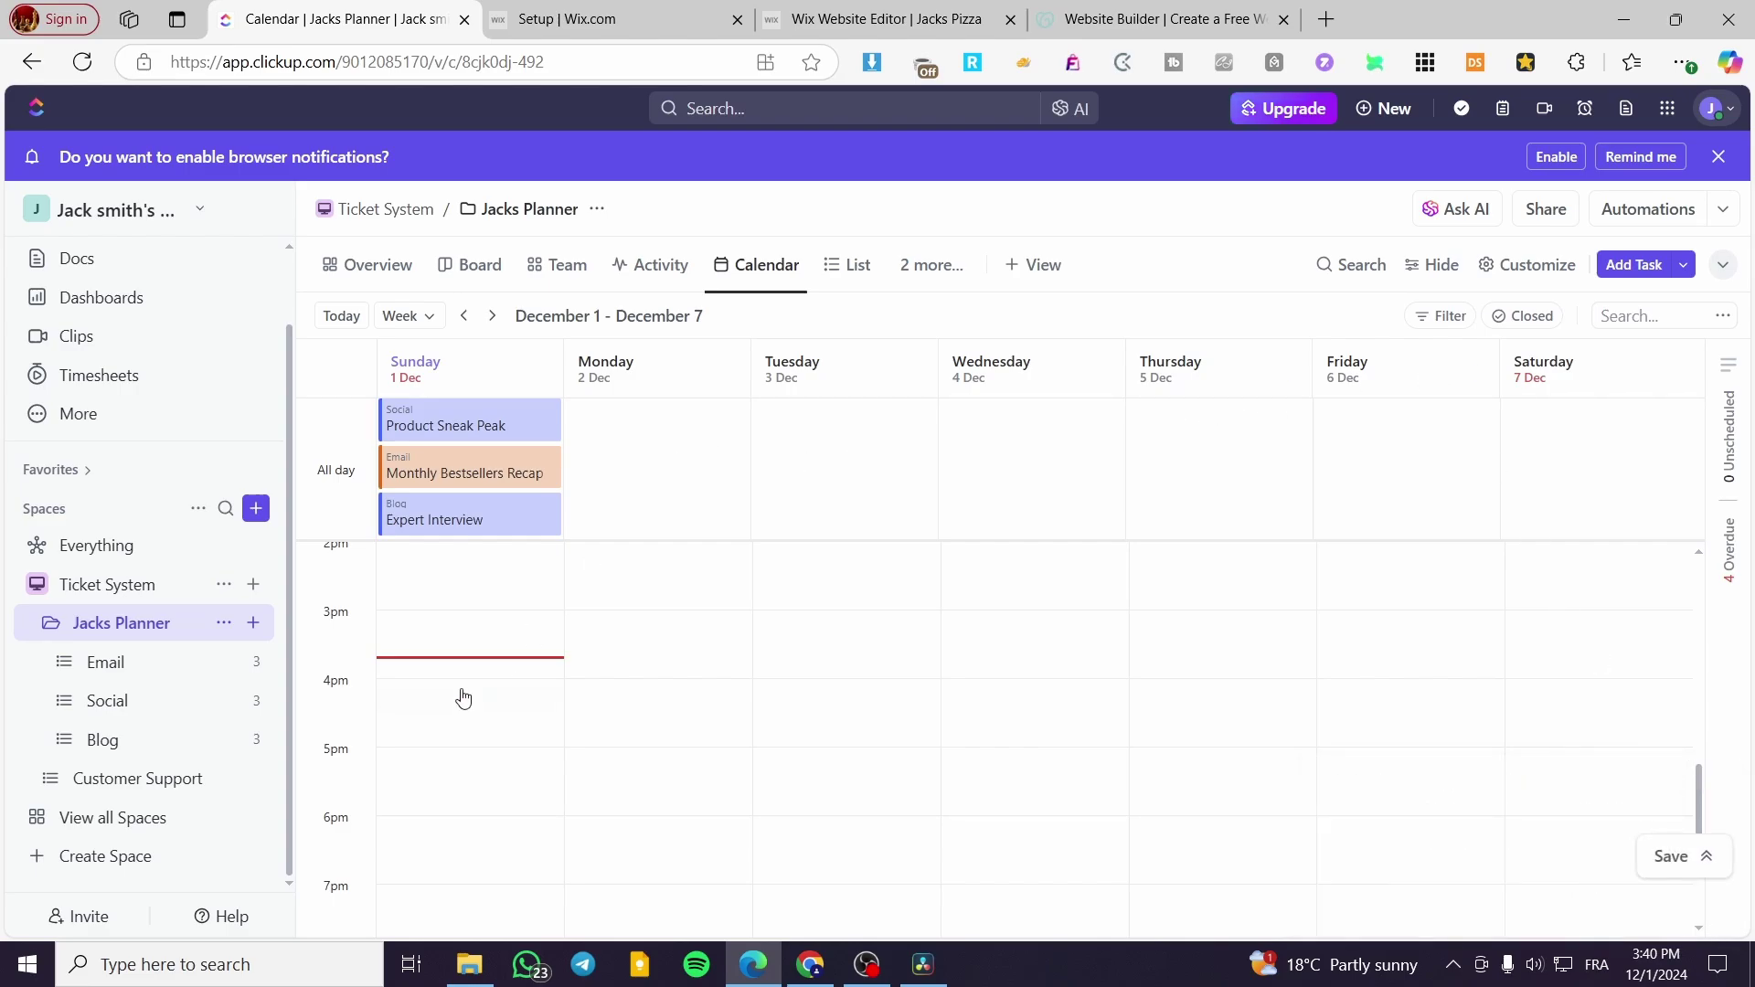
left_click(492, 663)
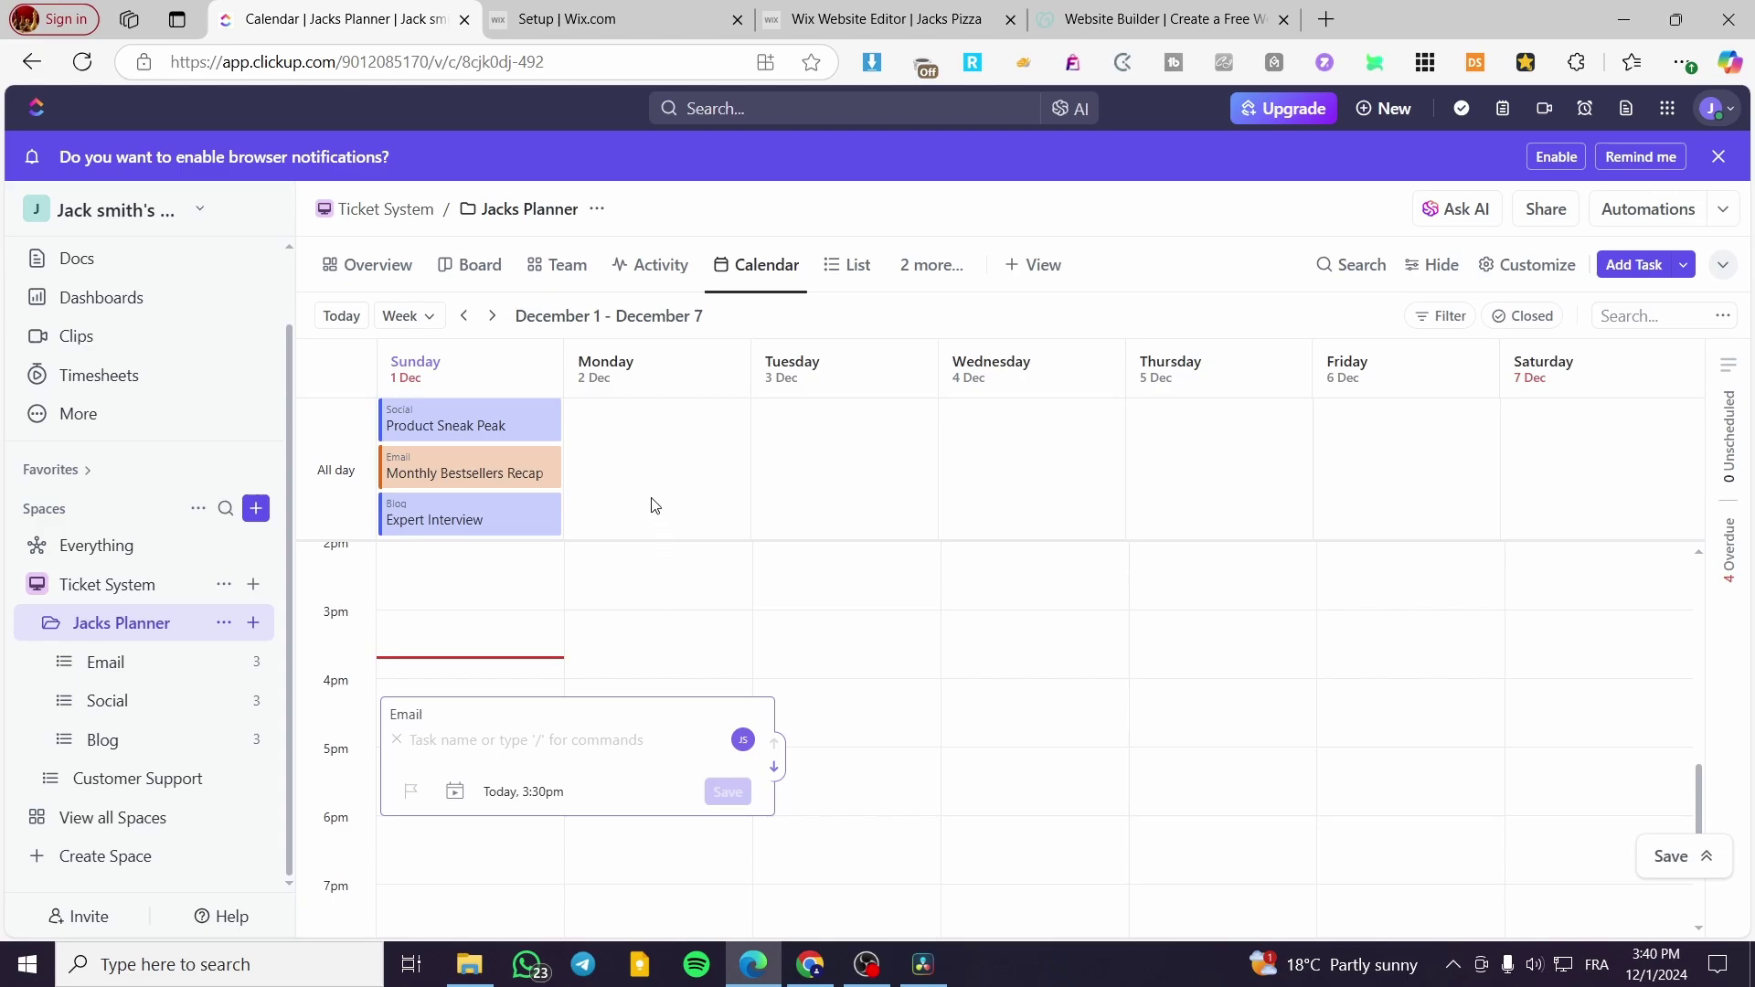
Step: Discard the Sunday and Monday task drafts, including an all-day Monday one
left_click(617, 594)
left_click(617, 594)
left_click(677, 573)
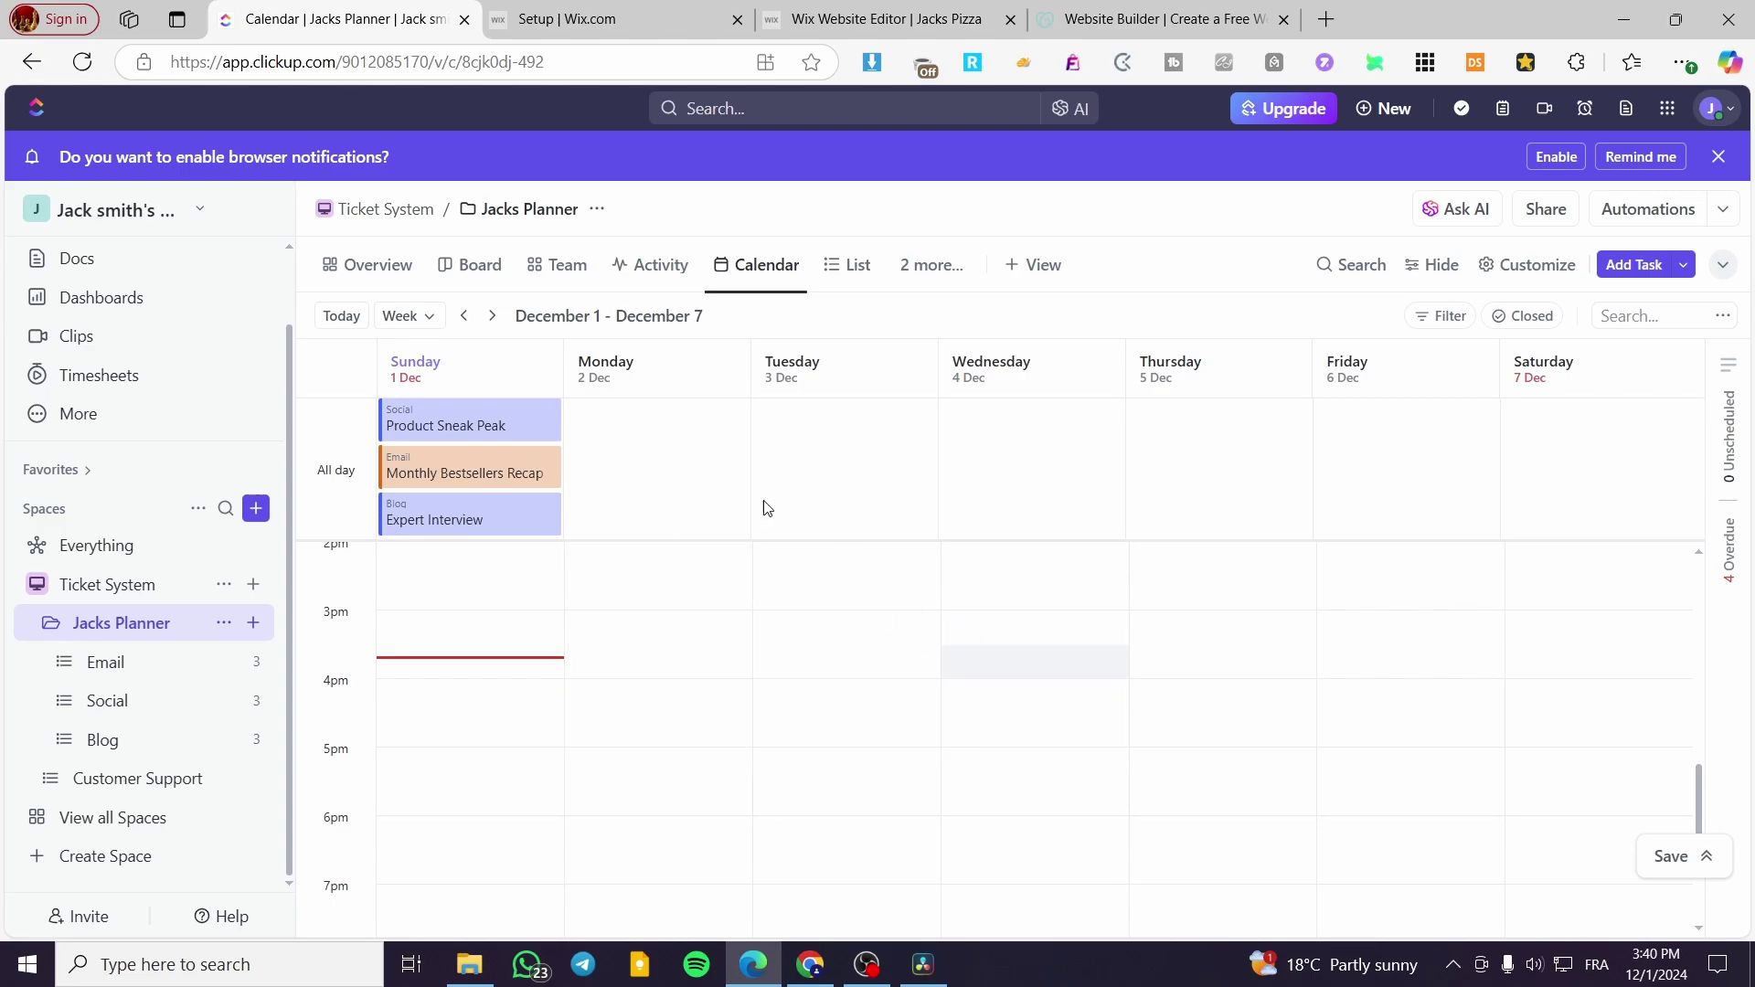
scroll(450, 639, "up", 10)
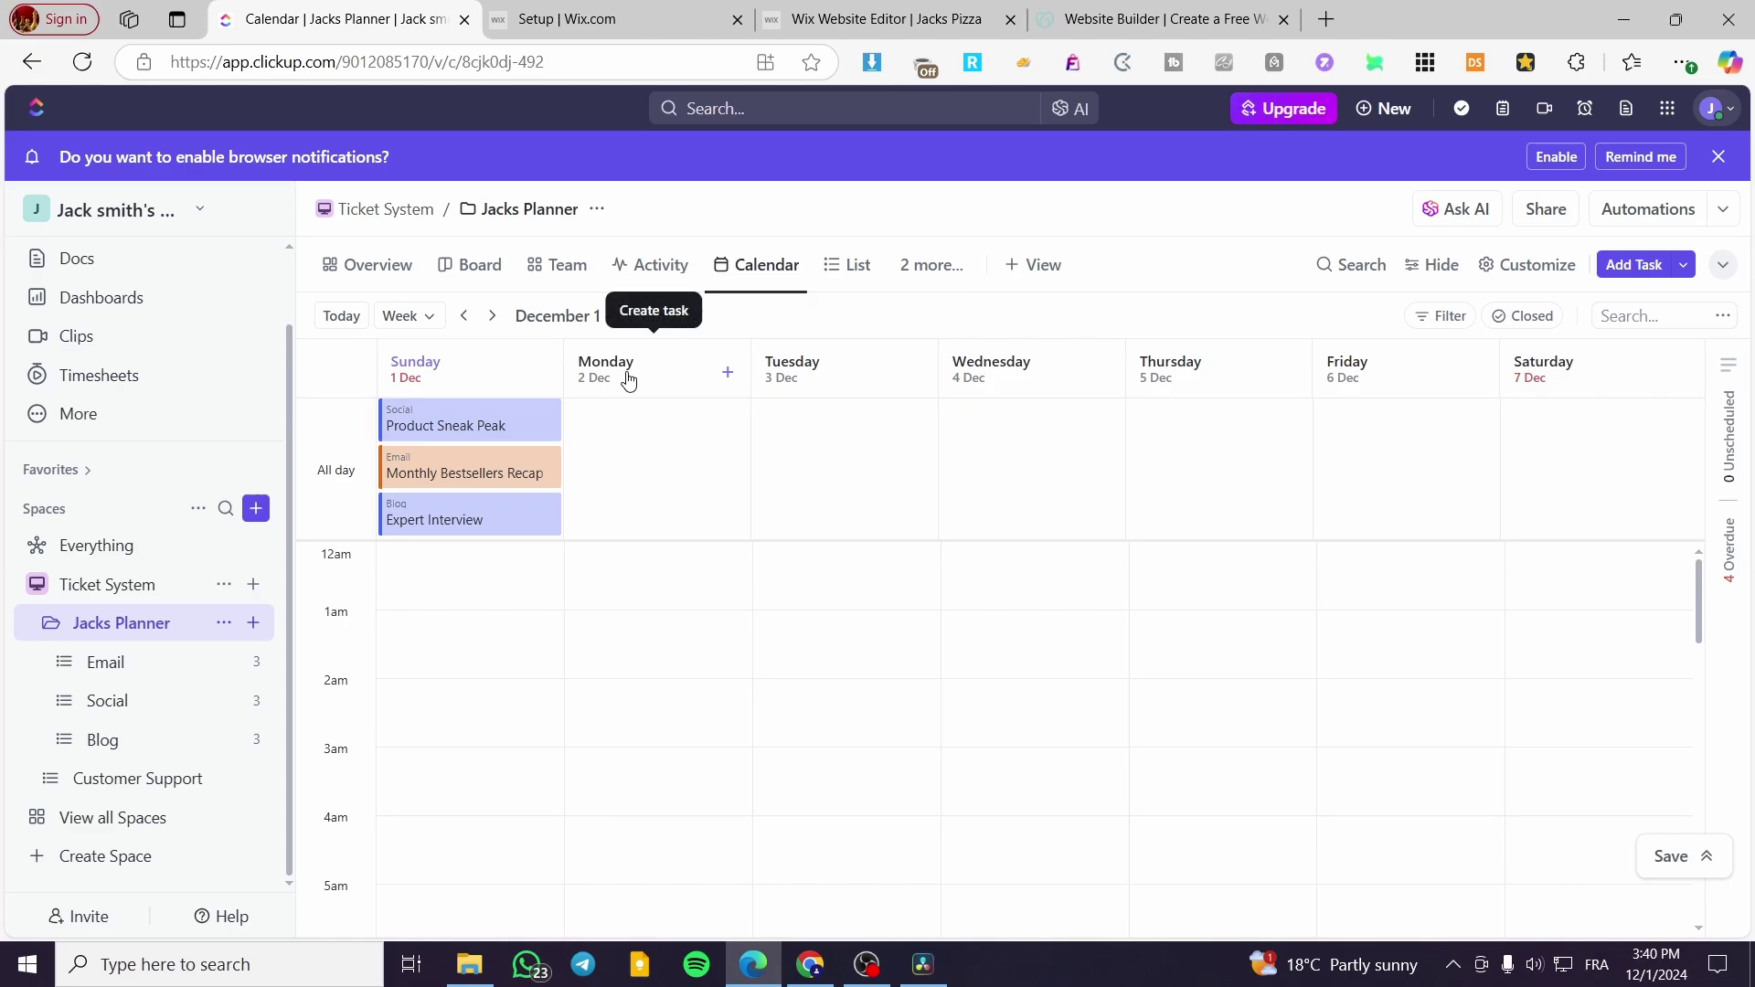
left_click(730, 374)
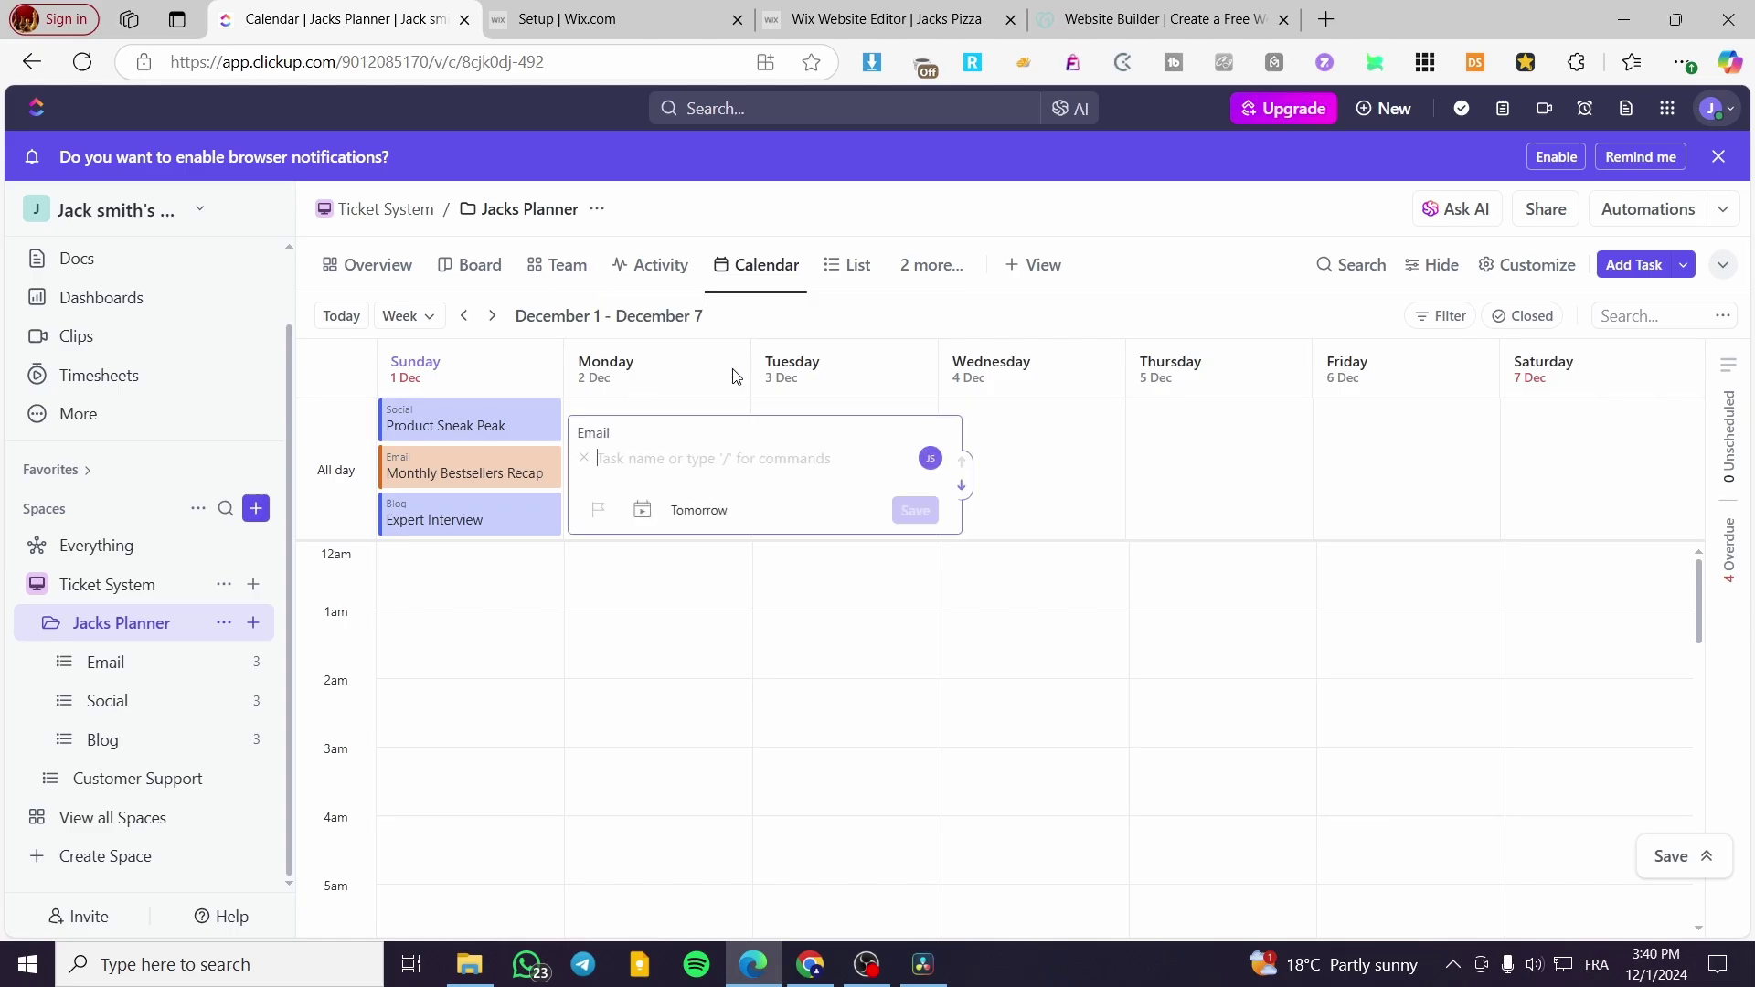
key("Escape")
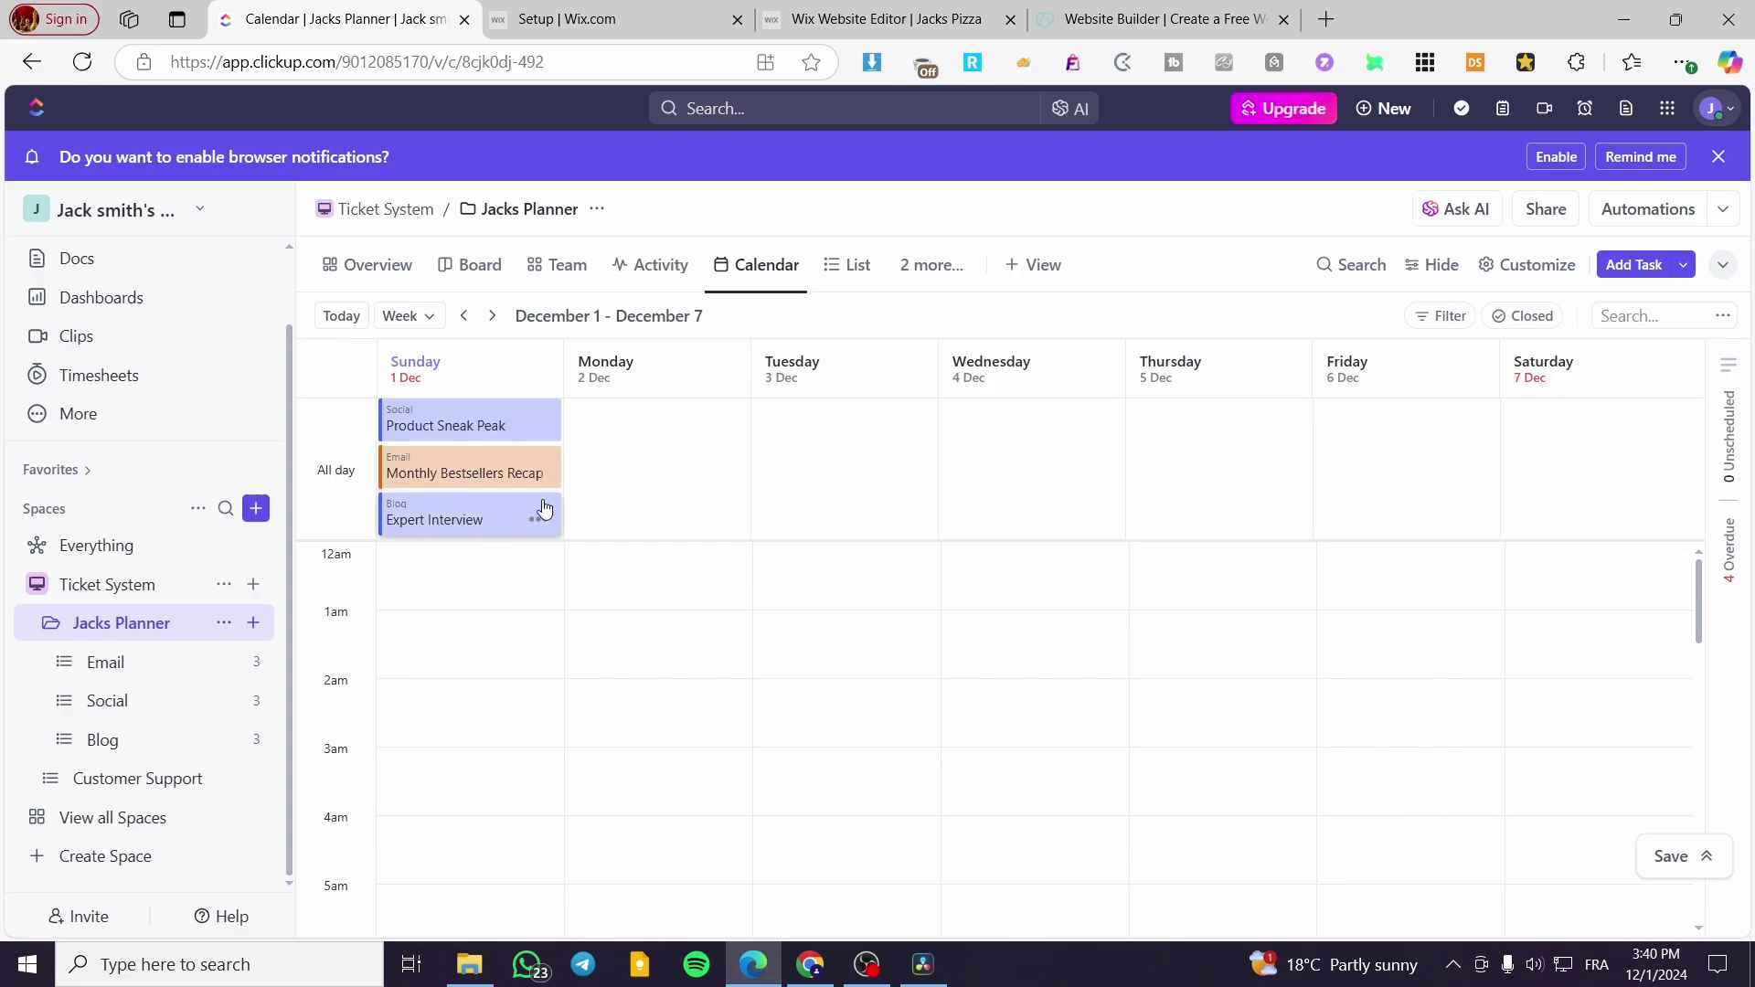
Step: Start a Monday 2 December task, show all lists in its list picker, then dismiss it
left_click(725, 376)
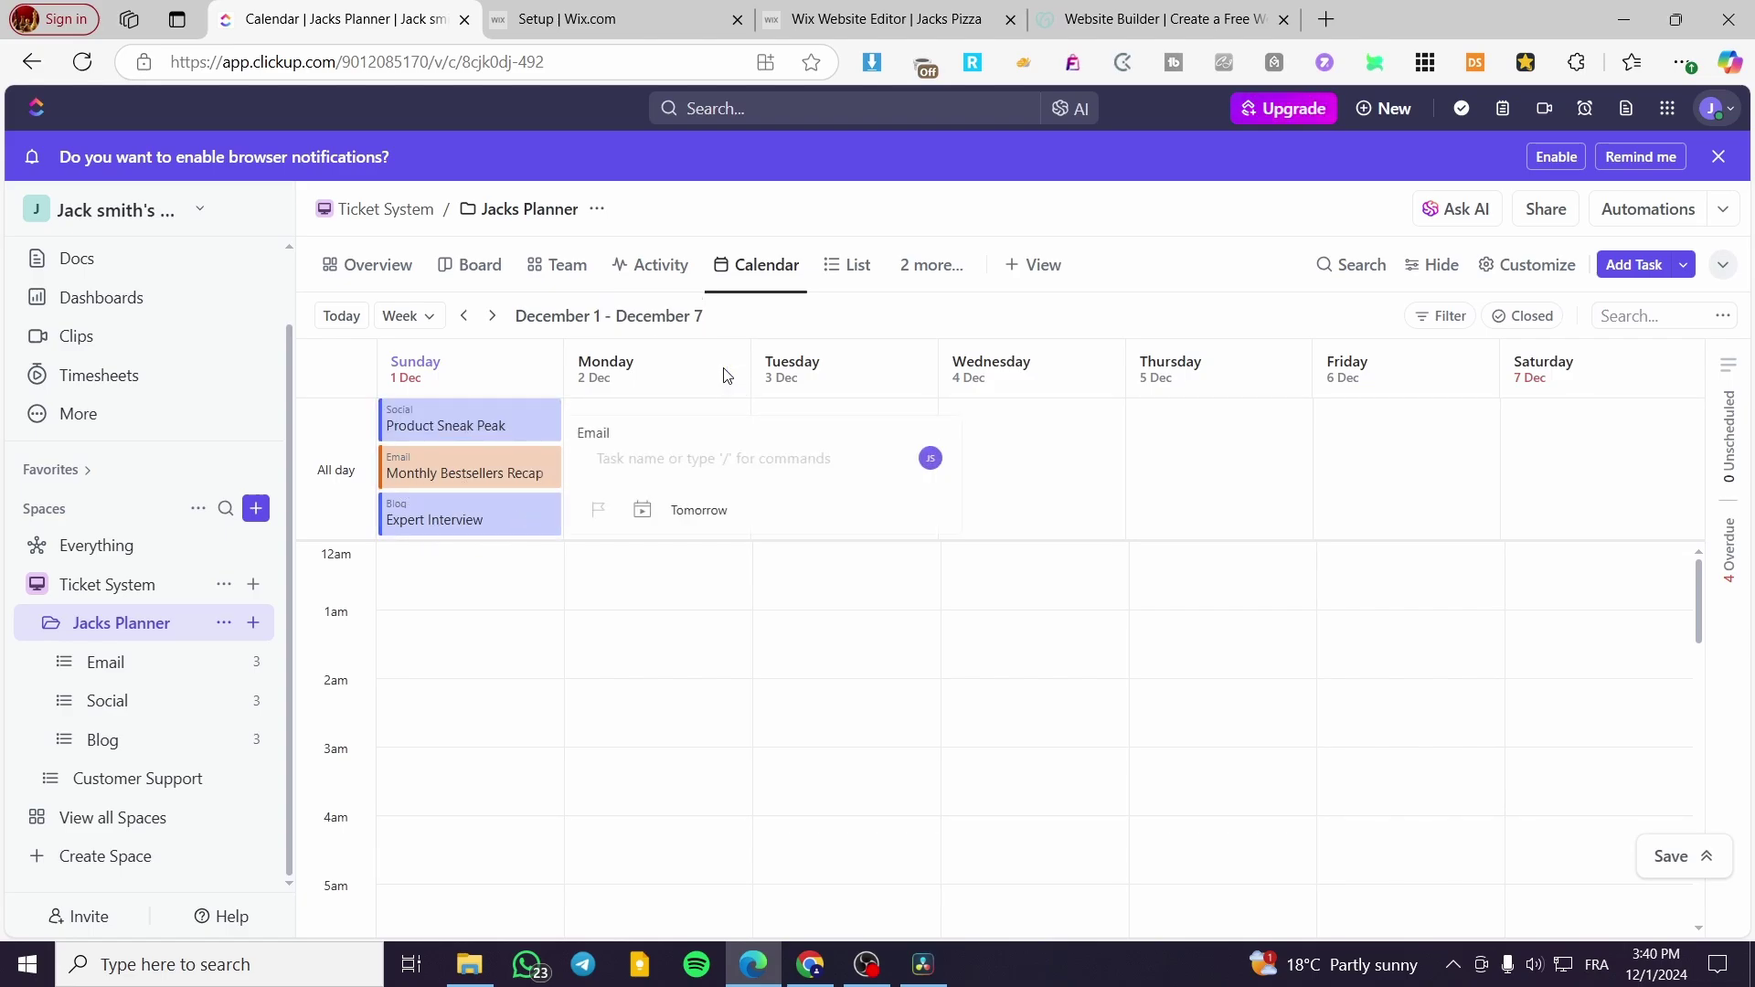
left_click(592, 434)
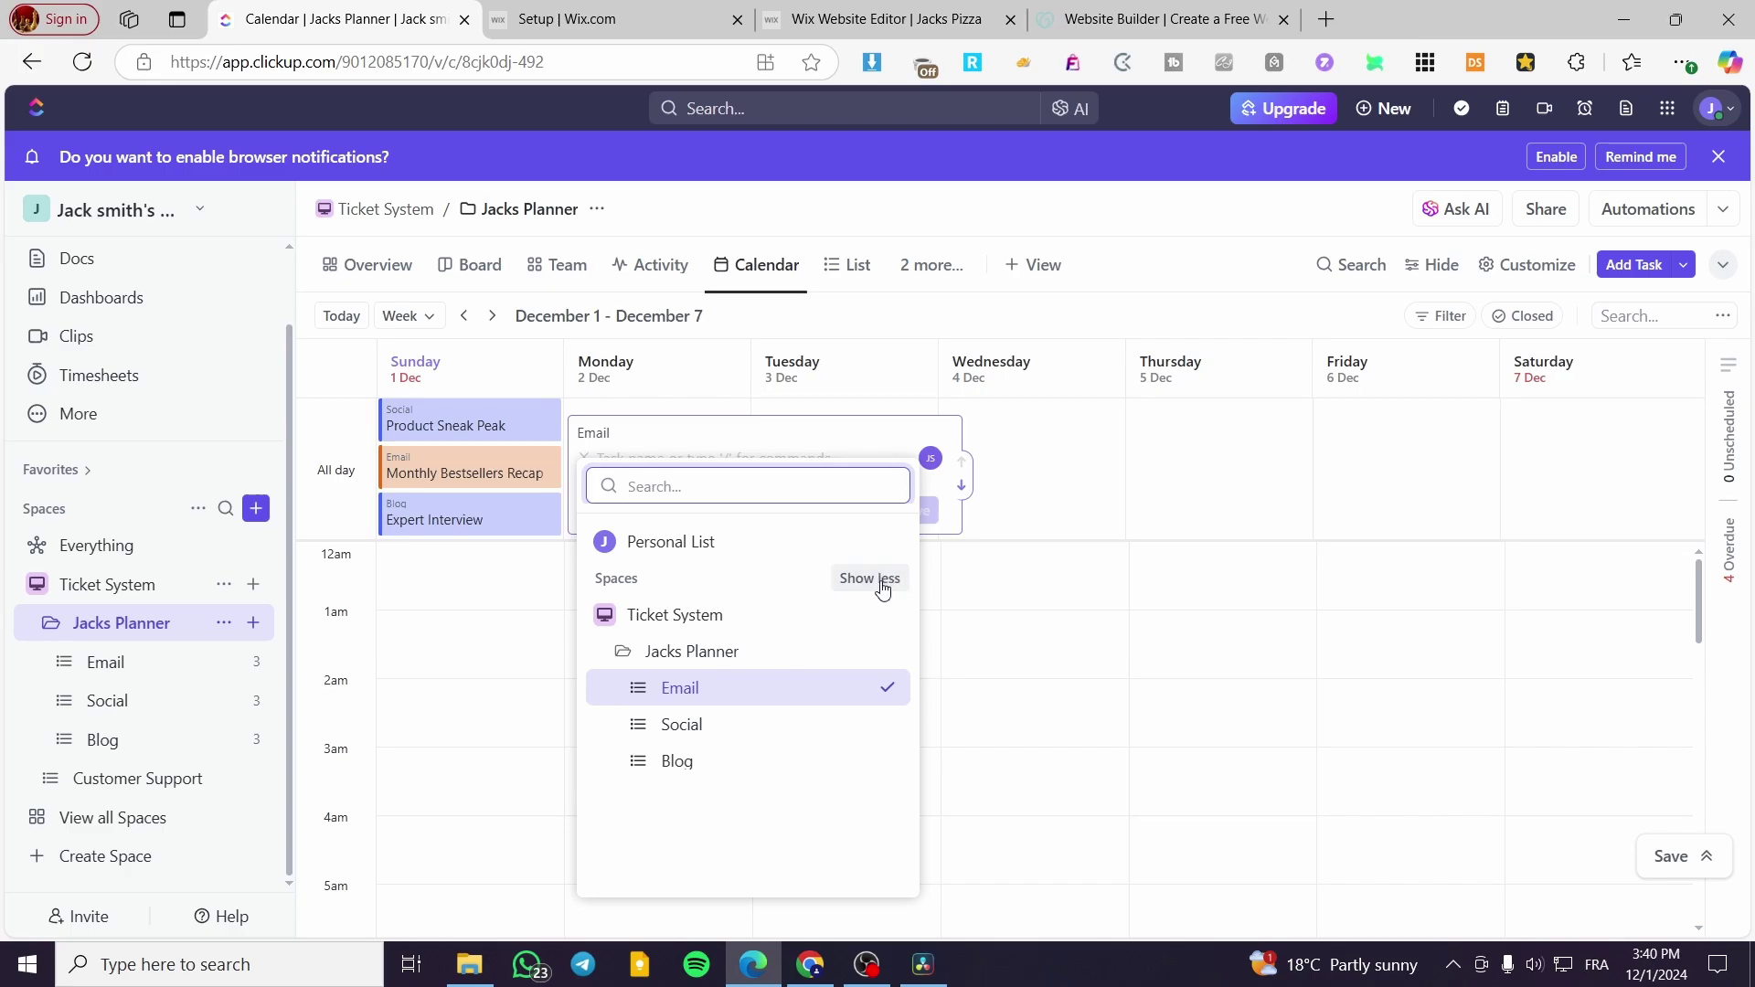
left_click(878, 579)
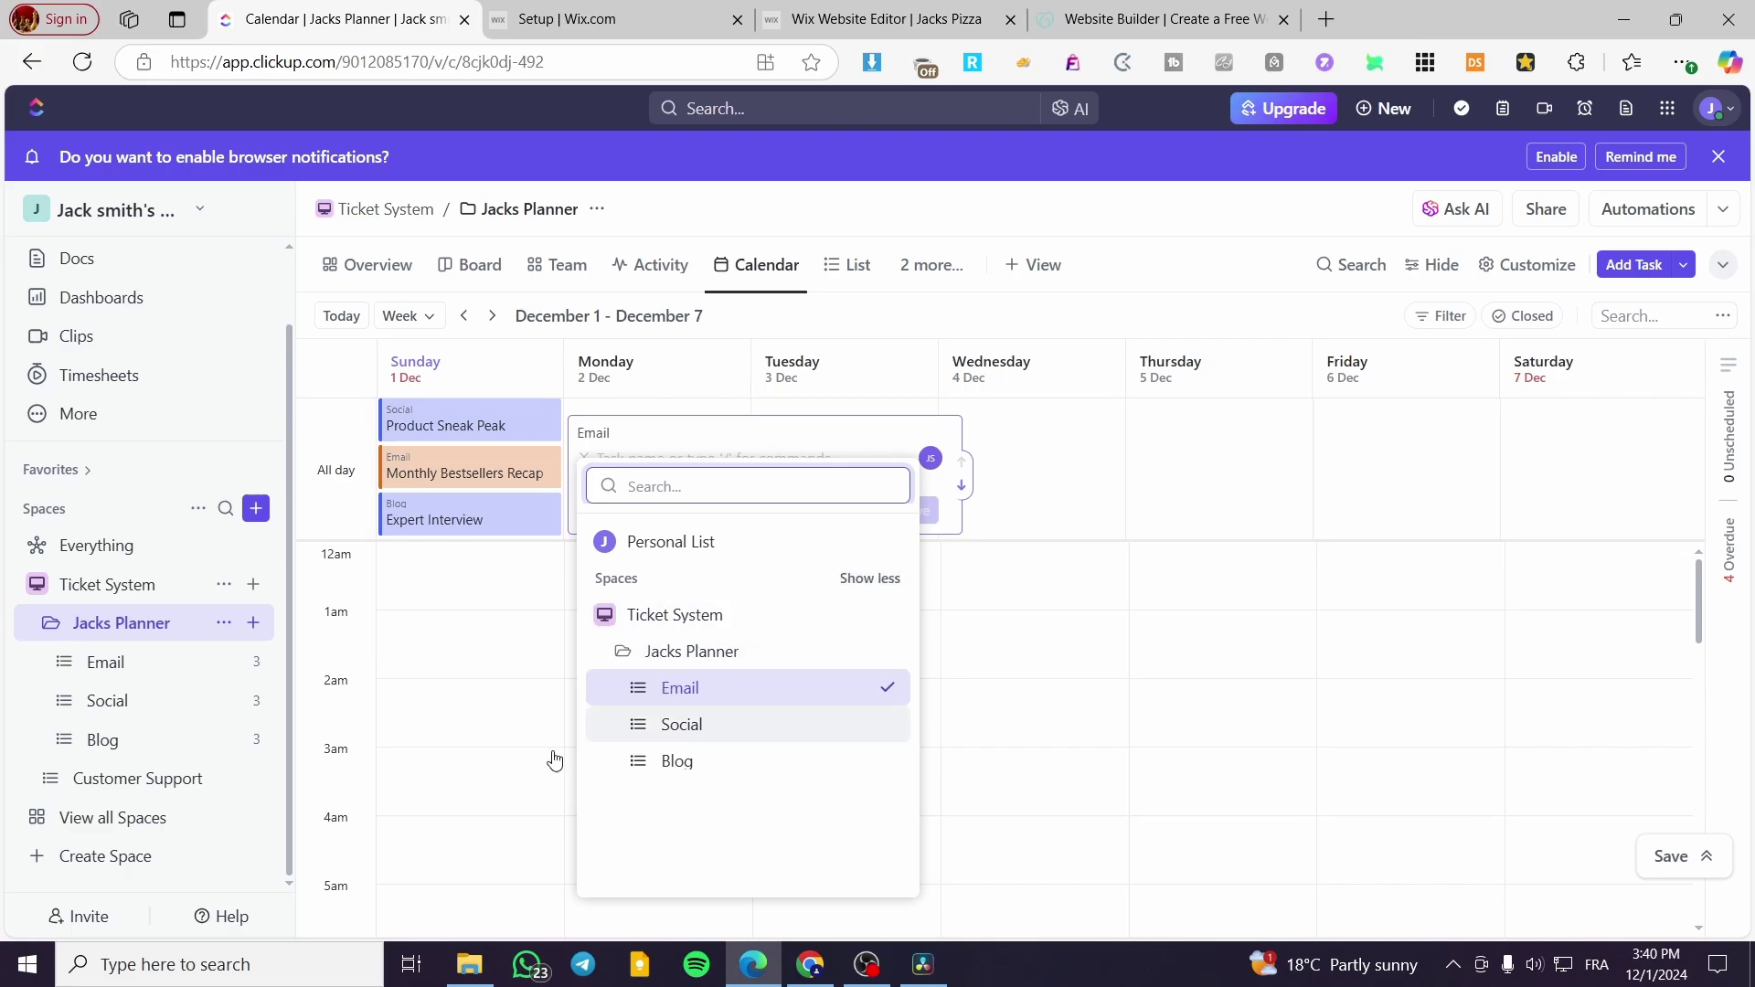
left_click(248, 648)
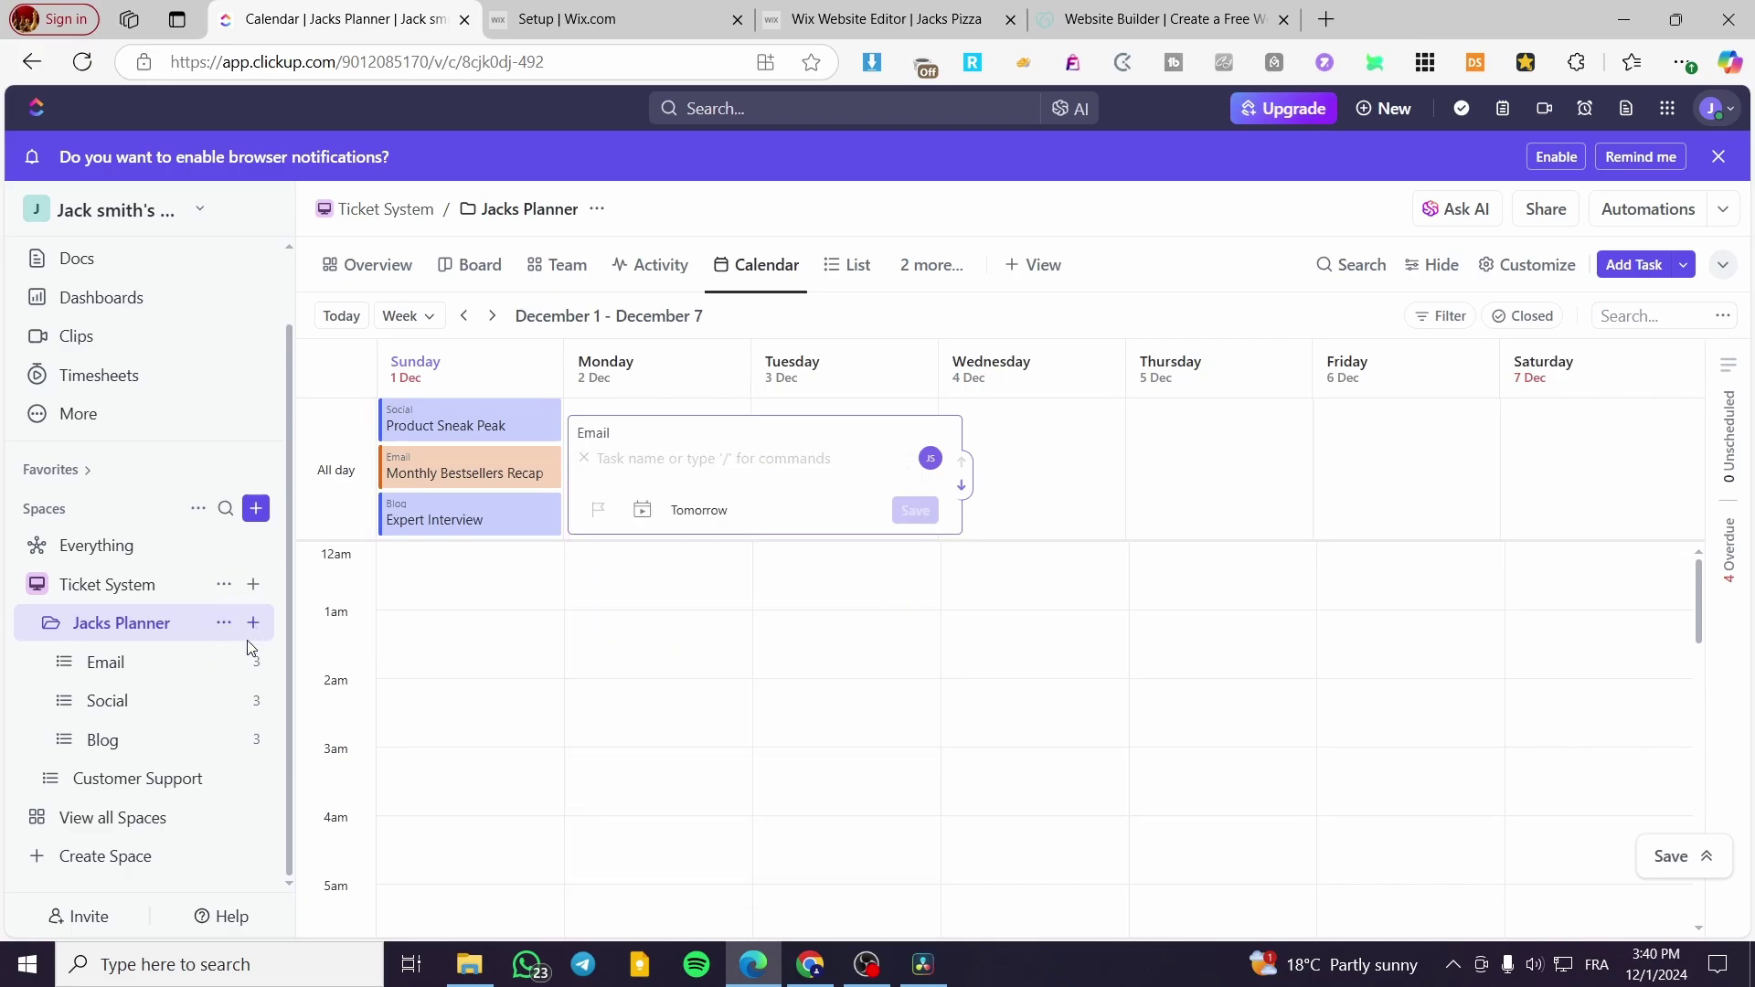
left_click(254, 624)
Step: Add a list named 'jacks list' to the Jacks Planner folder
left_click(255, 624)
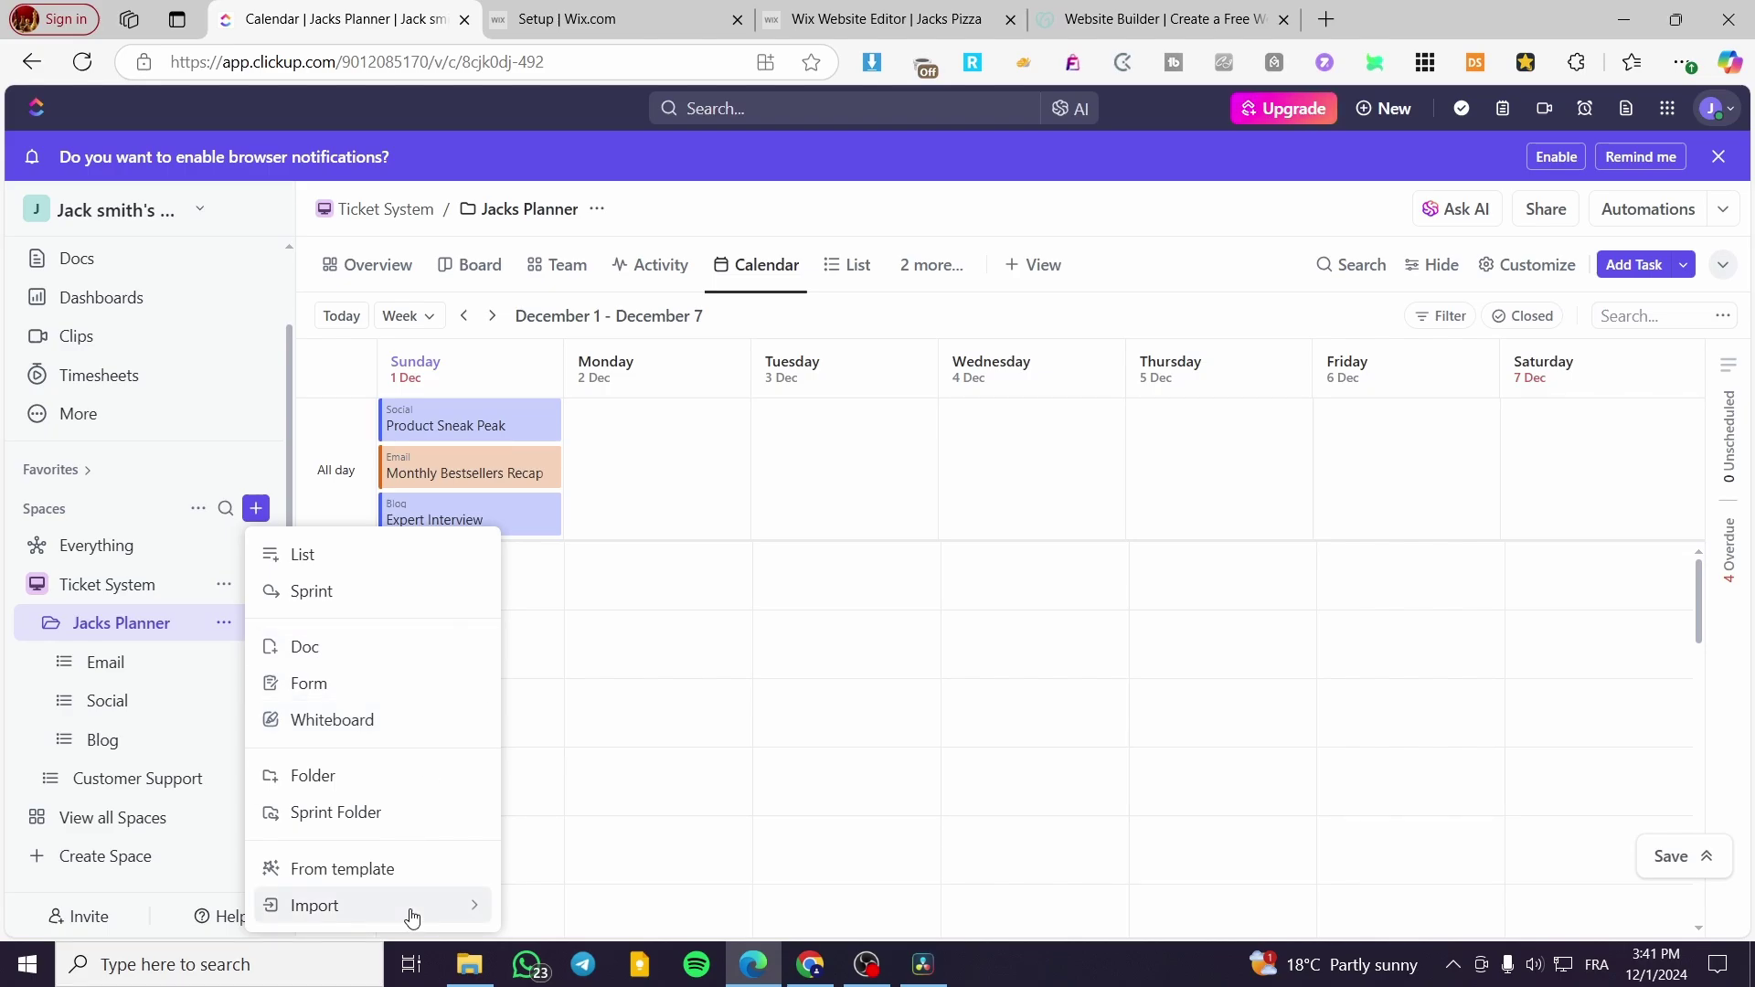
mouse_move(473, 918)
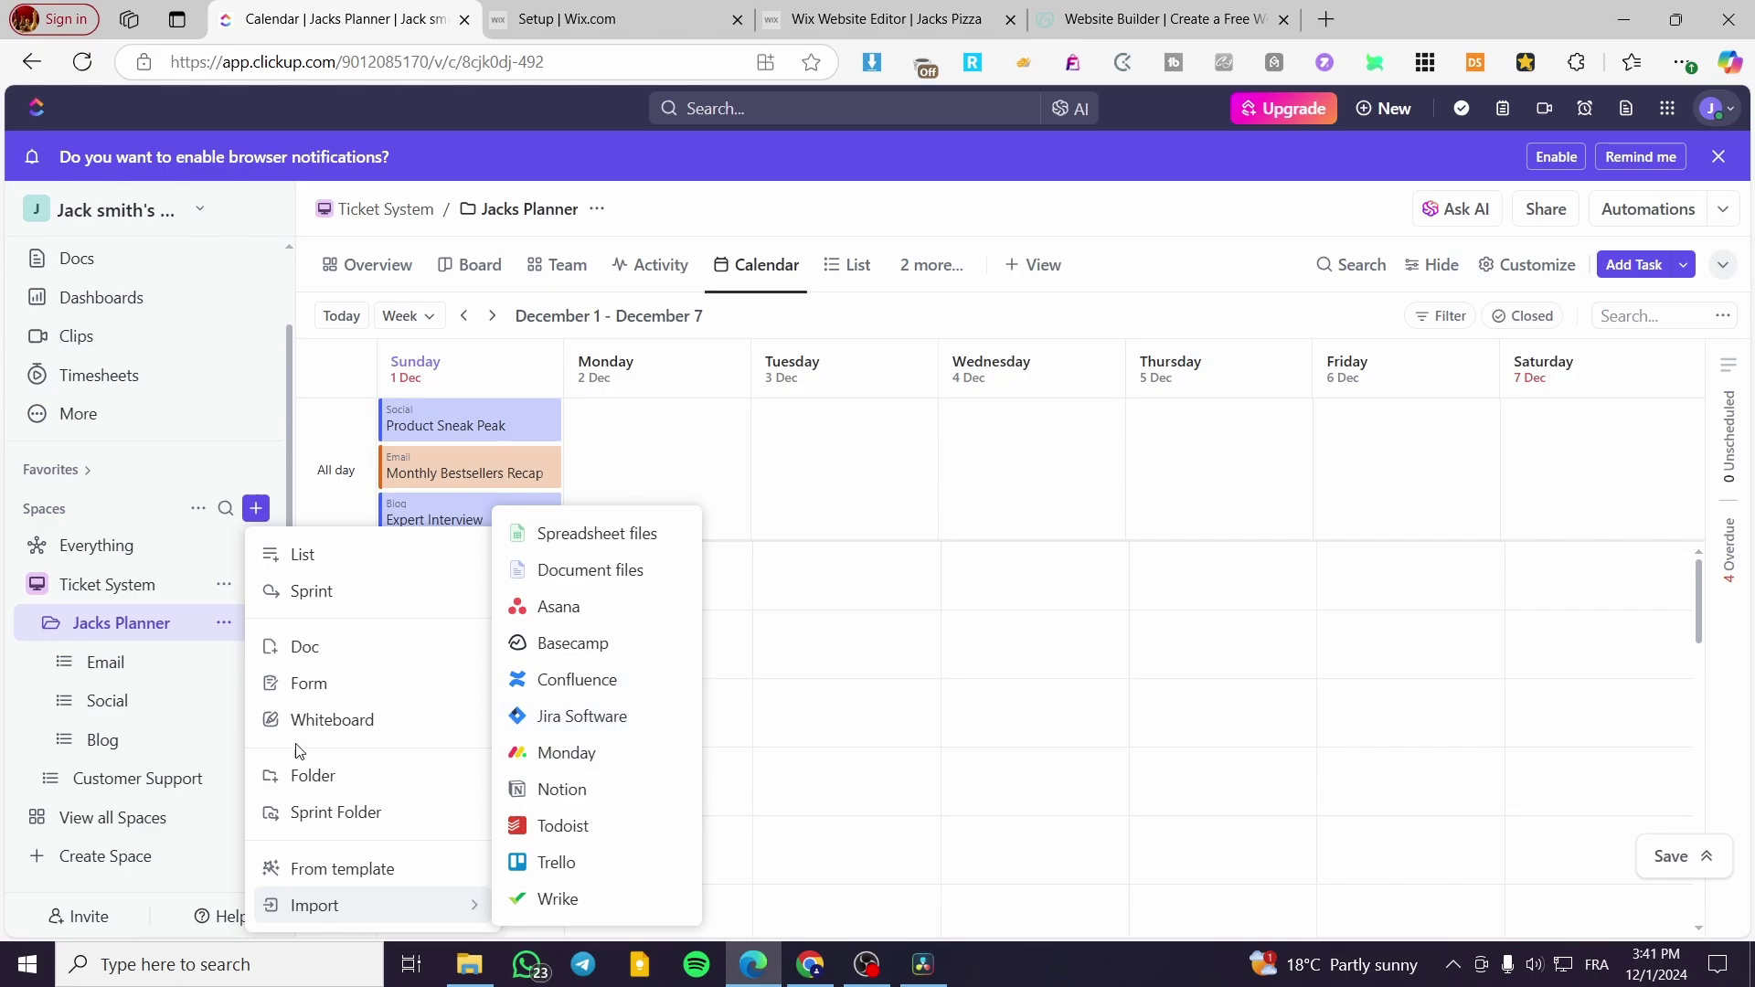
left_click(356, 566)
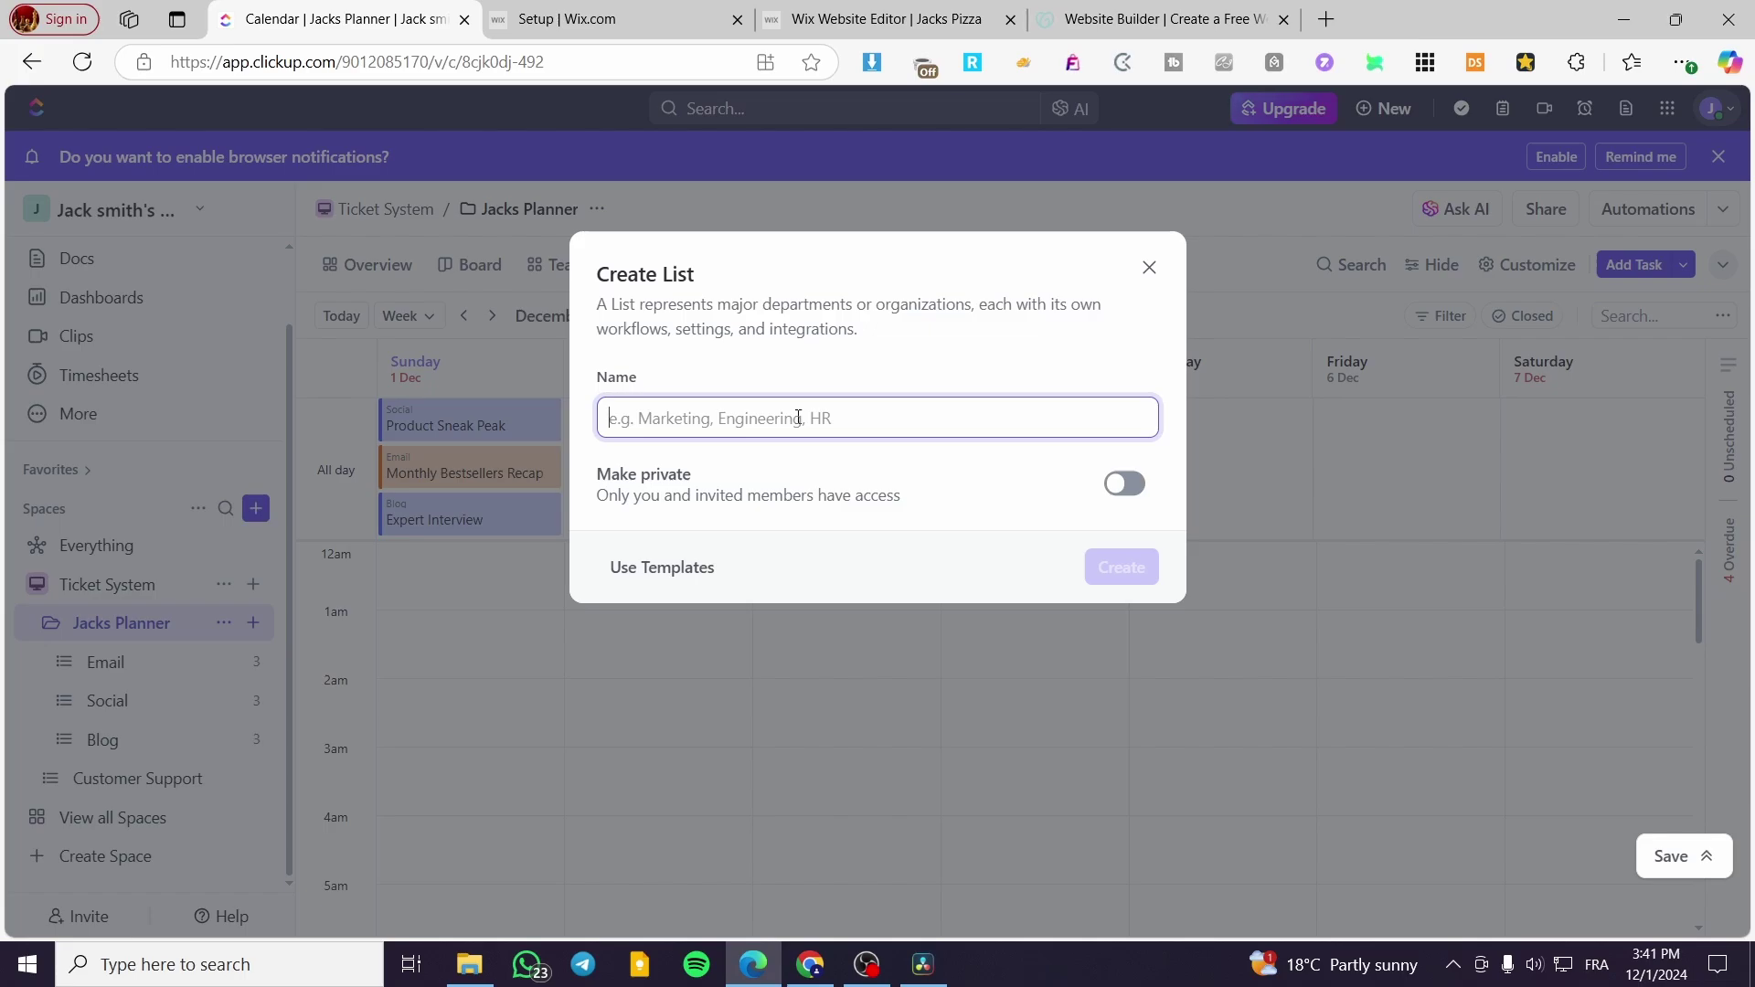
type("jacks list")
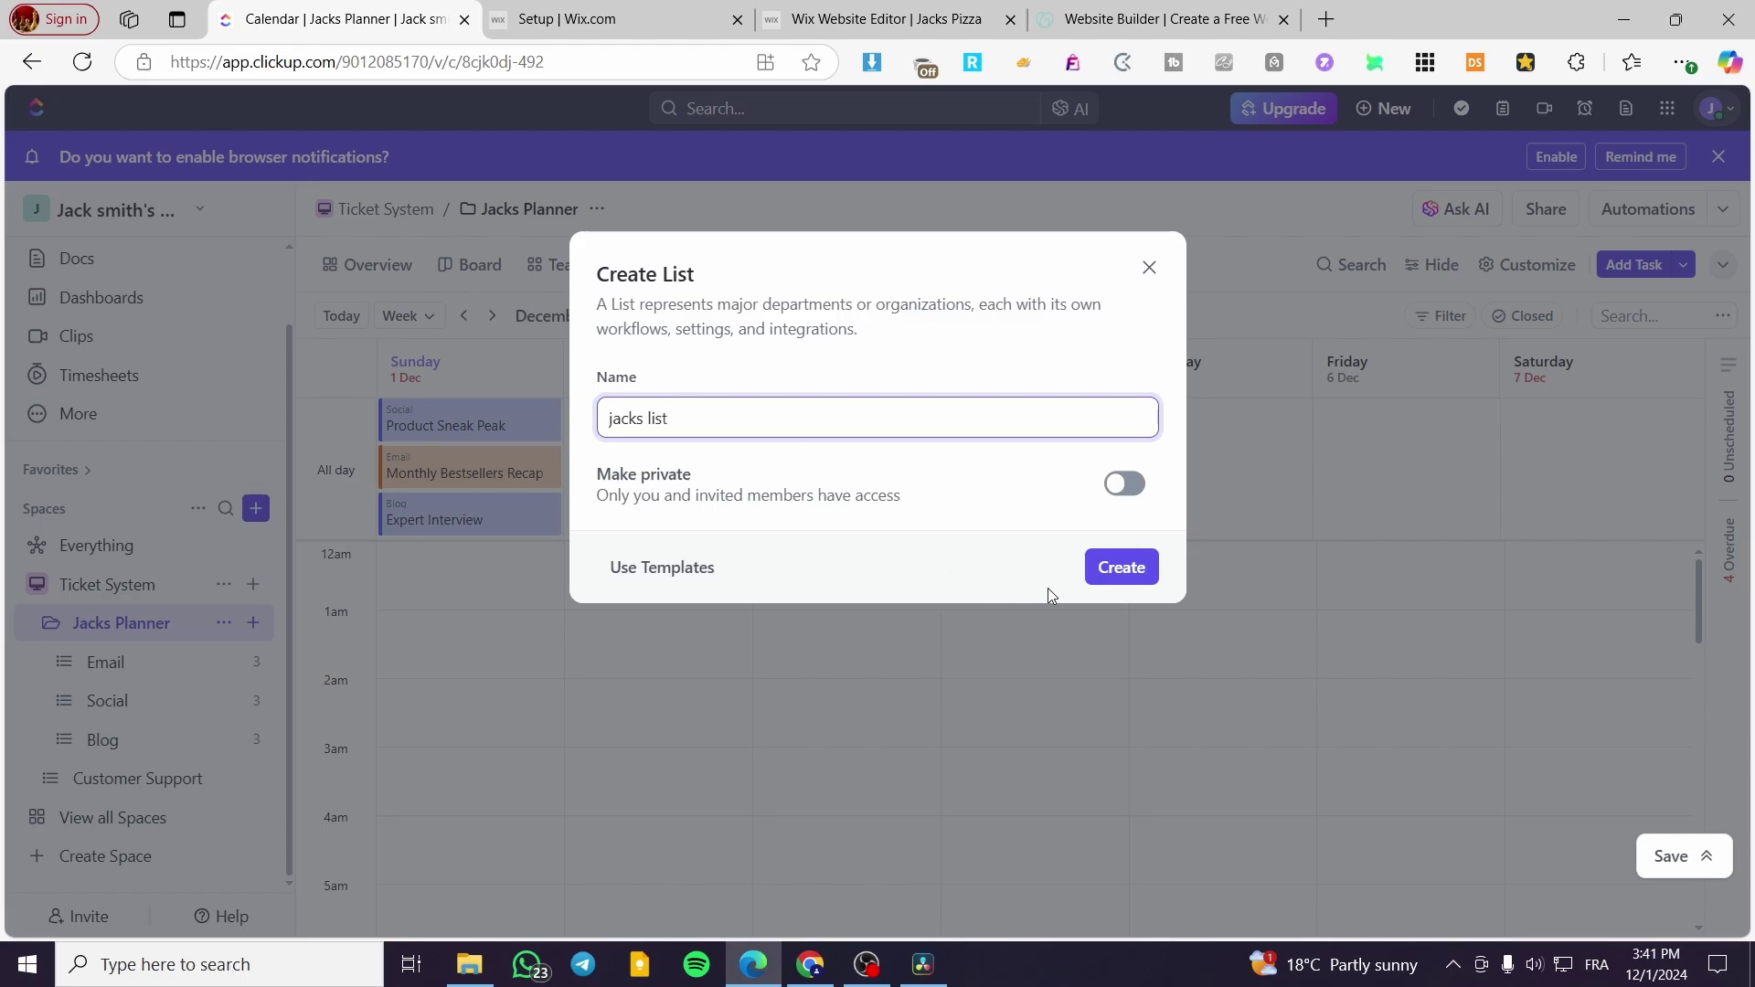
left_click(1121, 568)
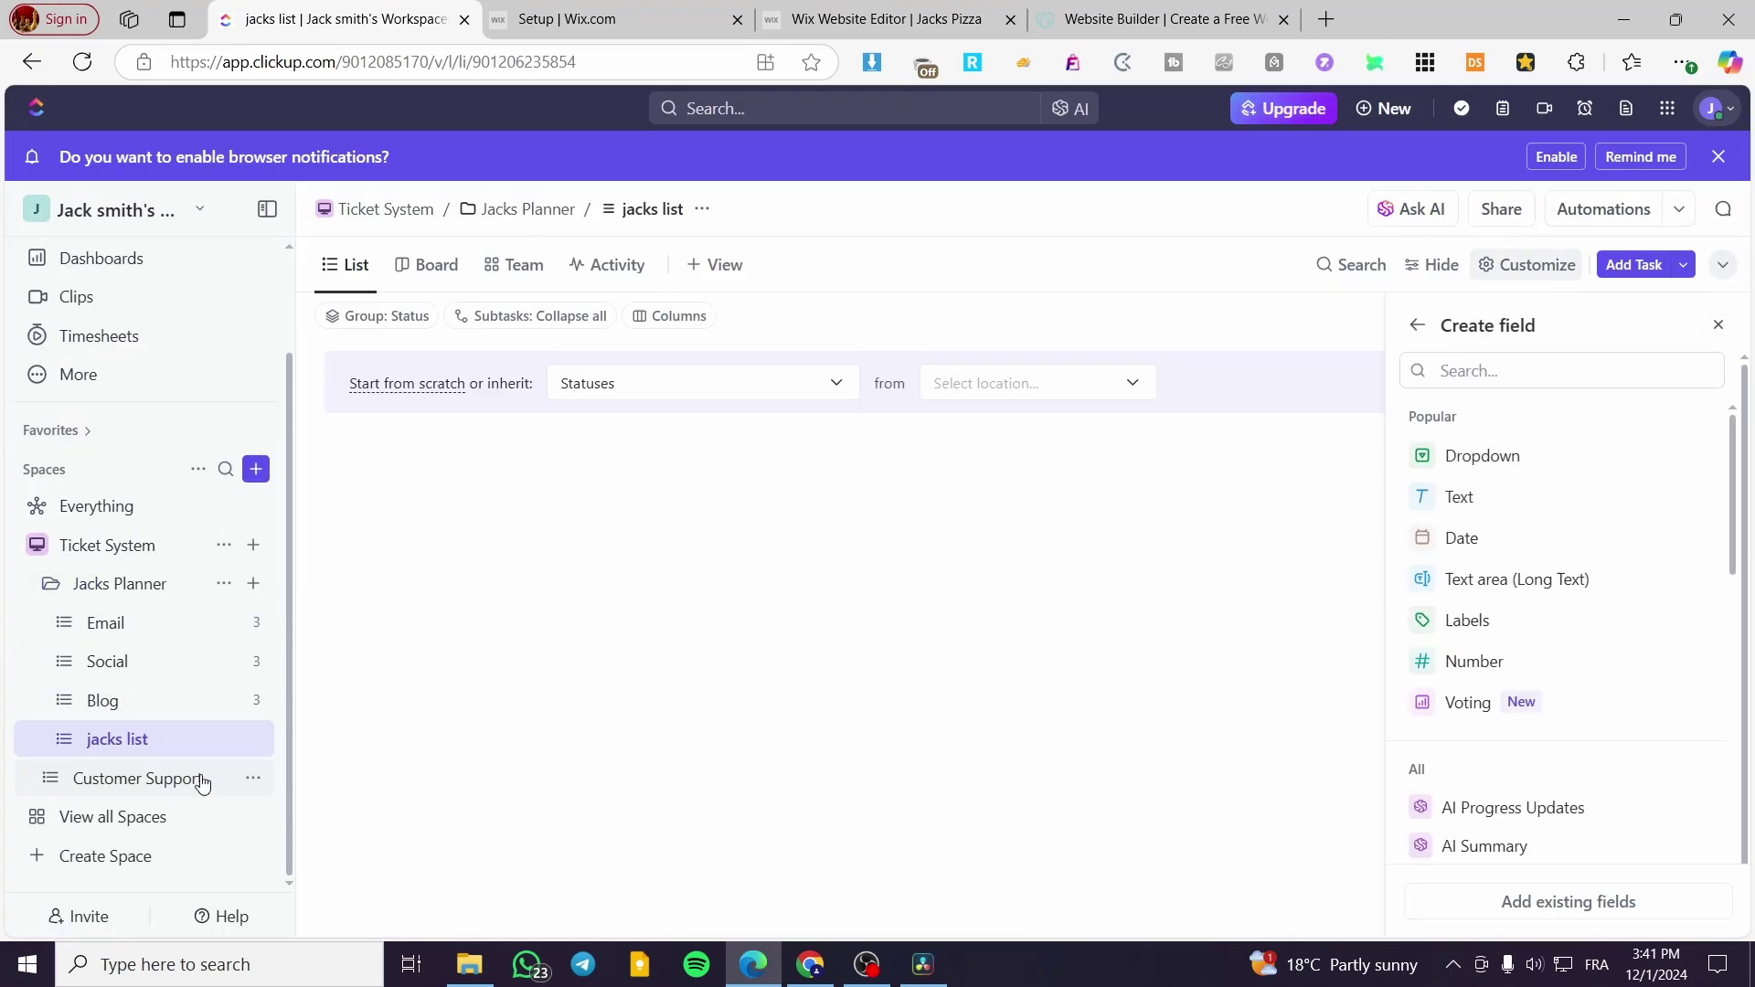
Step: Open the Jacks Planner calendar and switch it to a one-week view
left_click(150, 635)
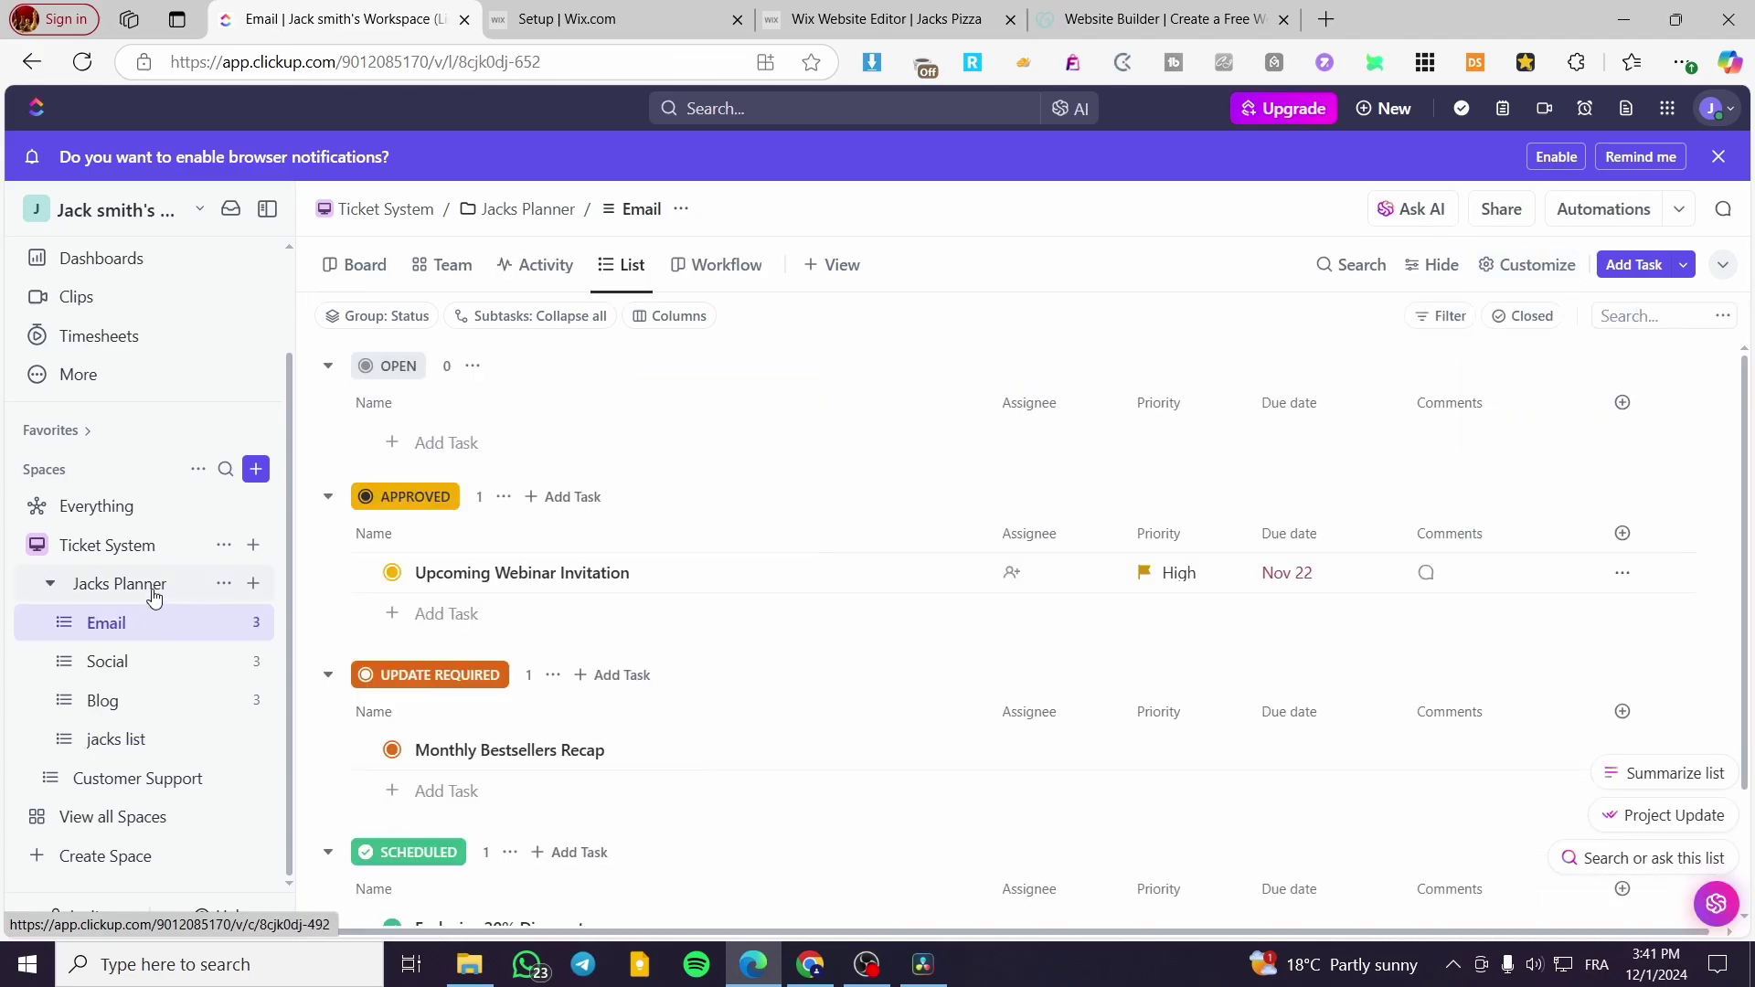
left_click(153, 590)
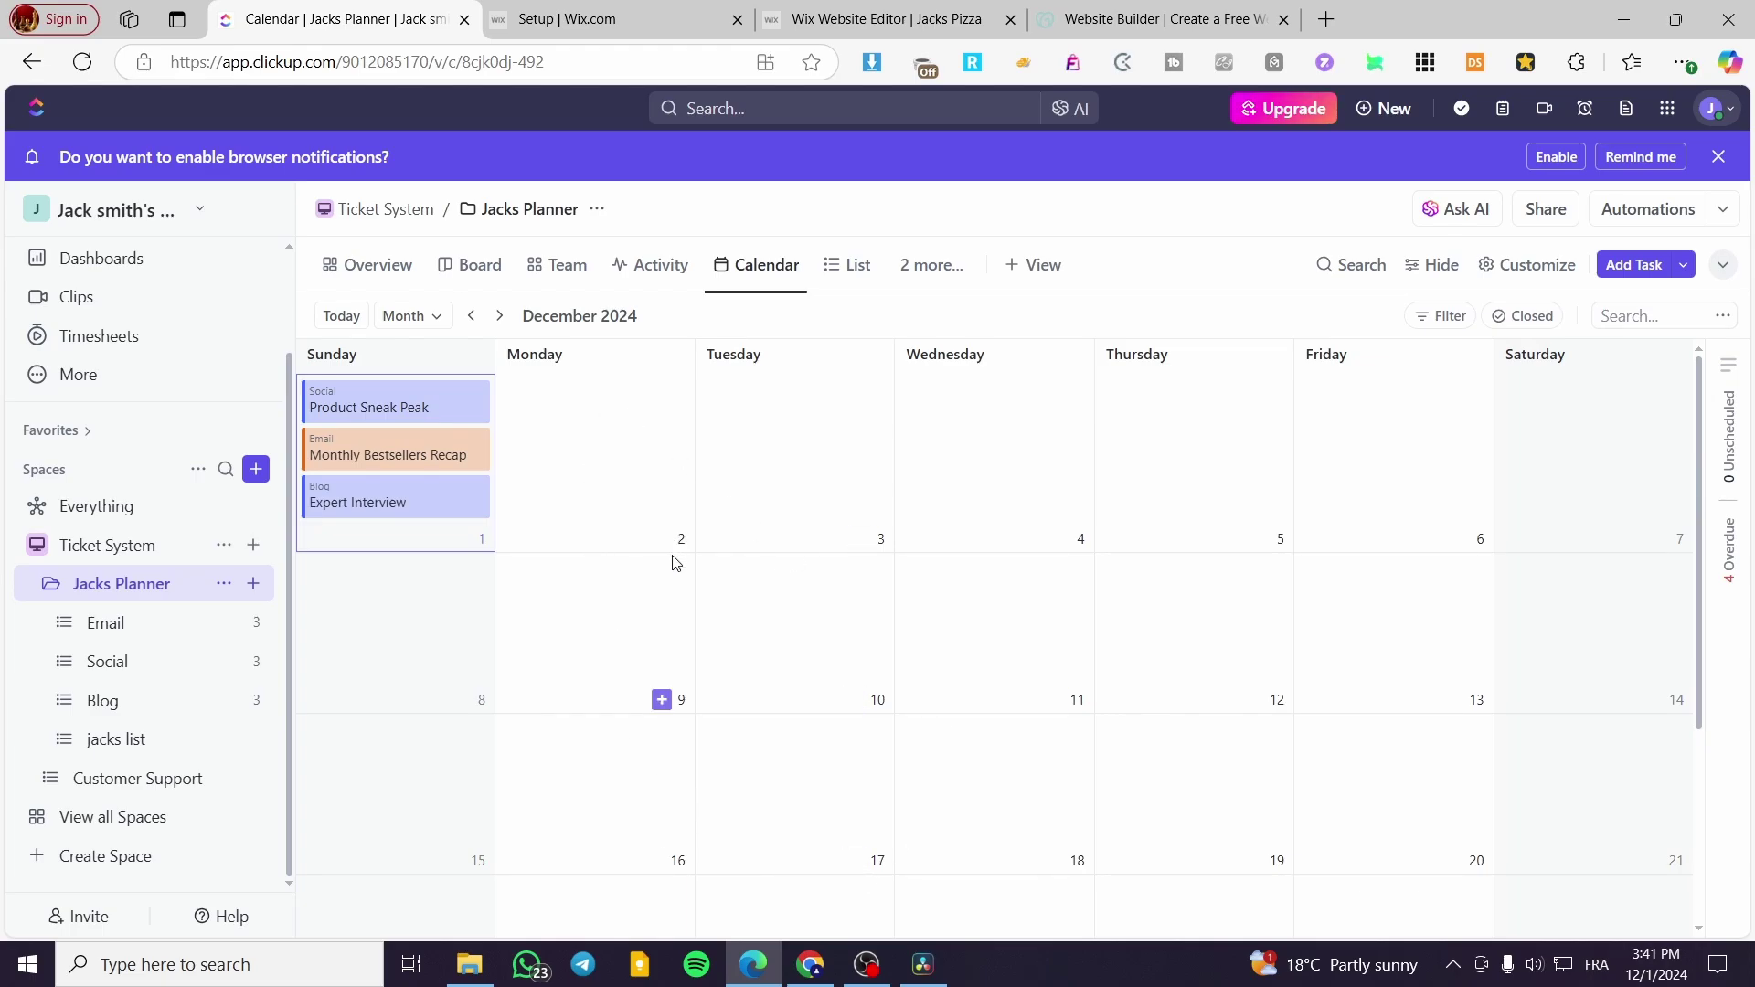
scroll(936, 764, "down", 2)
scroll(418, 495, "up", 2)
left_click(413, 315)
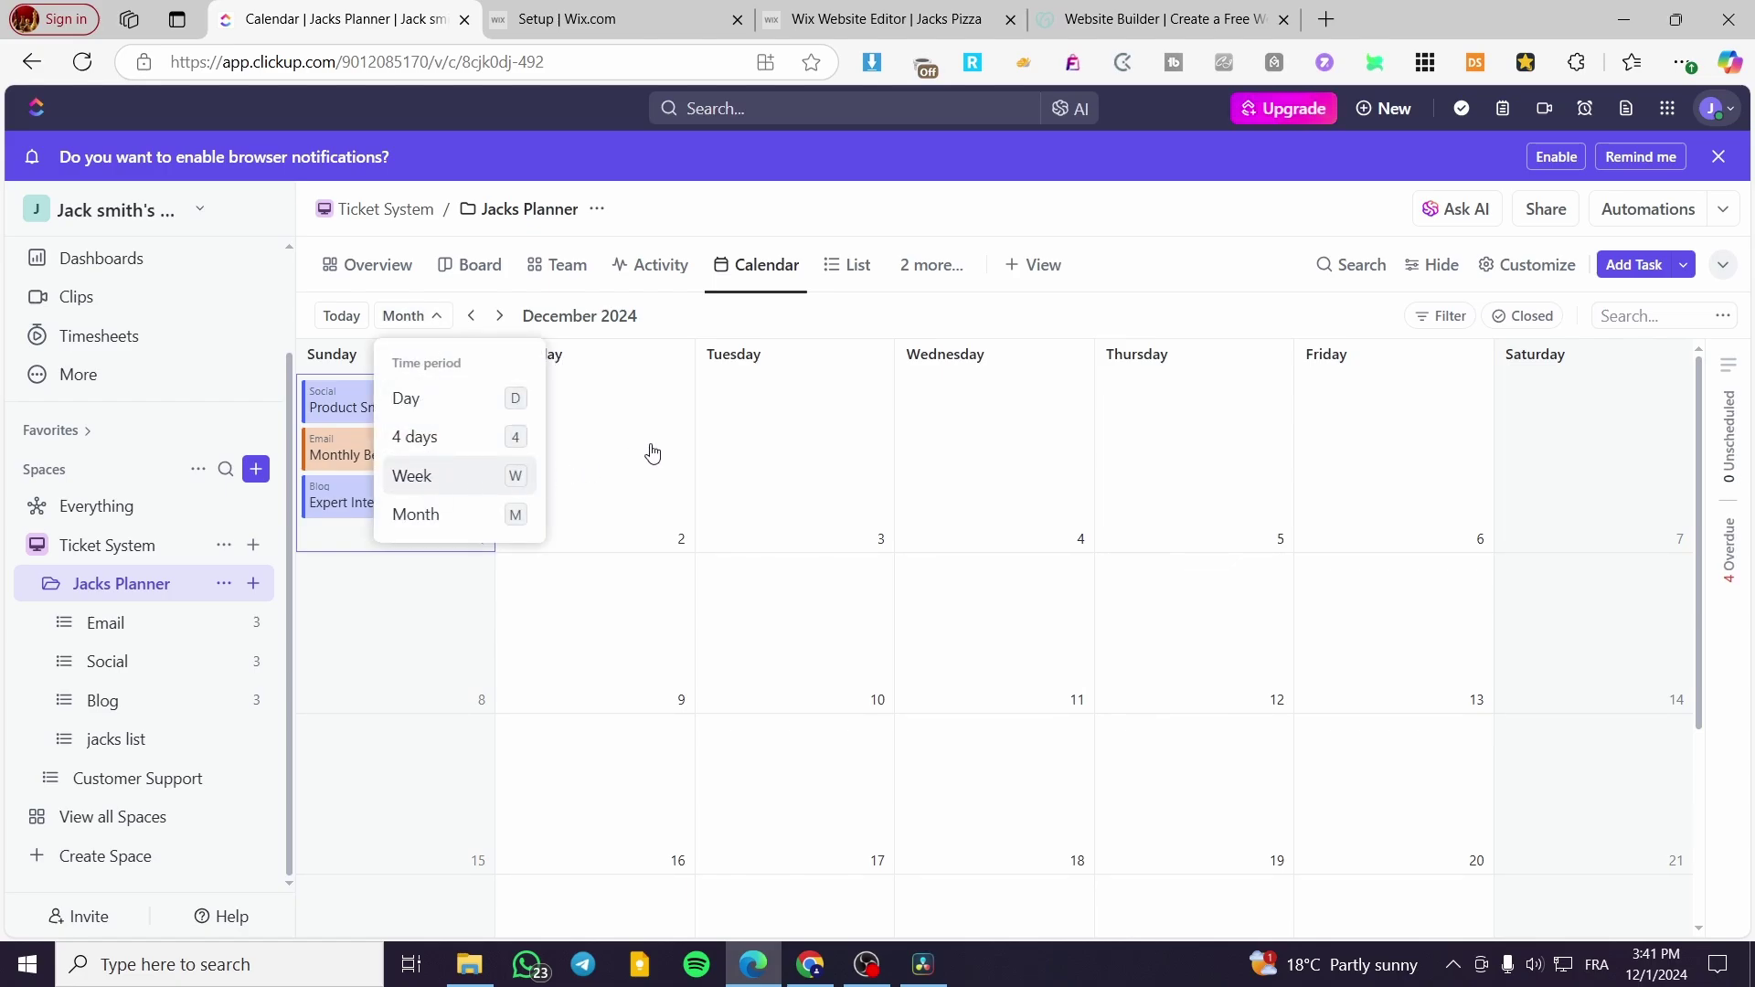
key("w")
Step: Create 'Publish the Videos on youtube' in jacks list for Monday 2 December and save it
left_click(732, 374)
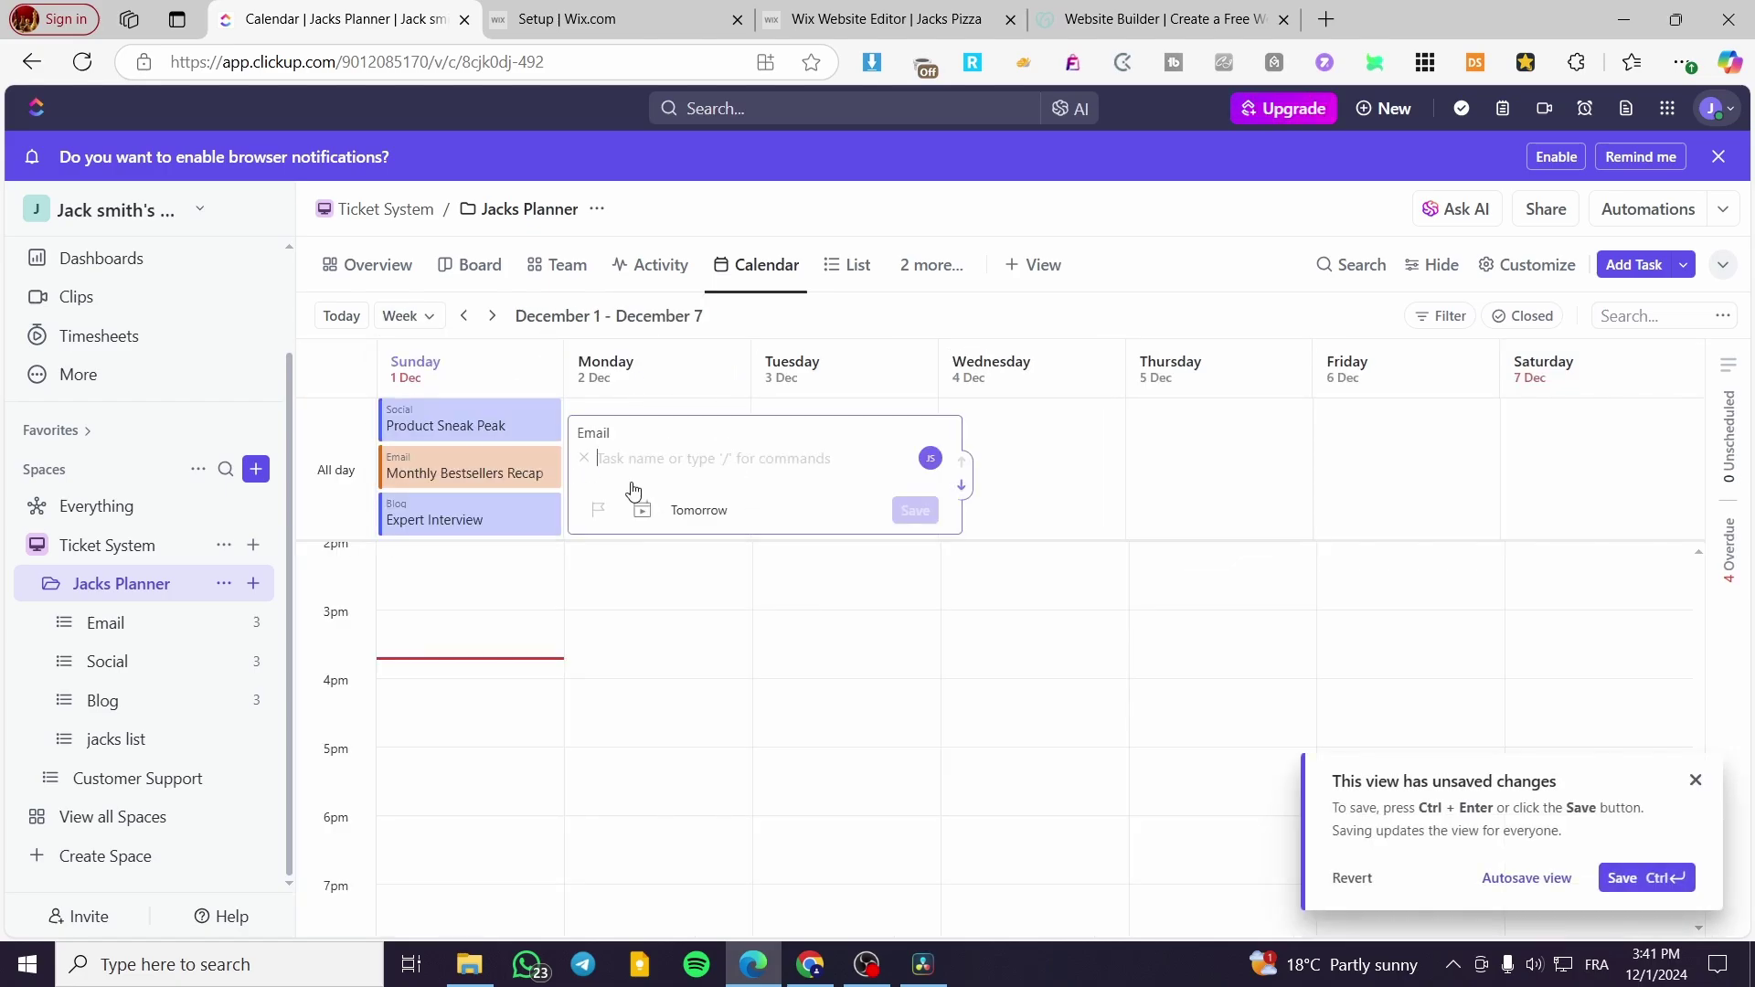
left_click(600, 434)
left_click(733, 797)
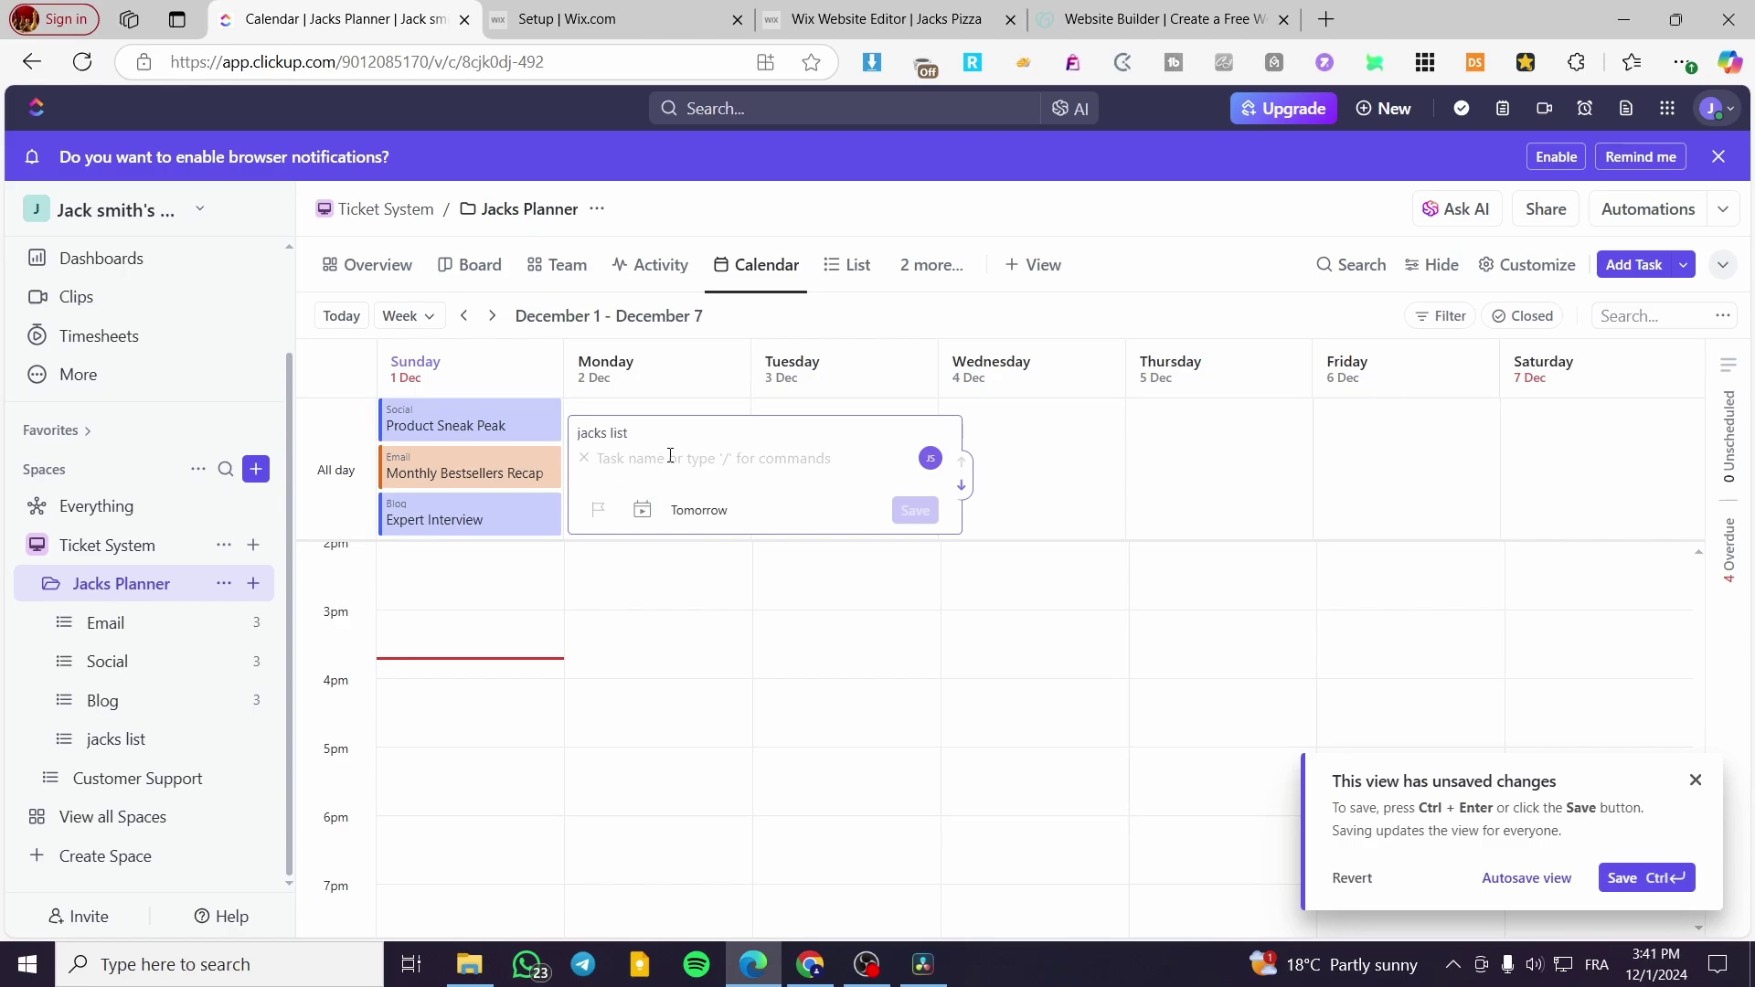
type("Publish the ... n youtube")
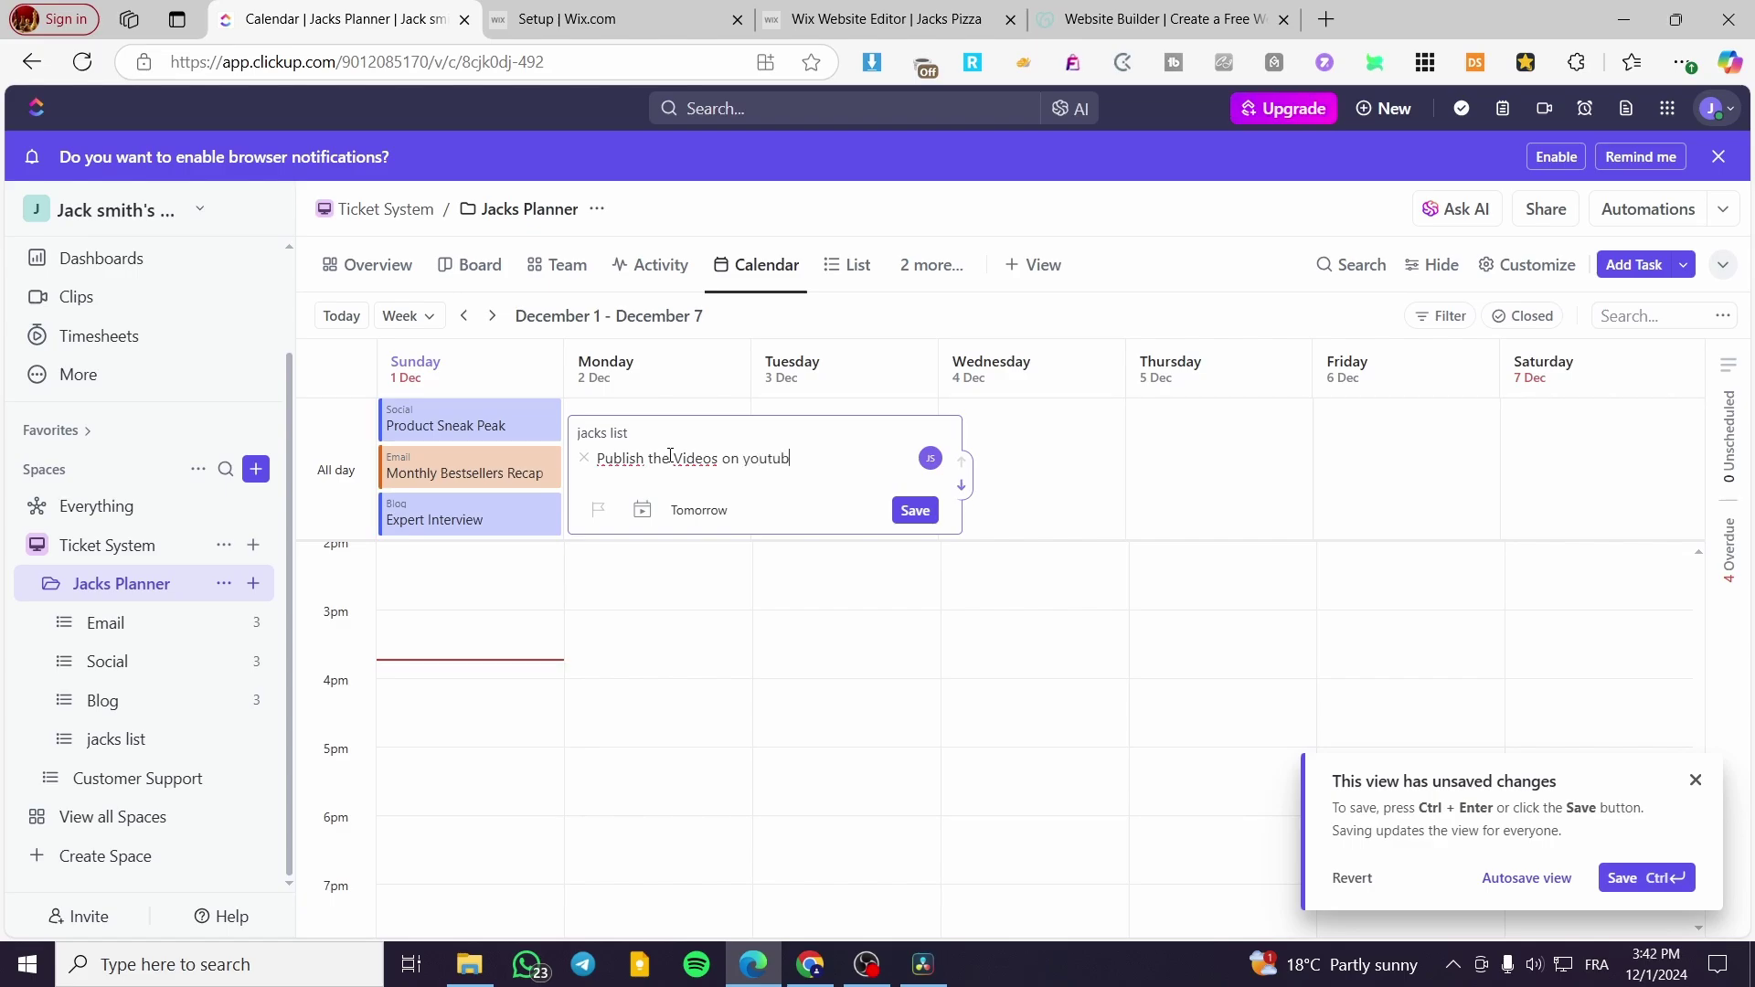
left_click(696, 518)
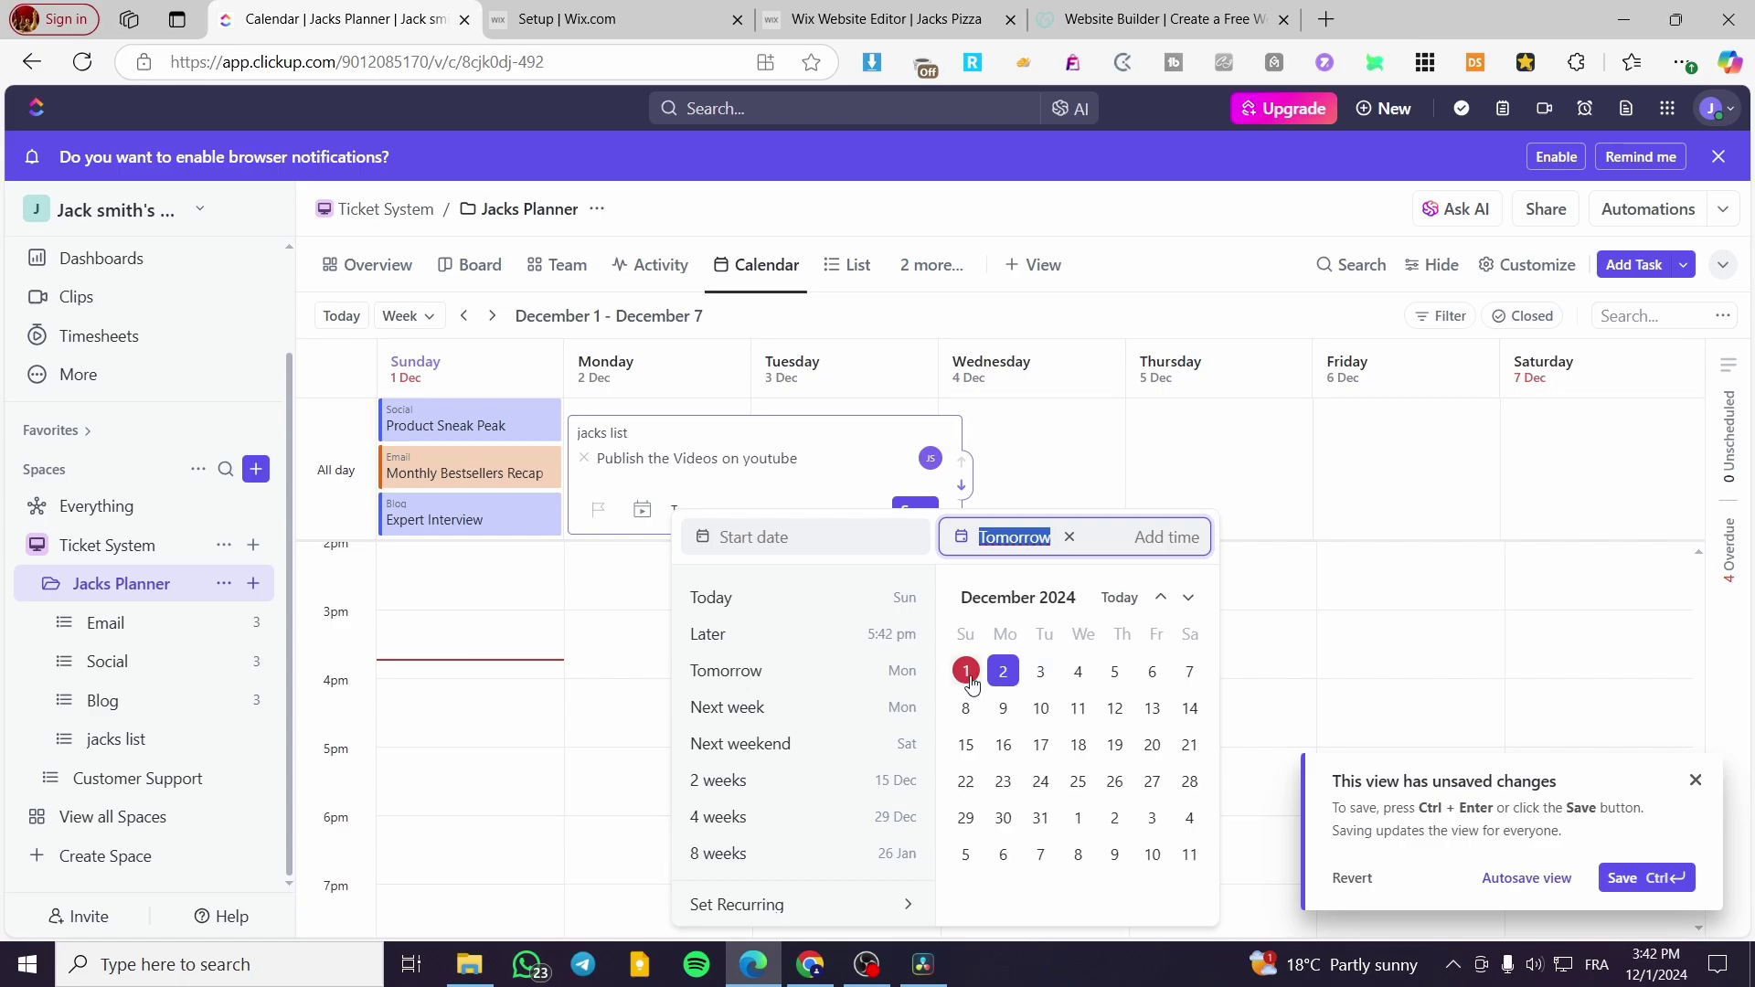
left_click(1037, 677)
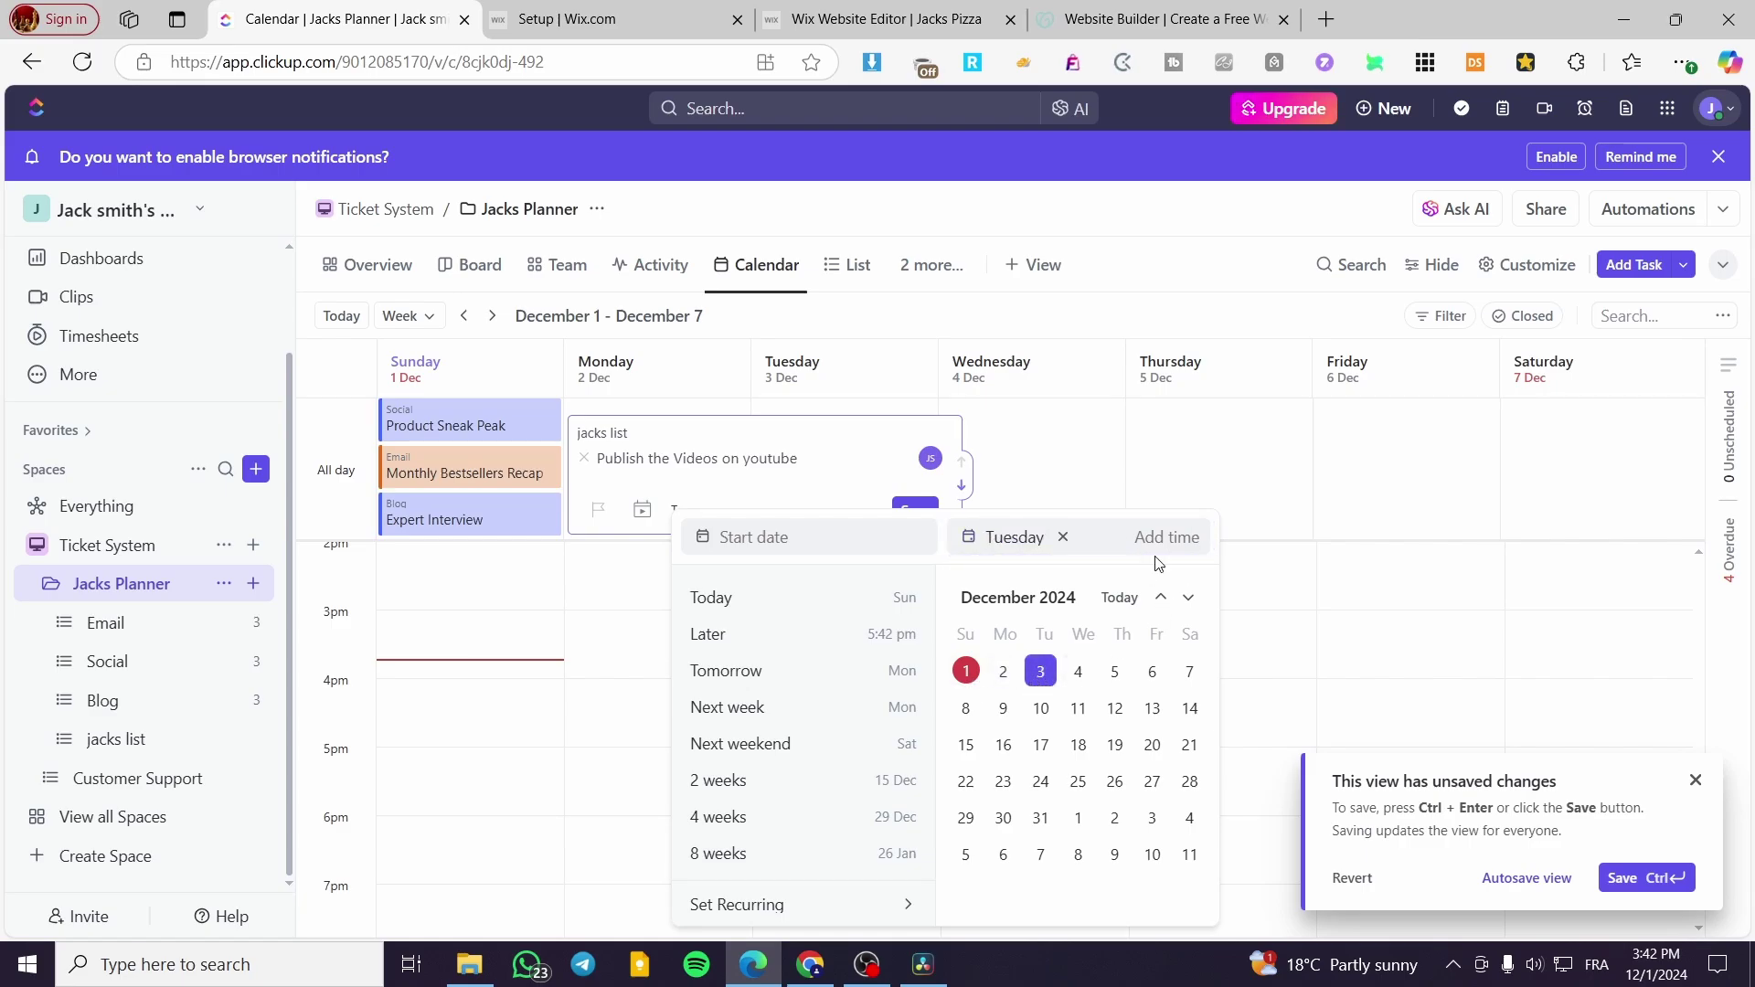
left_click(1003, 672)
left_click(873, 453)
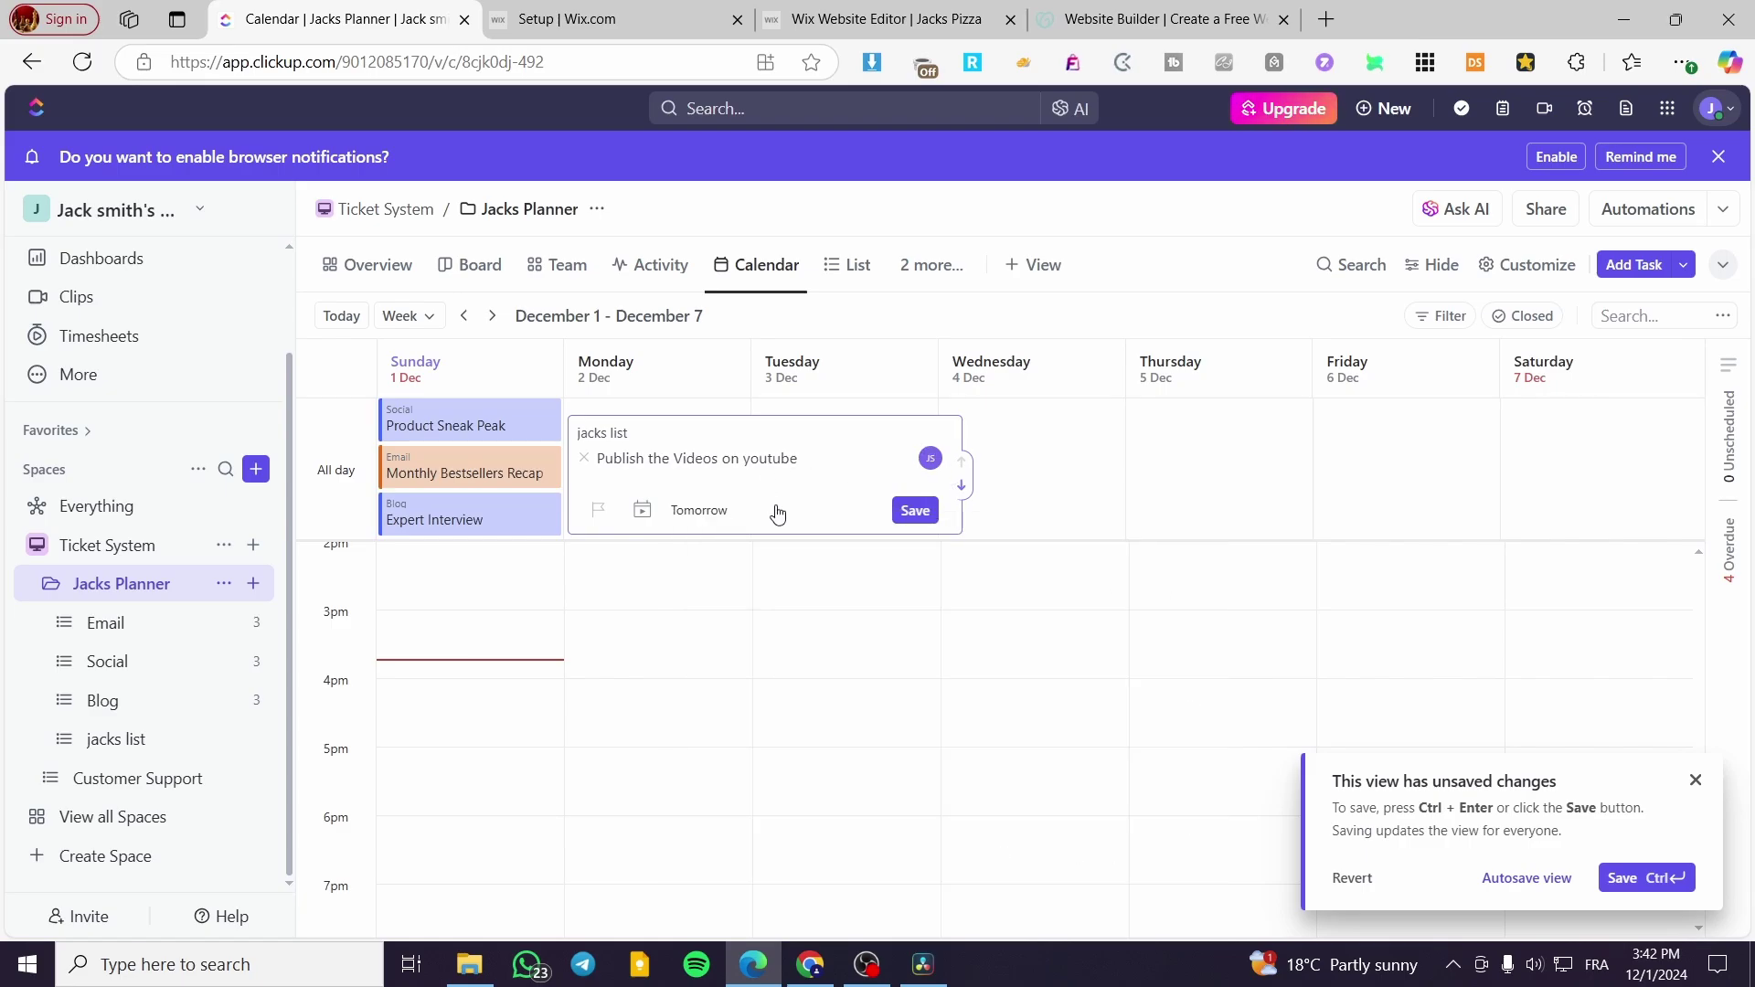
left_click(913, 509)
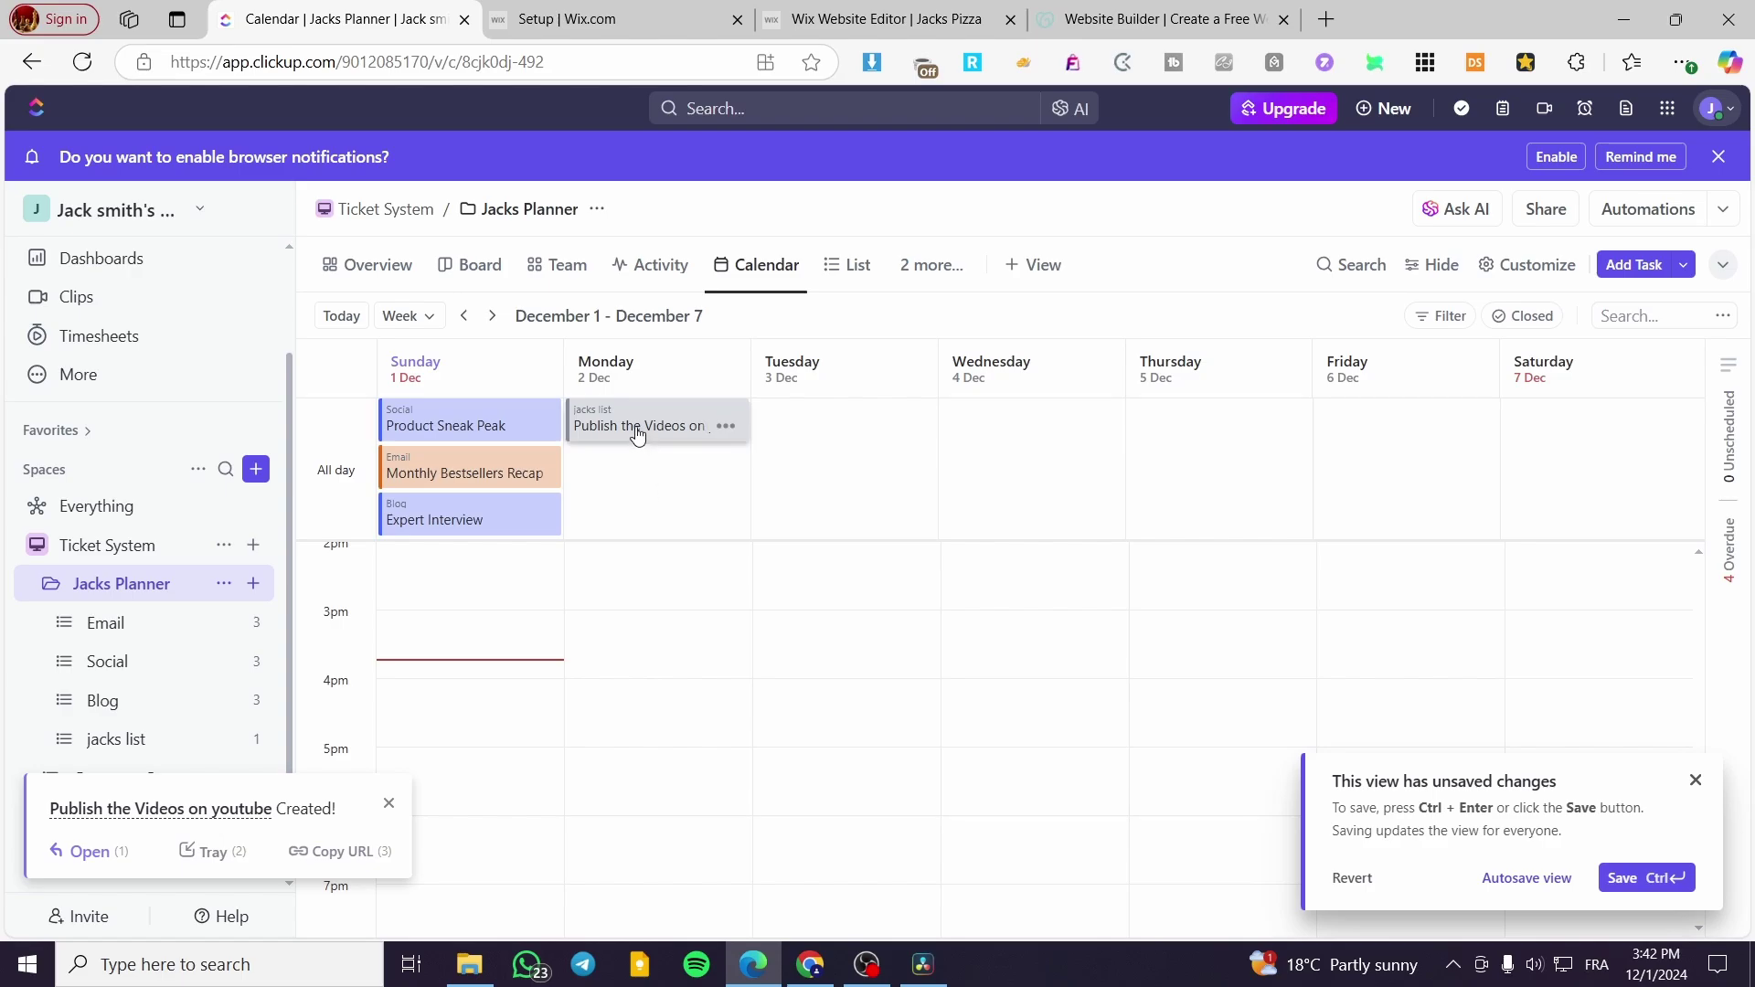
Step: Open the Publish the Videos on youtube task's details
scroll(585, 667, "down", 4)
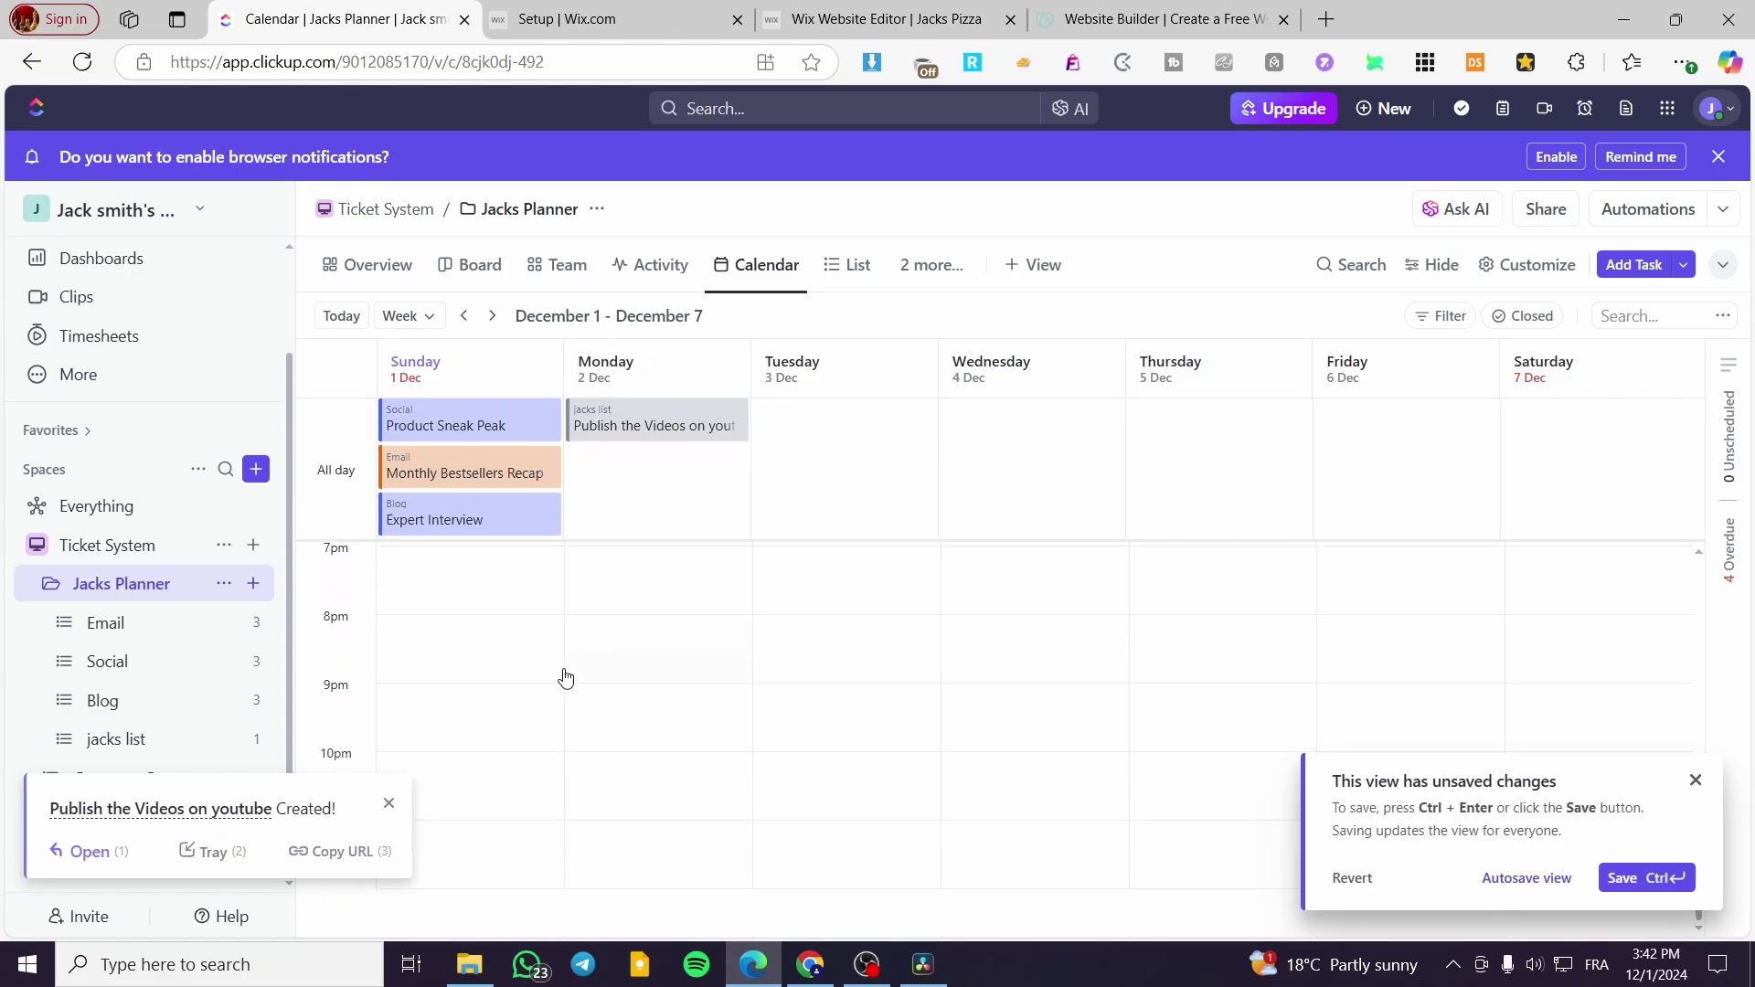
scroll(566, 678, "up", 5)
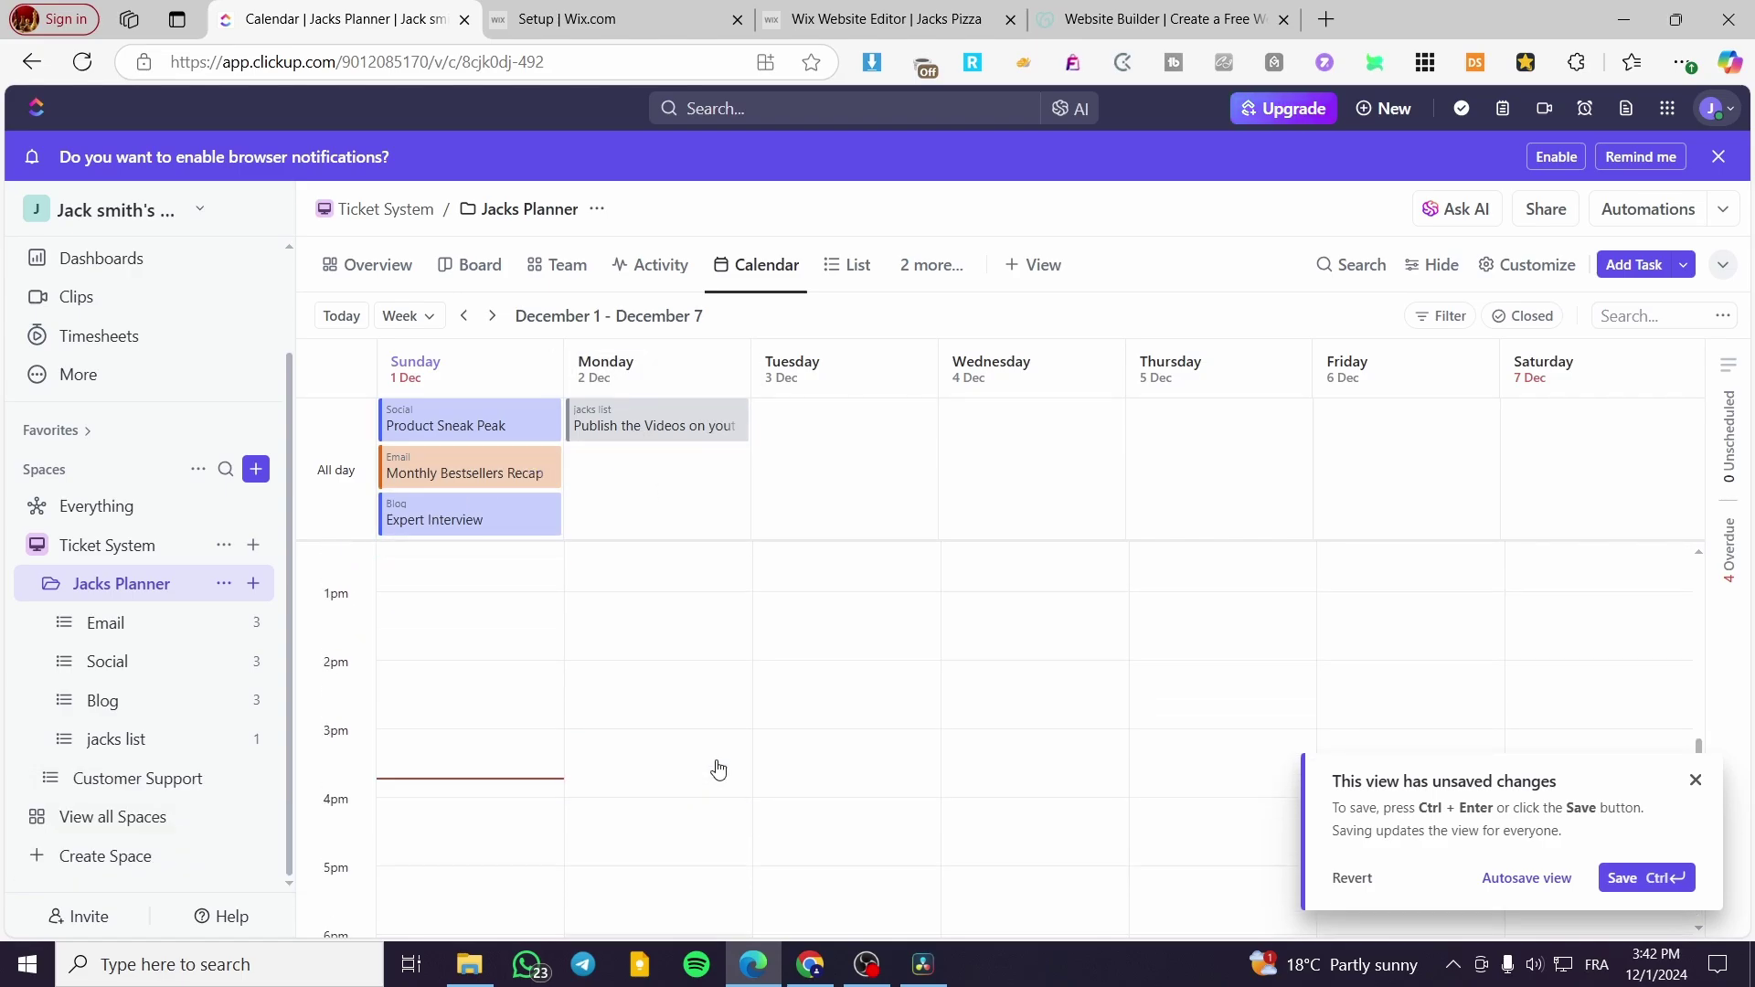
scroll(366, 700, "up", 4)
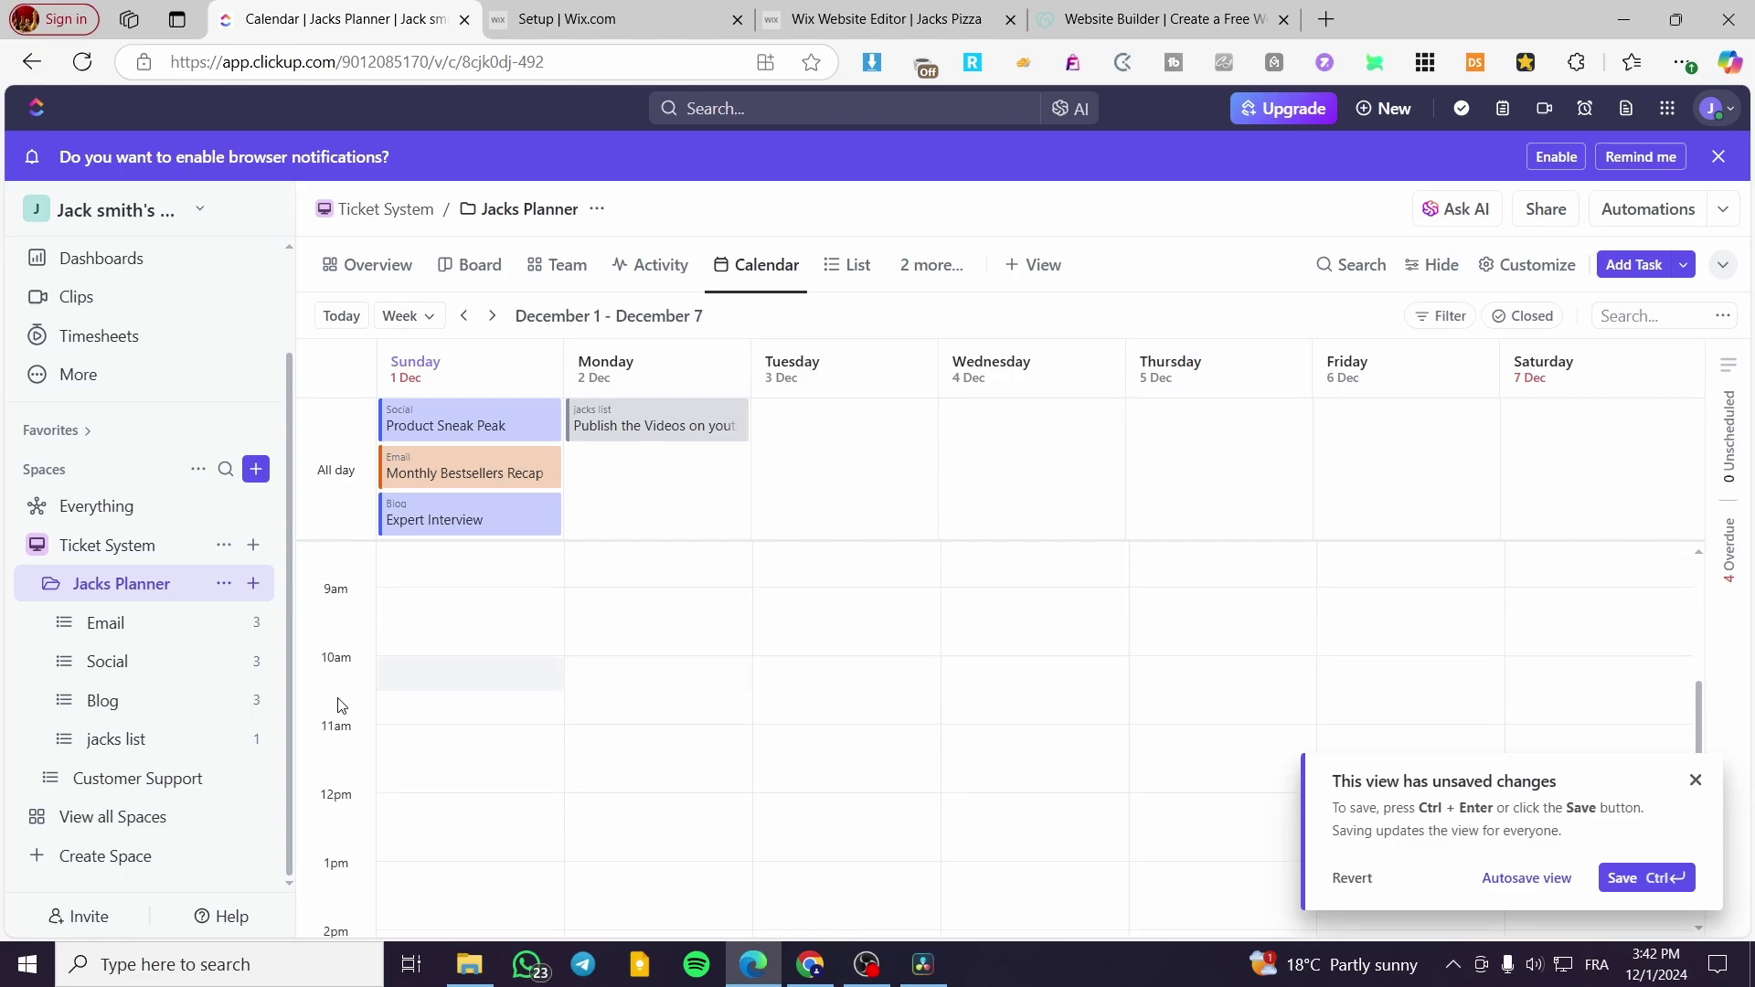
left_click(695, 427)
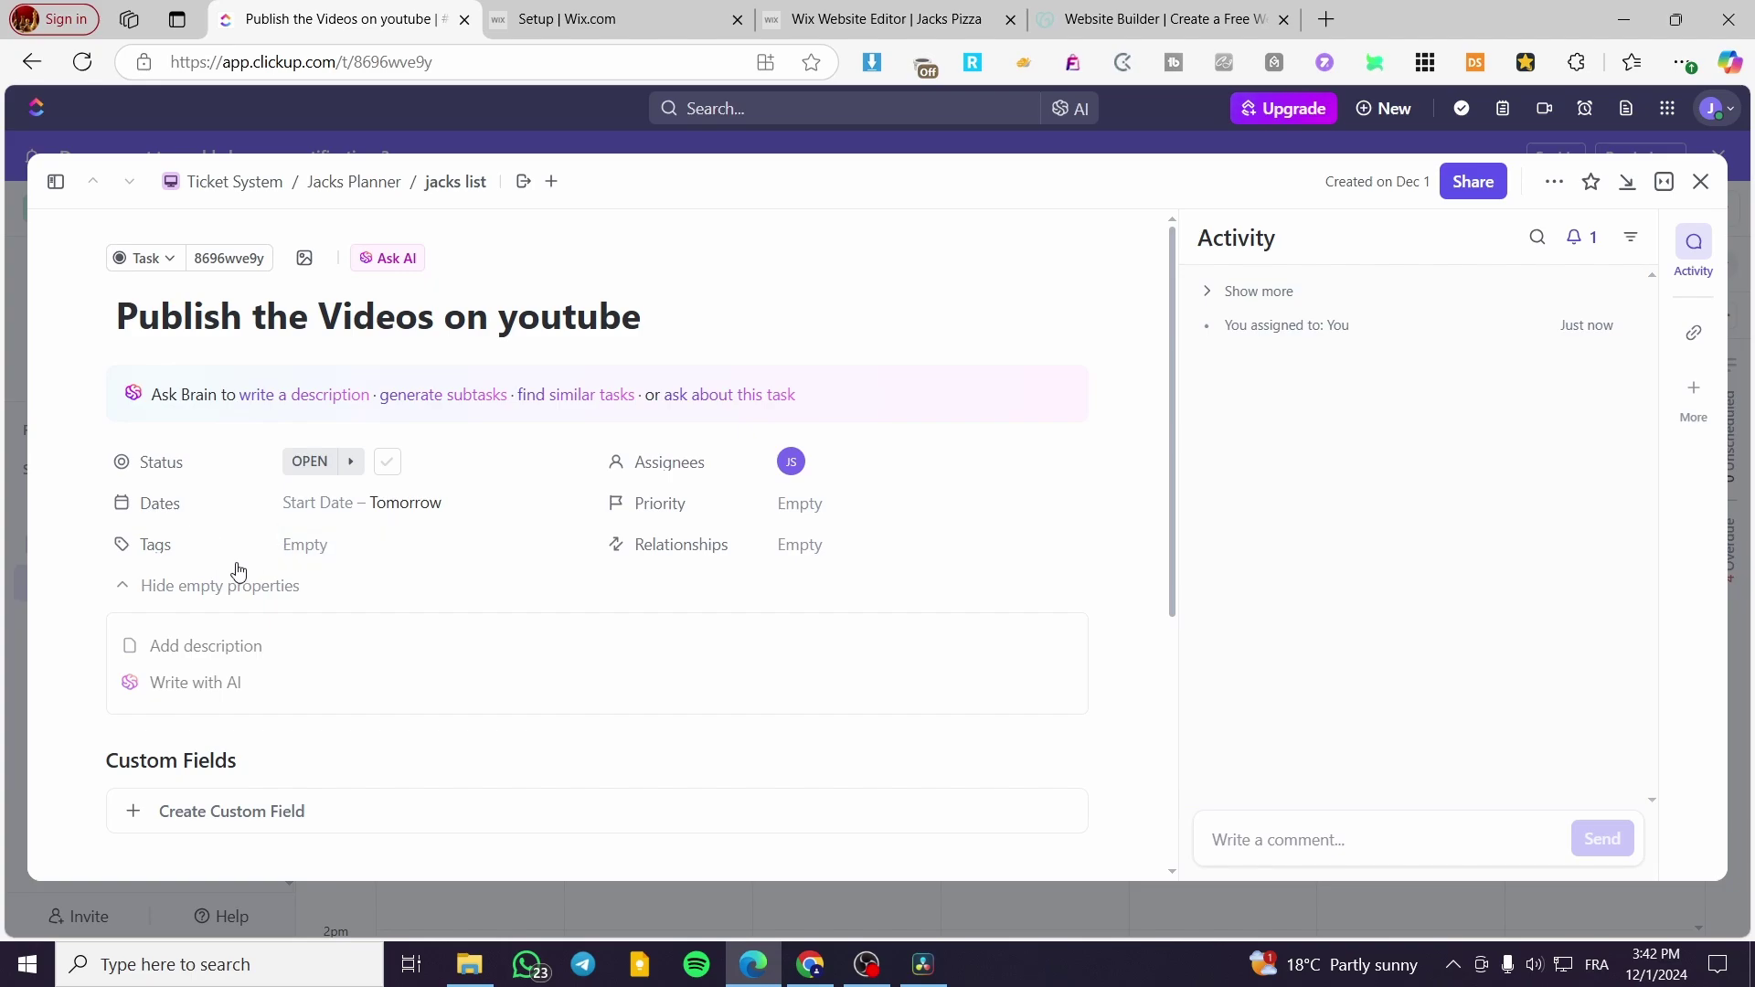
Step: Set the task priority to High and close the tag choices without adding a tag
left_click(850, 503)
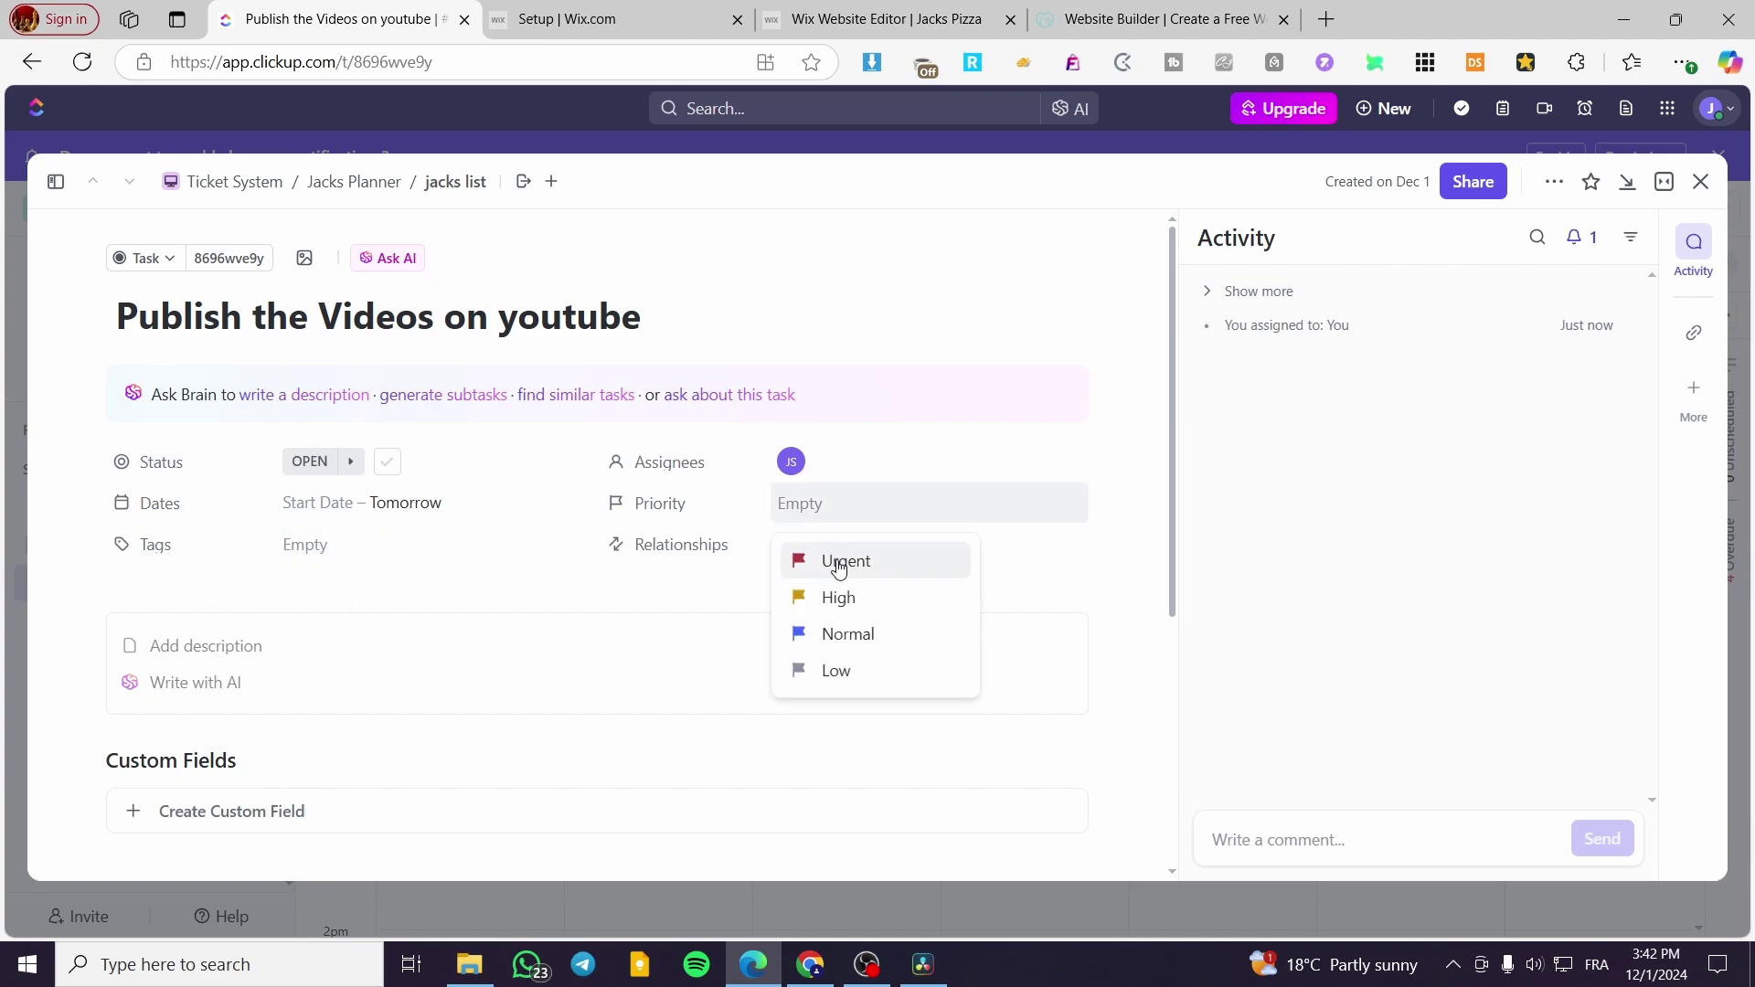
left_click(865, 615)
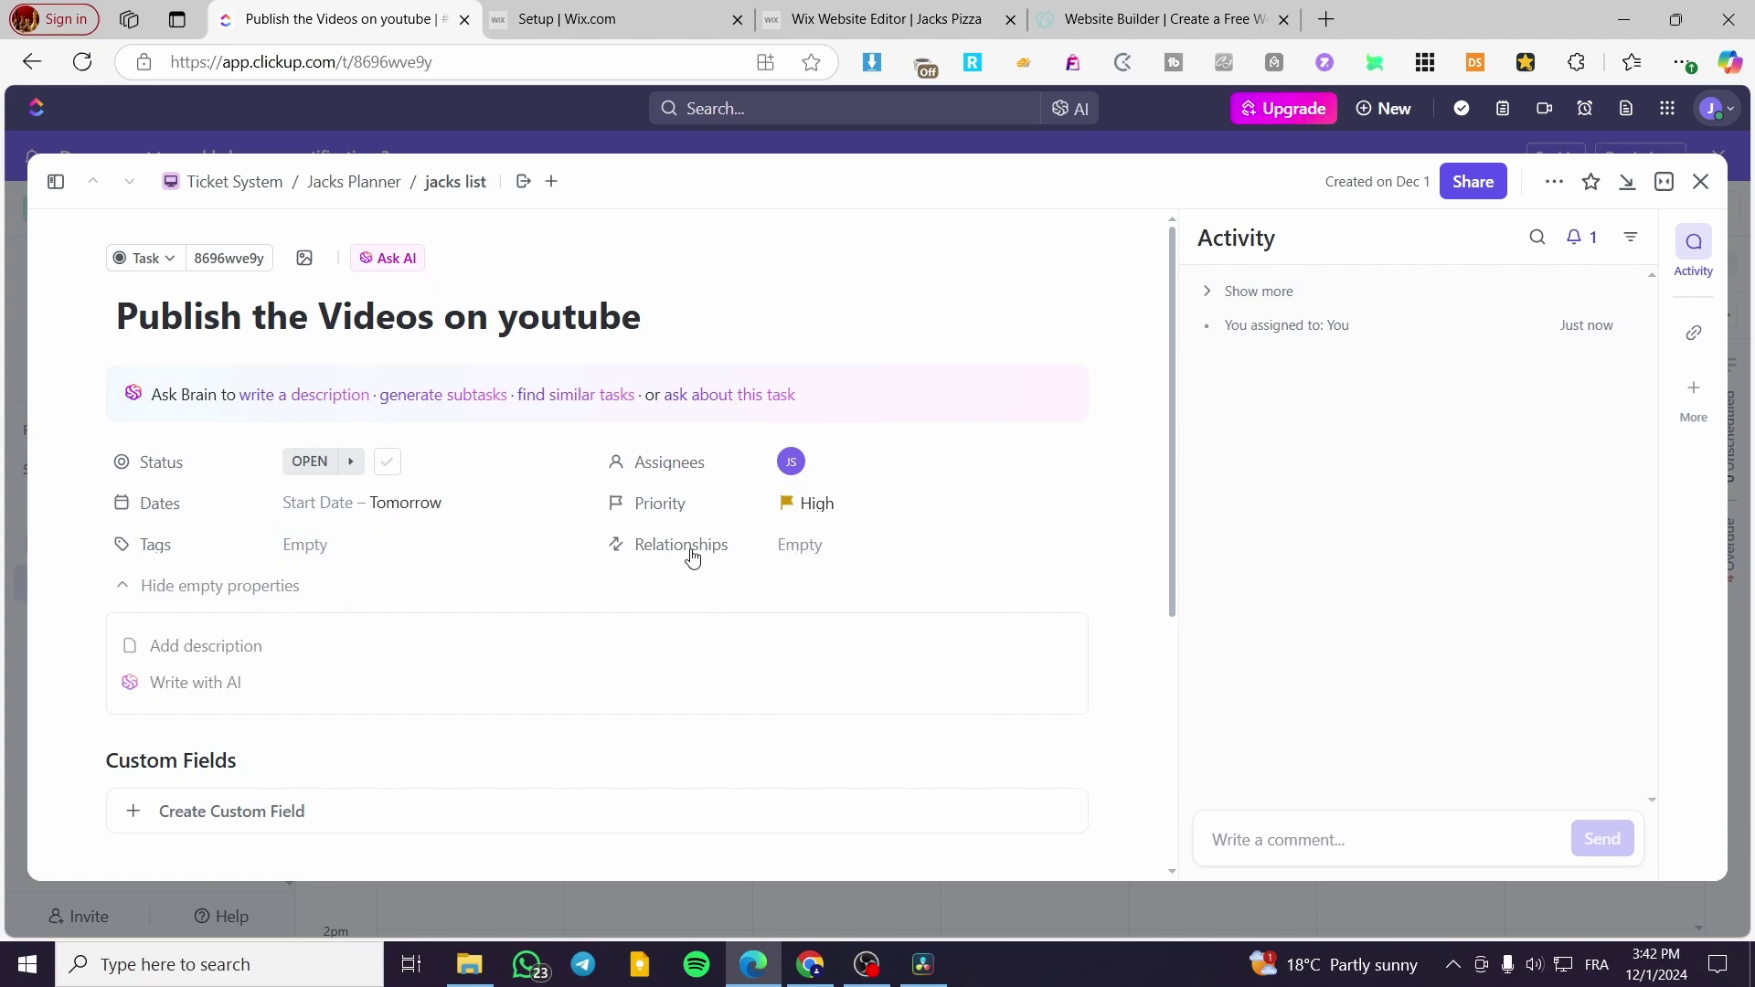
left_click(306, 546)
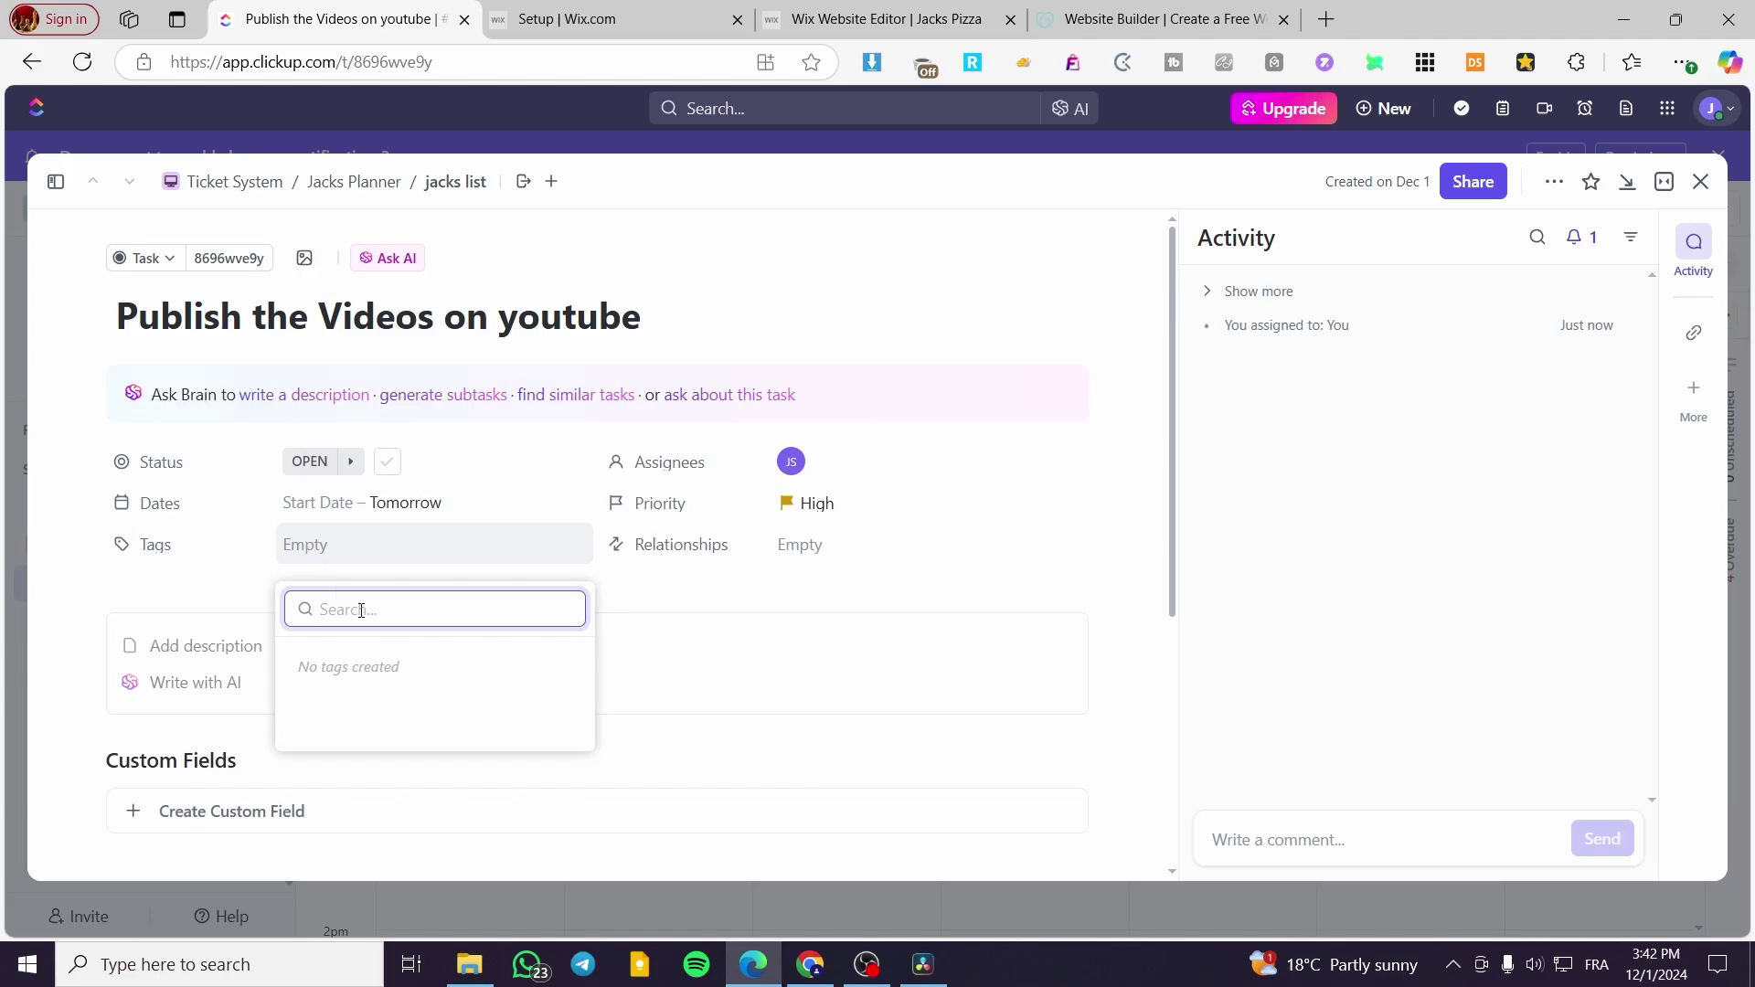
left_click(54, 697)
scroll(314, 675, "down", 5)
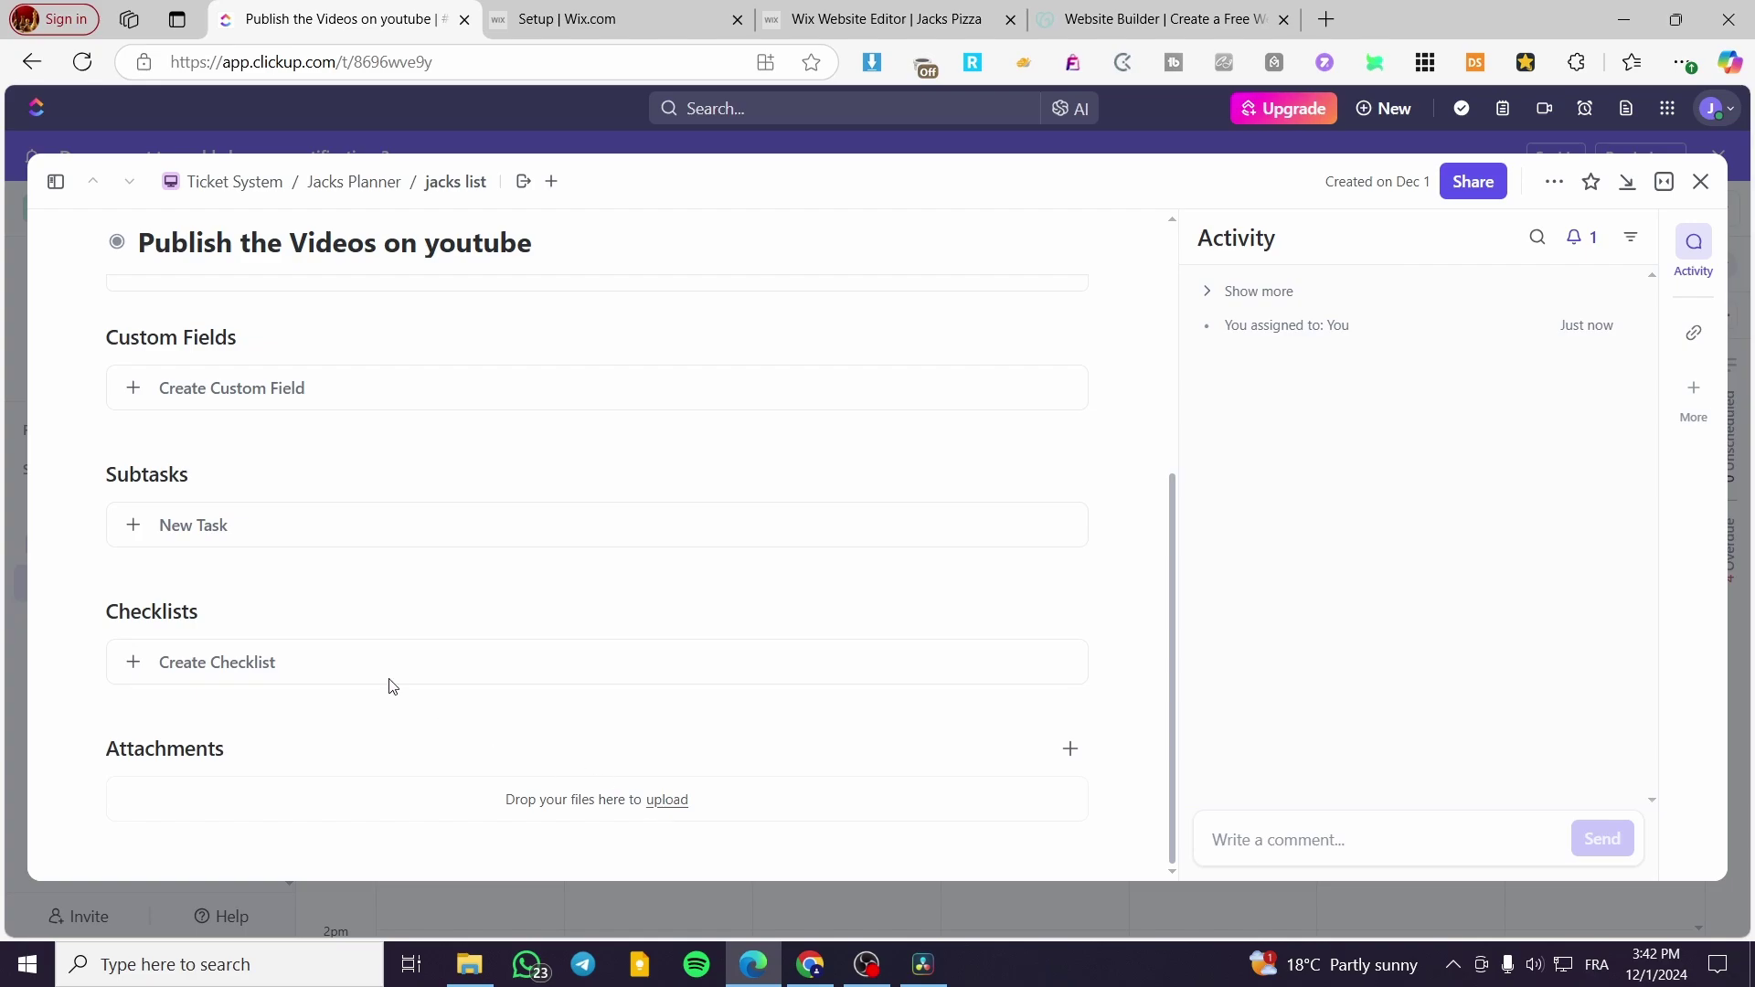
Step: Add and save the subtask 'Do not forget the thumbnails and the SEO description'
left_click(216, 541)
type("Do not")
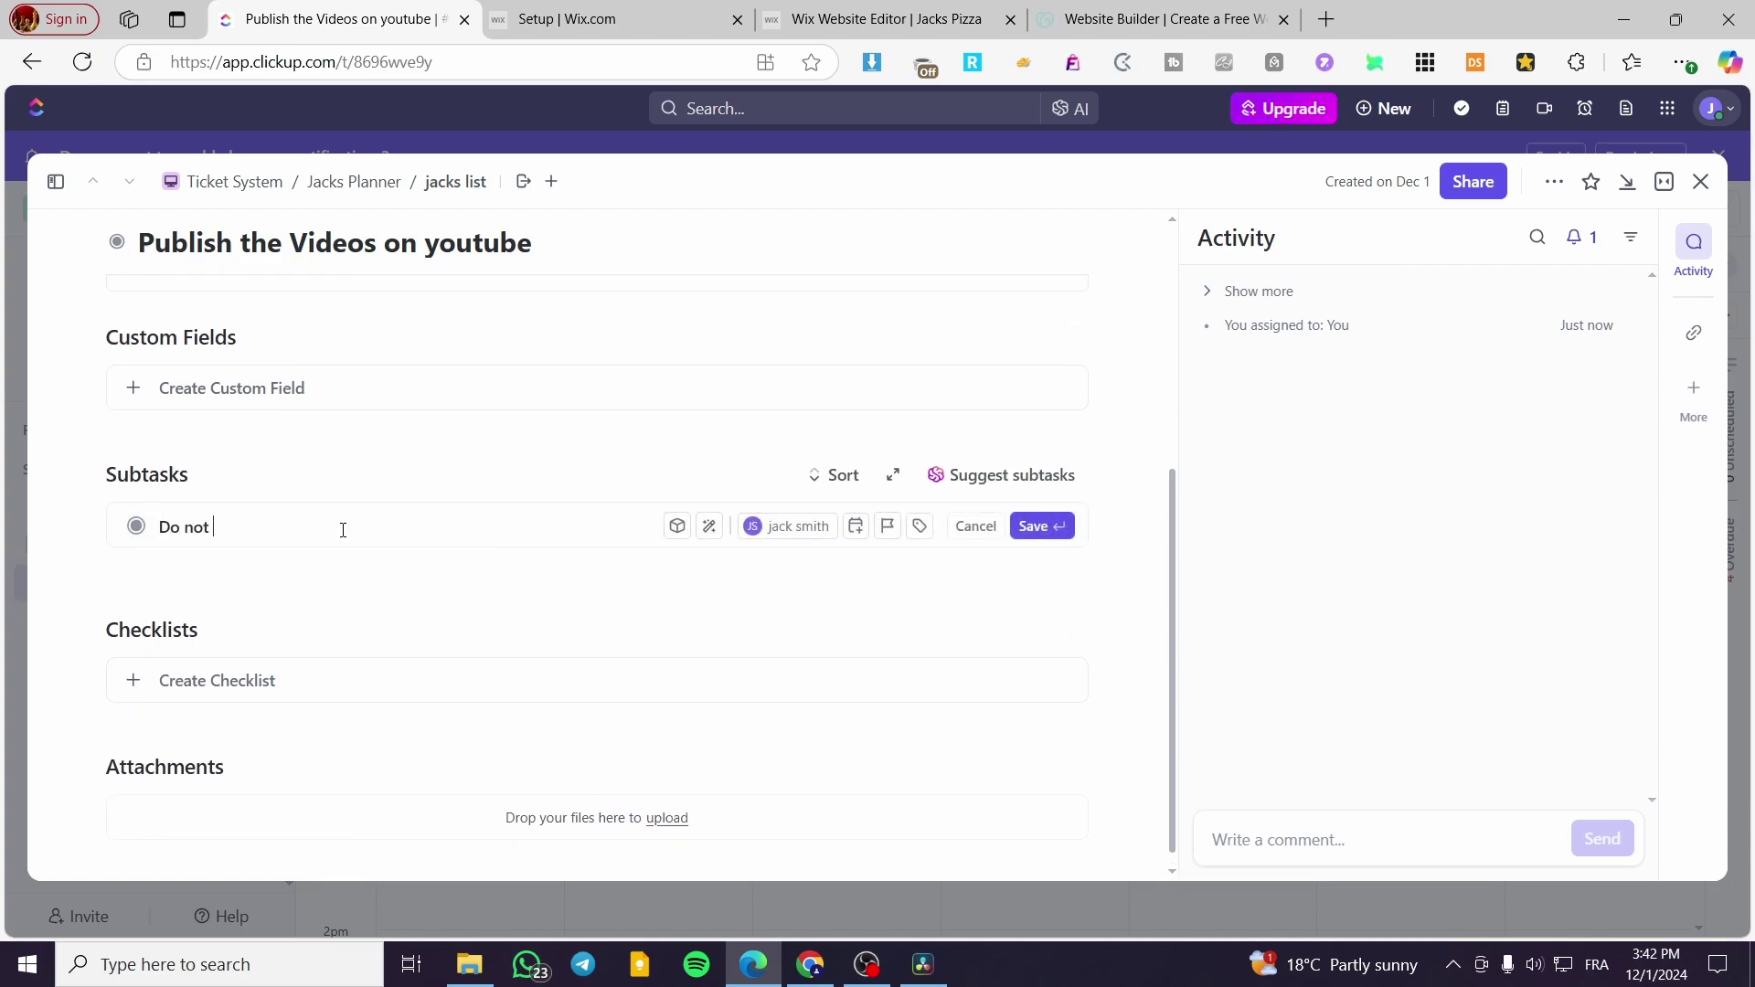
type(" forget the")
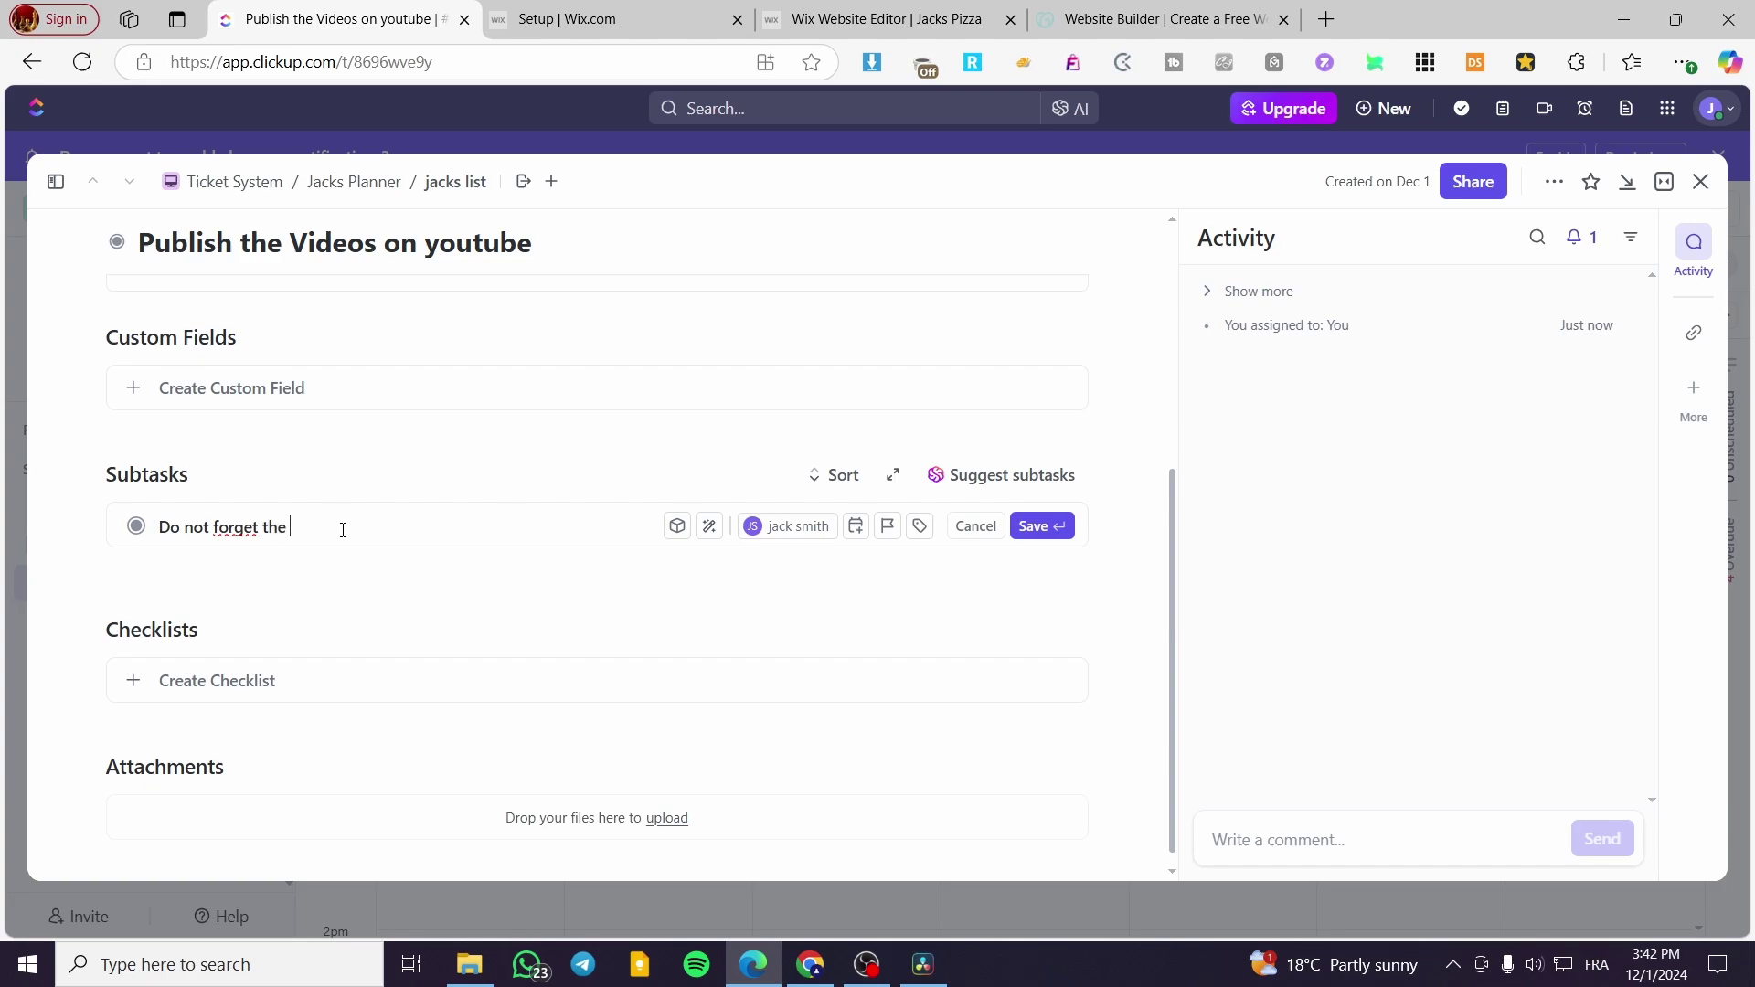
type(" thumbnails and the SEO descrip")
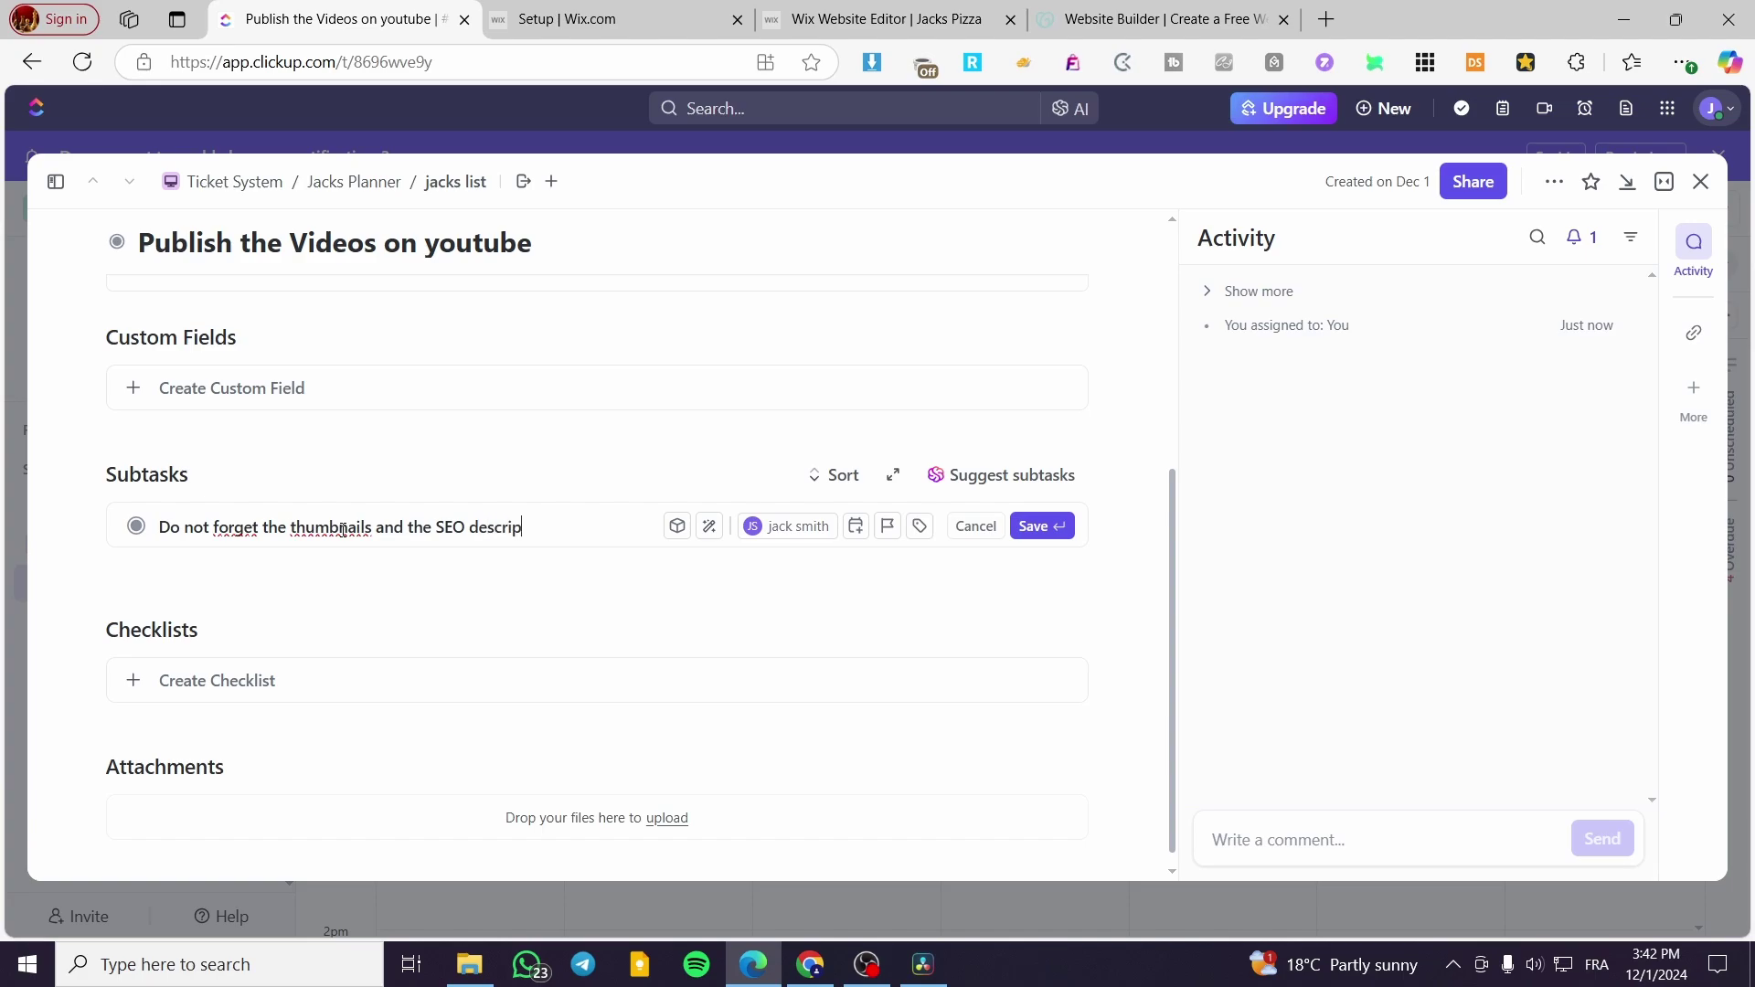
type("on")
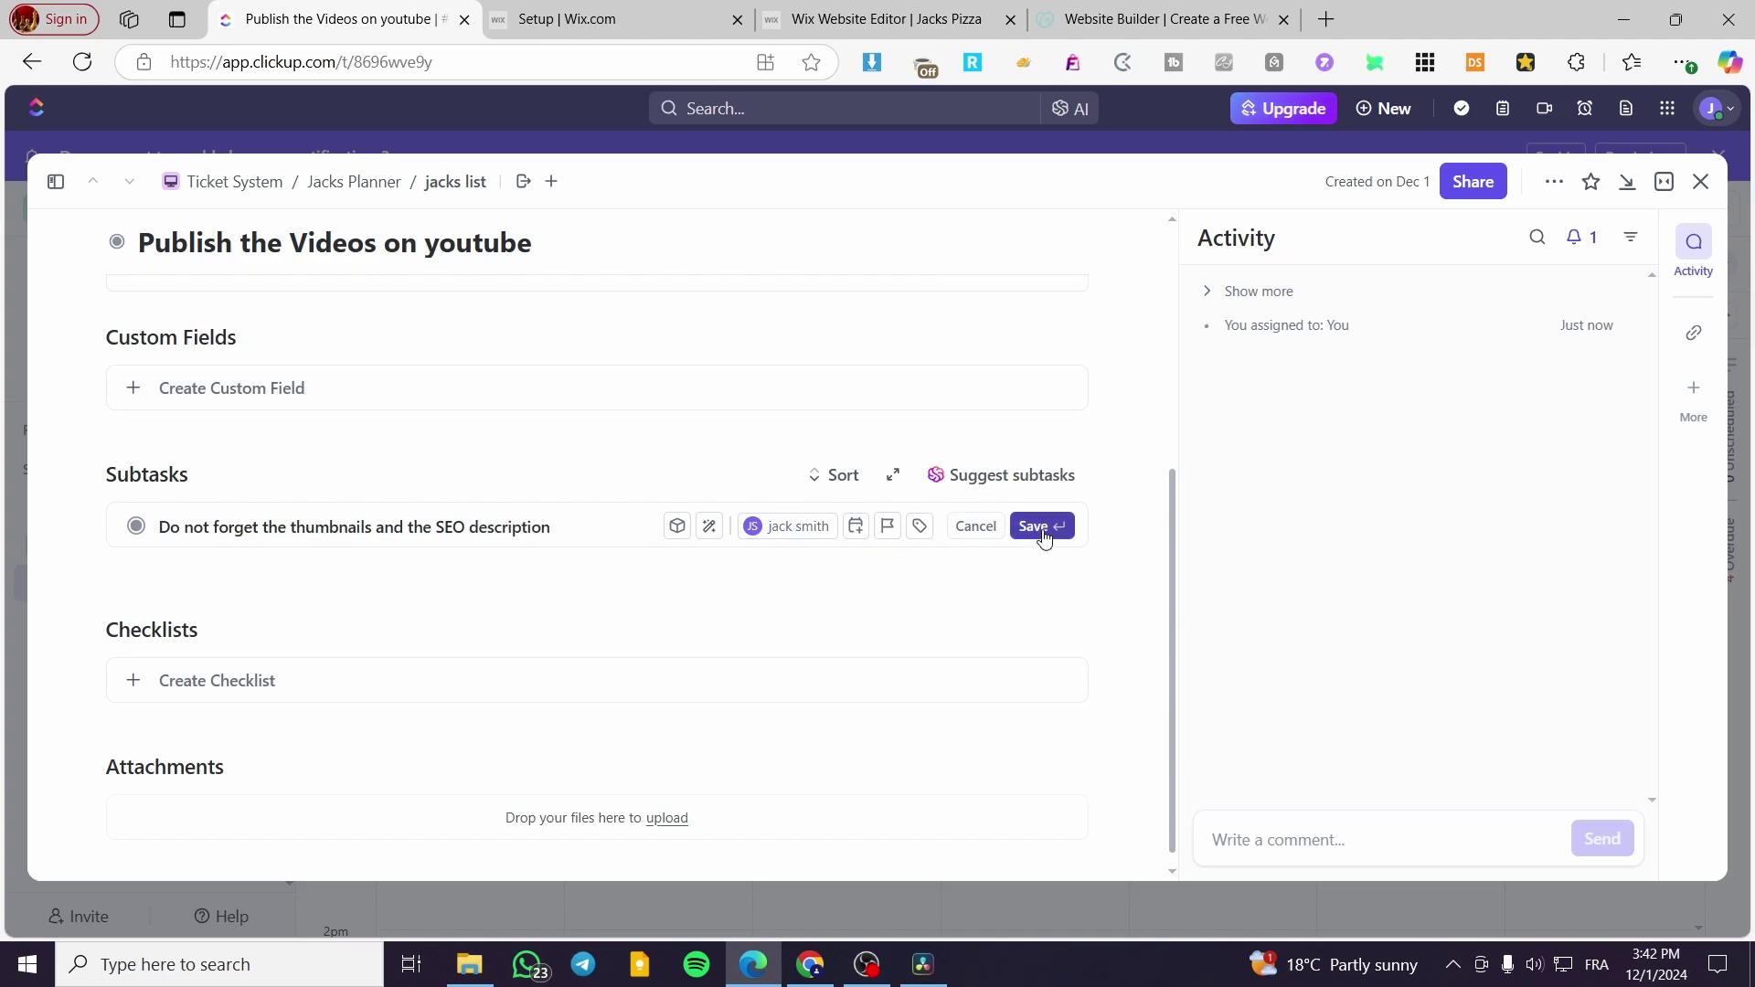
left_click(1041, 528)
Step: Close the task and start a quick Monday task in jacks list starting tomorrow
left_click(1701, 181)
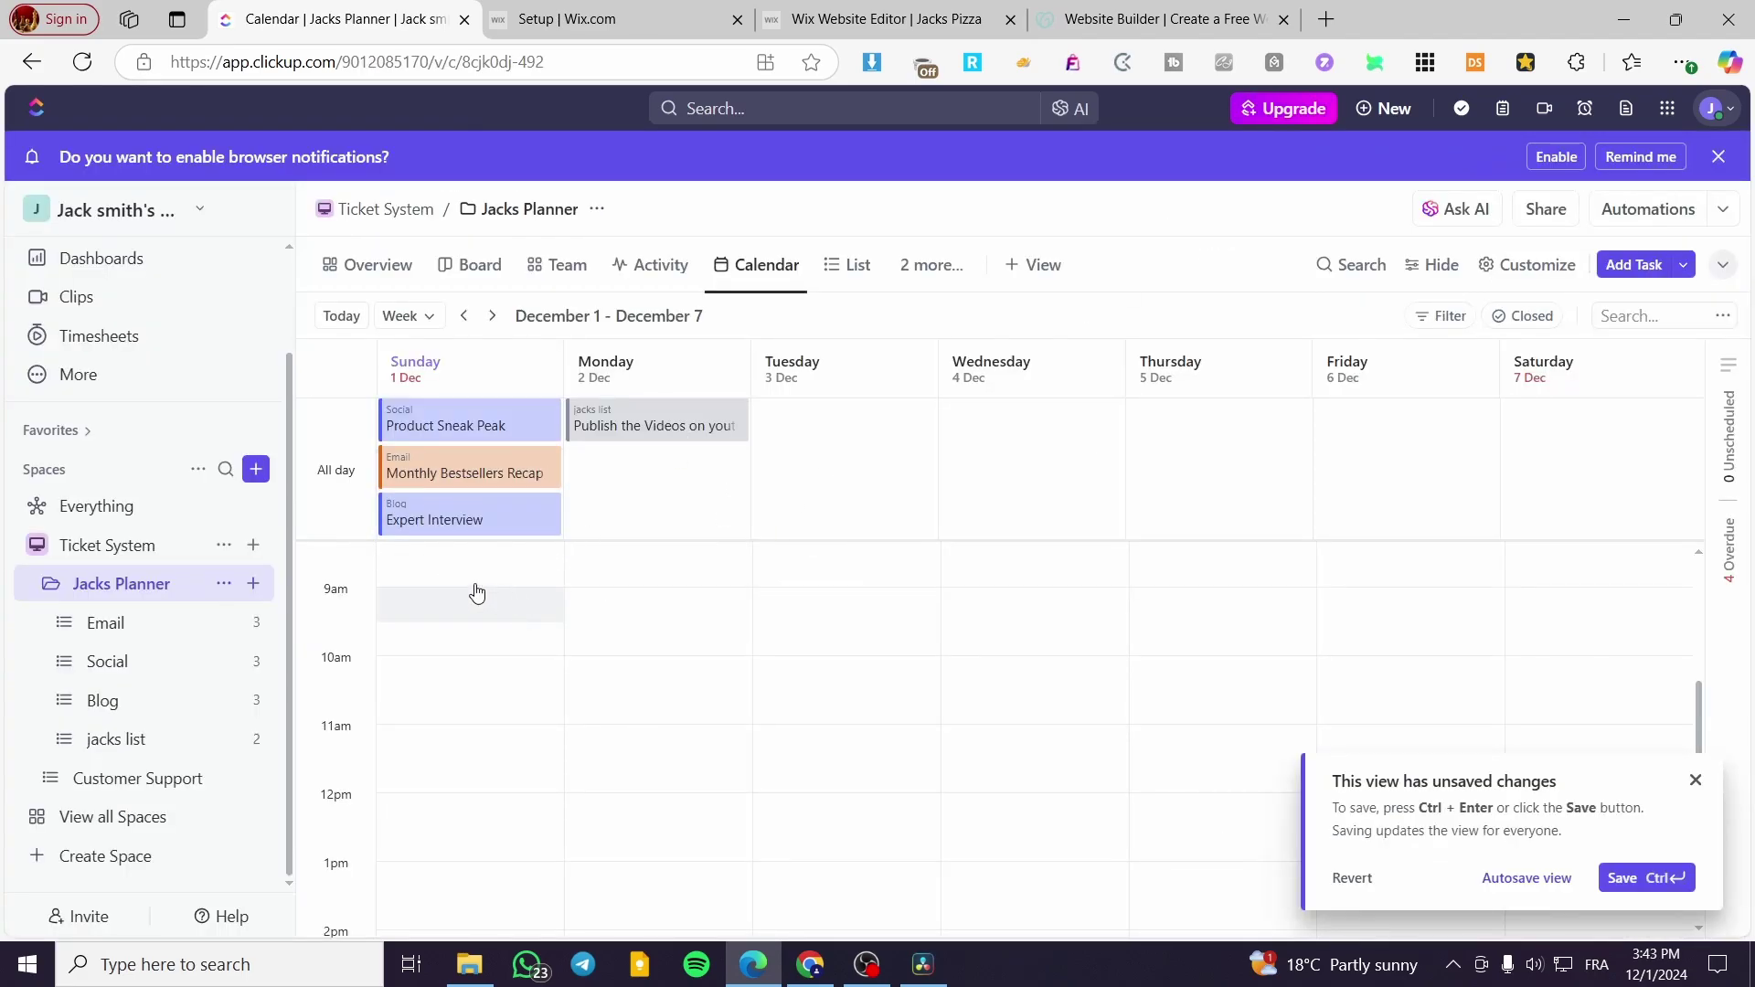
left_click(682, 600)
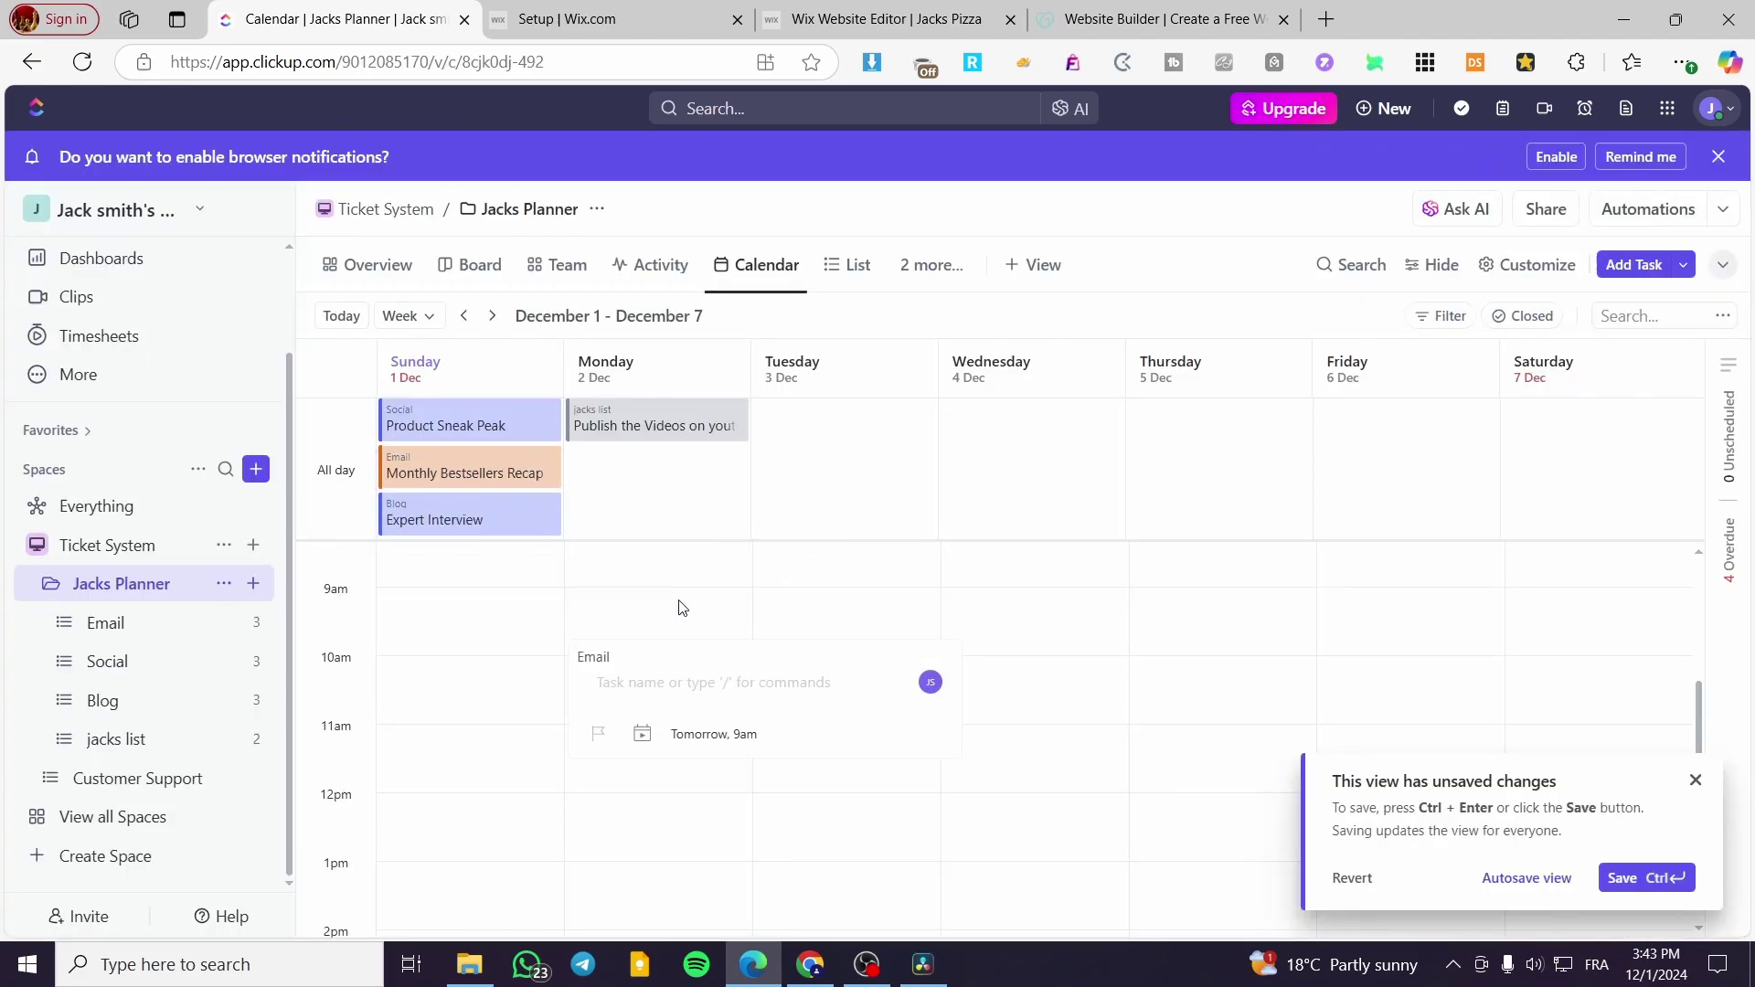
left_click(605, 662)
left_click(693, 797)
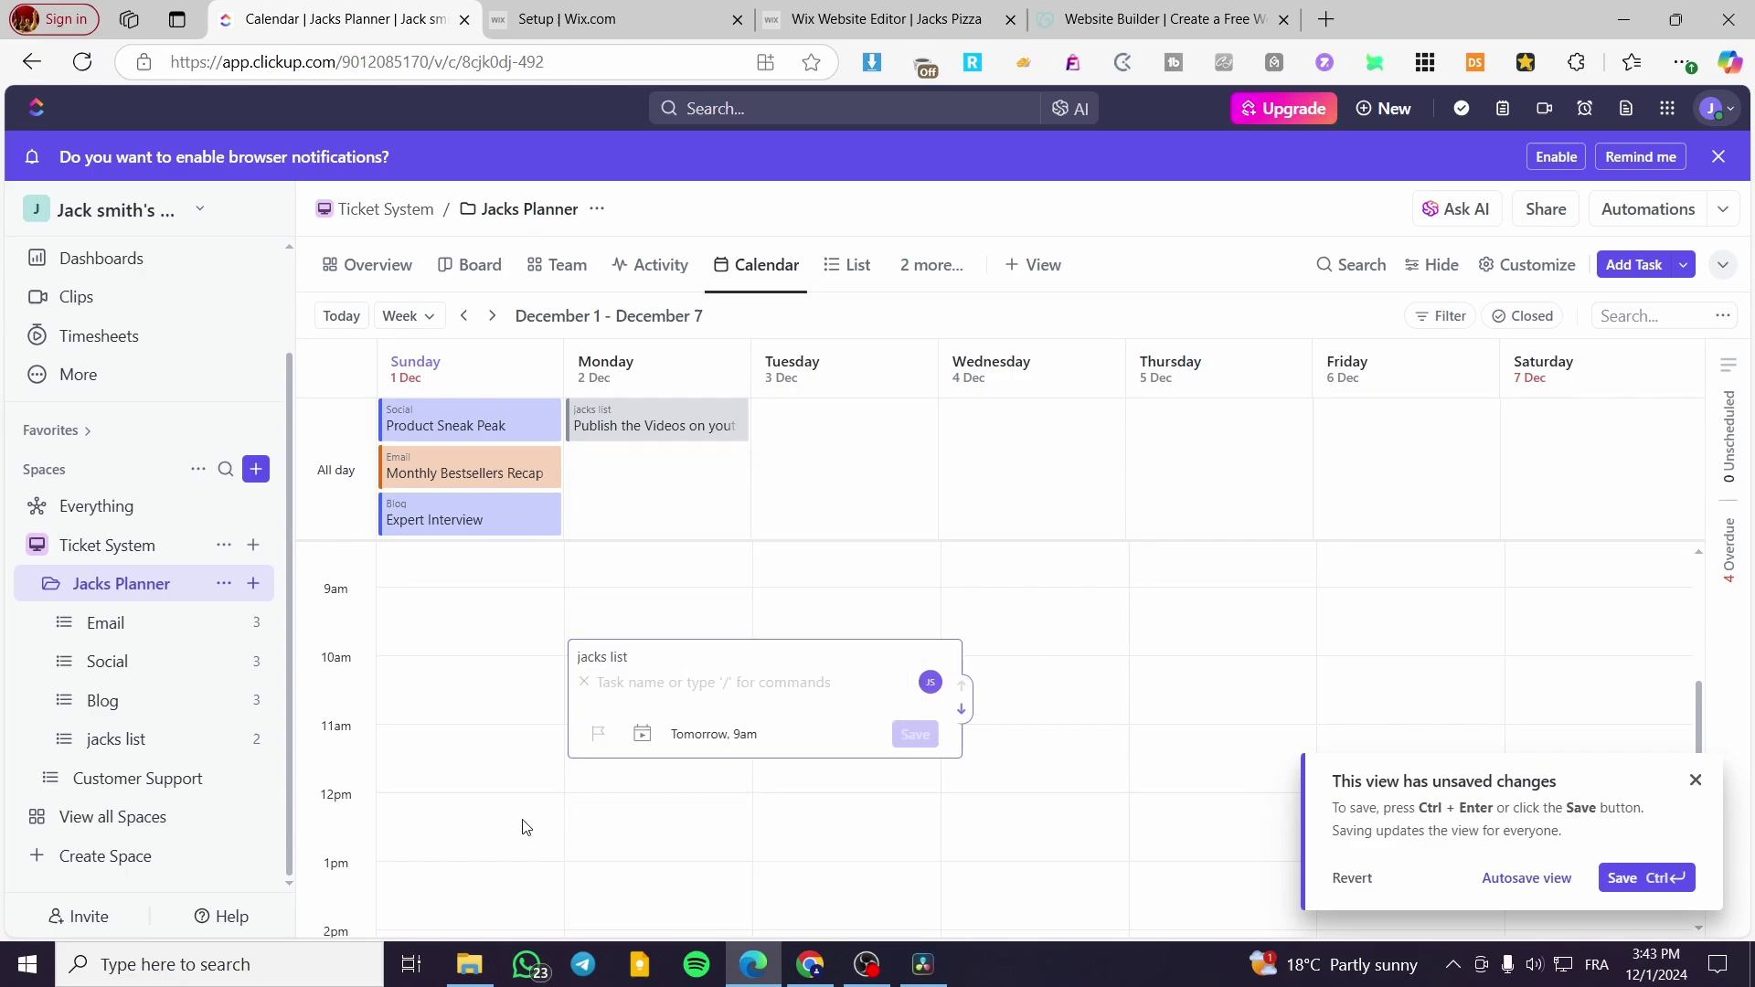
left_click(643, 735)
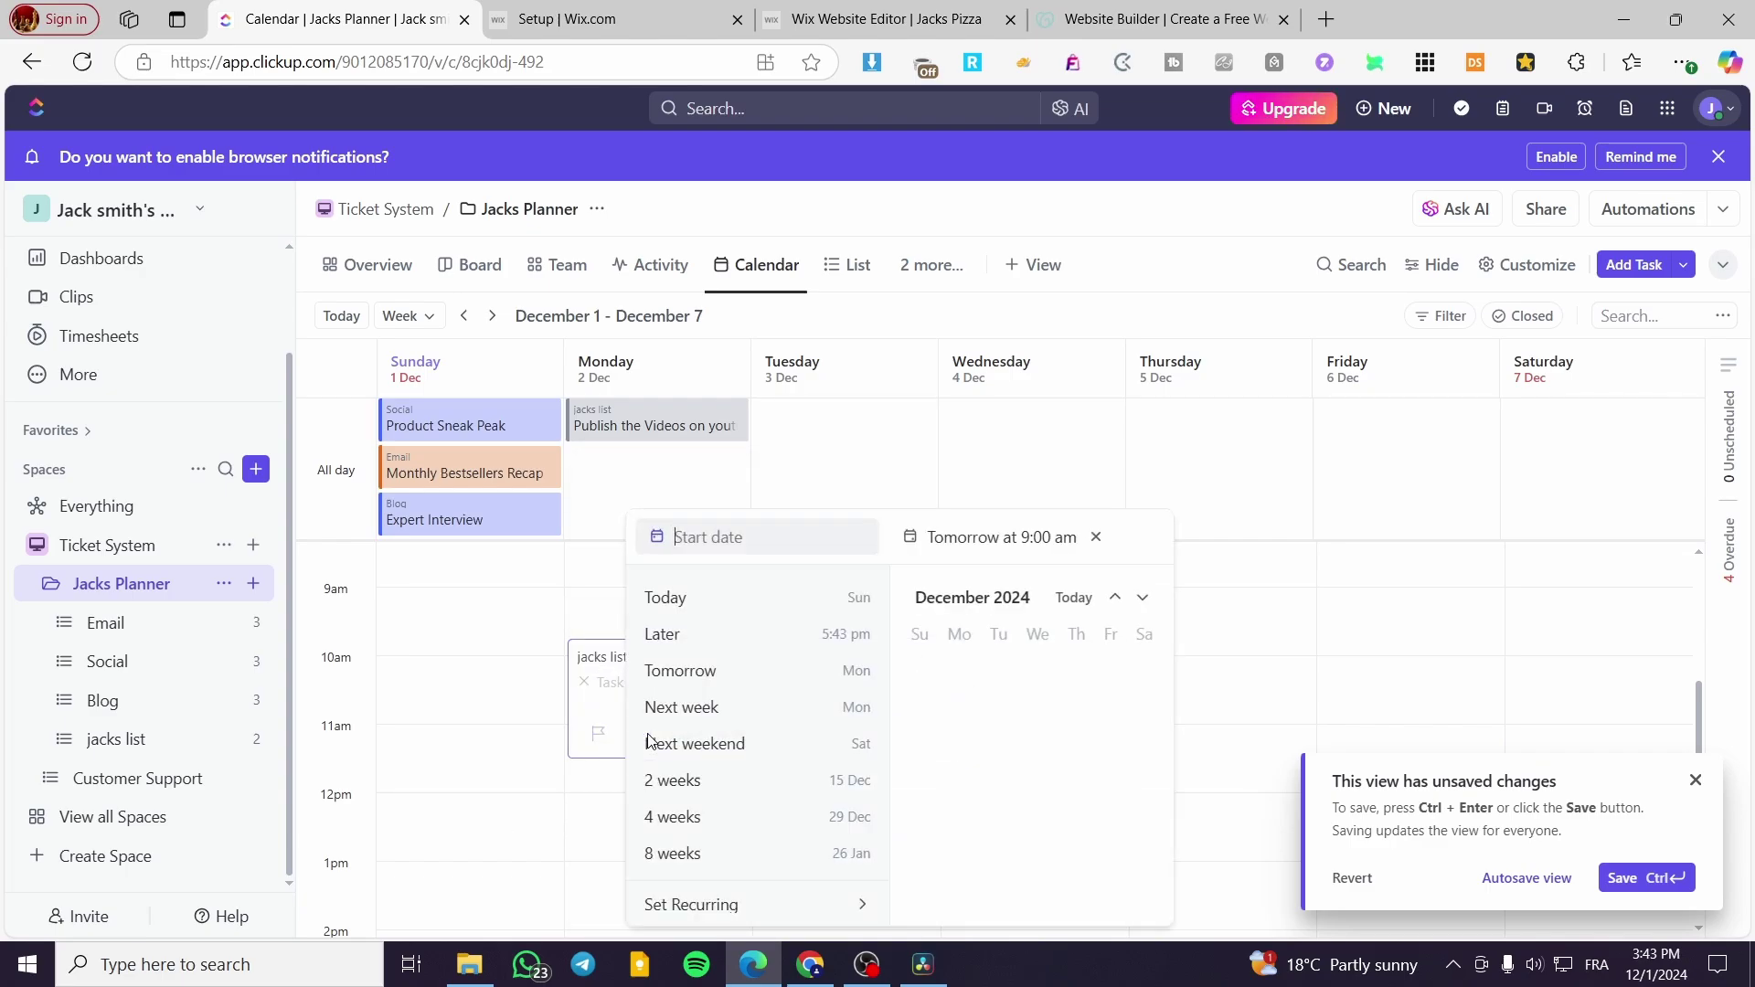
left_click(757, 678)
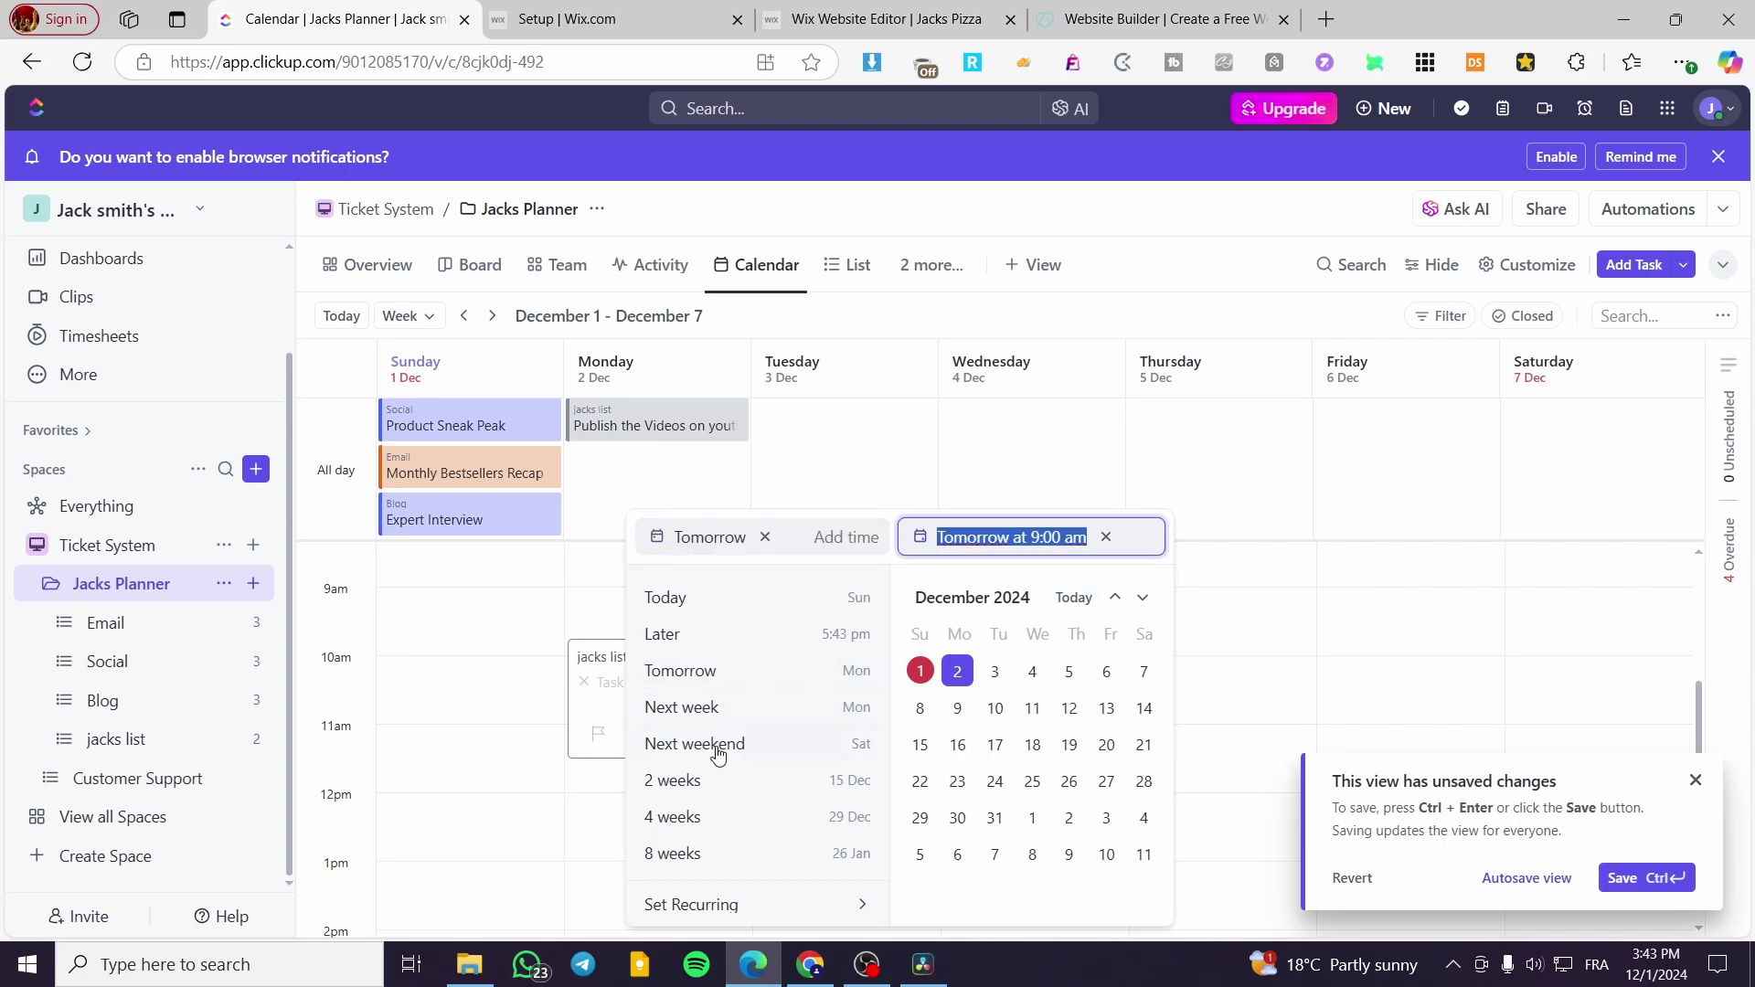
left_click(624, 680)
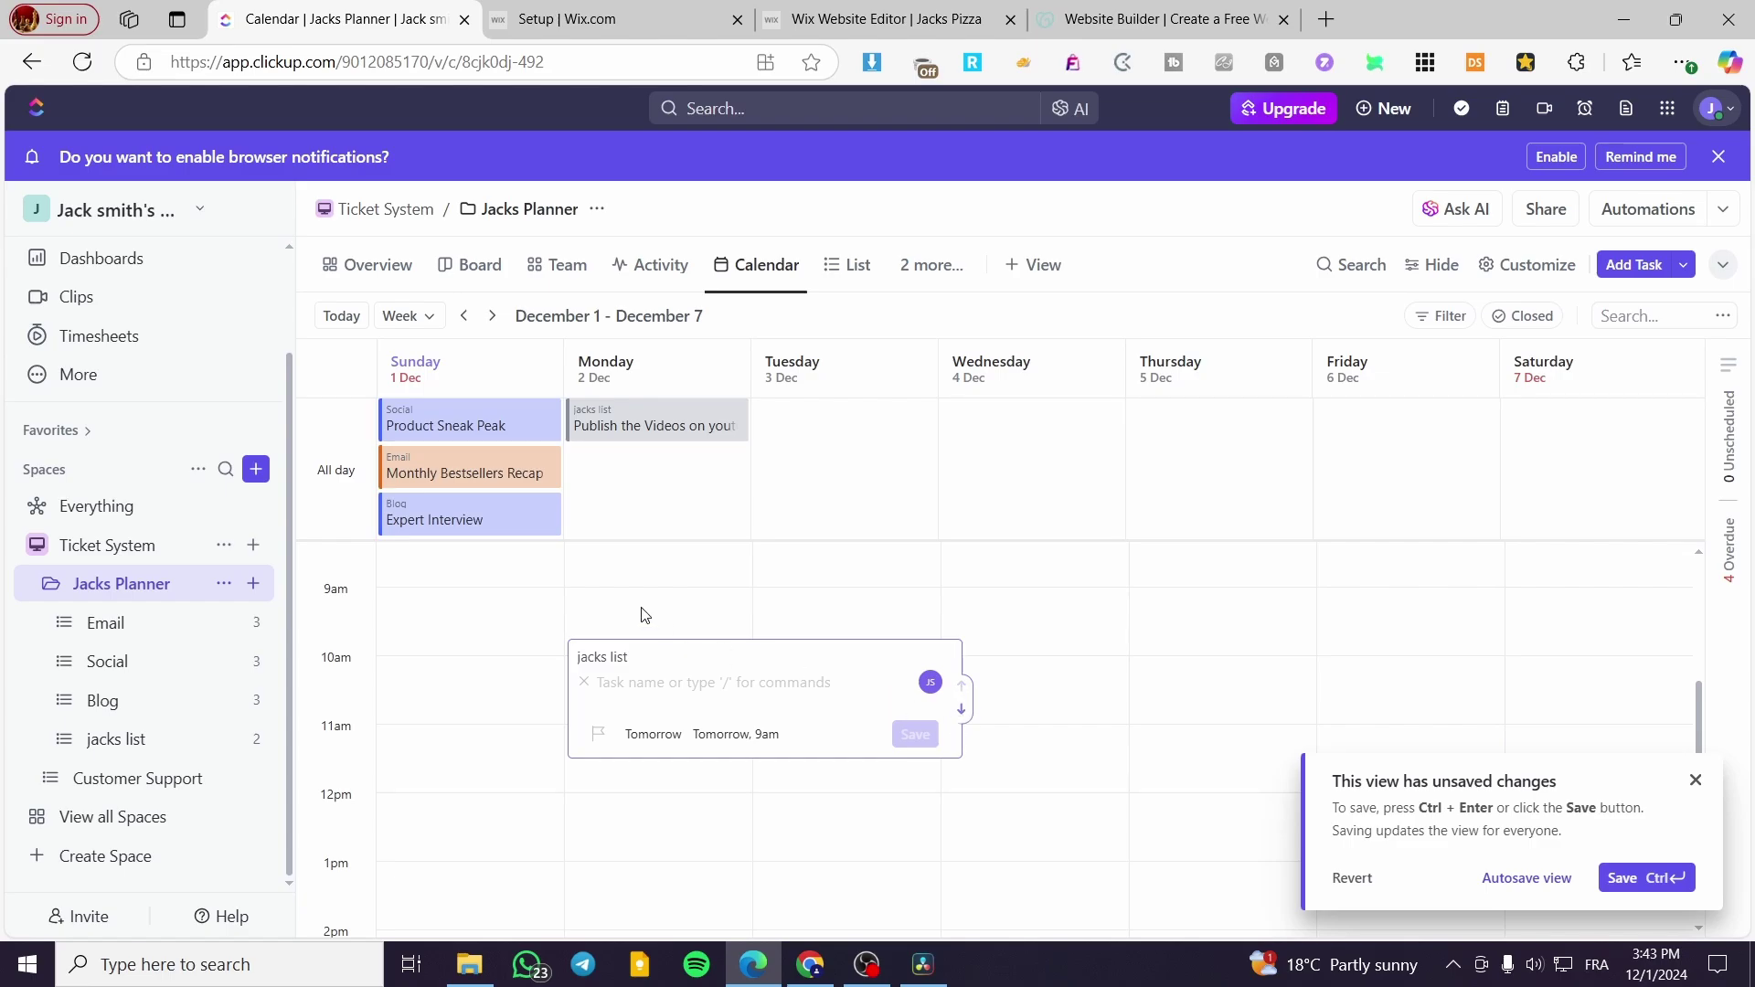
Step: Discard the quick task, try a Monday 9:30am slot, and dismiss the unsaved-changes notice
left_click(618, 623)
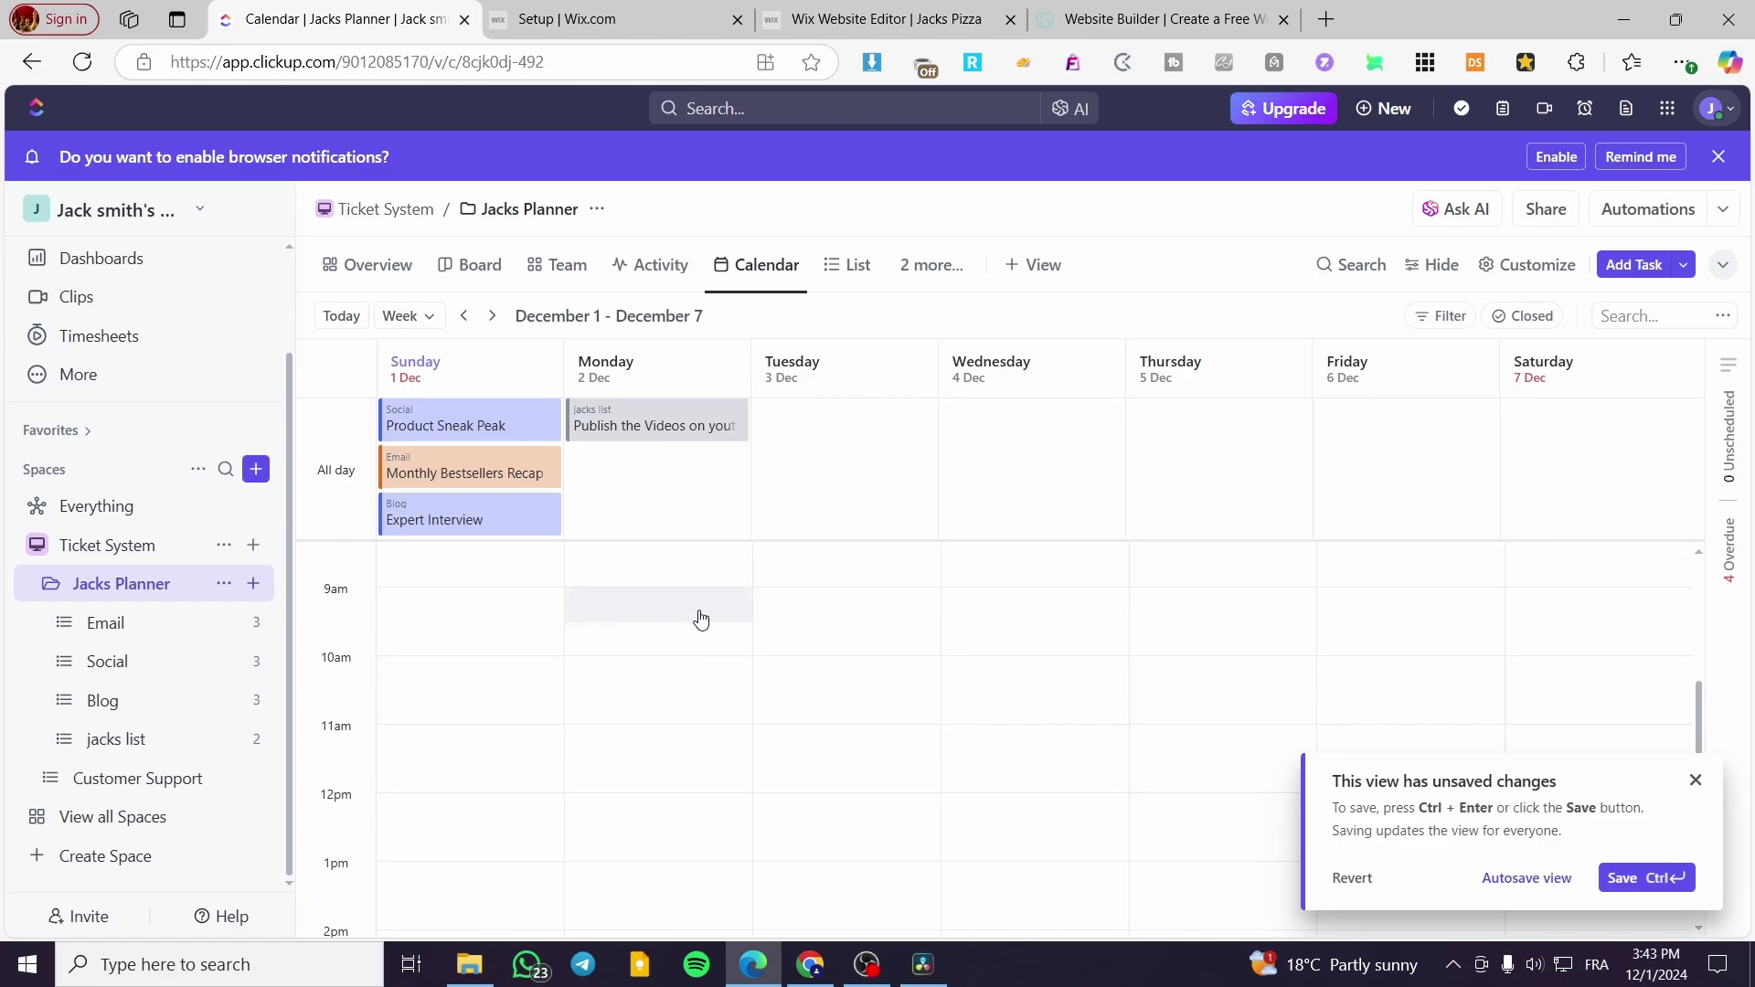
left_click(663, 649)
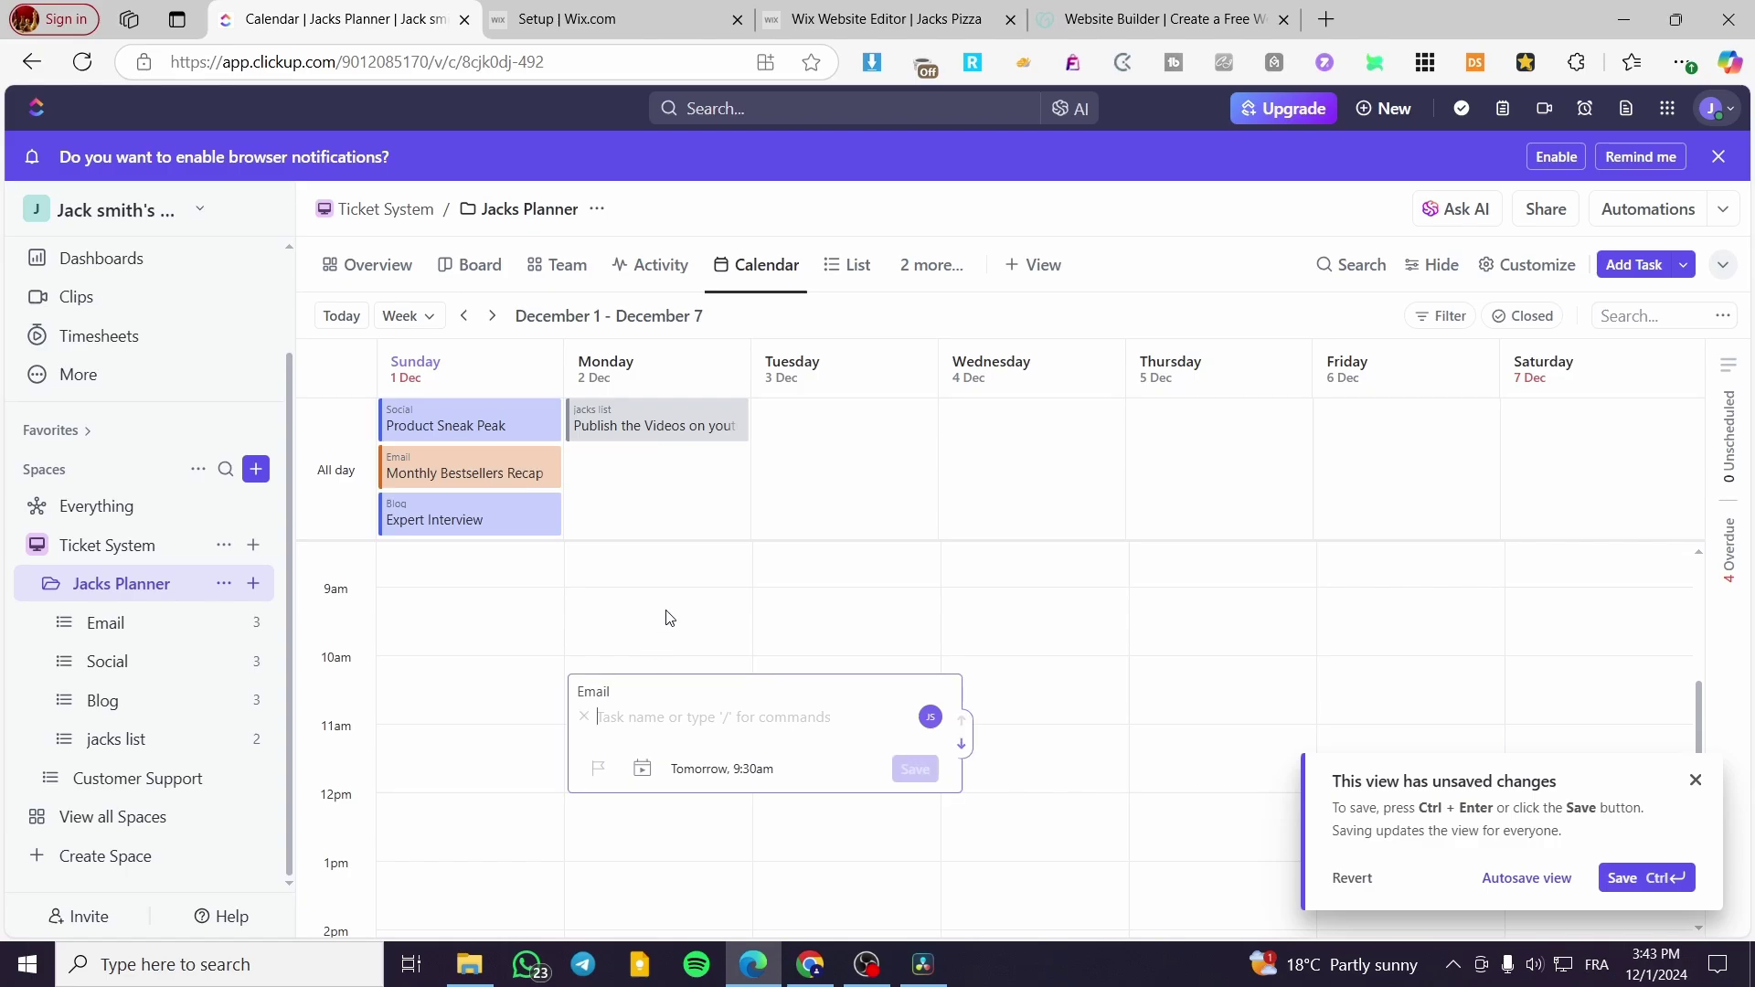
left_click(667, 619)
left_click(1694, 781)
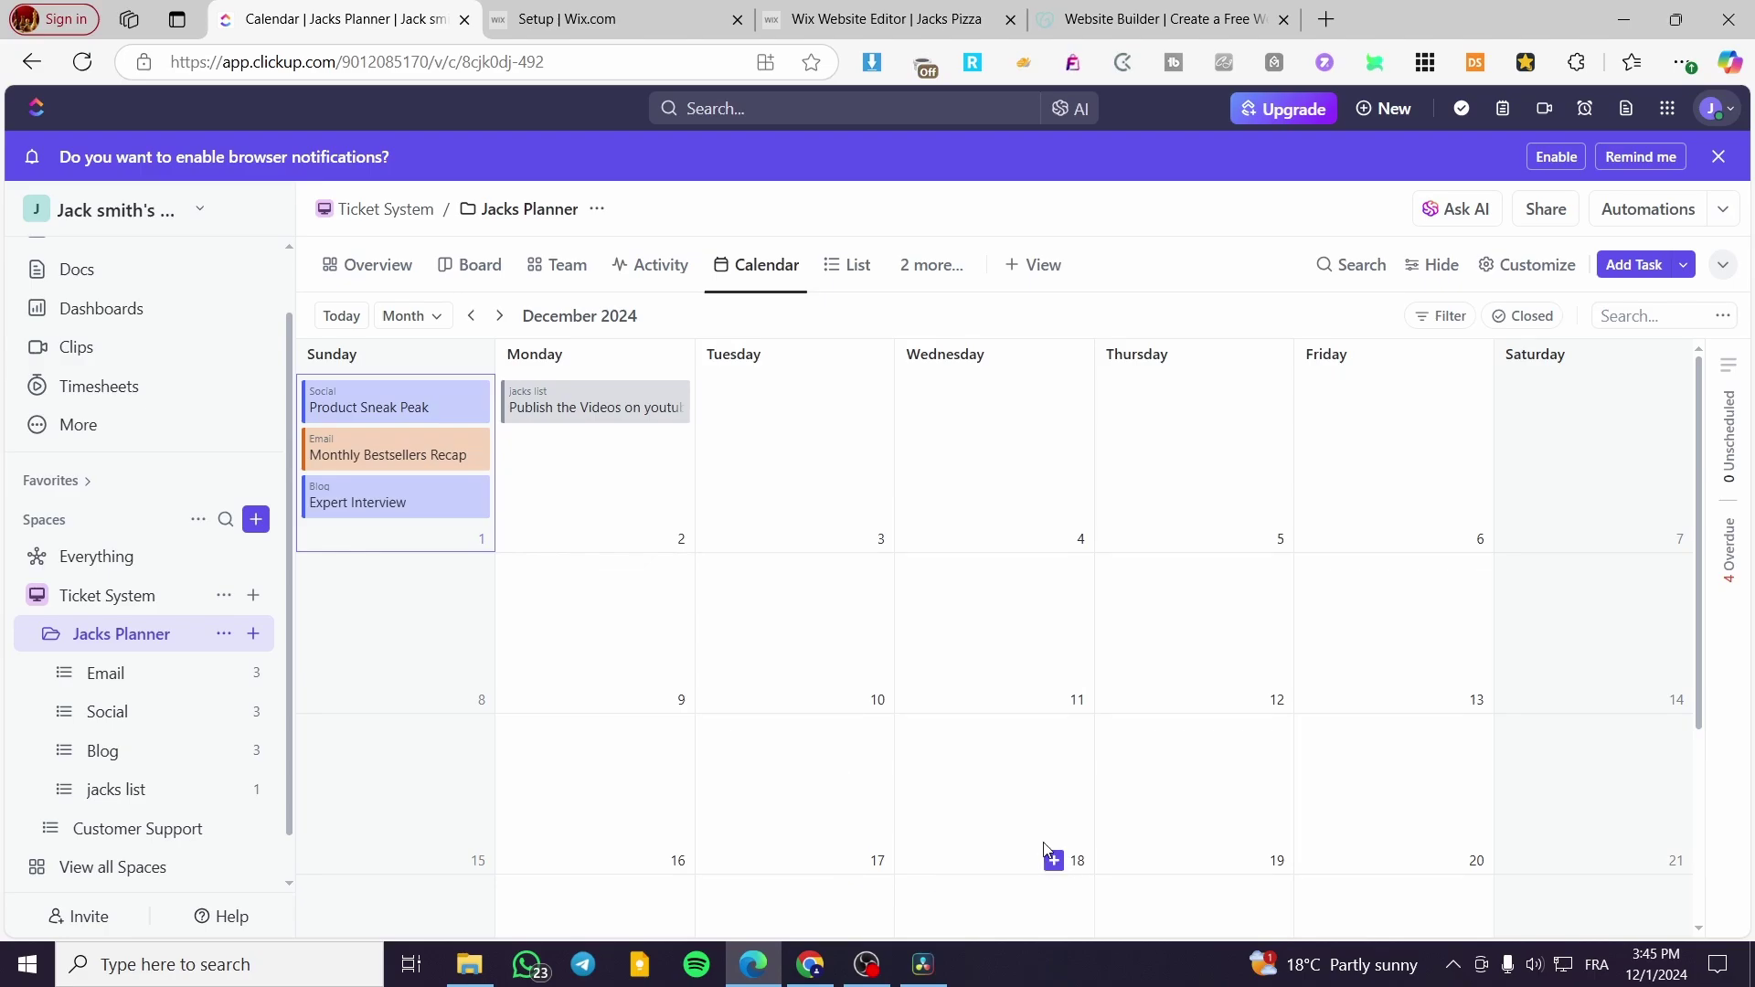
Step: Switch the Jacks Planner calendar to Month view
left_click(408, 323)
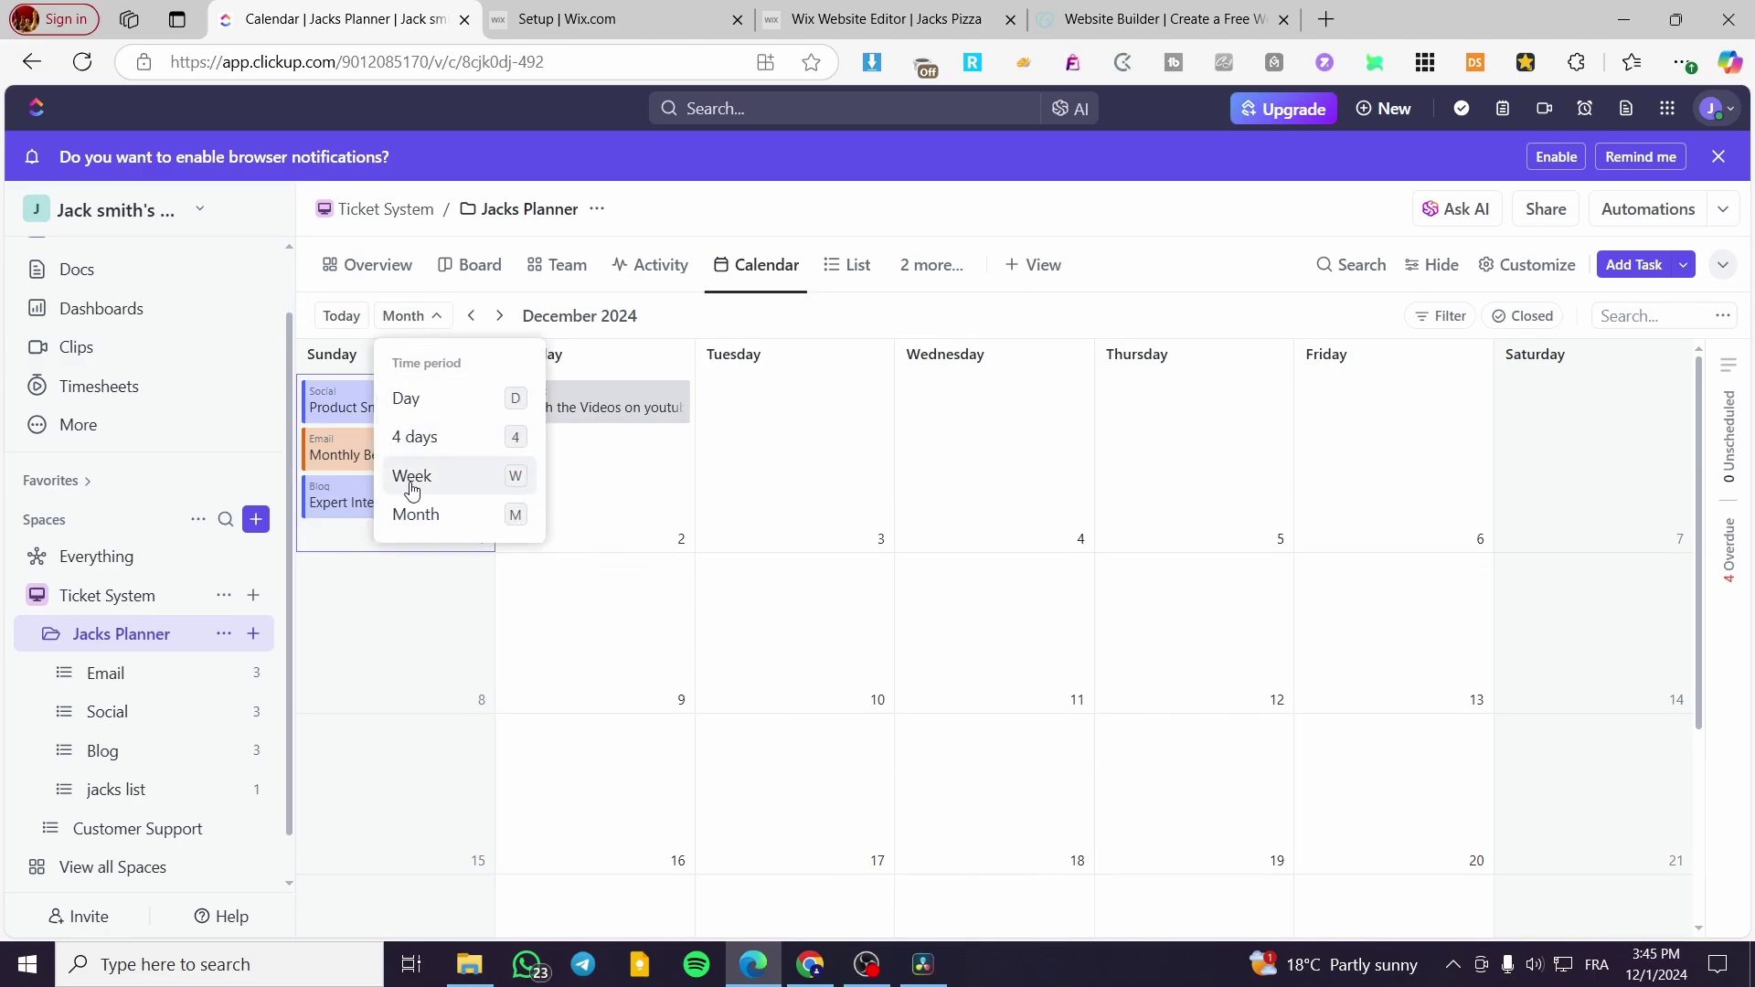
left_click(413, 513)
left_click(436, 313)
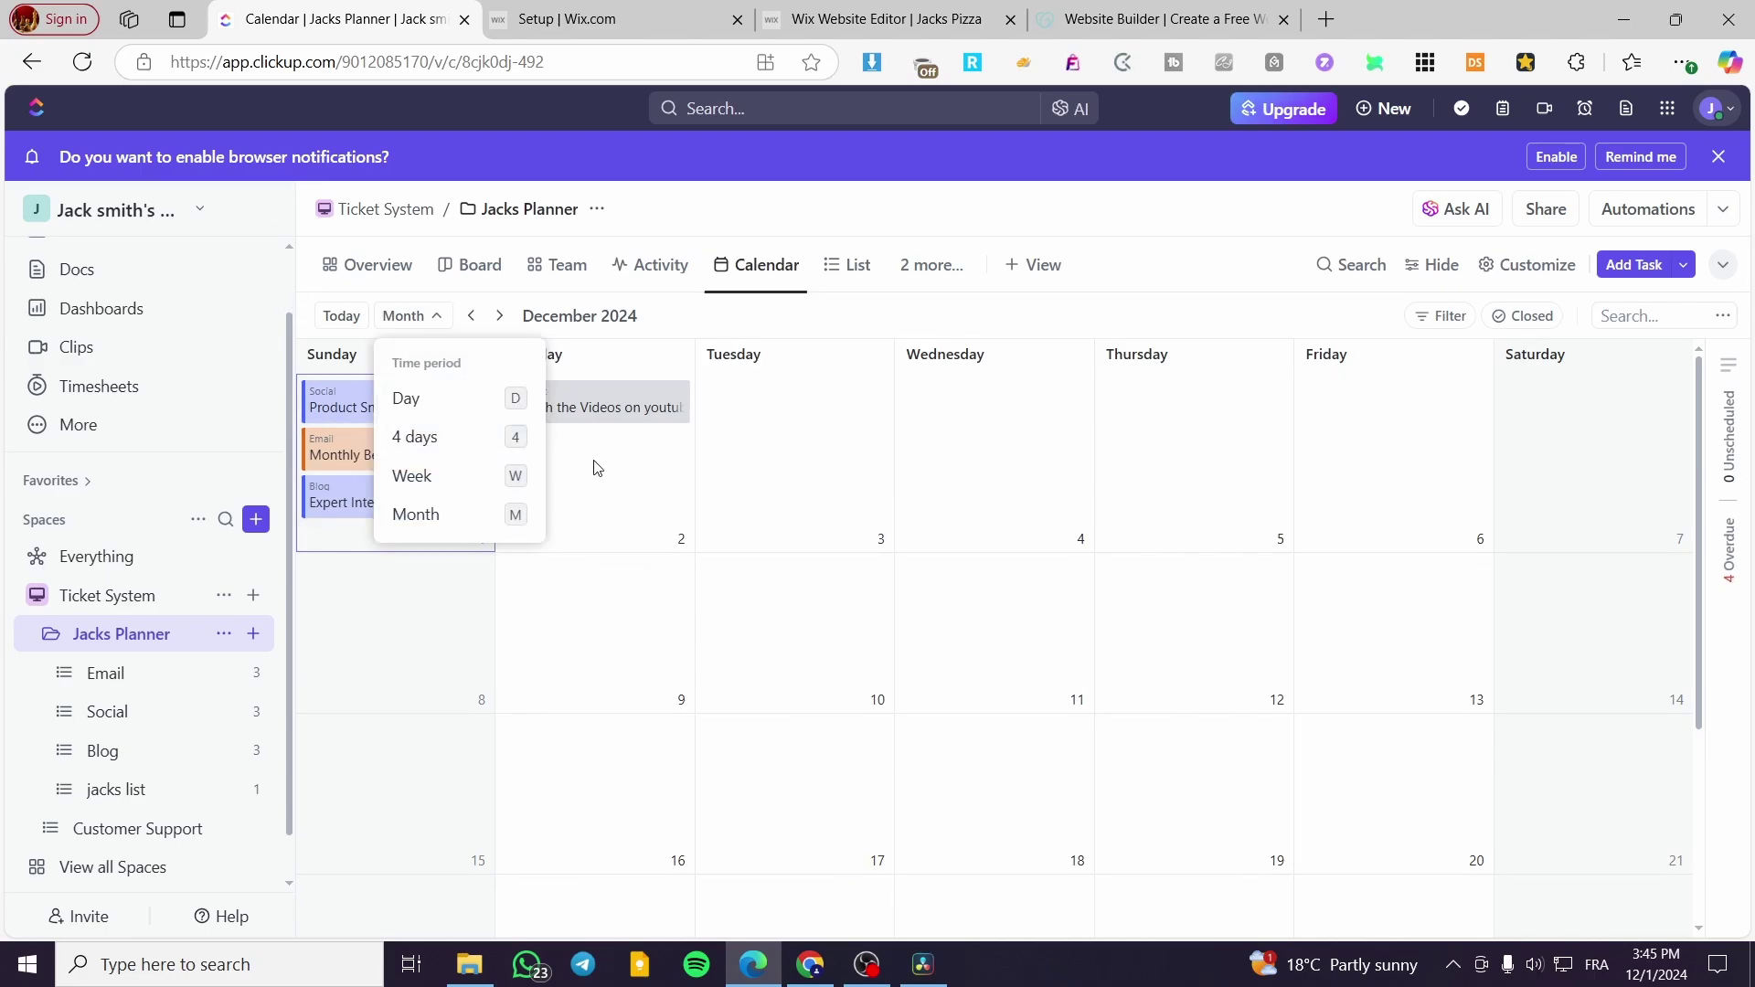
left_click(443, 725)
scroll(435, 658, "down", 2)
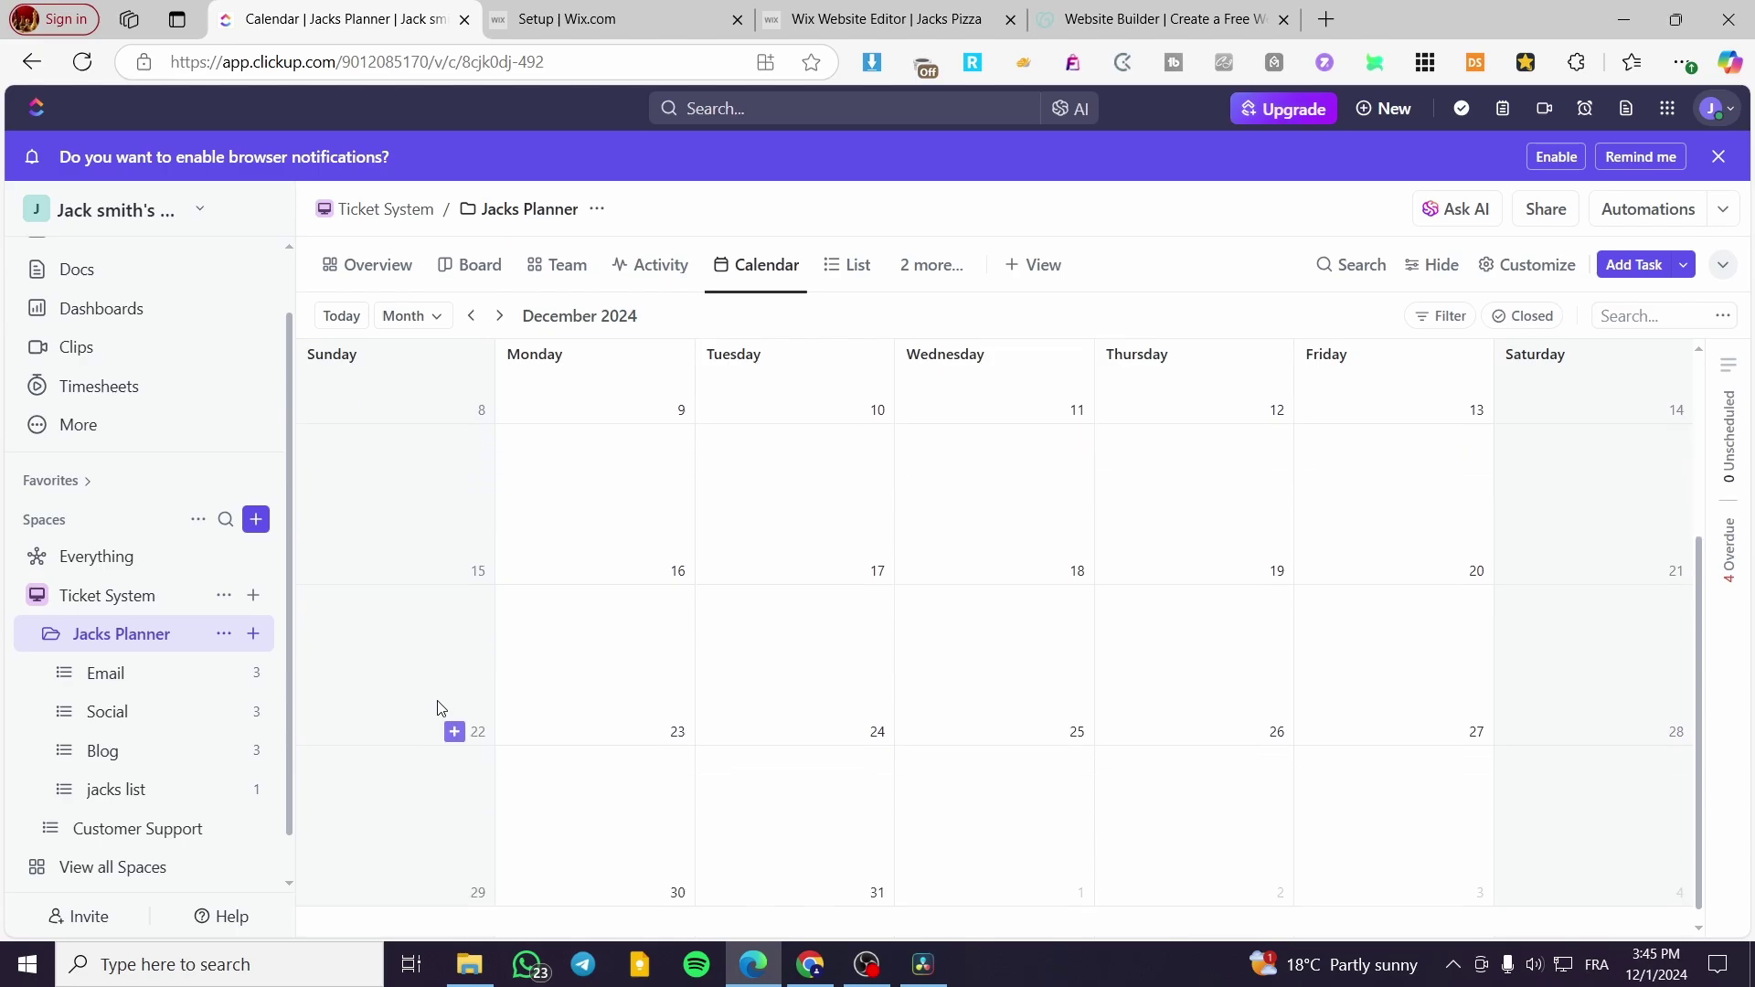
scroll(439, 705, "up", 2)
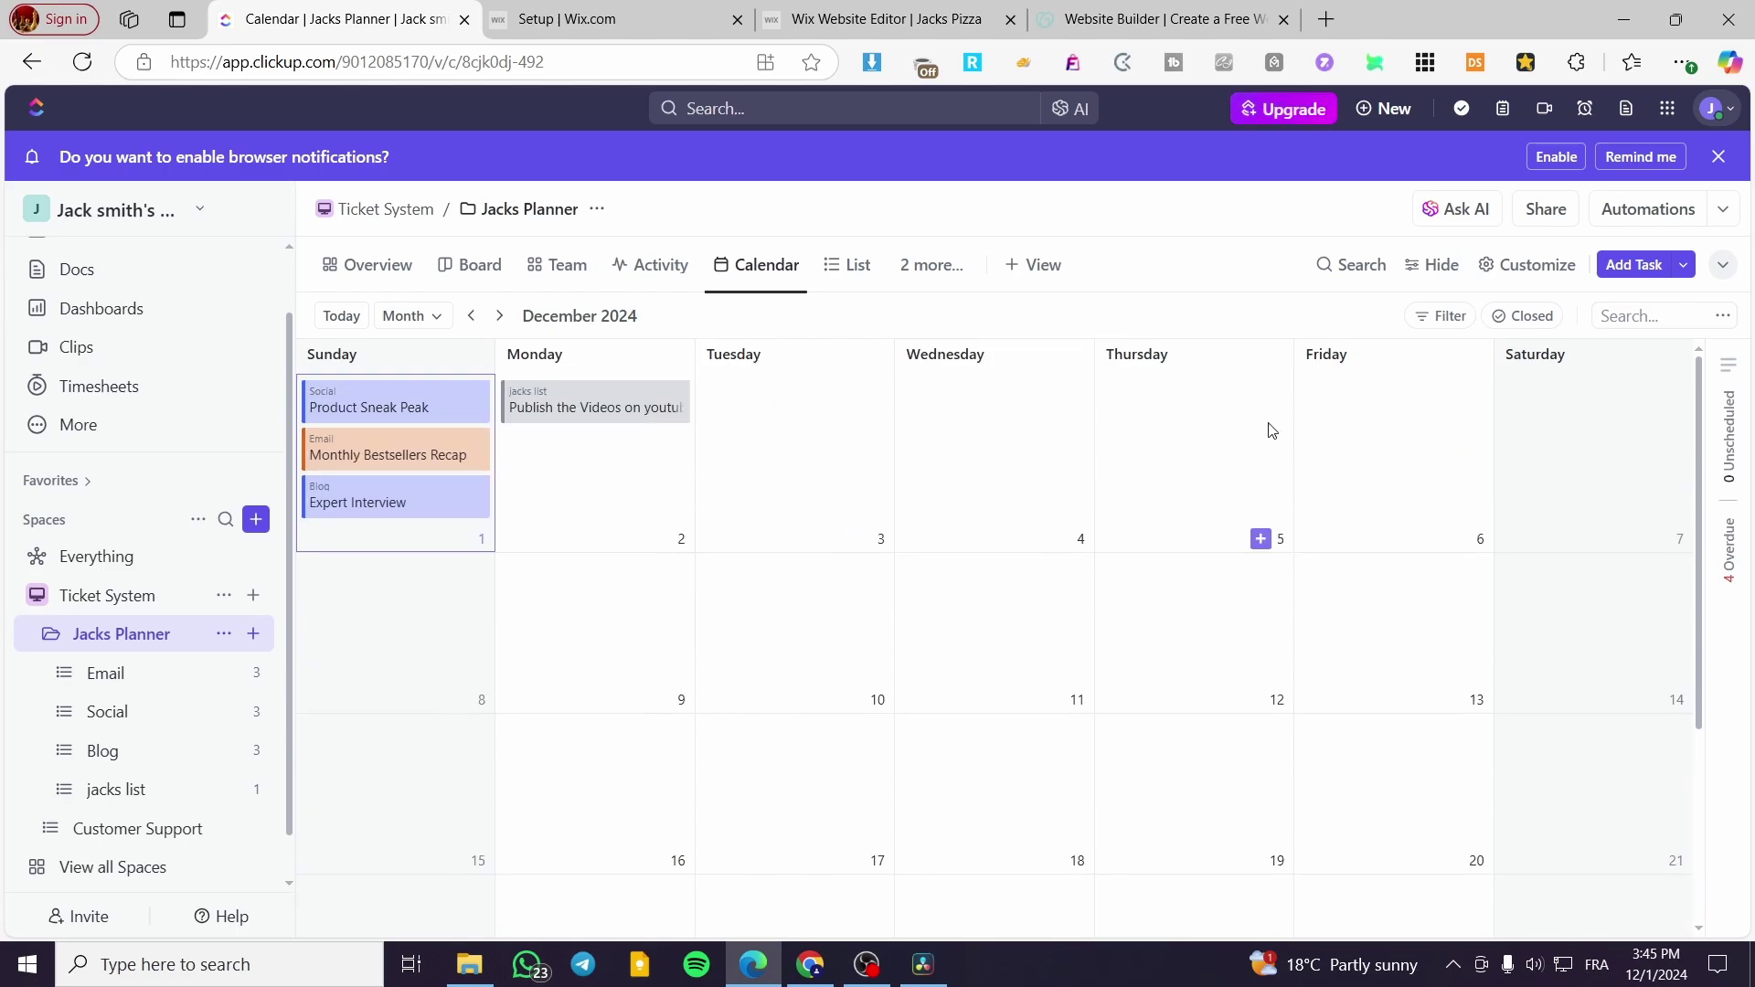
scroll(1248, 710, "down", 2)
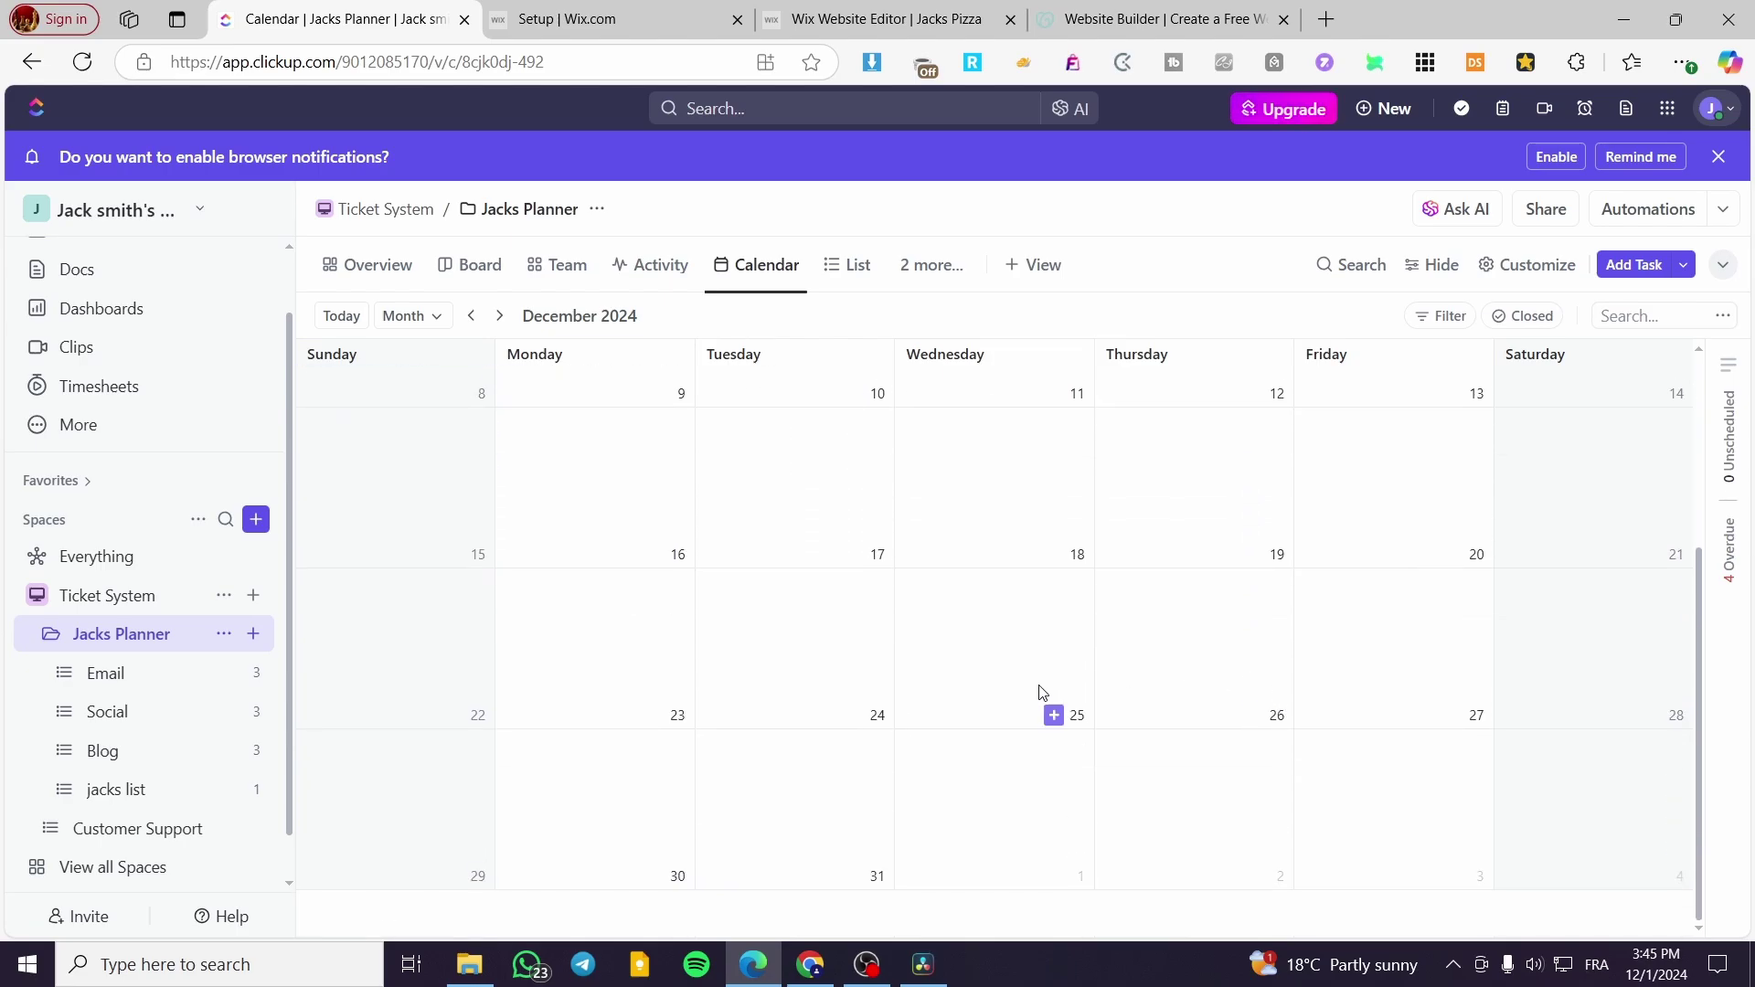
scroll(1243, 777, "up", 2)
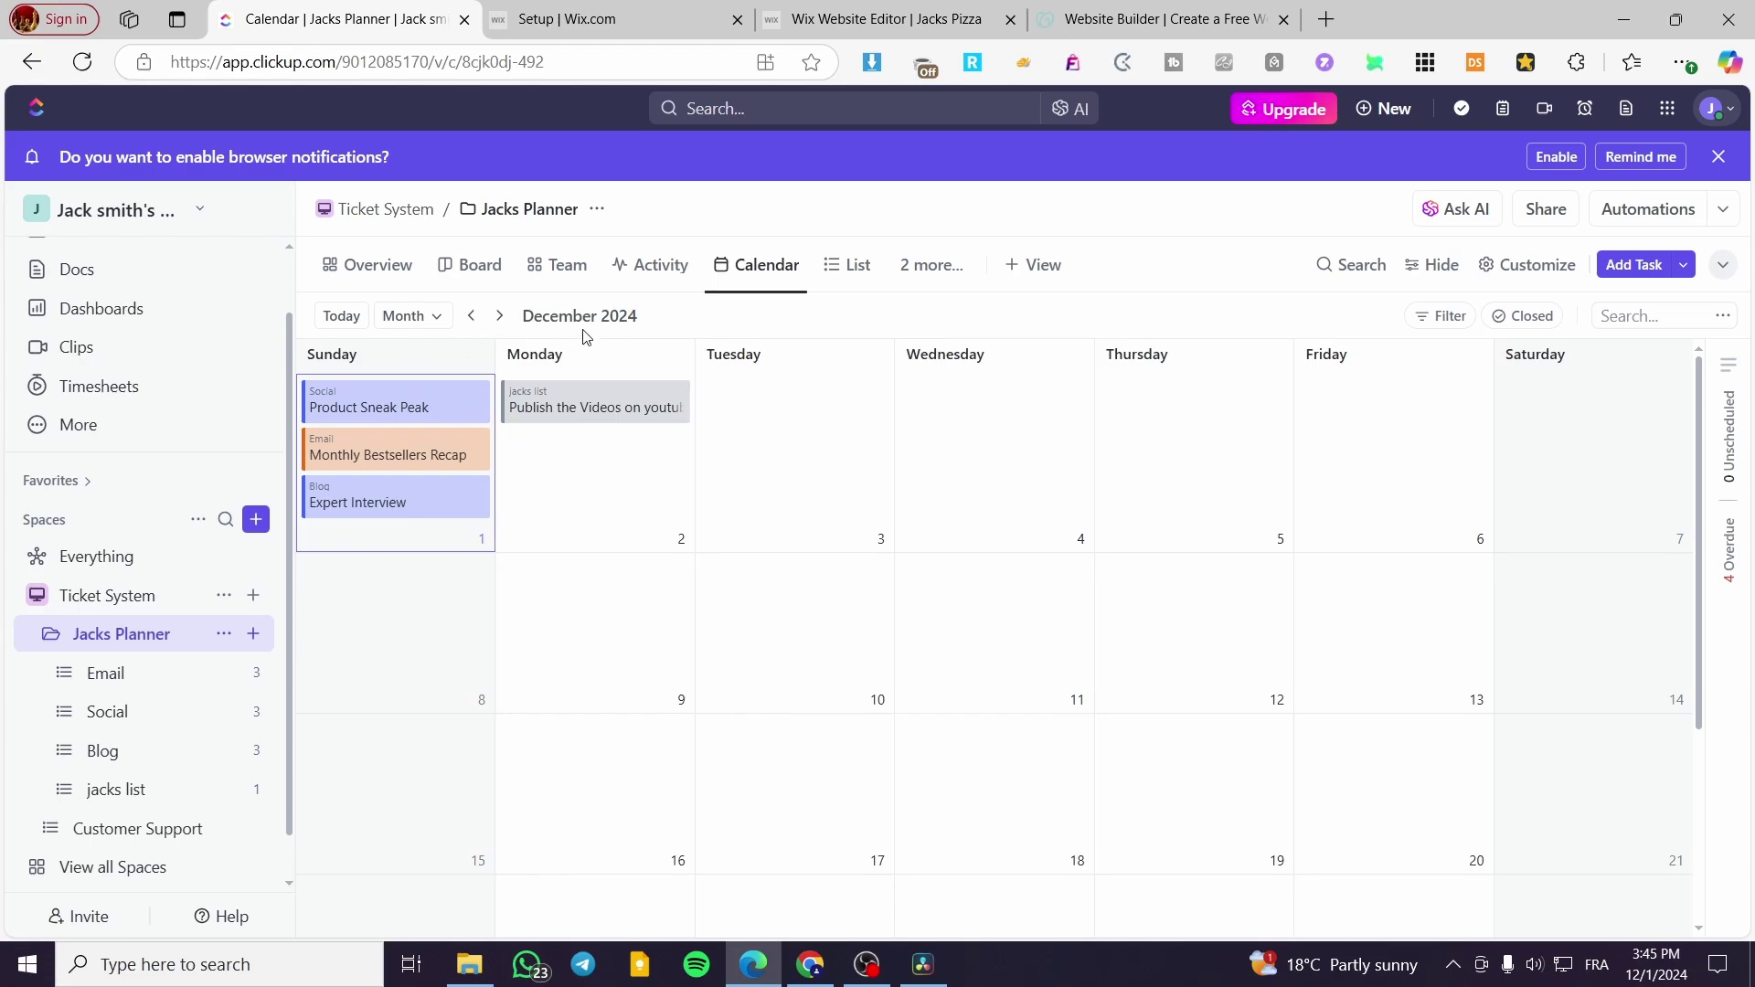
Step: Browse between November 2024 and January 2025, stopping on January 2025
left_click(470, 315)
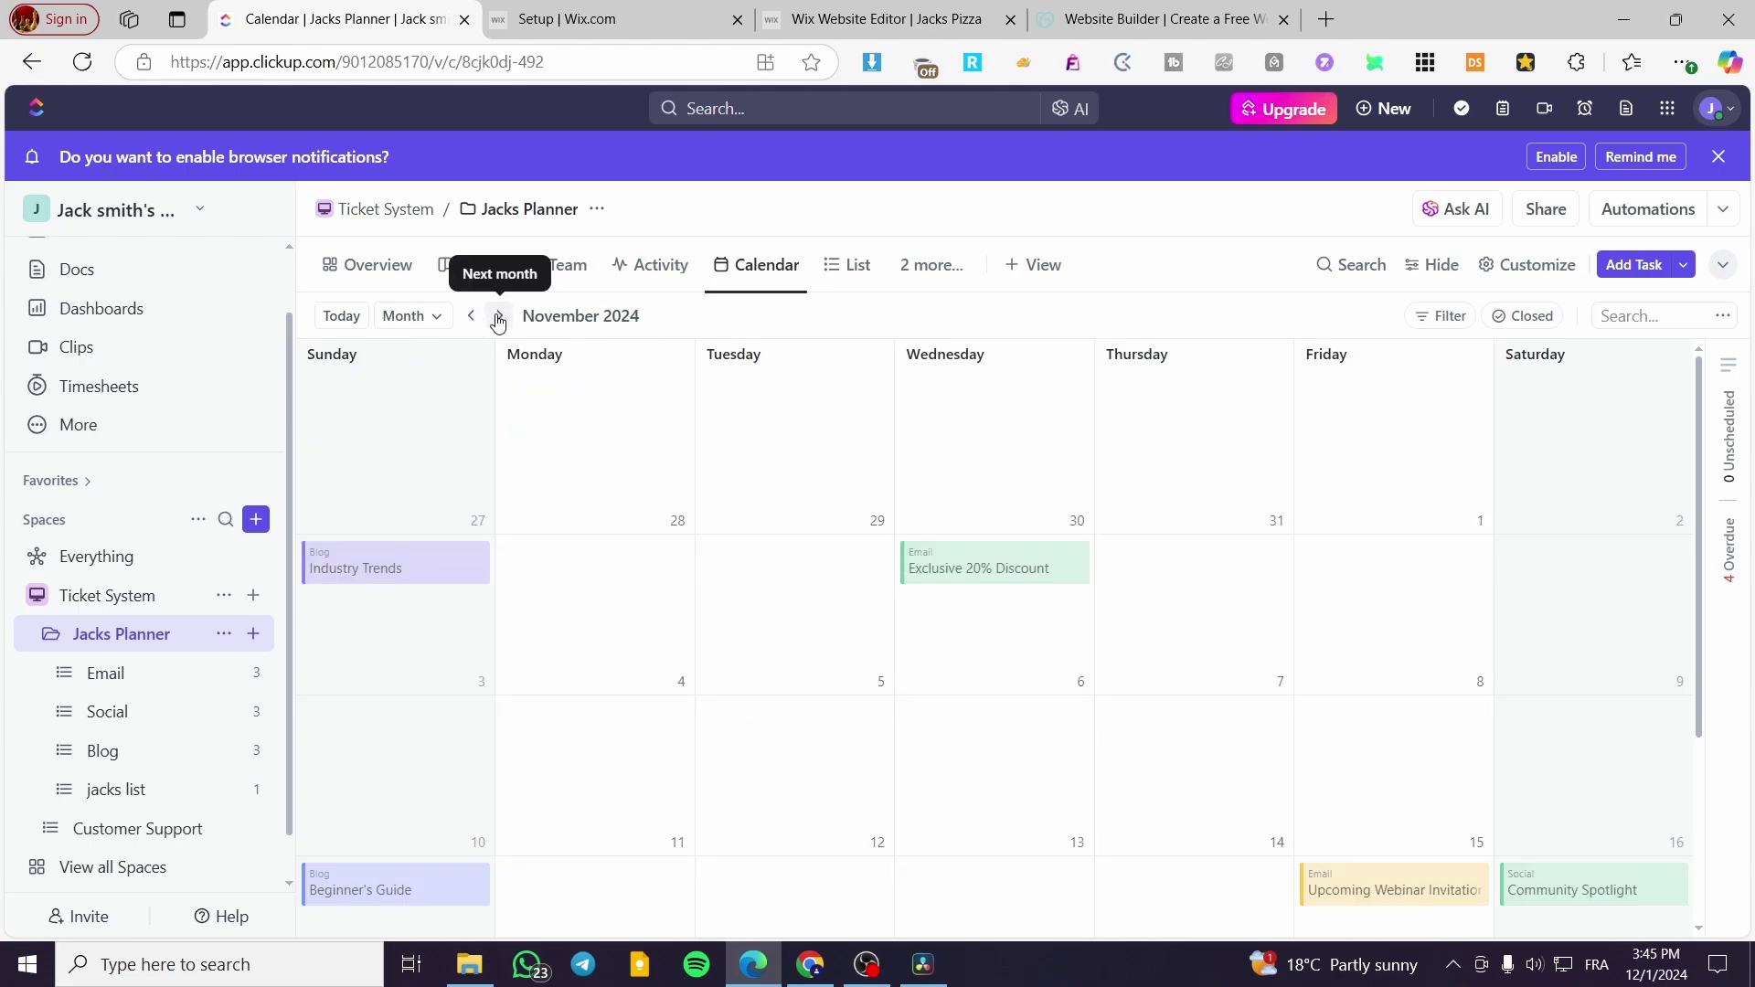
left_click(498, 316)
left_click(498, 316)
left_click(471, 315)
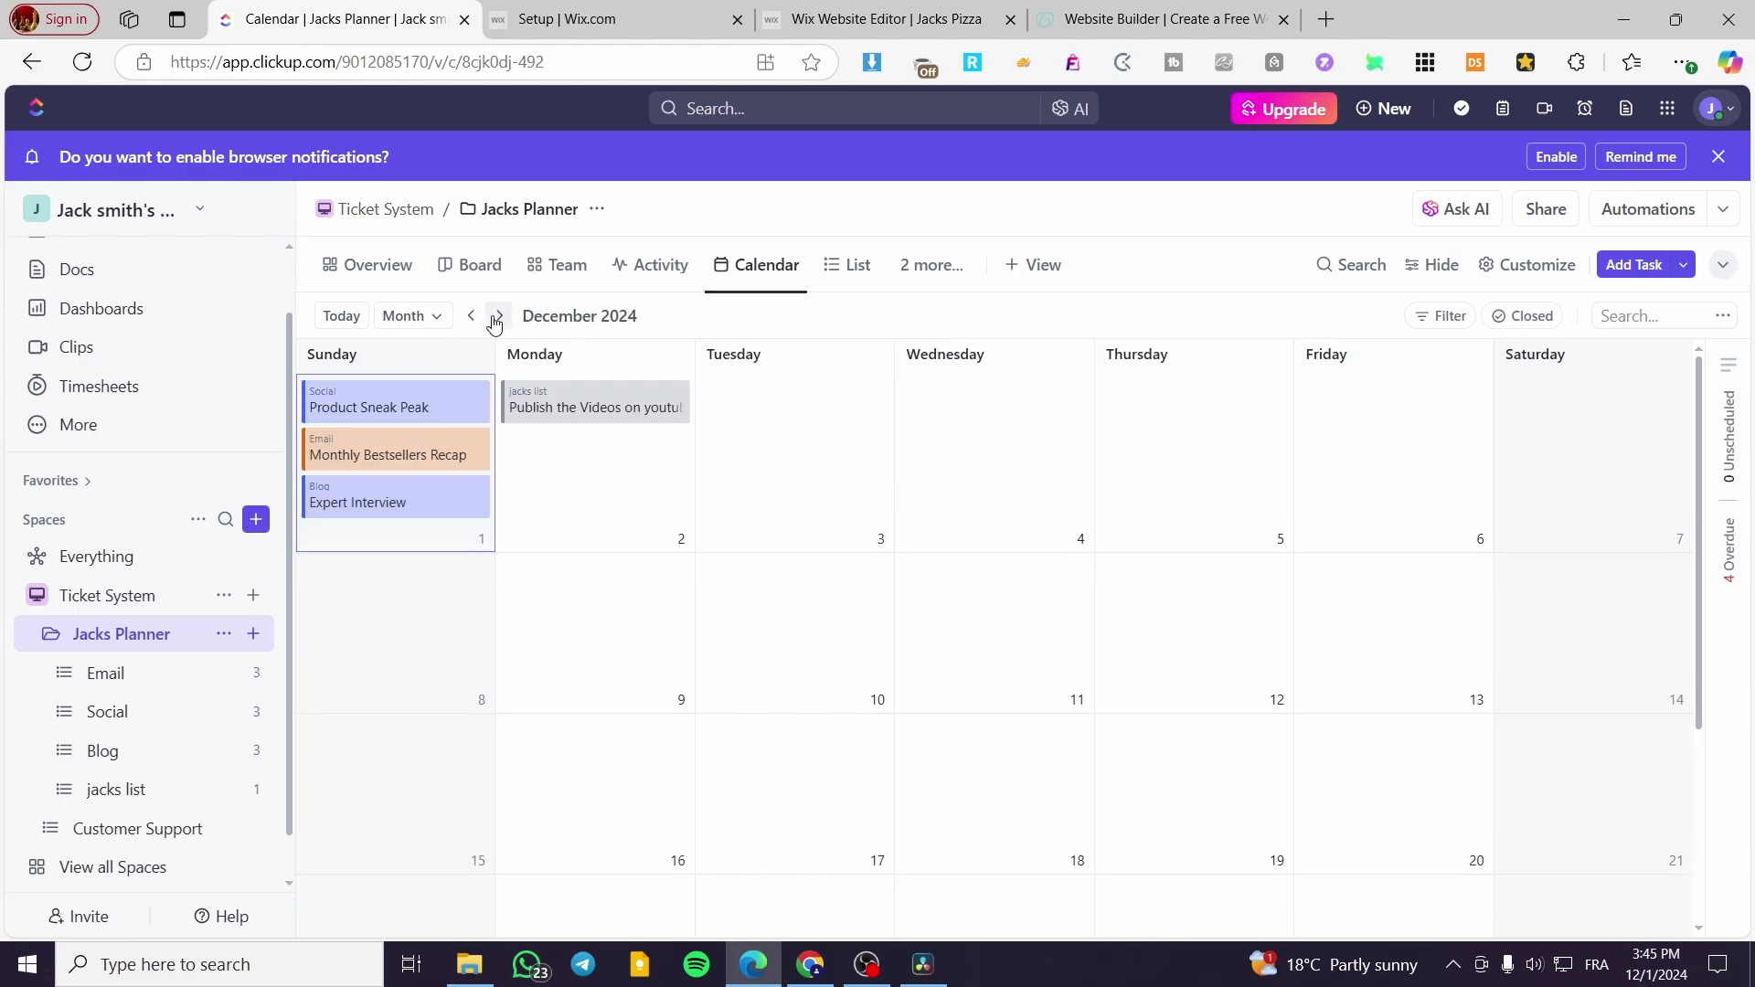
left_click(498, 315)
left_click(471, 316)
left_click(471, 316)
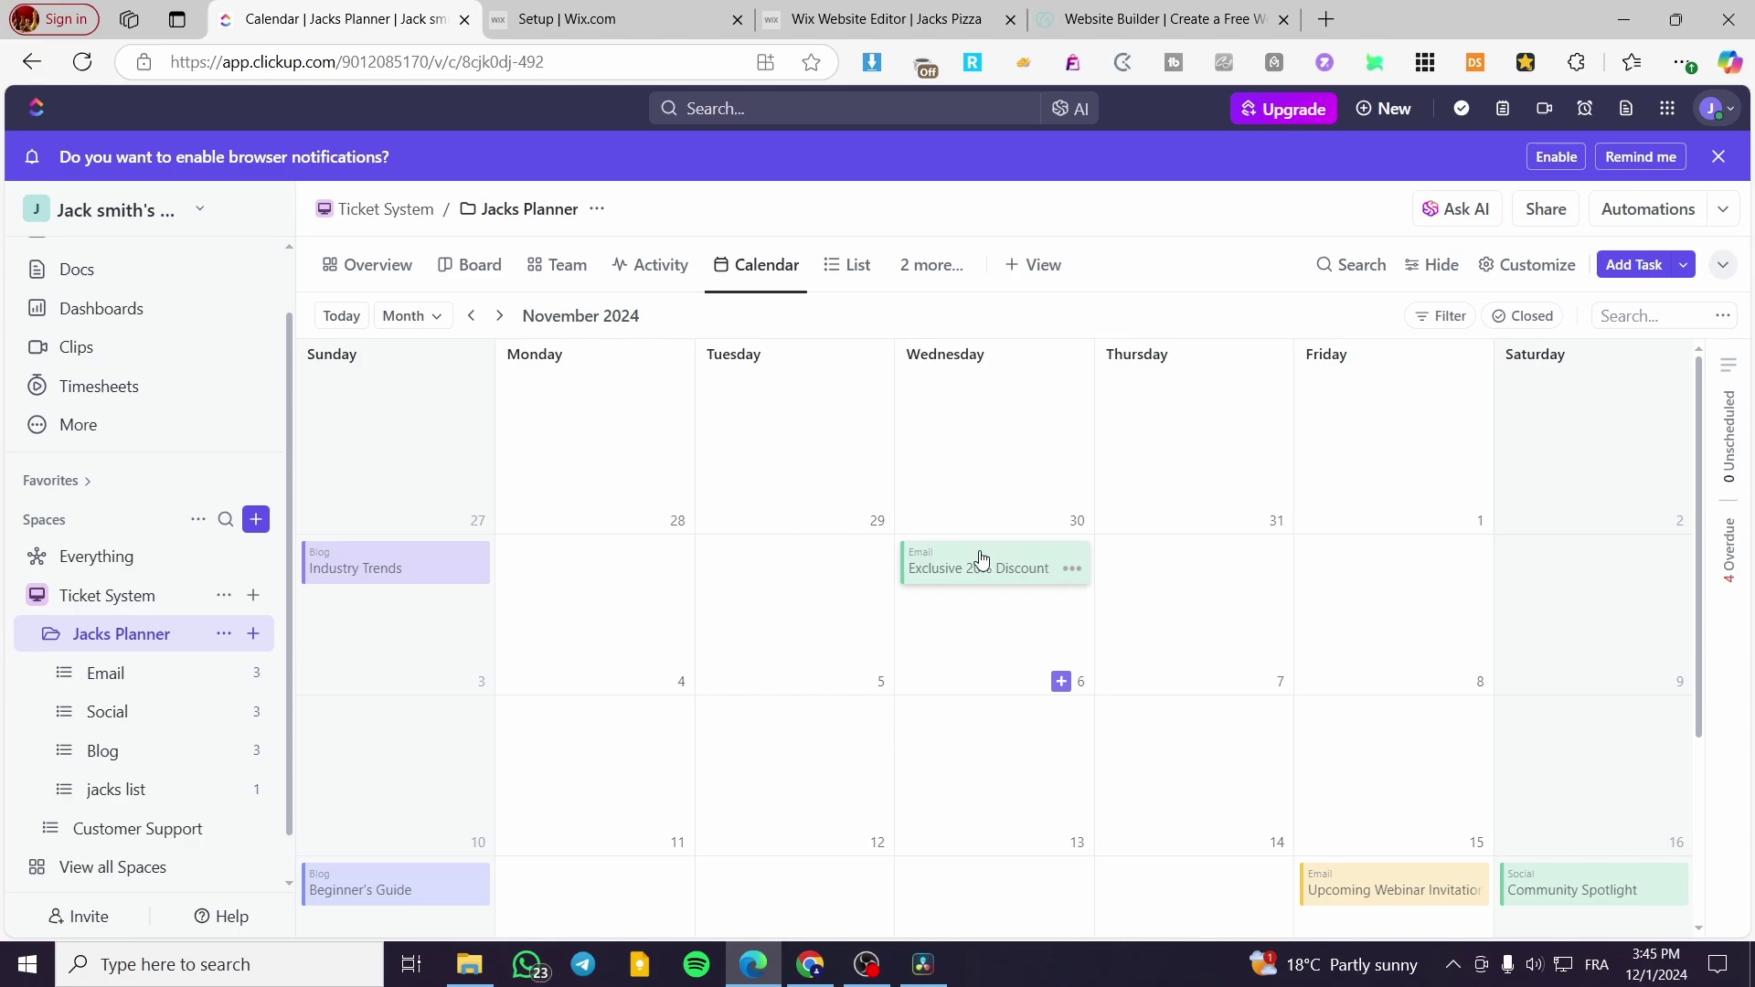
left_click(497, 317)
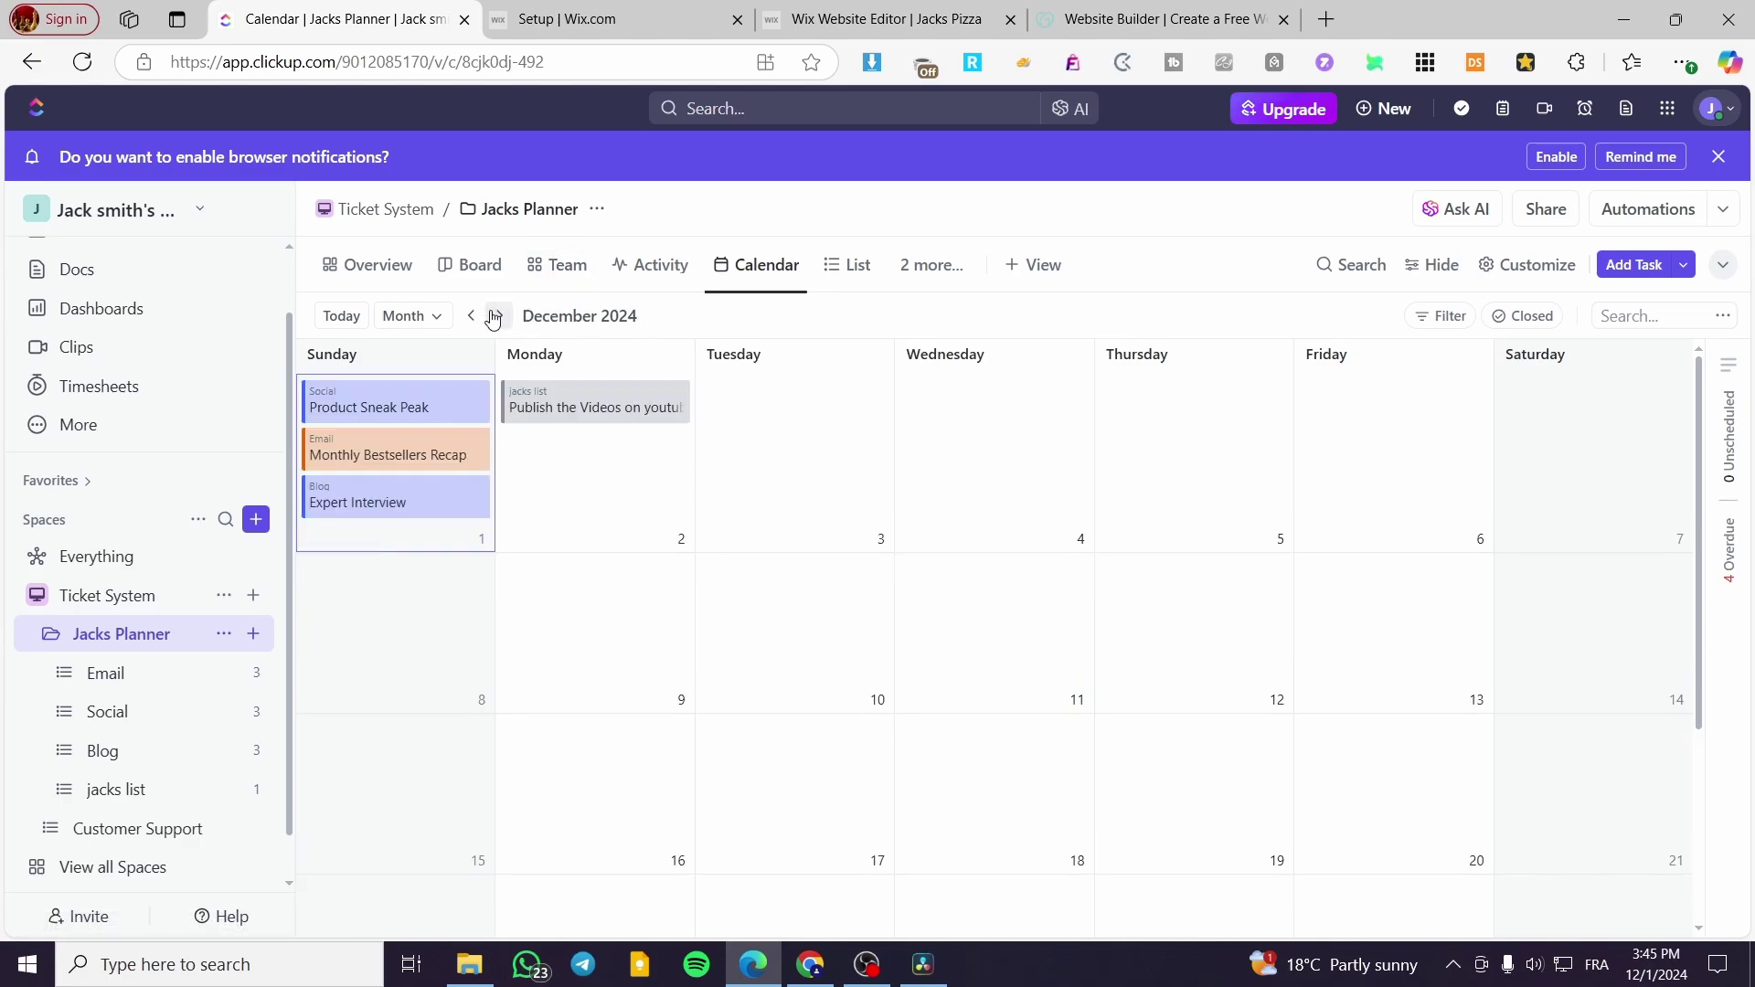
left_click(495, 316)
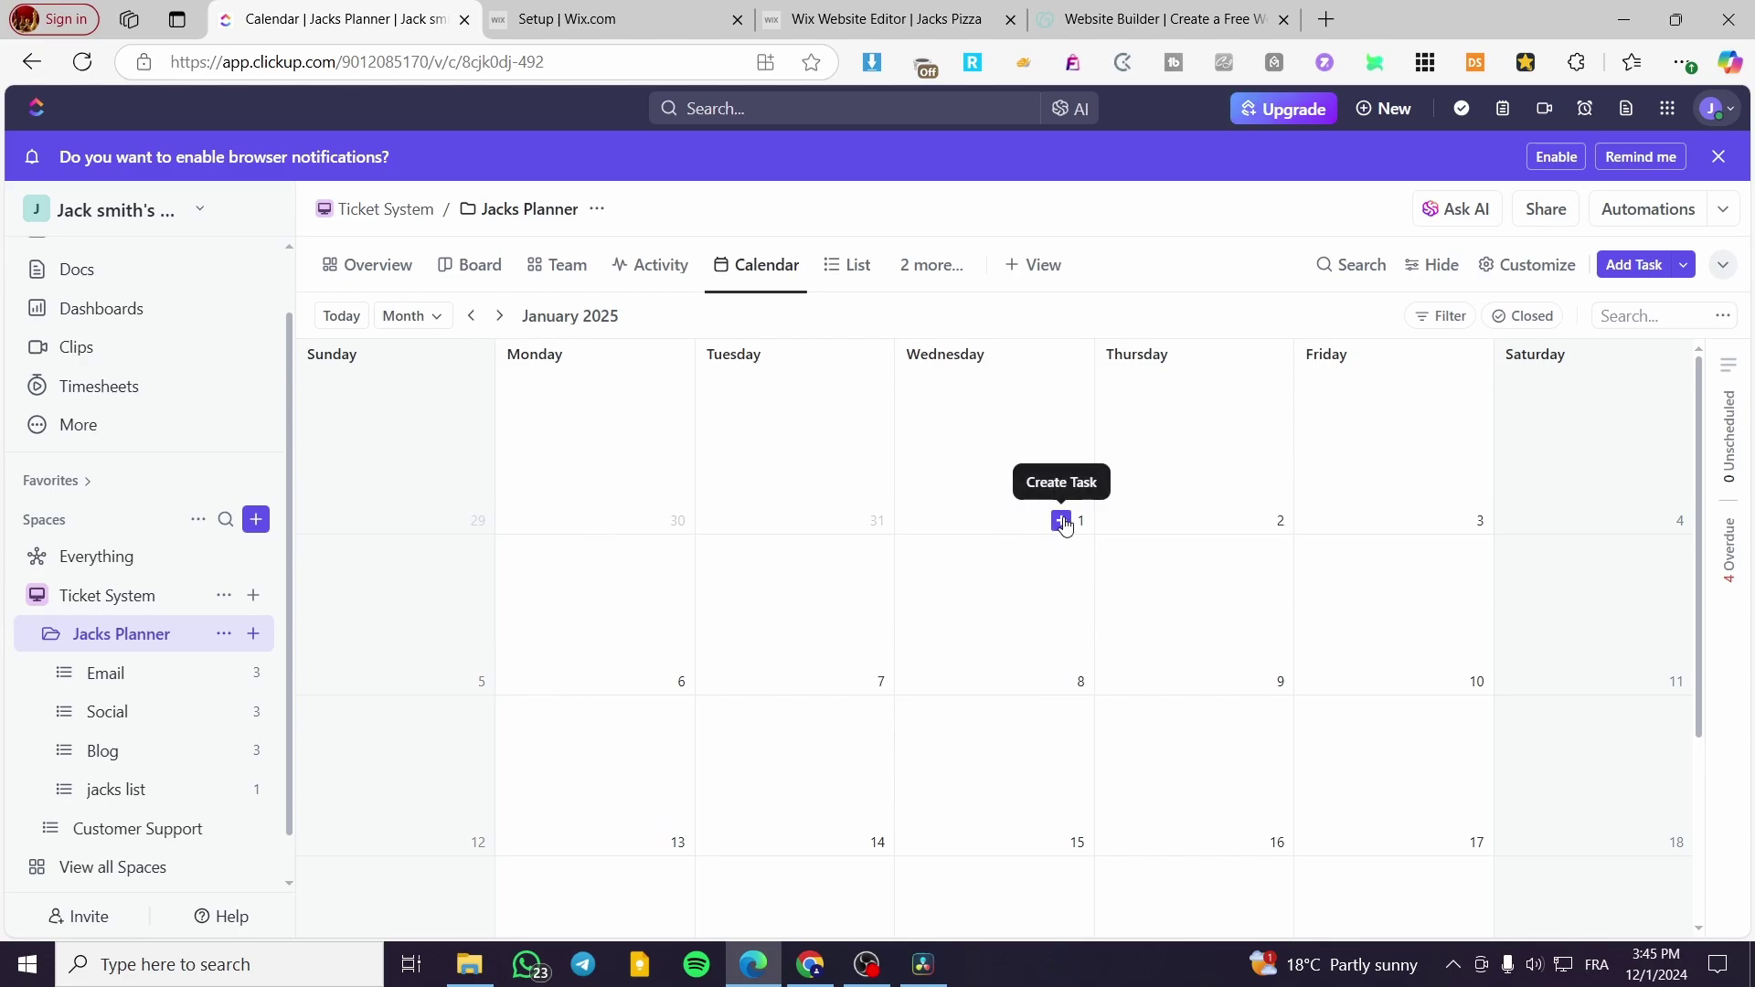
Step: Add a task 'Set Up the New Budget' on 1 January 2025, filed in jacks list
left_click(1063, 521)
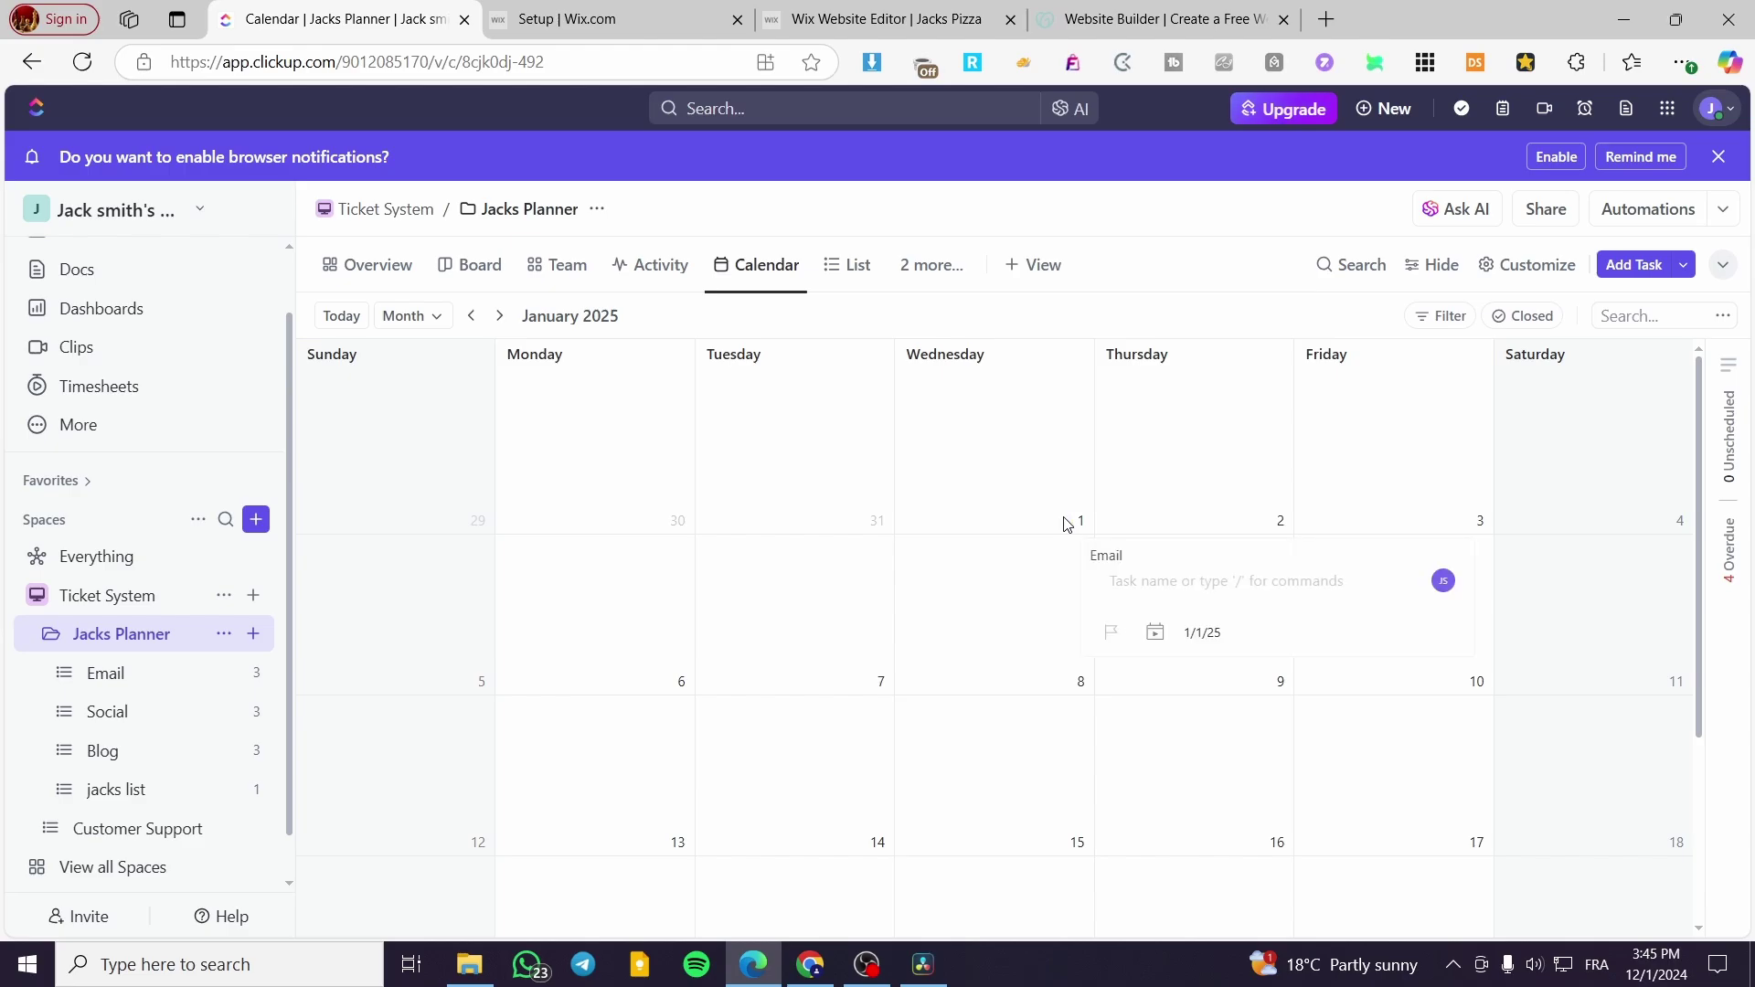
left_click(1108, 554)
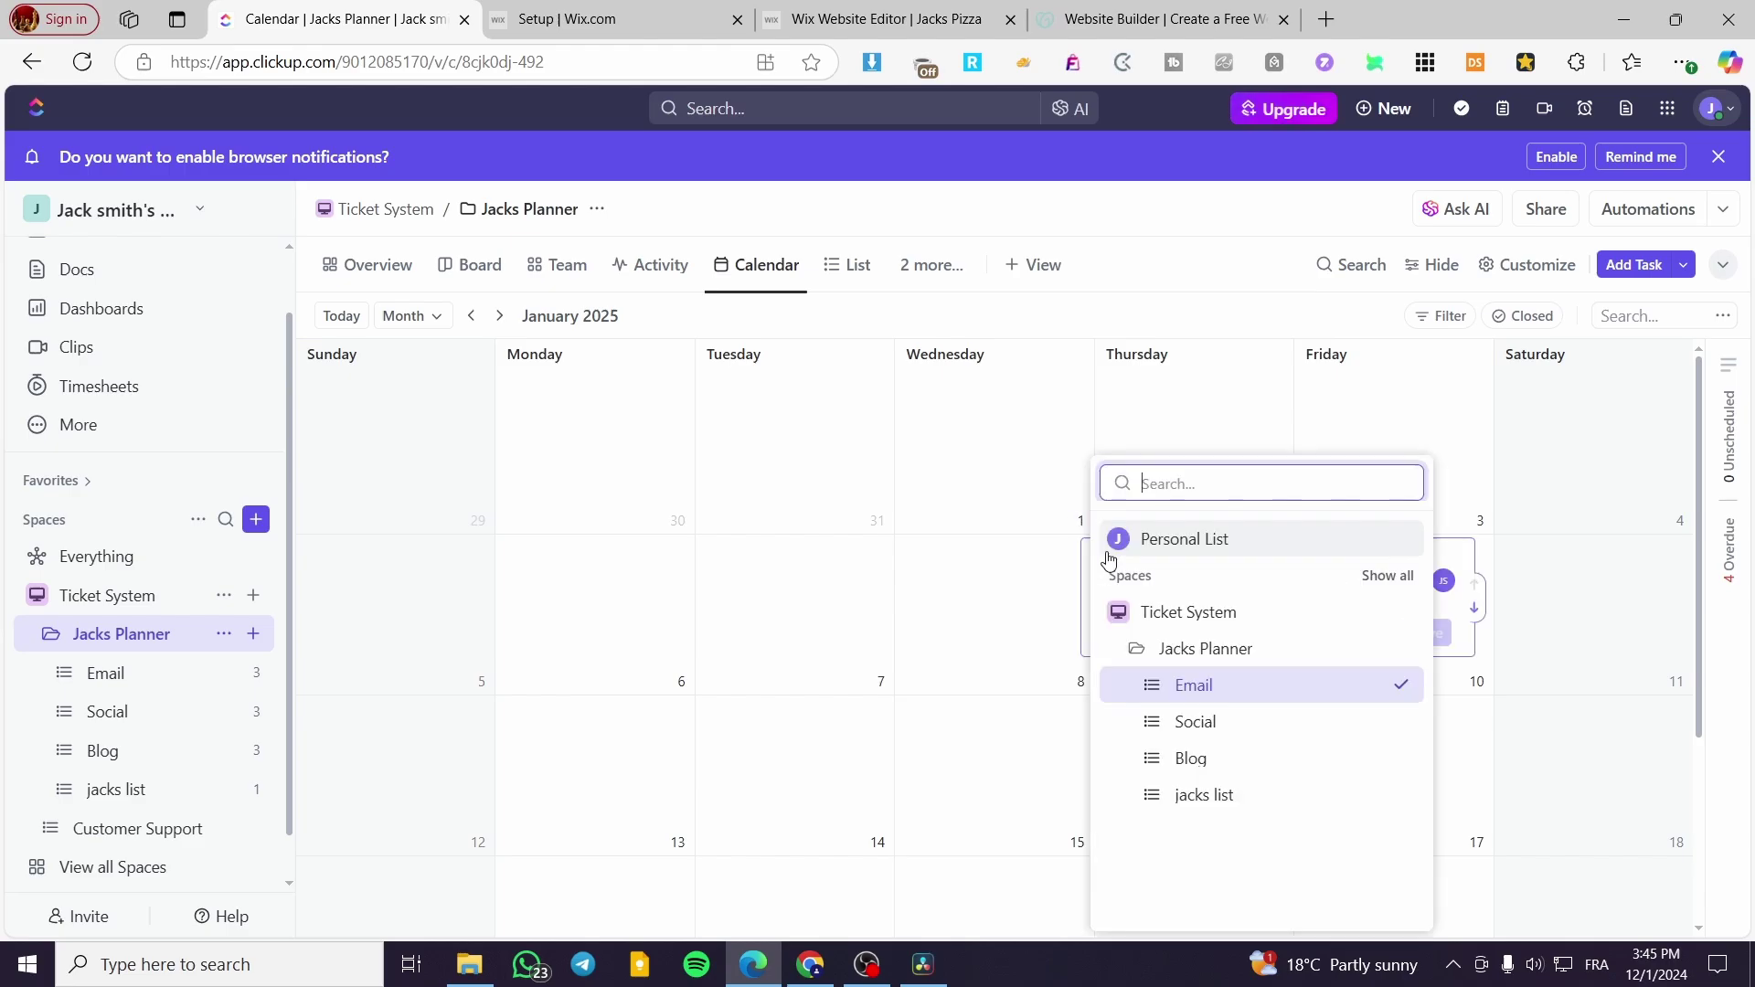
left_click(1229, 798)
left_click(1220, 585)
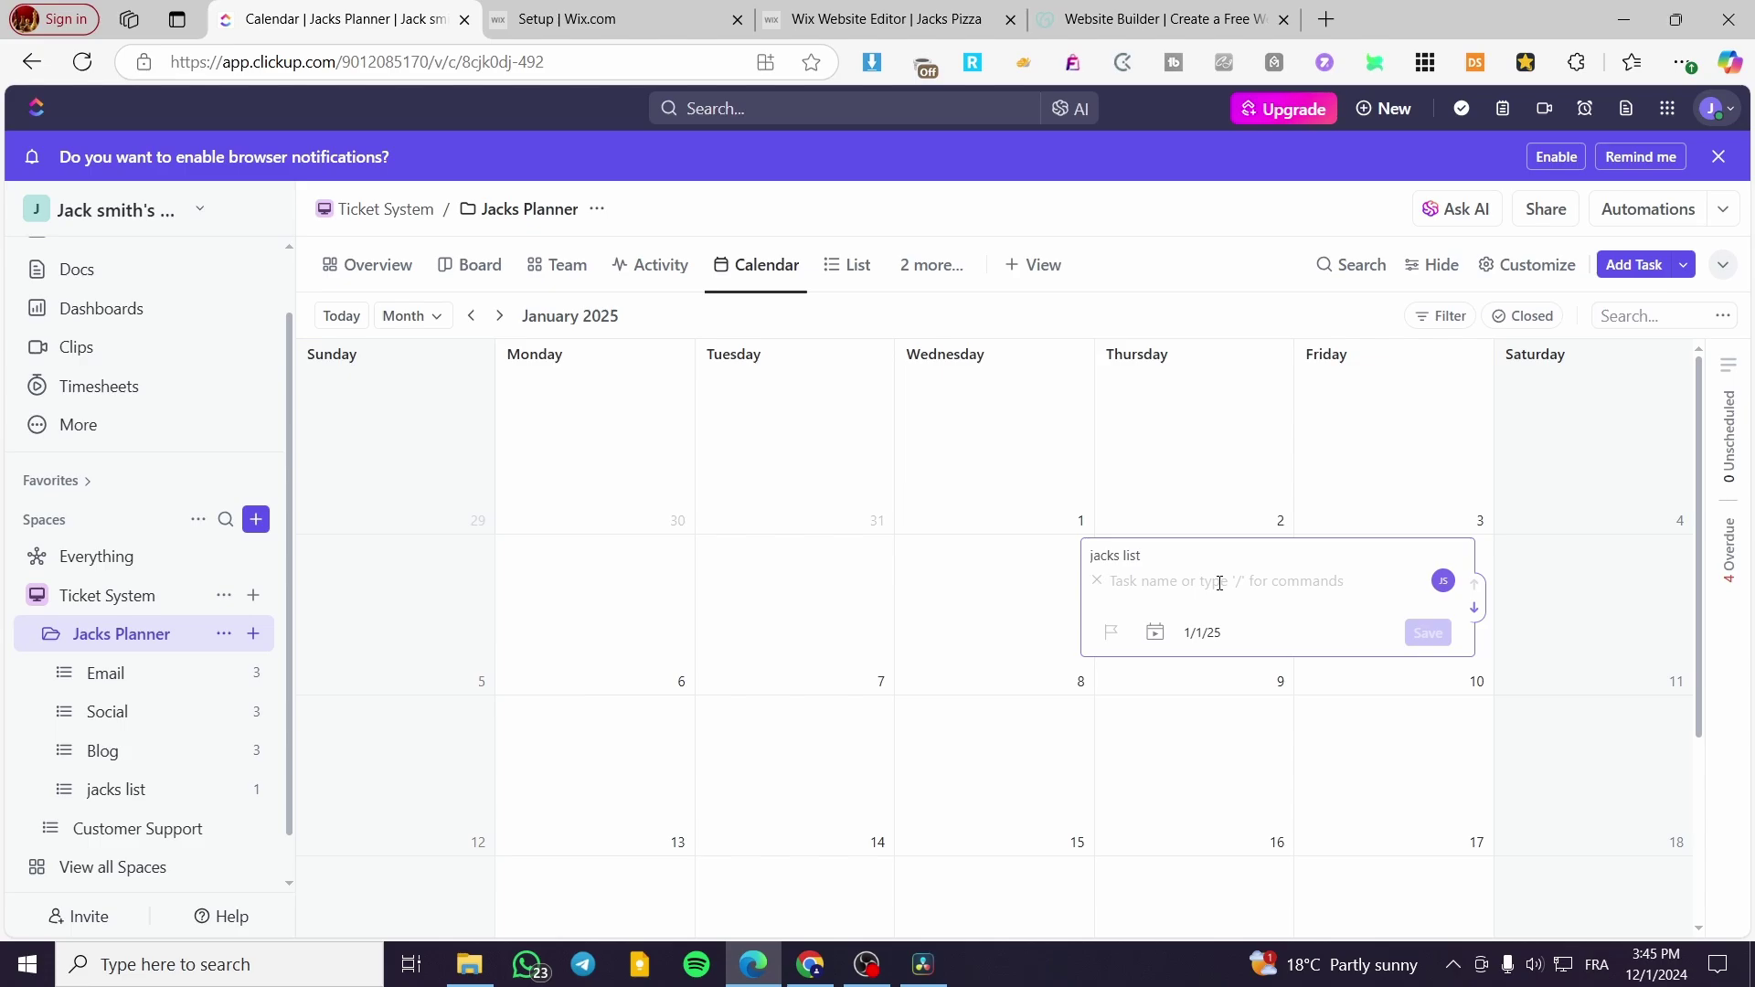
type("Set Up the New Budget")
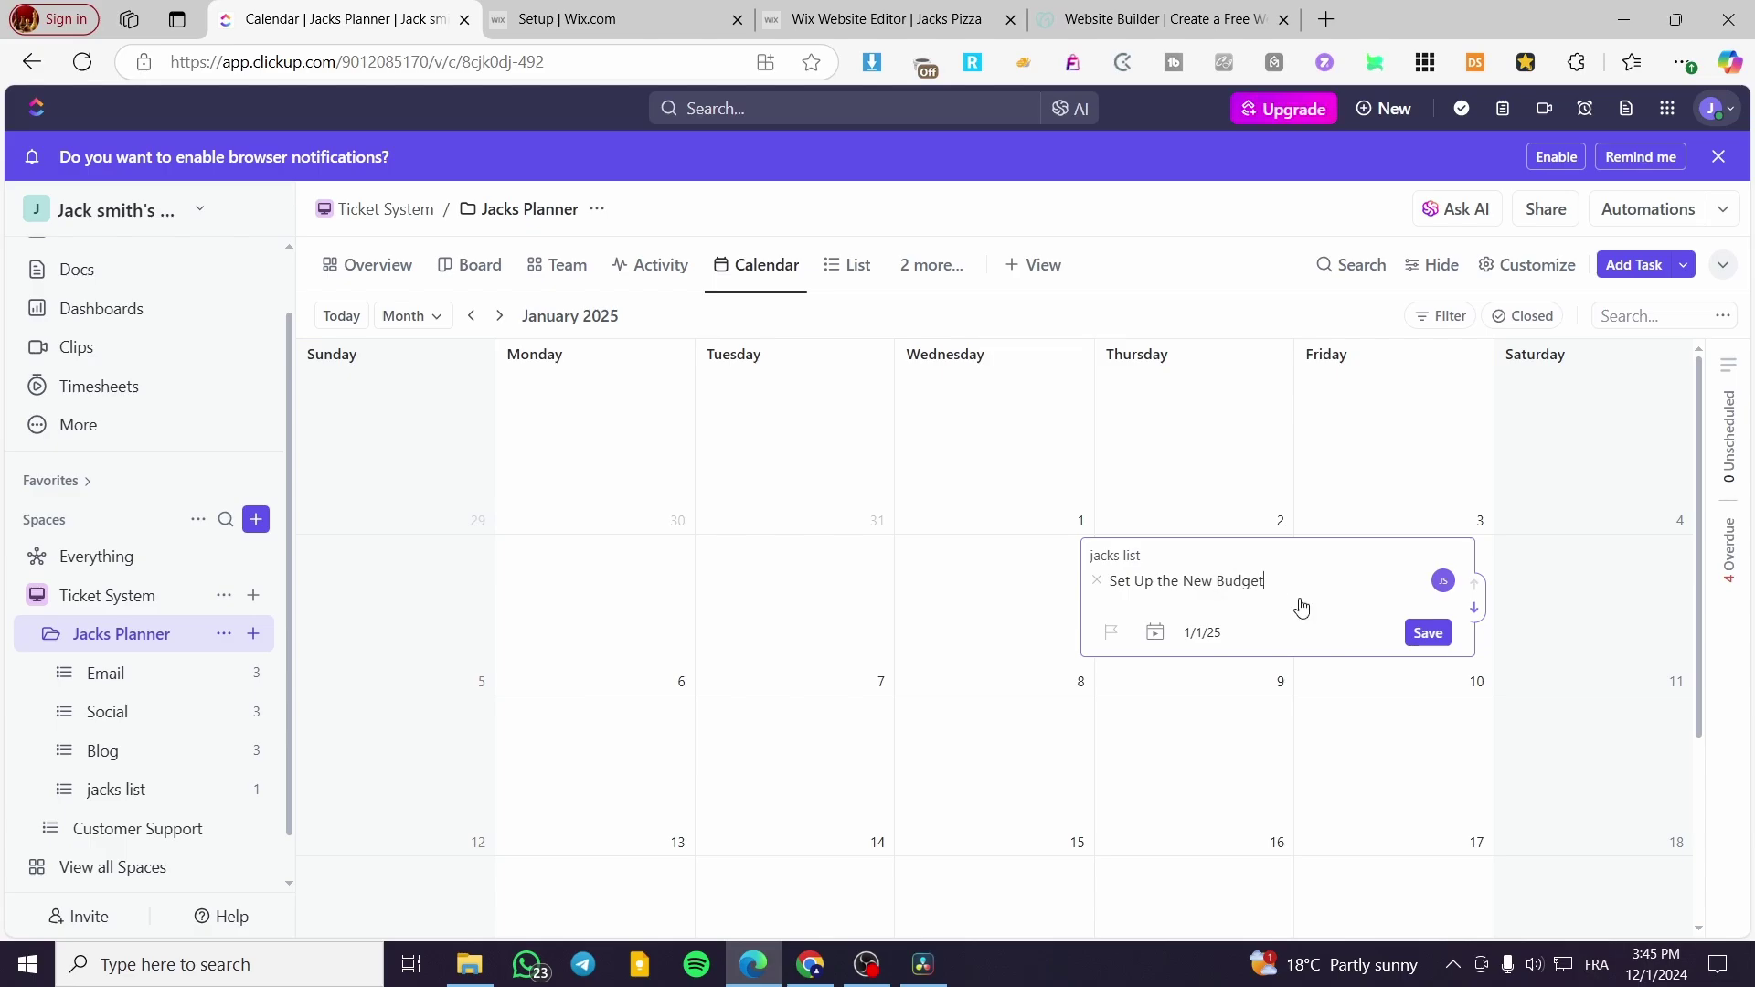
left_click(1428, 632)
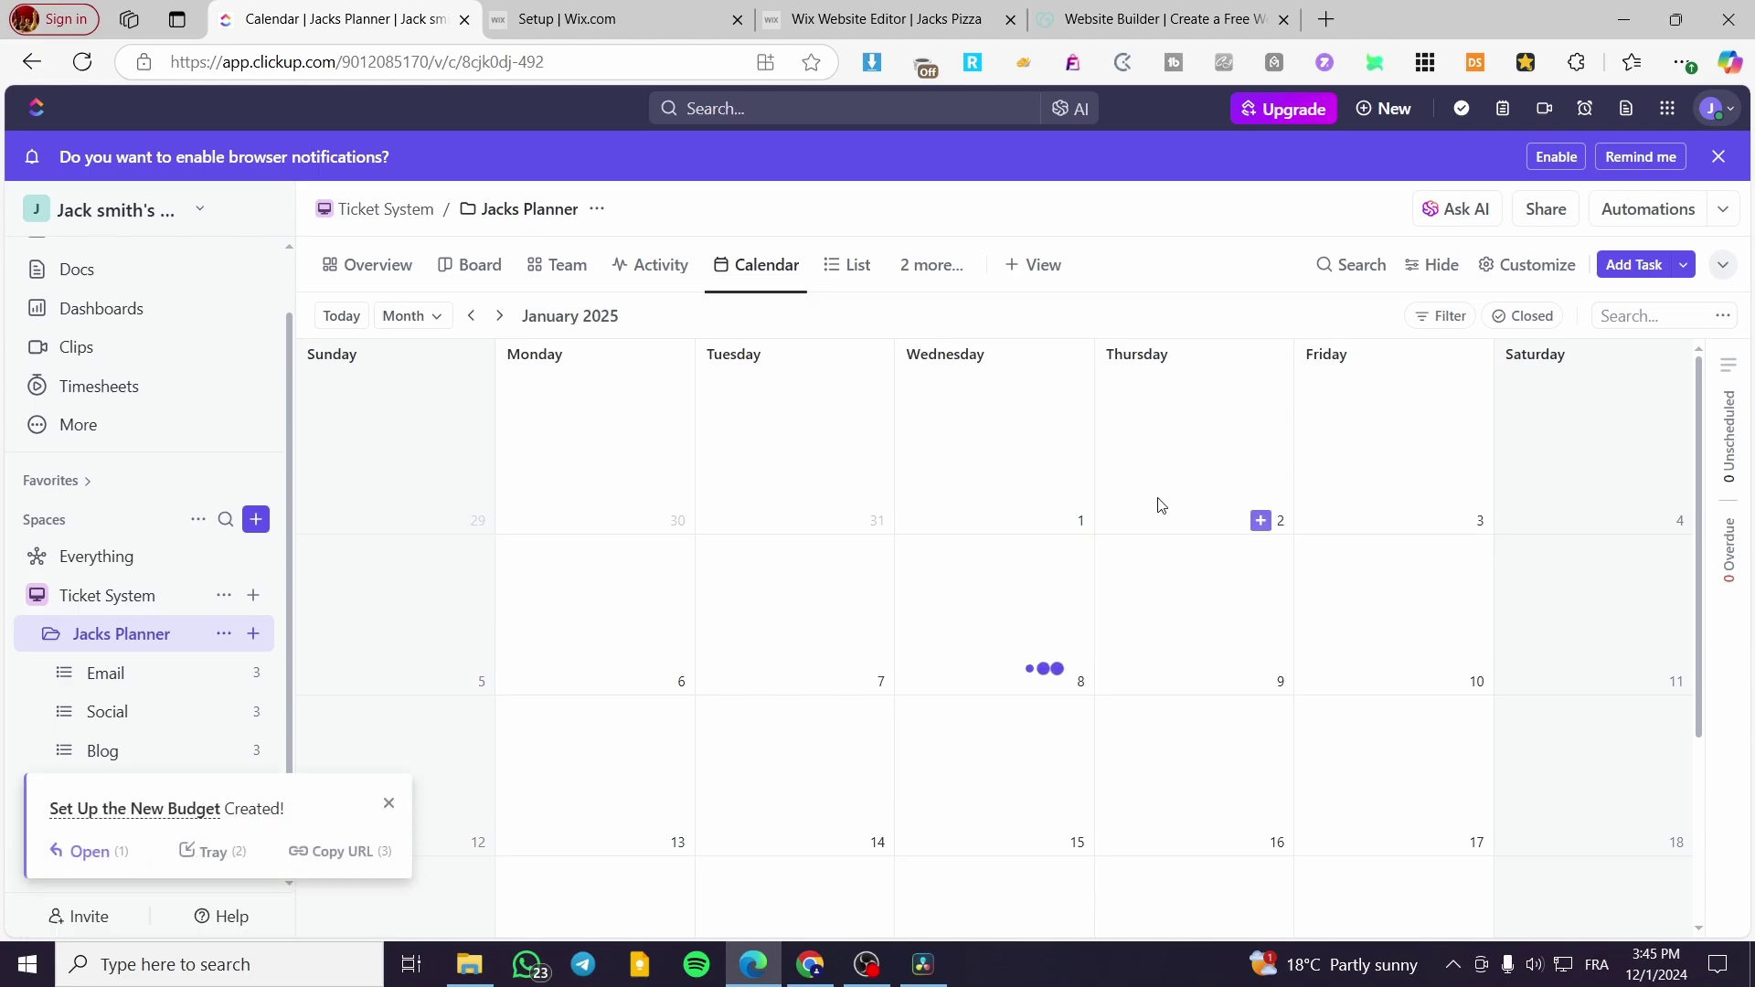
Step: Open the Set Up the New Budget task and set its priority to Normal
left_click(991, 408)
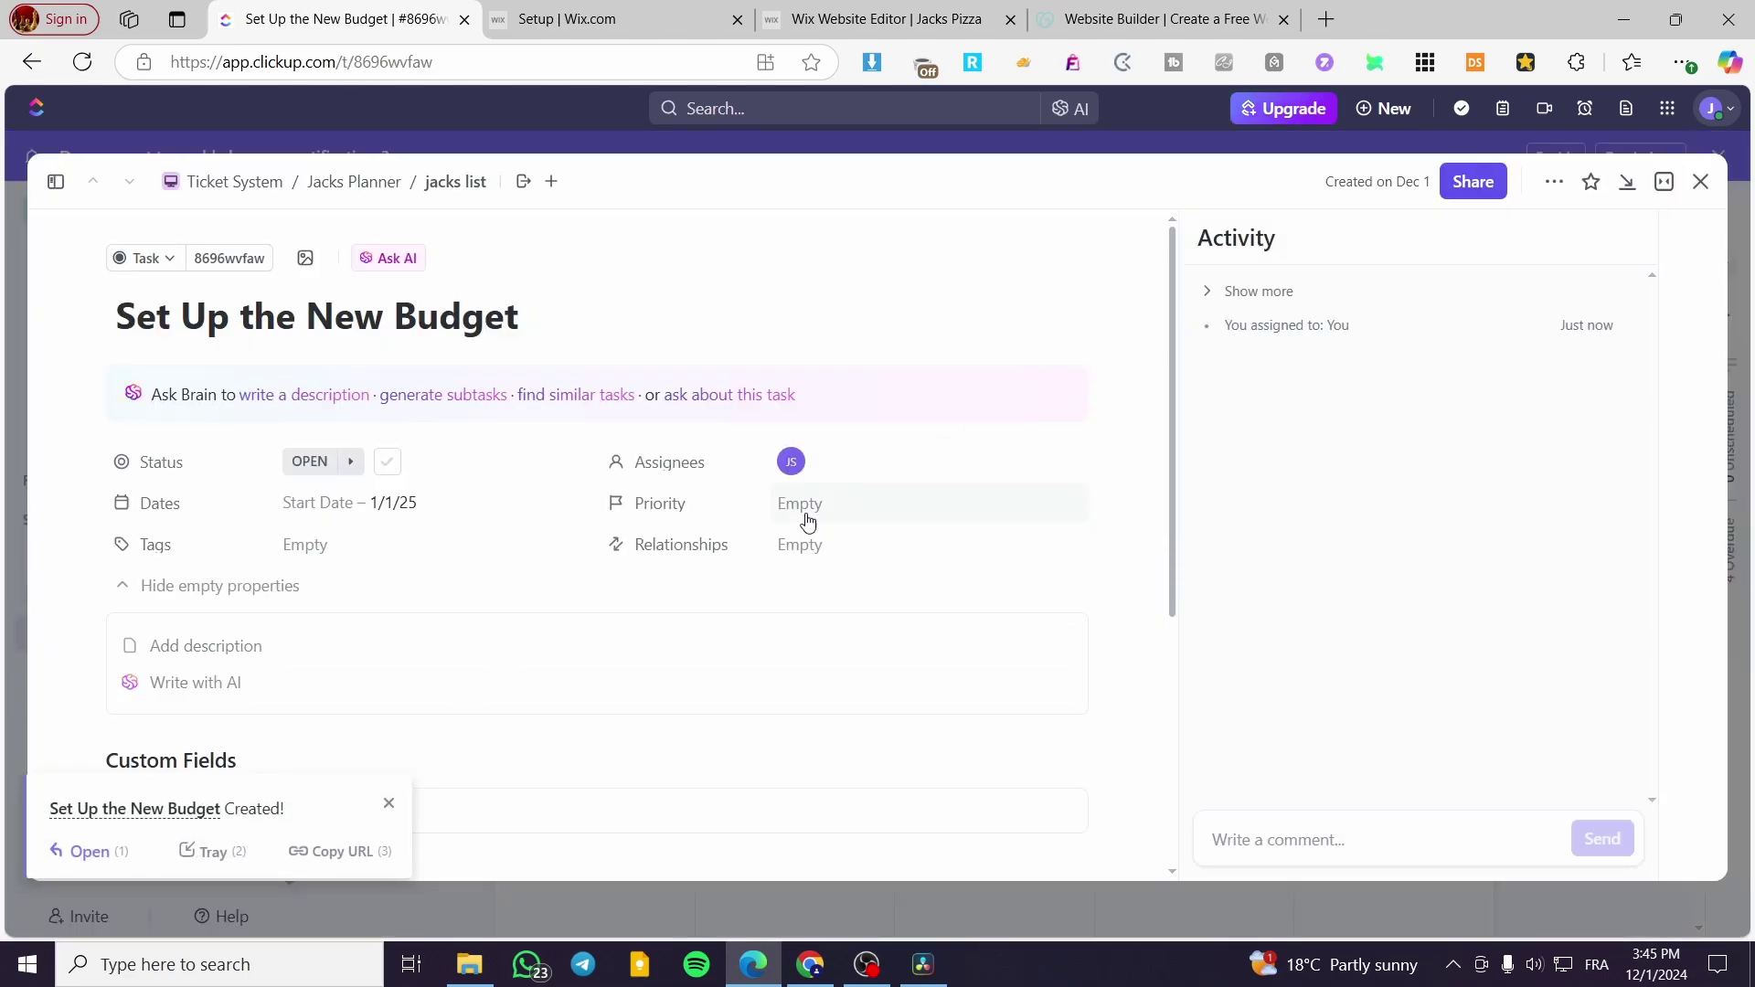
left_click(805, 508)
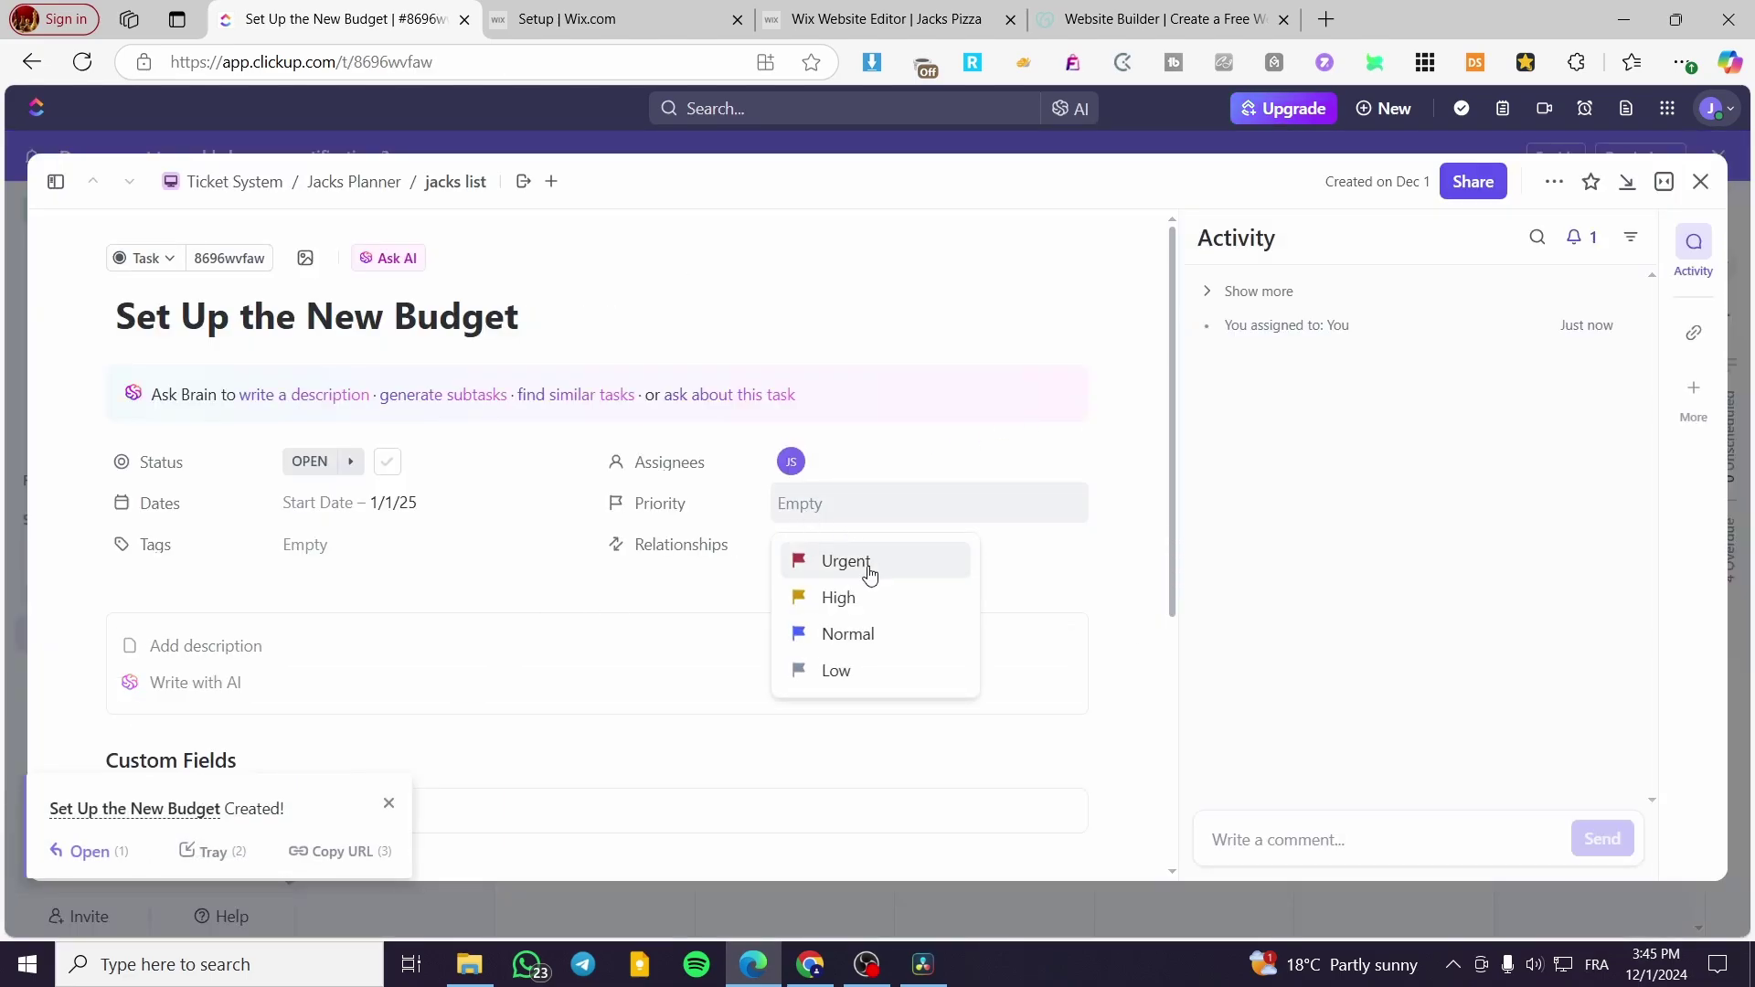
left_click(858, 632)
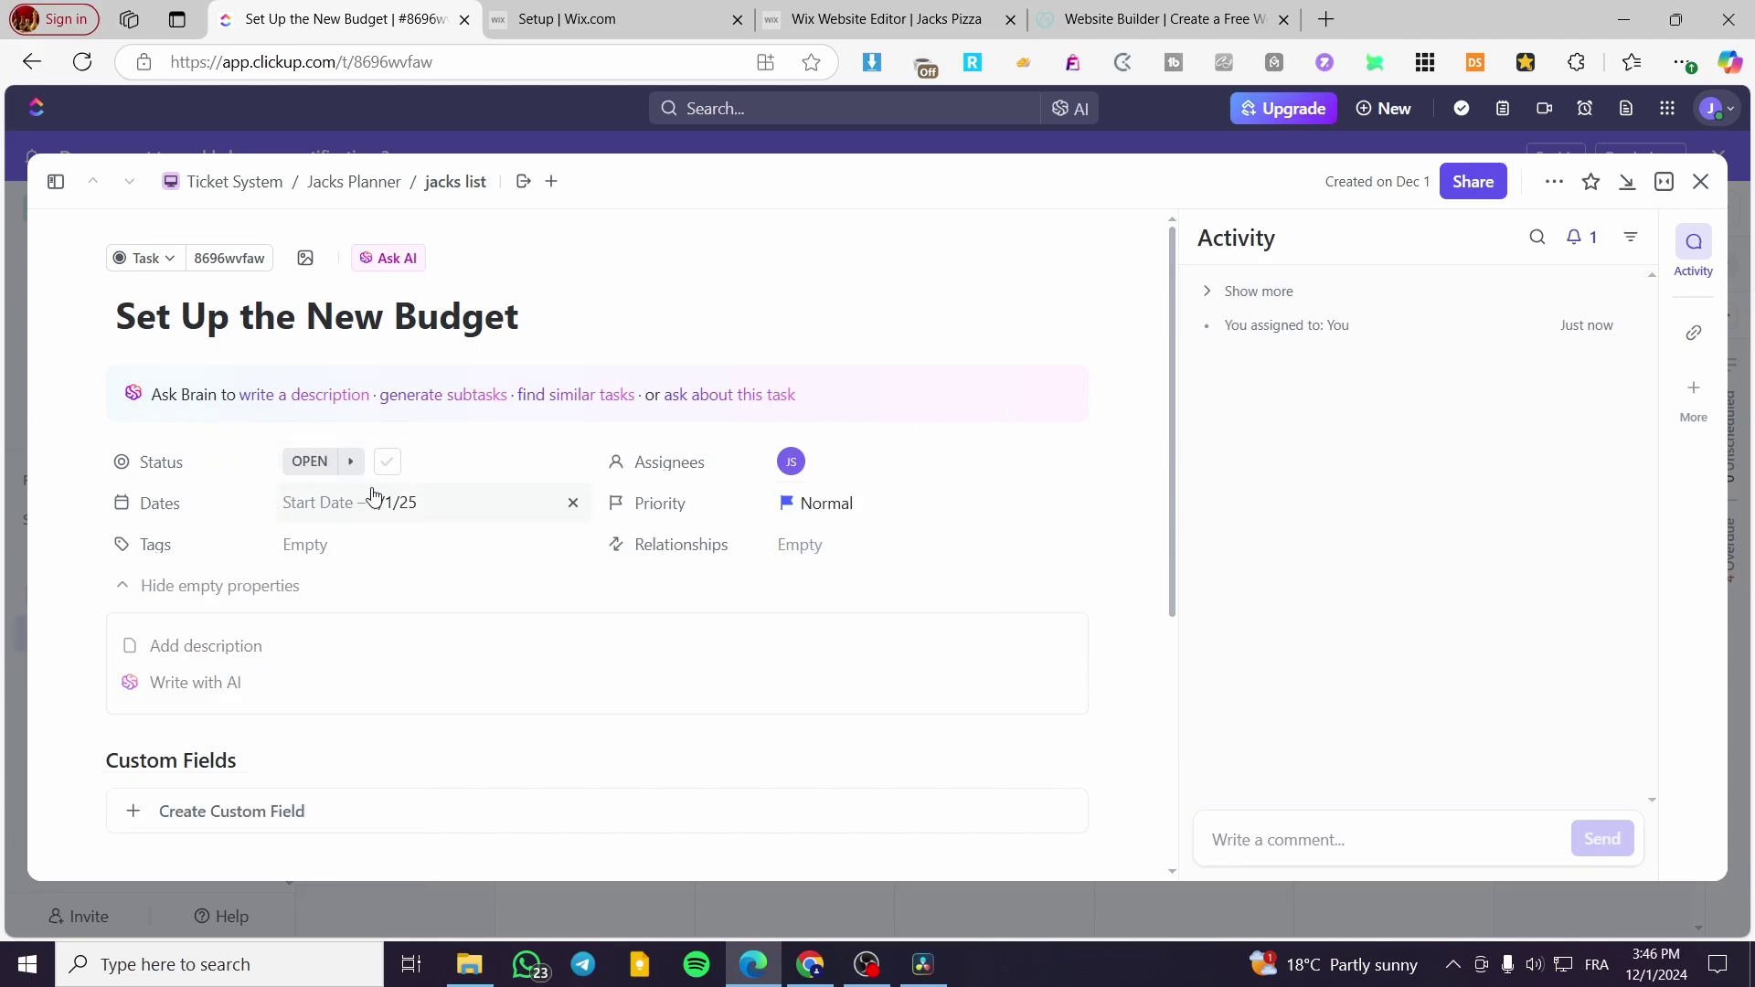
Step: Change the status to Scheduled, leave assignees unchanged, and begin the description
left_click(361, 463)
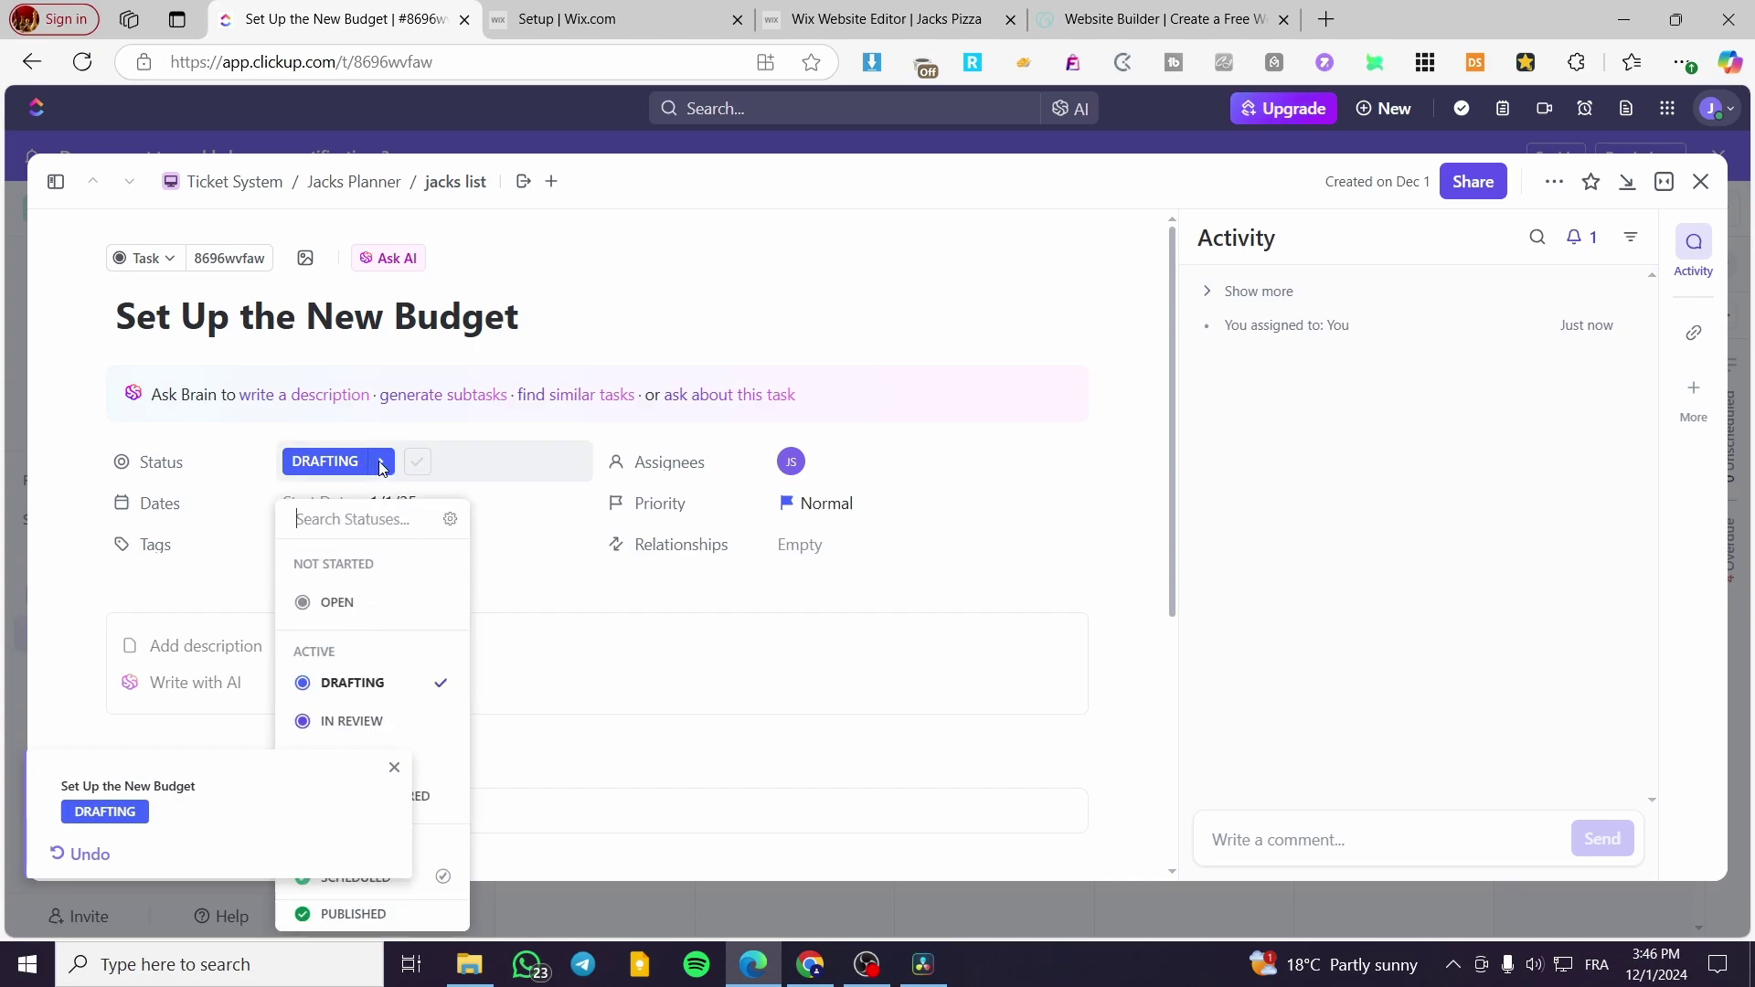
left_click(394, 768)
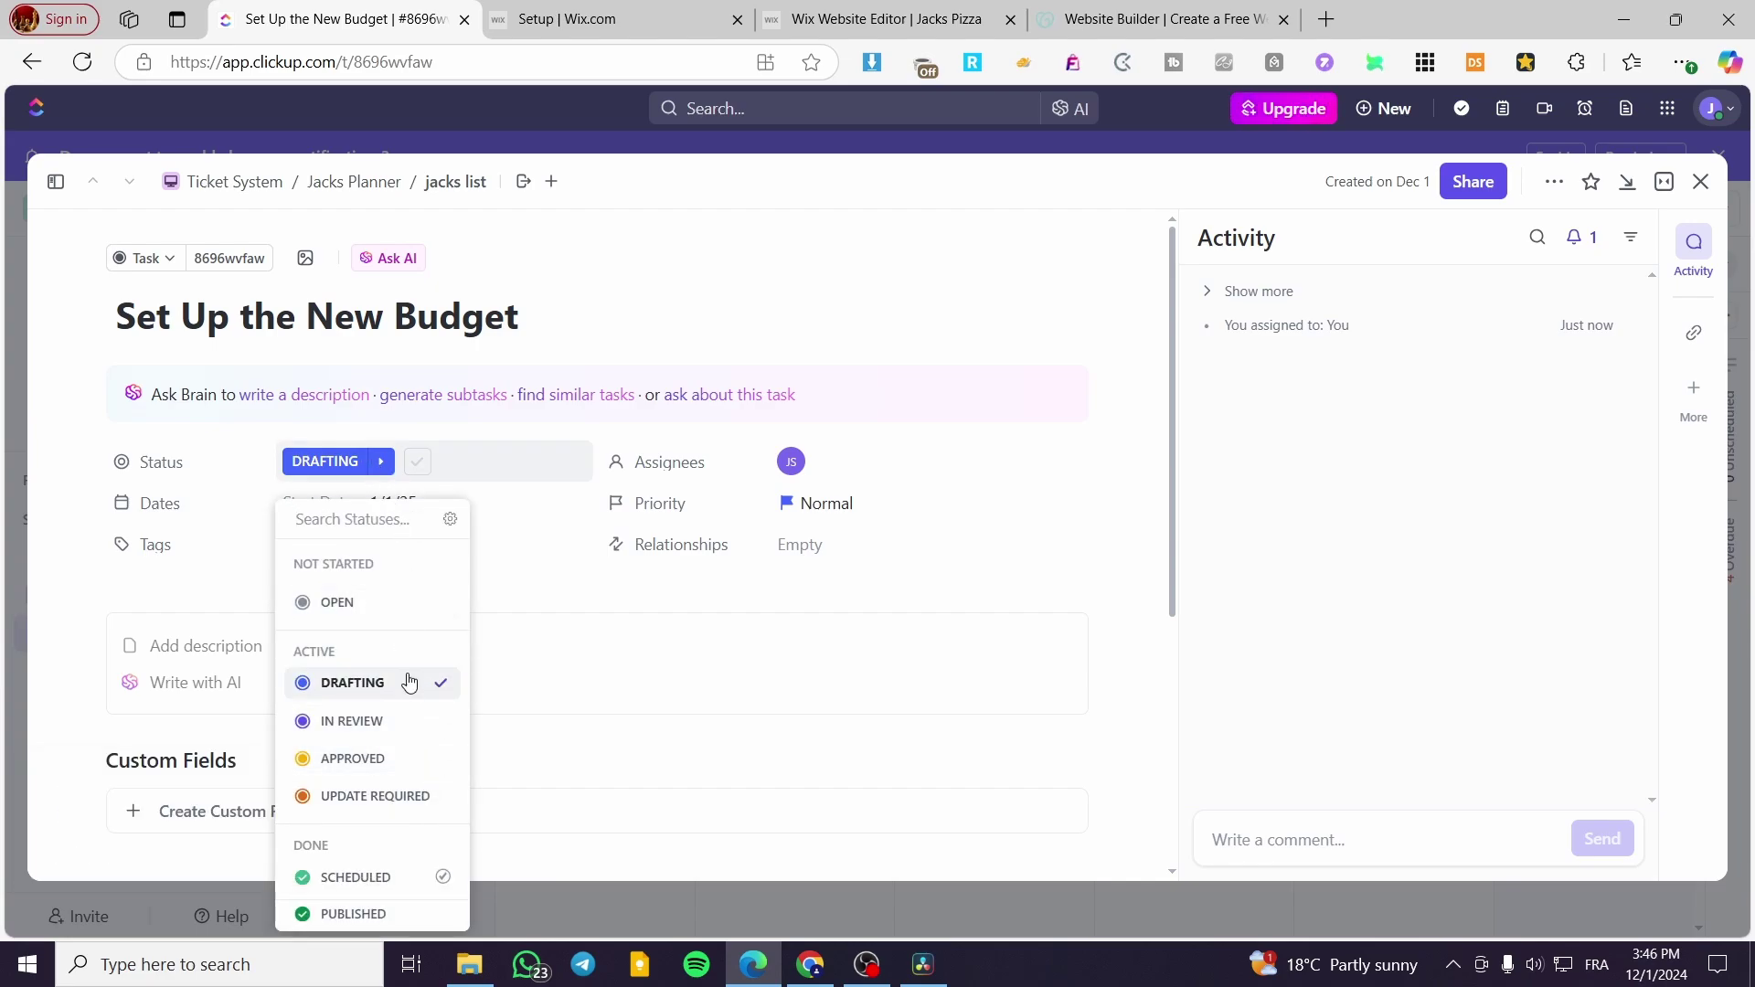
left_click(375, 880)
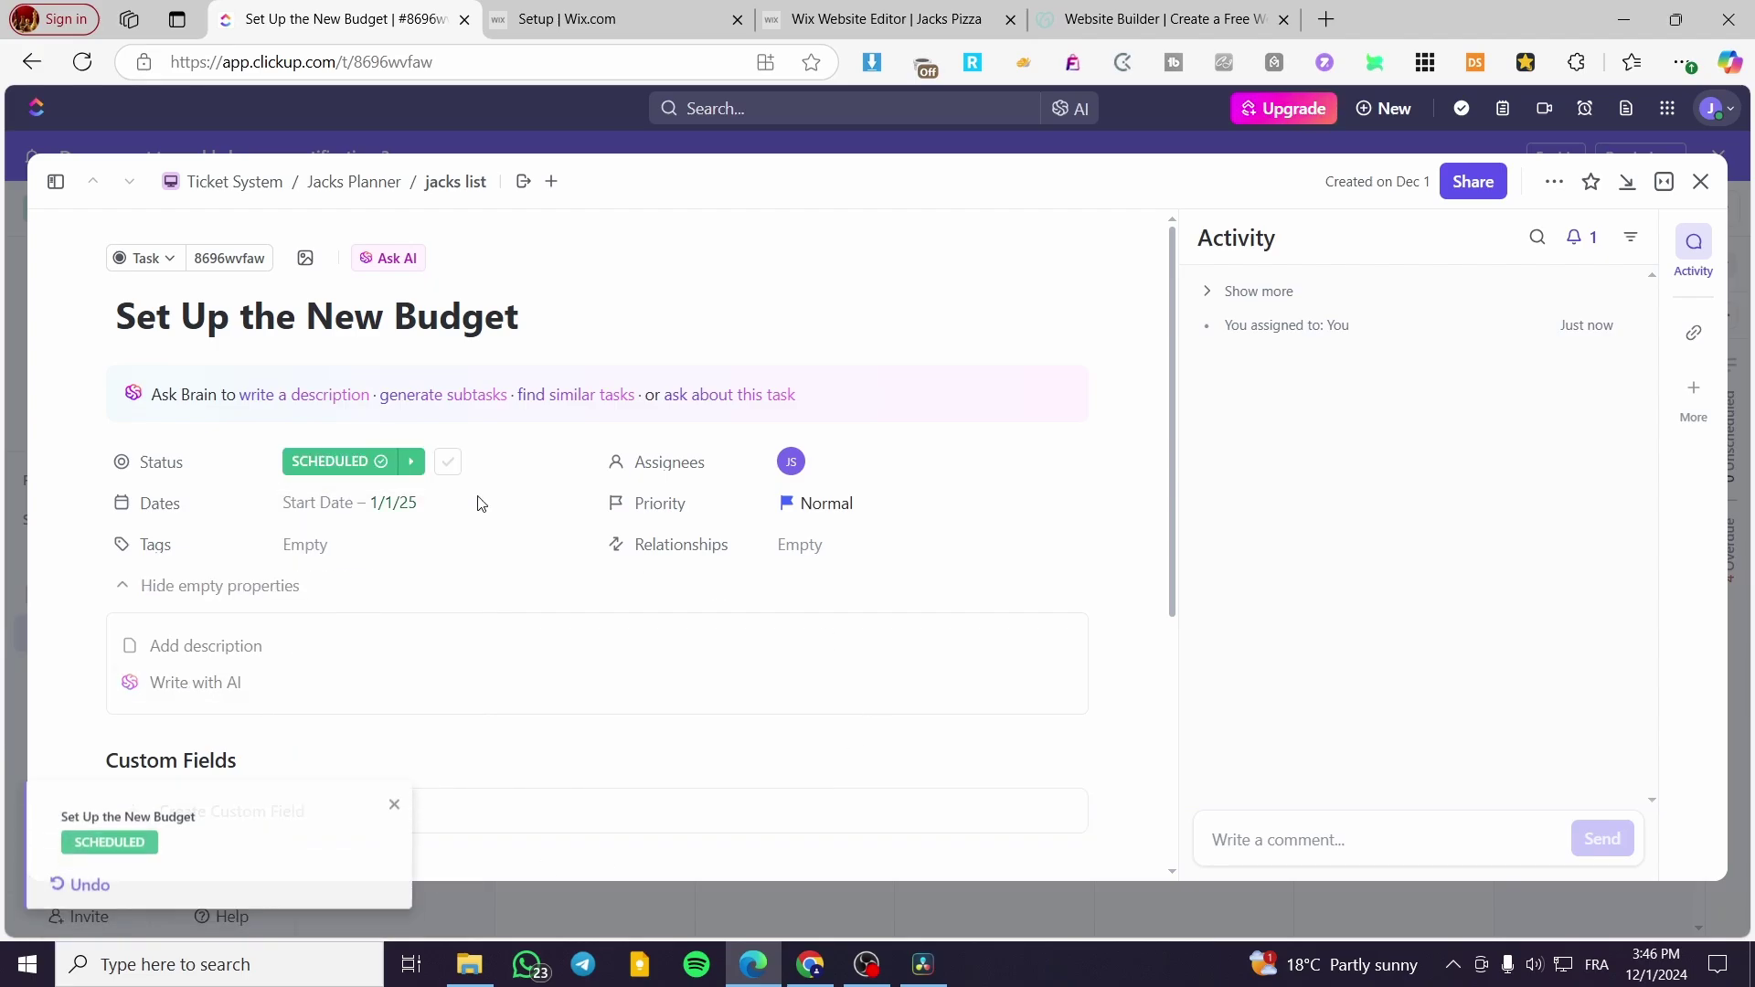
left_click(394, 778)
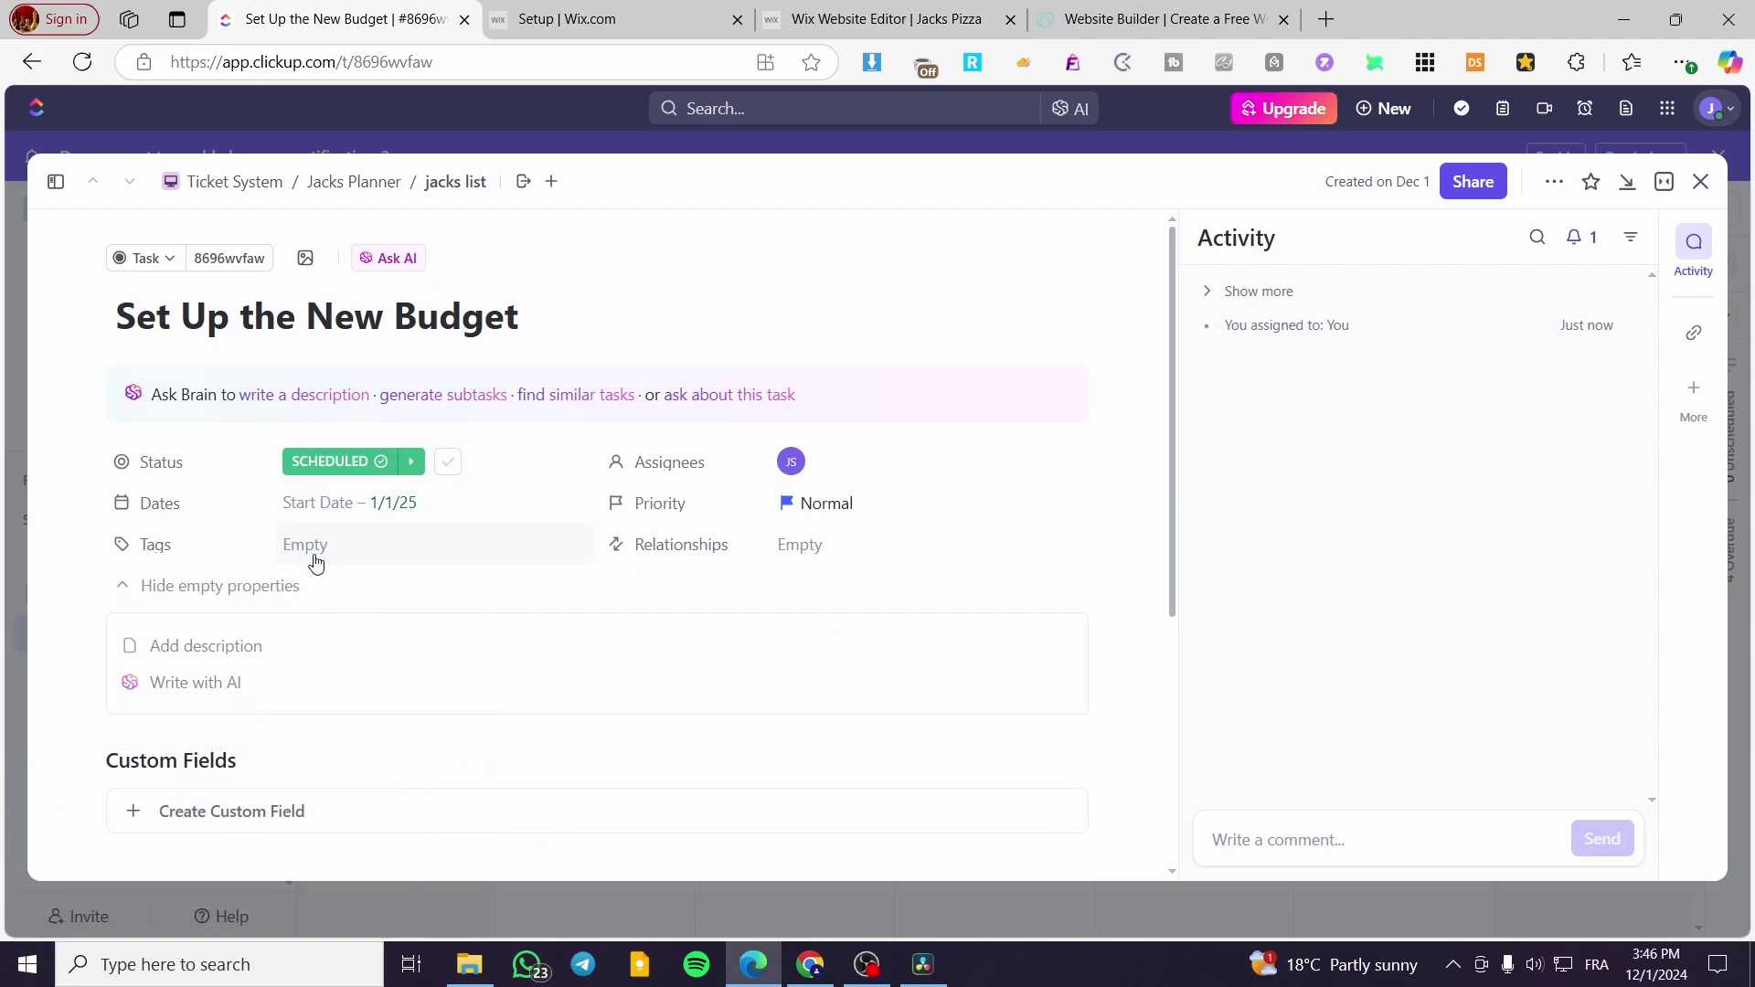
left_click(839, 466)
left_click(593, 585)
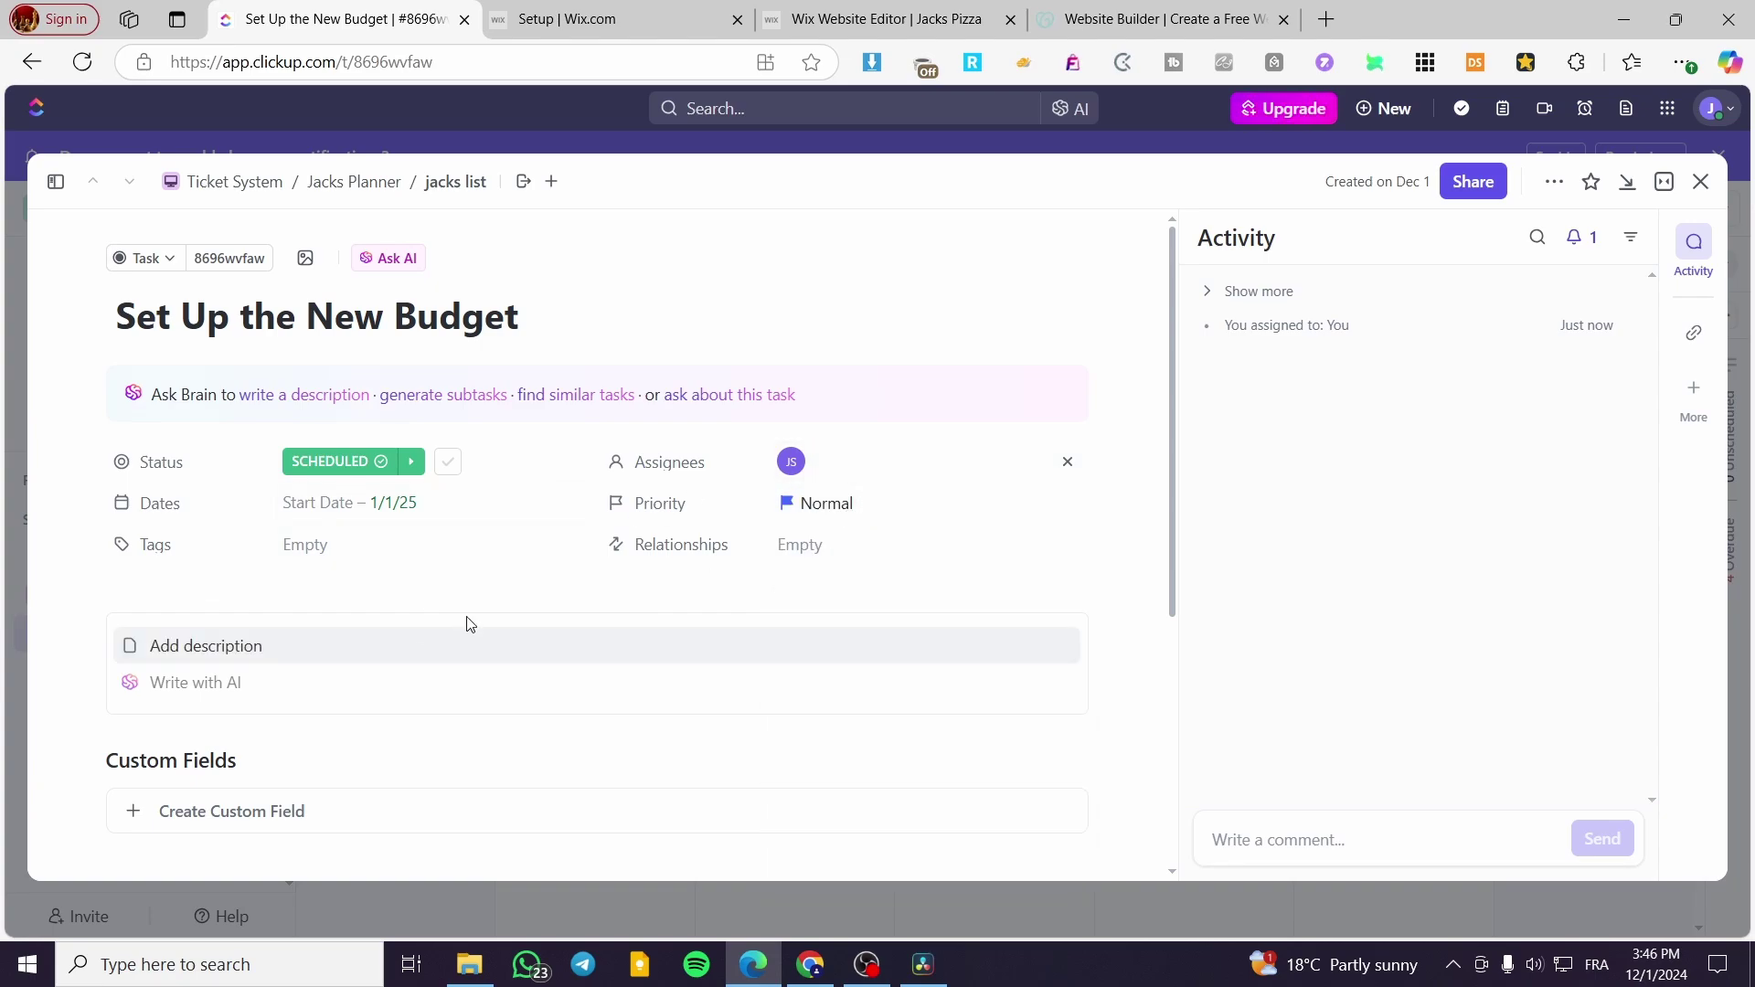
left_click(316, 654)
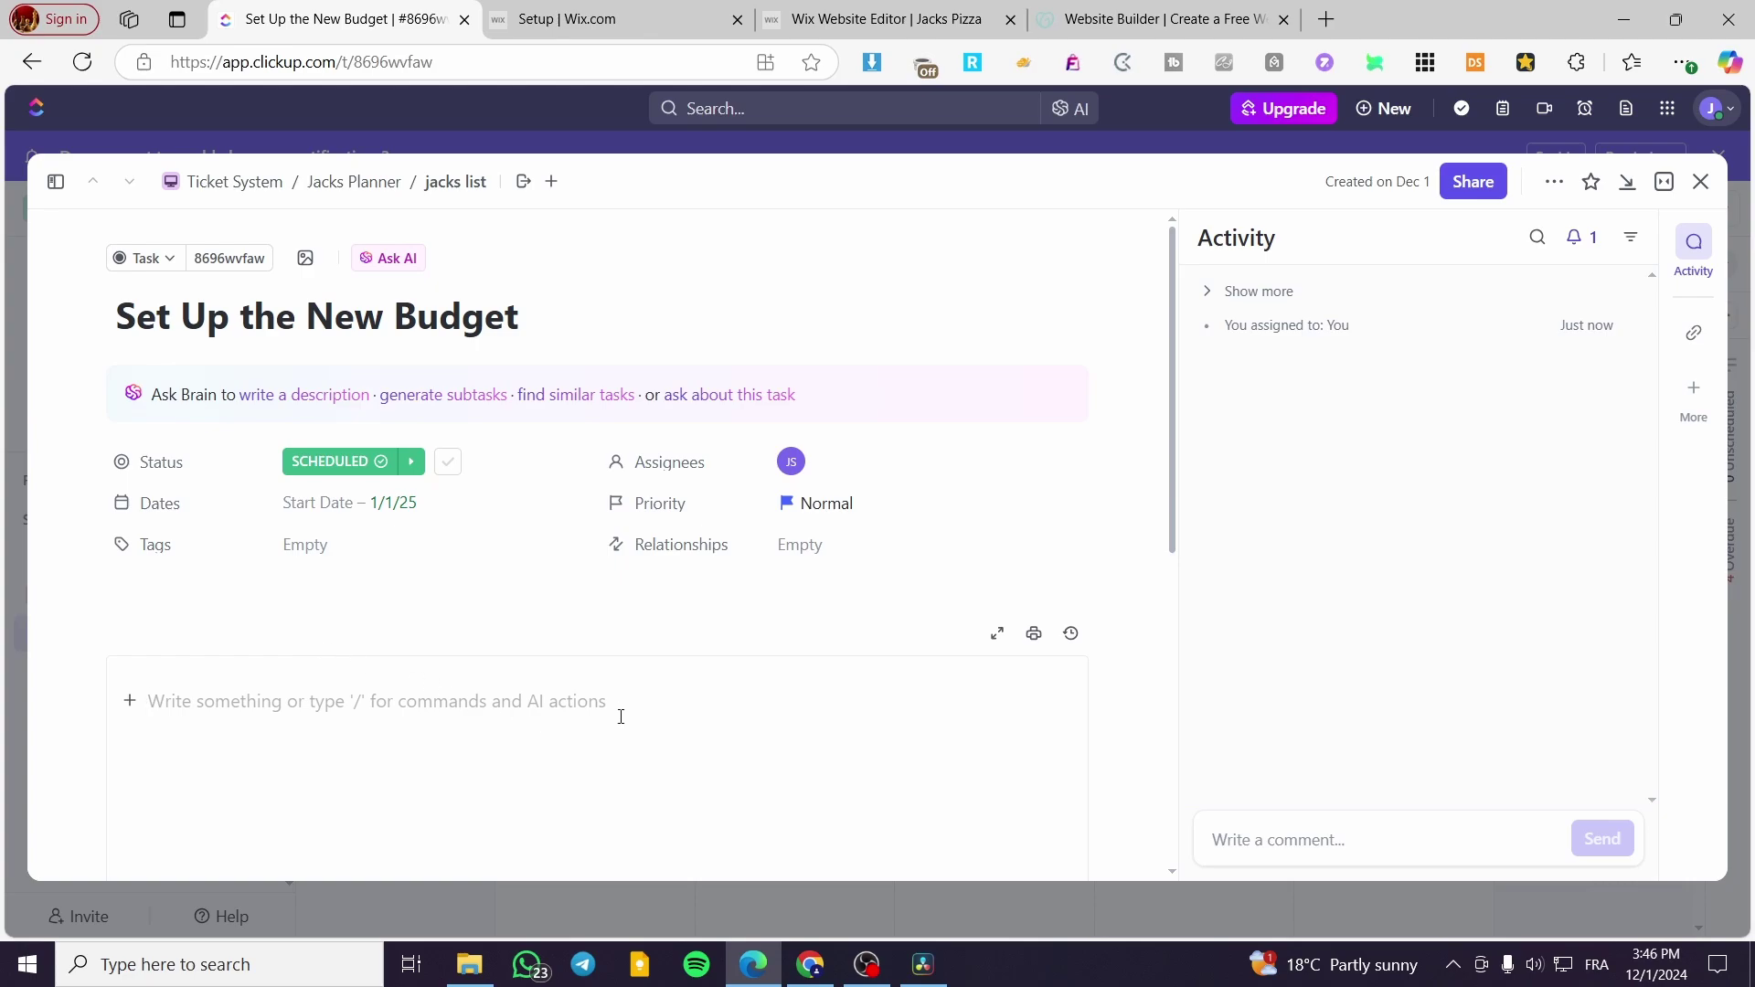
Step: Insert a checklist with Daily Budget for Ads, Weekly budget for Ads, Buy a new camera set (Sony A7S), fixing the DAily typo
scroll(585, 695, "down", 4)
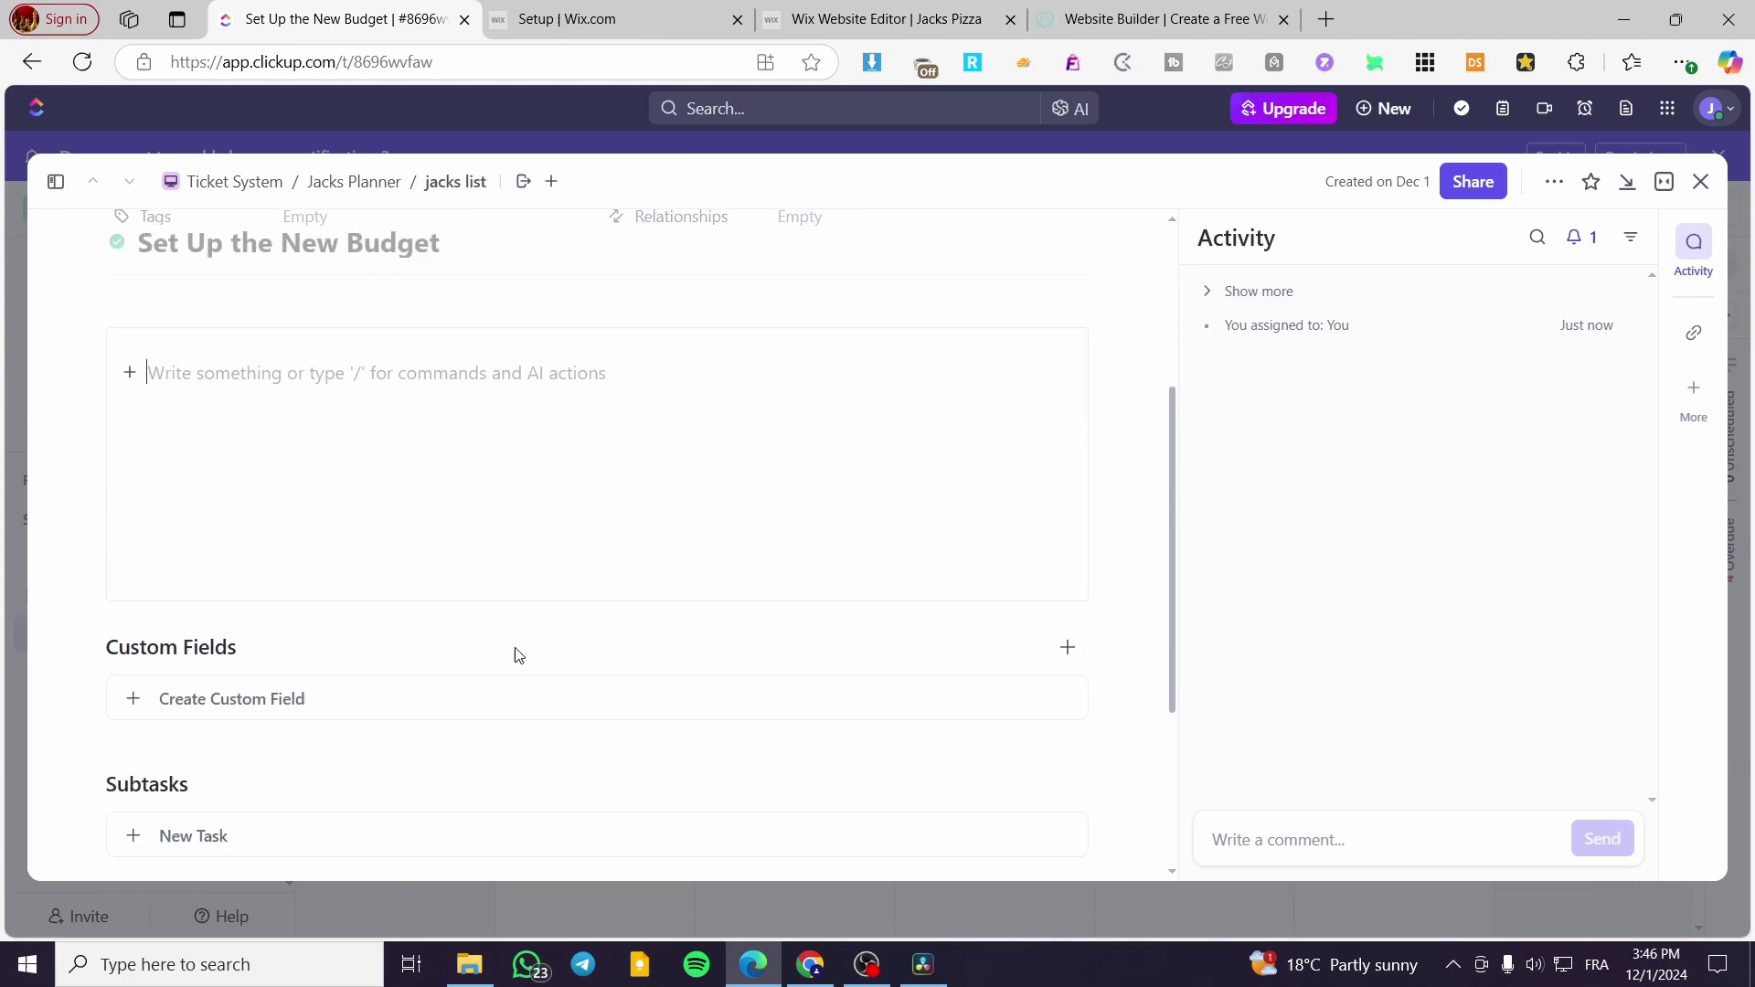
left_click(133, 356)
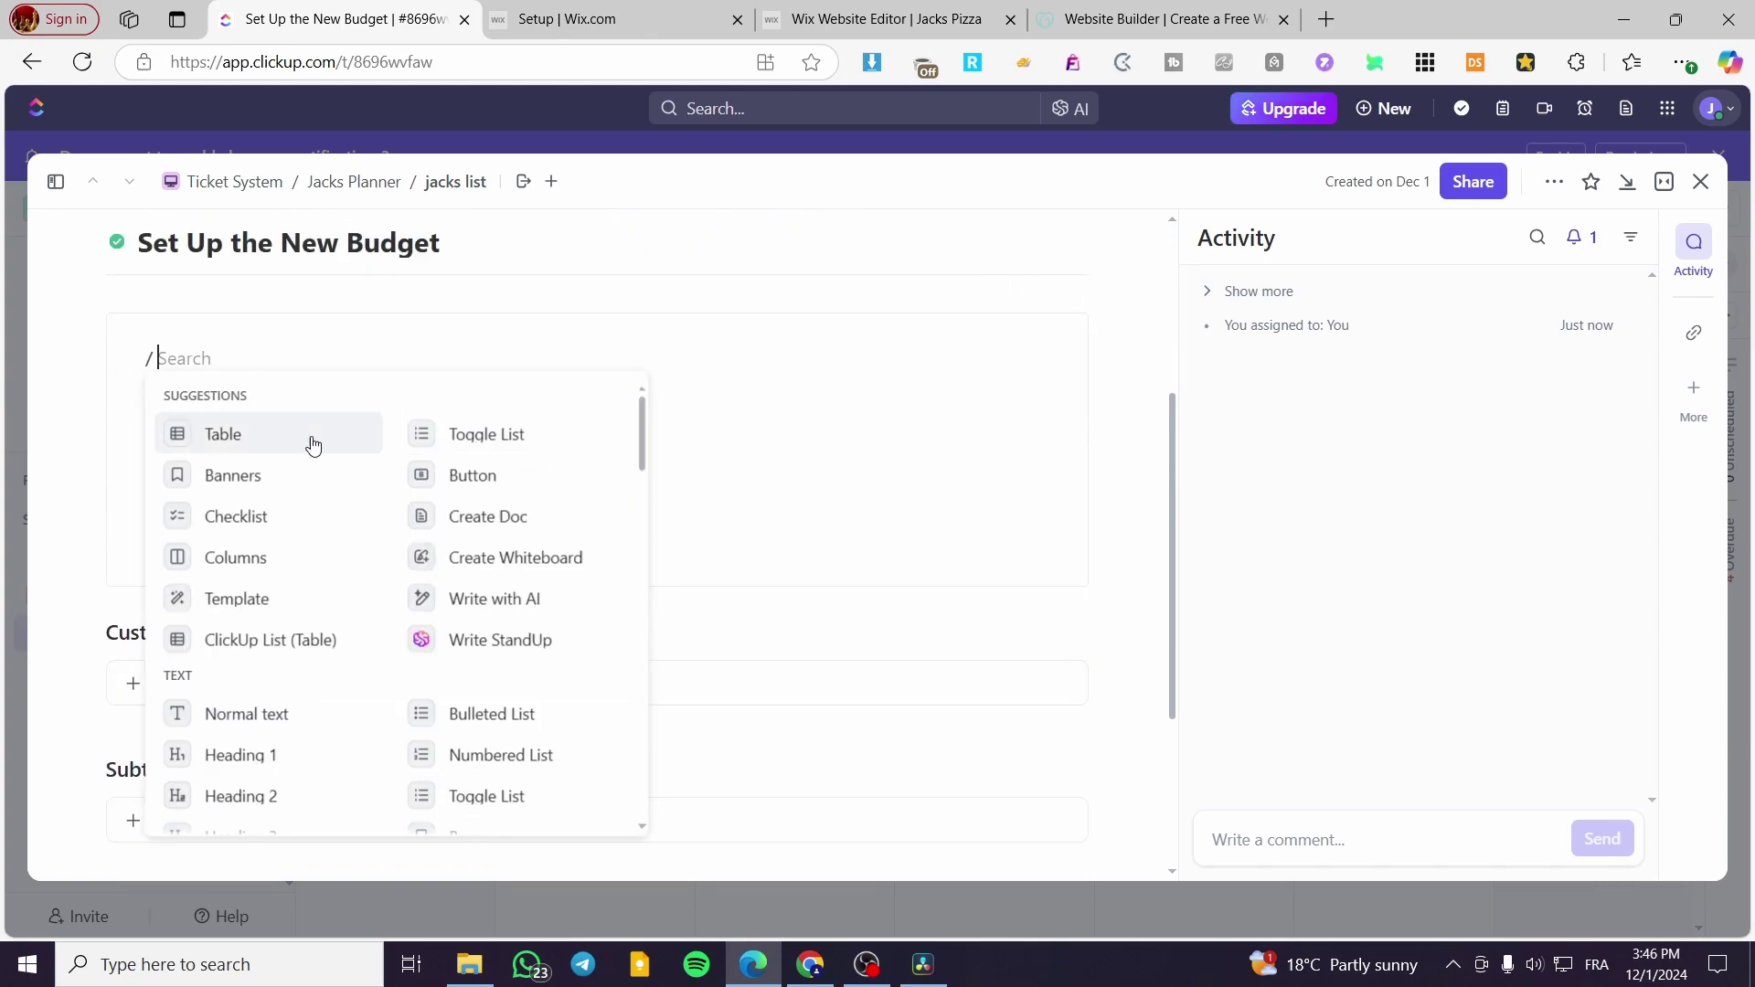
left_click(239, 519)
type("D")
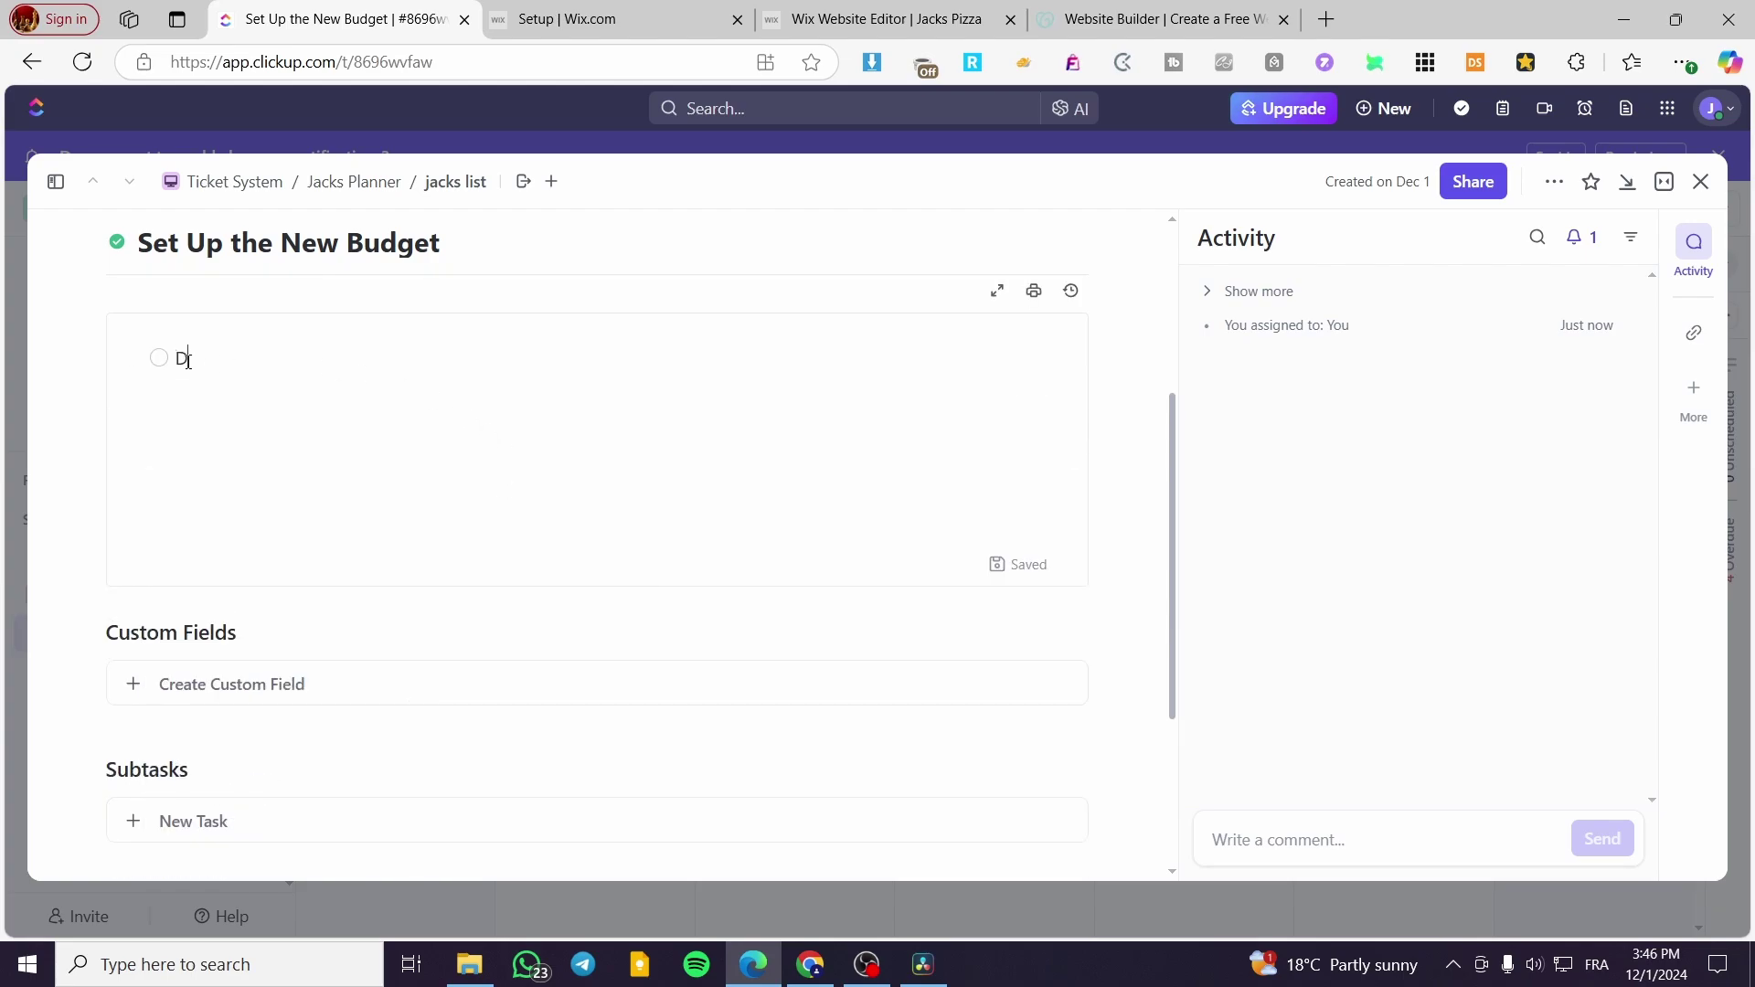
type("aily")
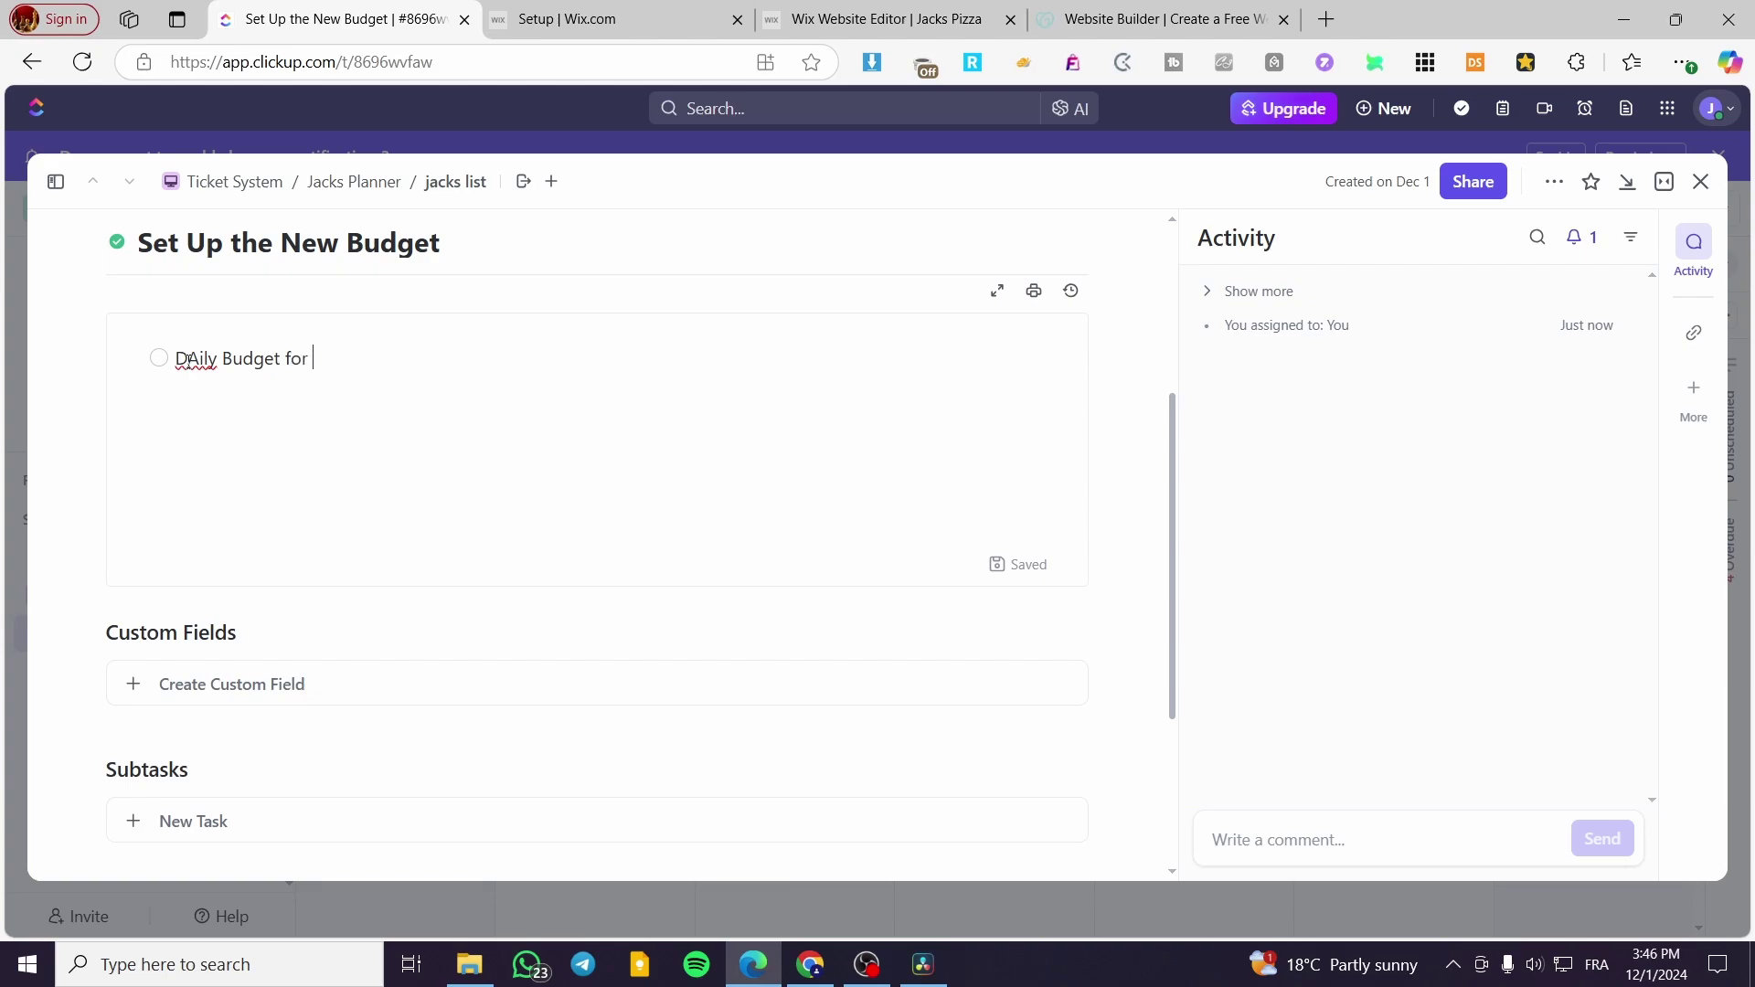
key("Return")
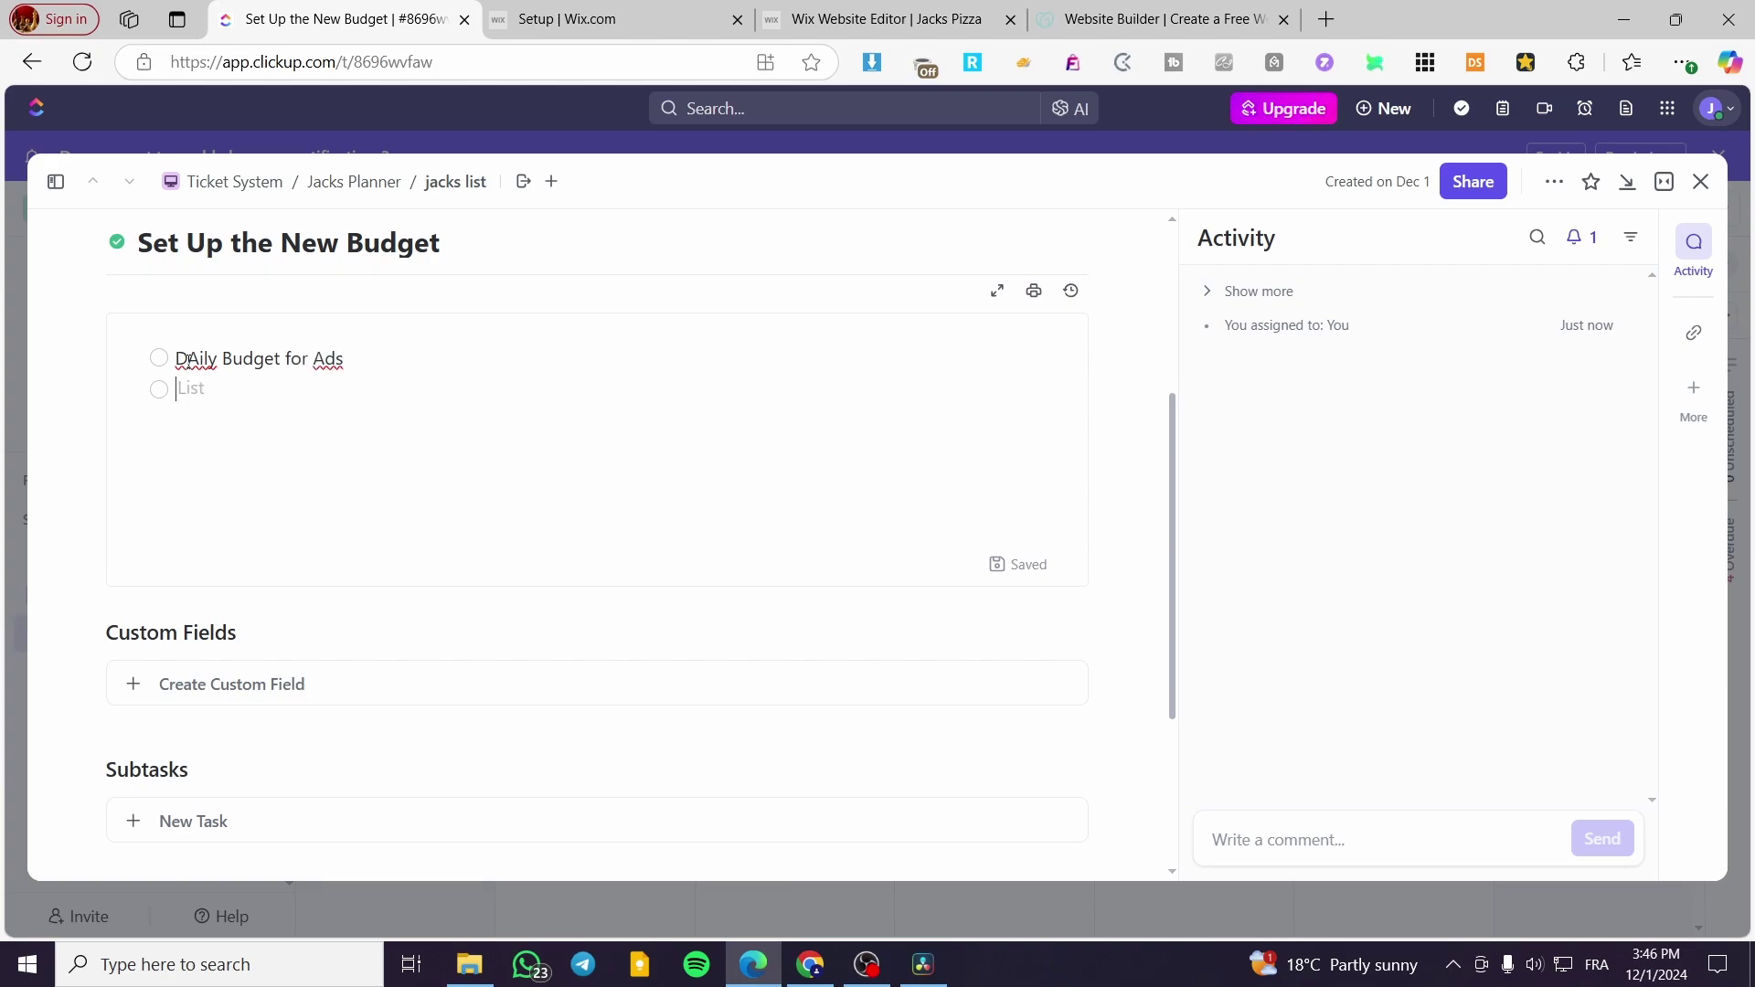
left_click(189, 358)
key("Delete")
type("a")
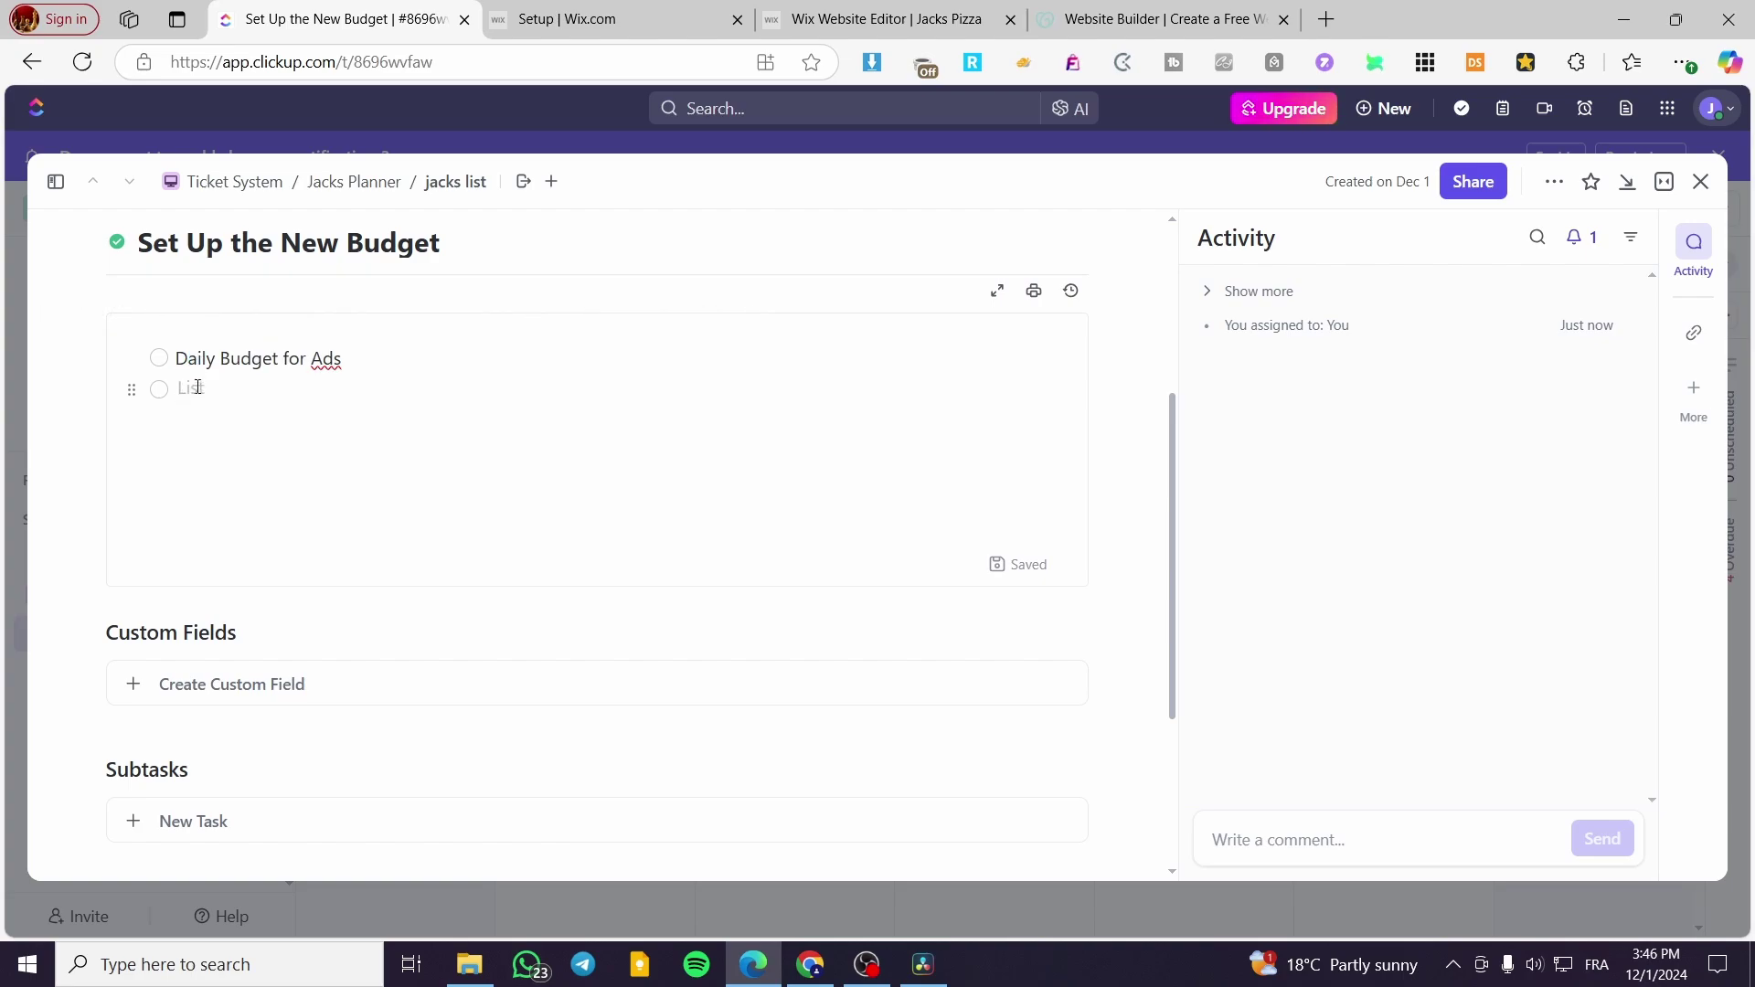
type("Wee")
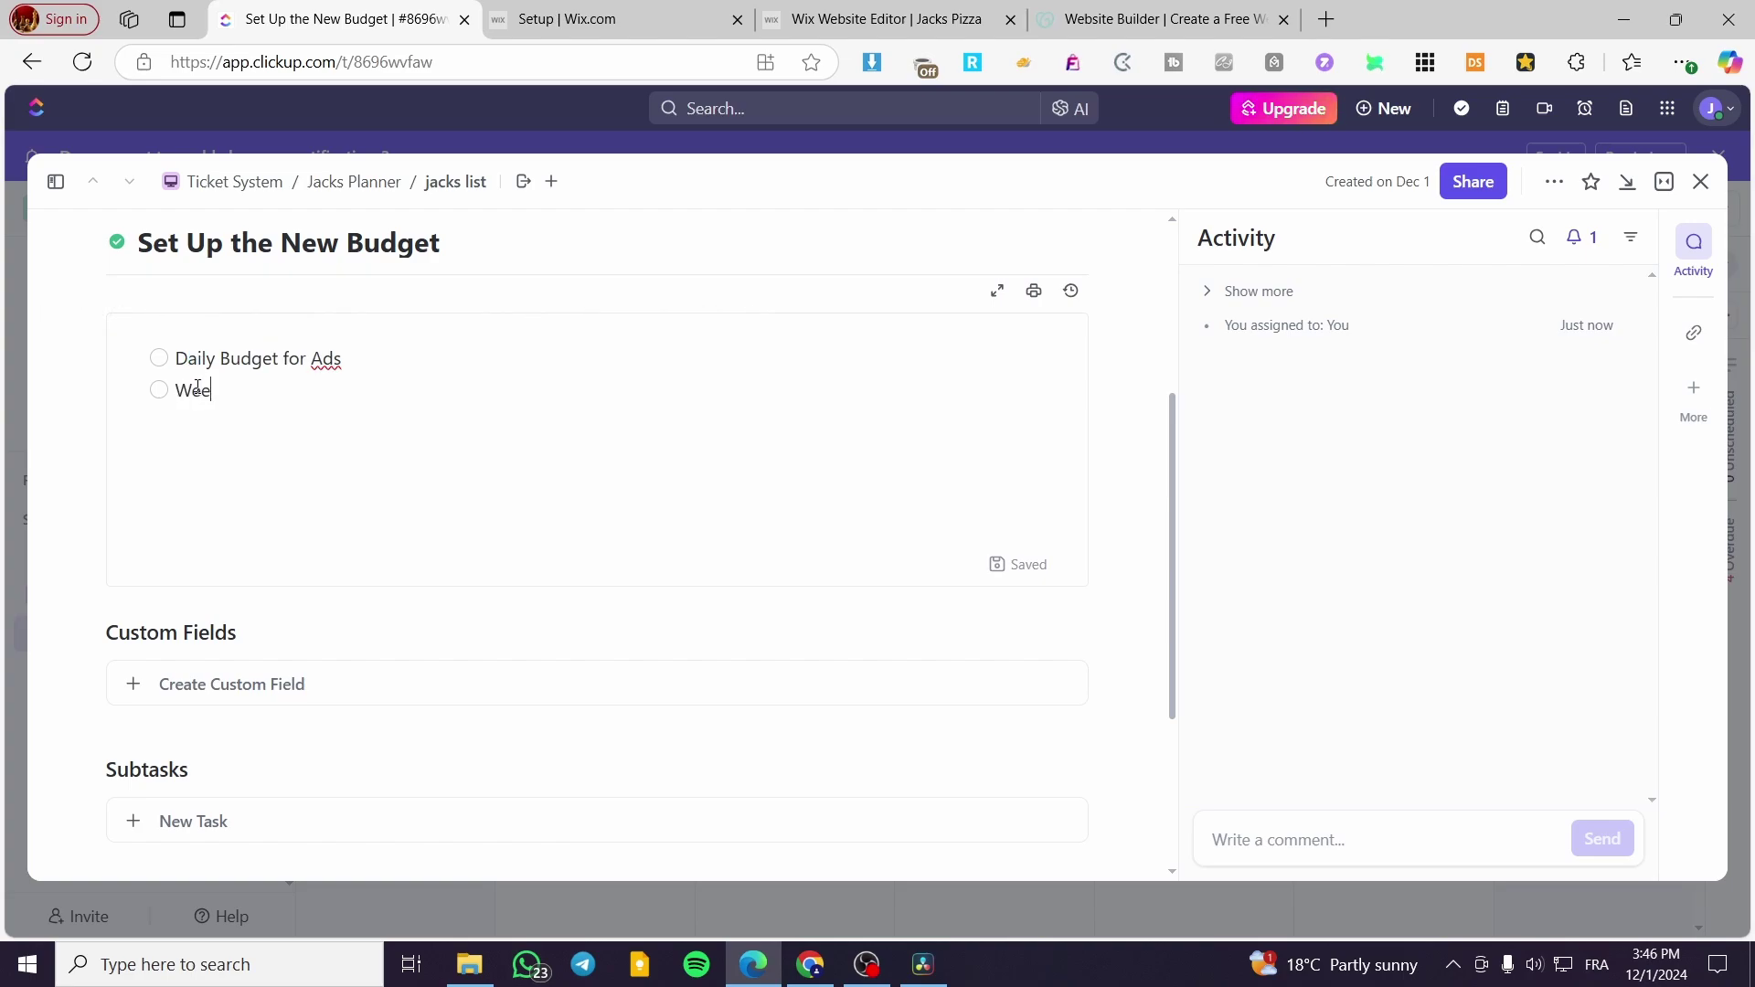
type("kly budget for Ads")
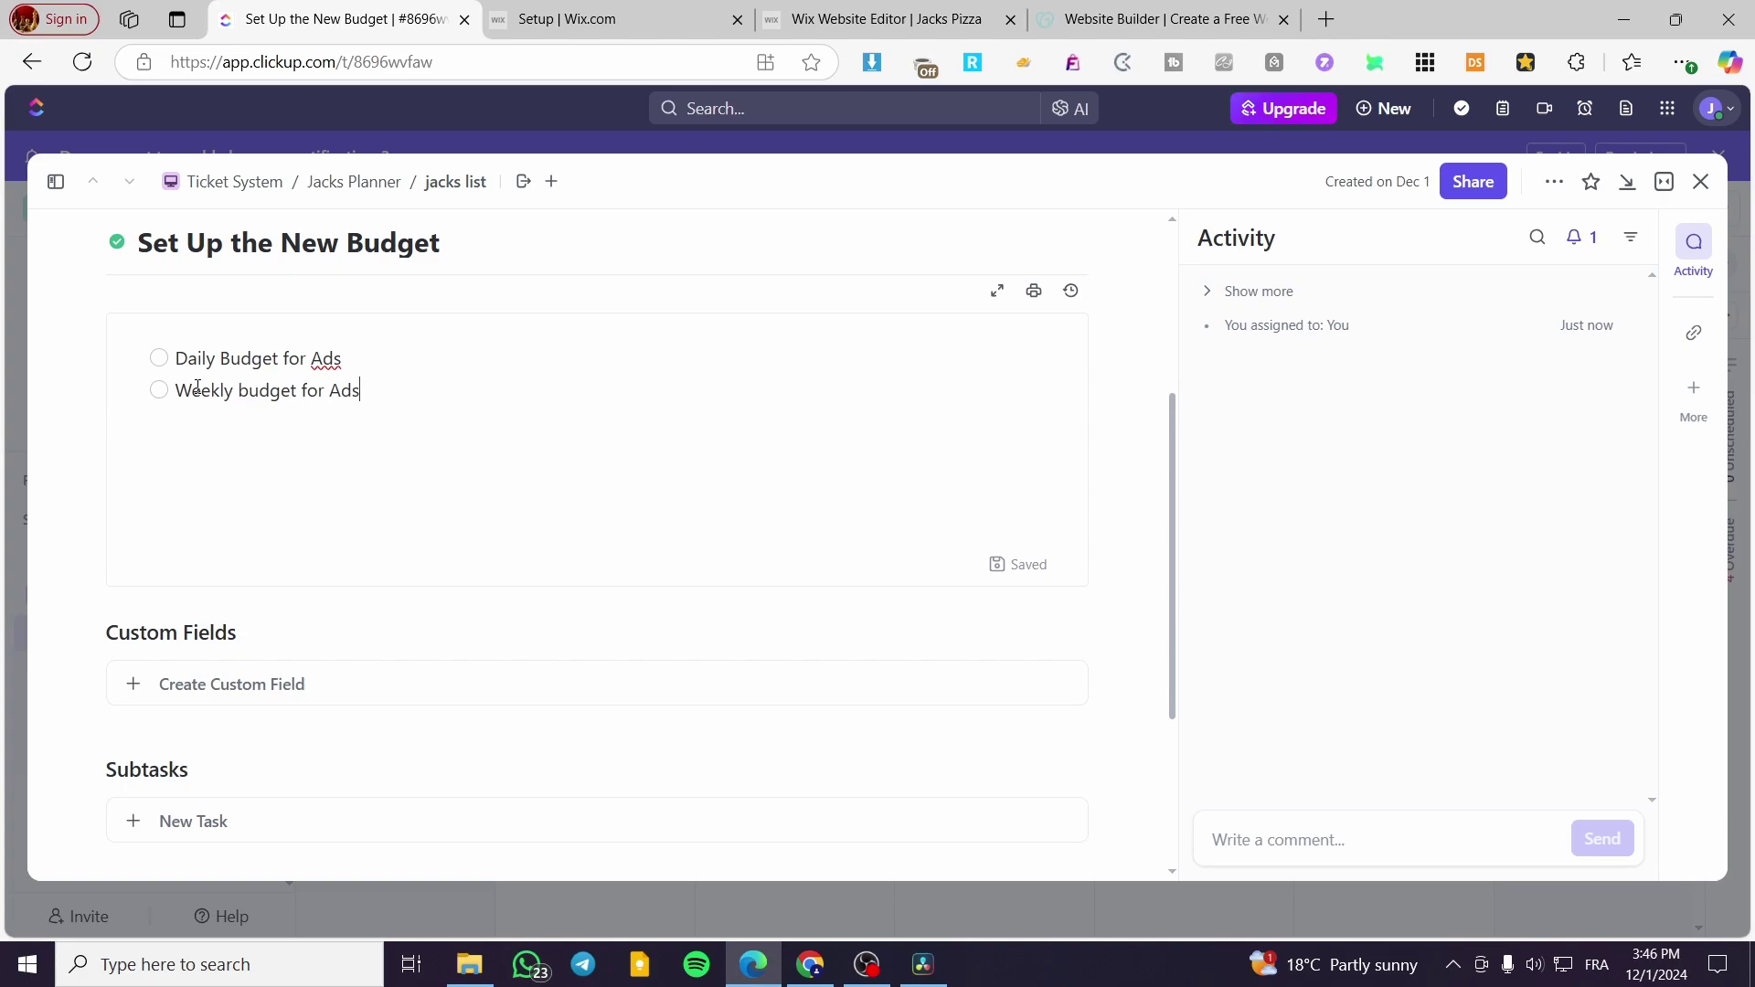
key("Return")
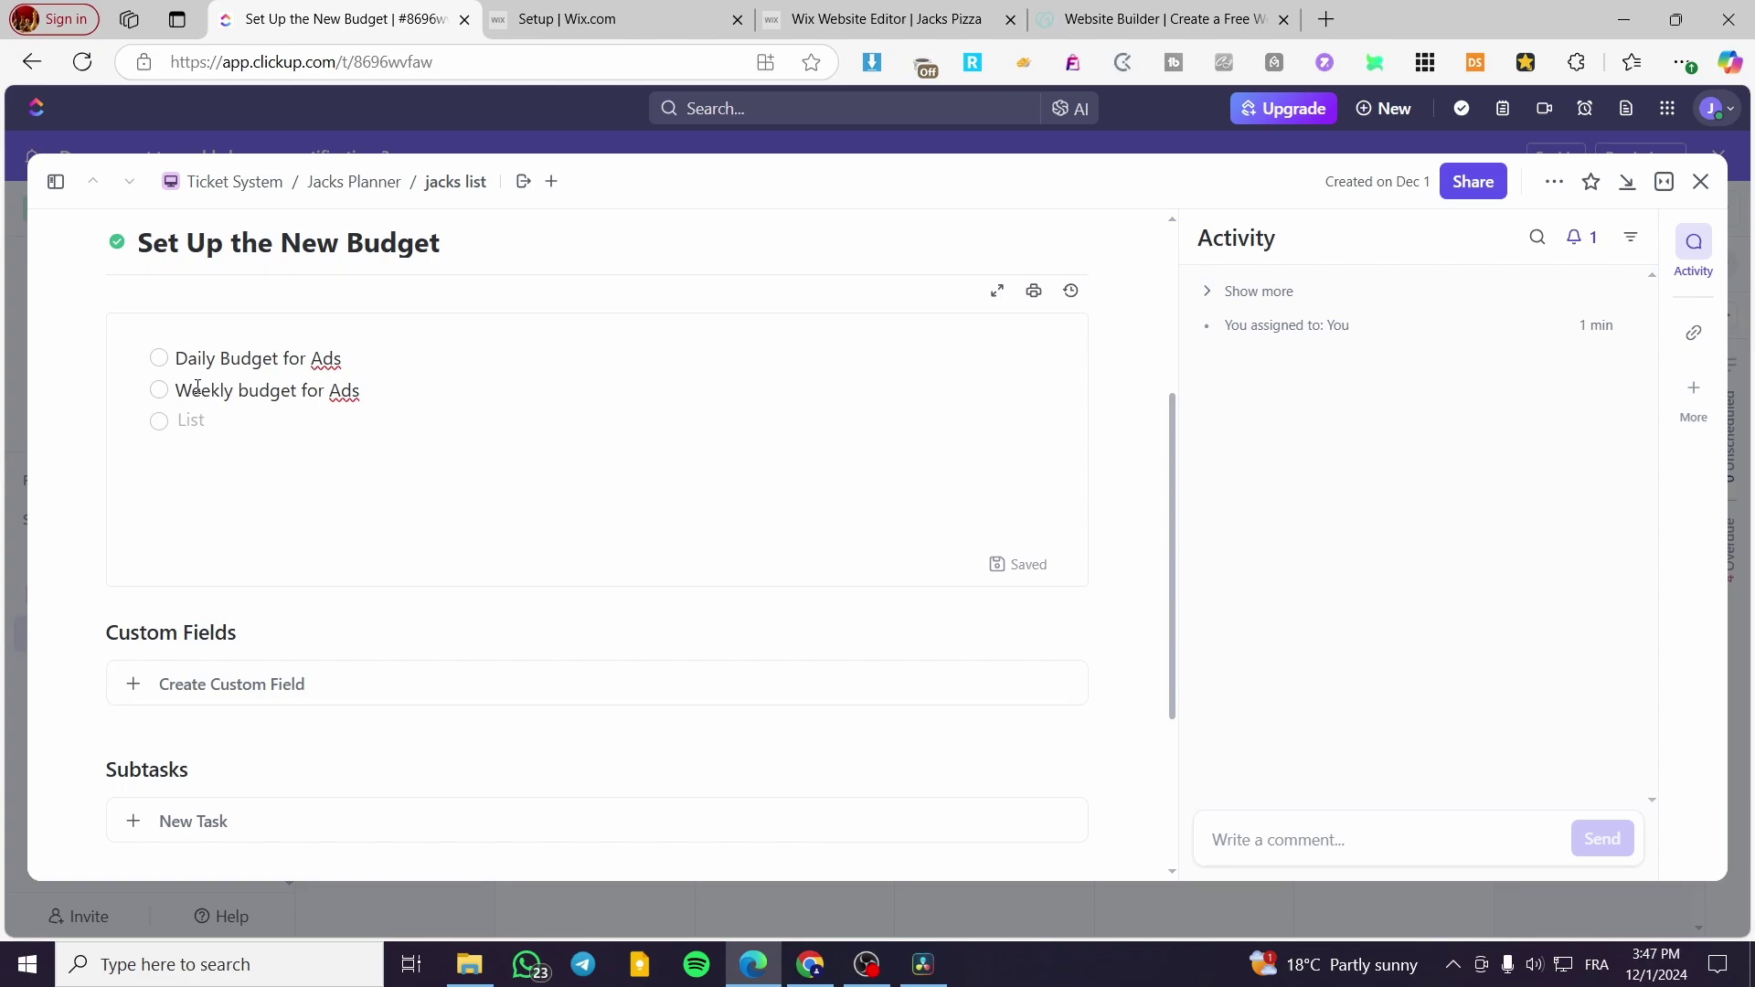
type("Buy a new camera set (Sony A7S")
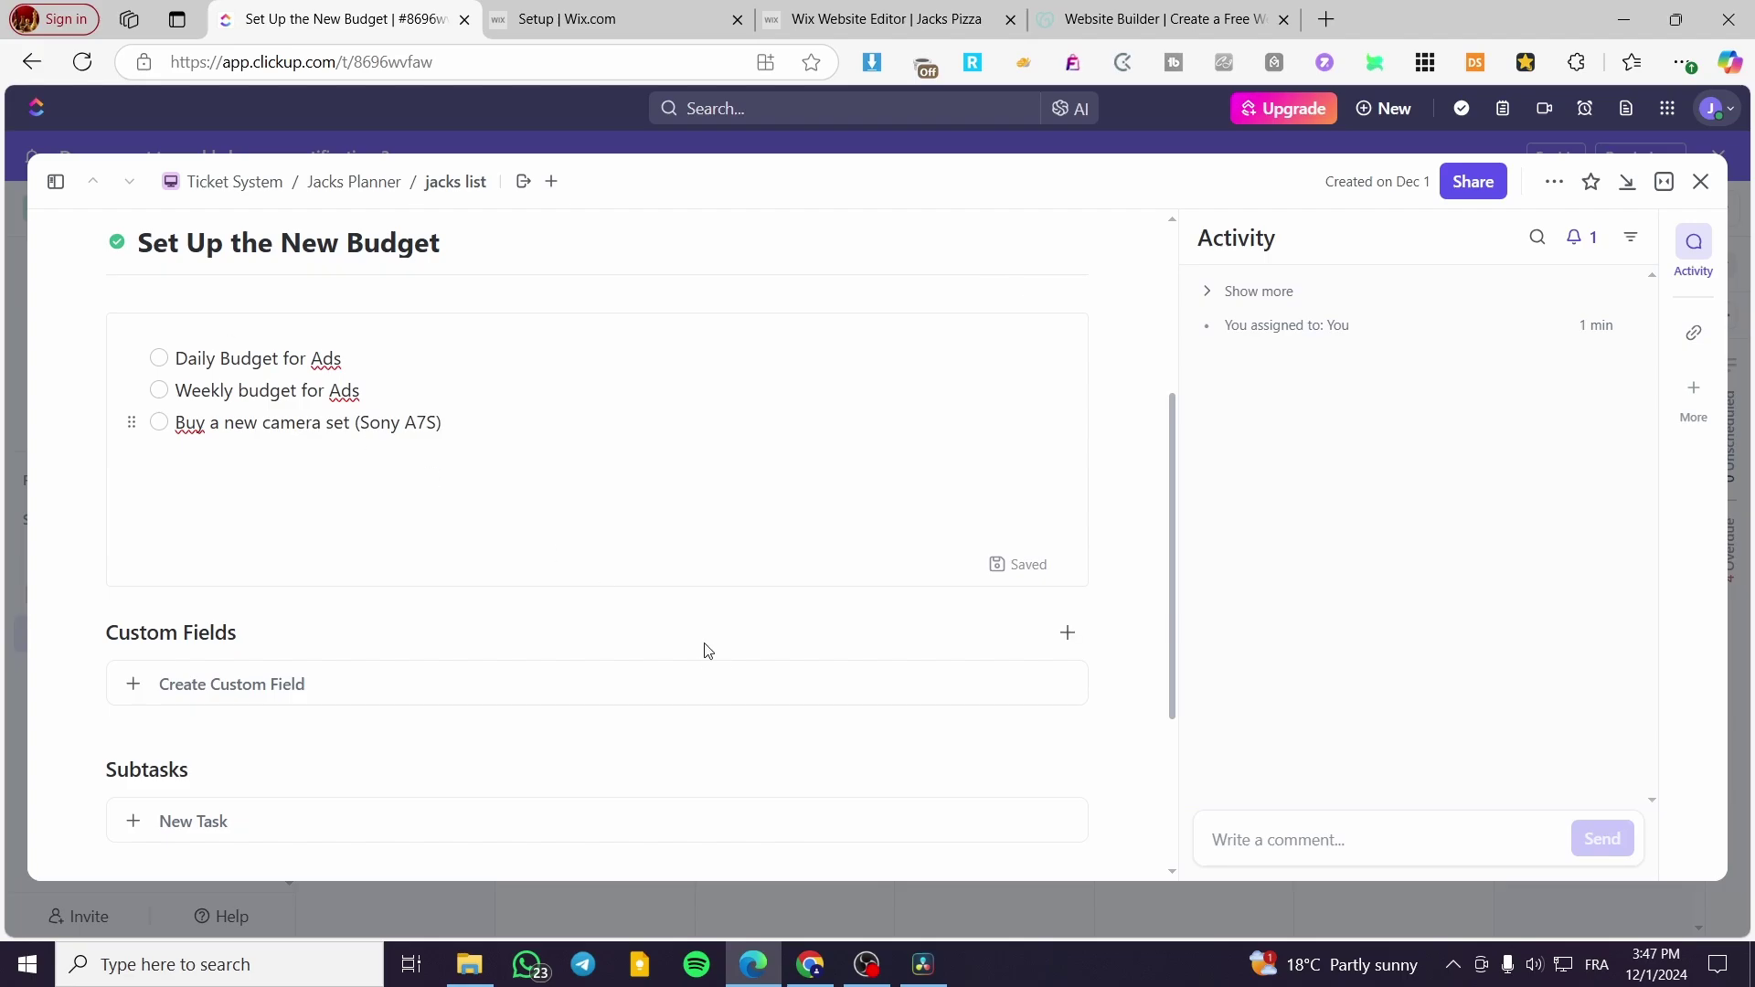
scroll(462, 650, "down", 3)
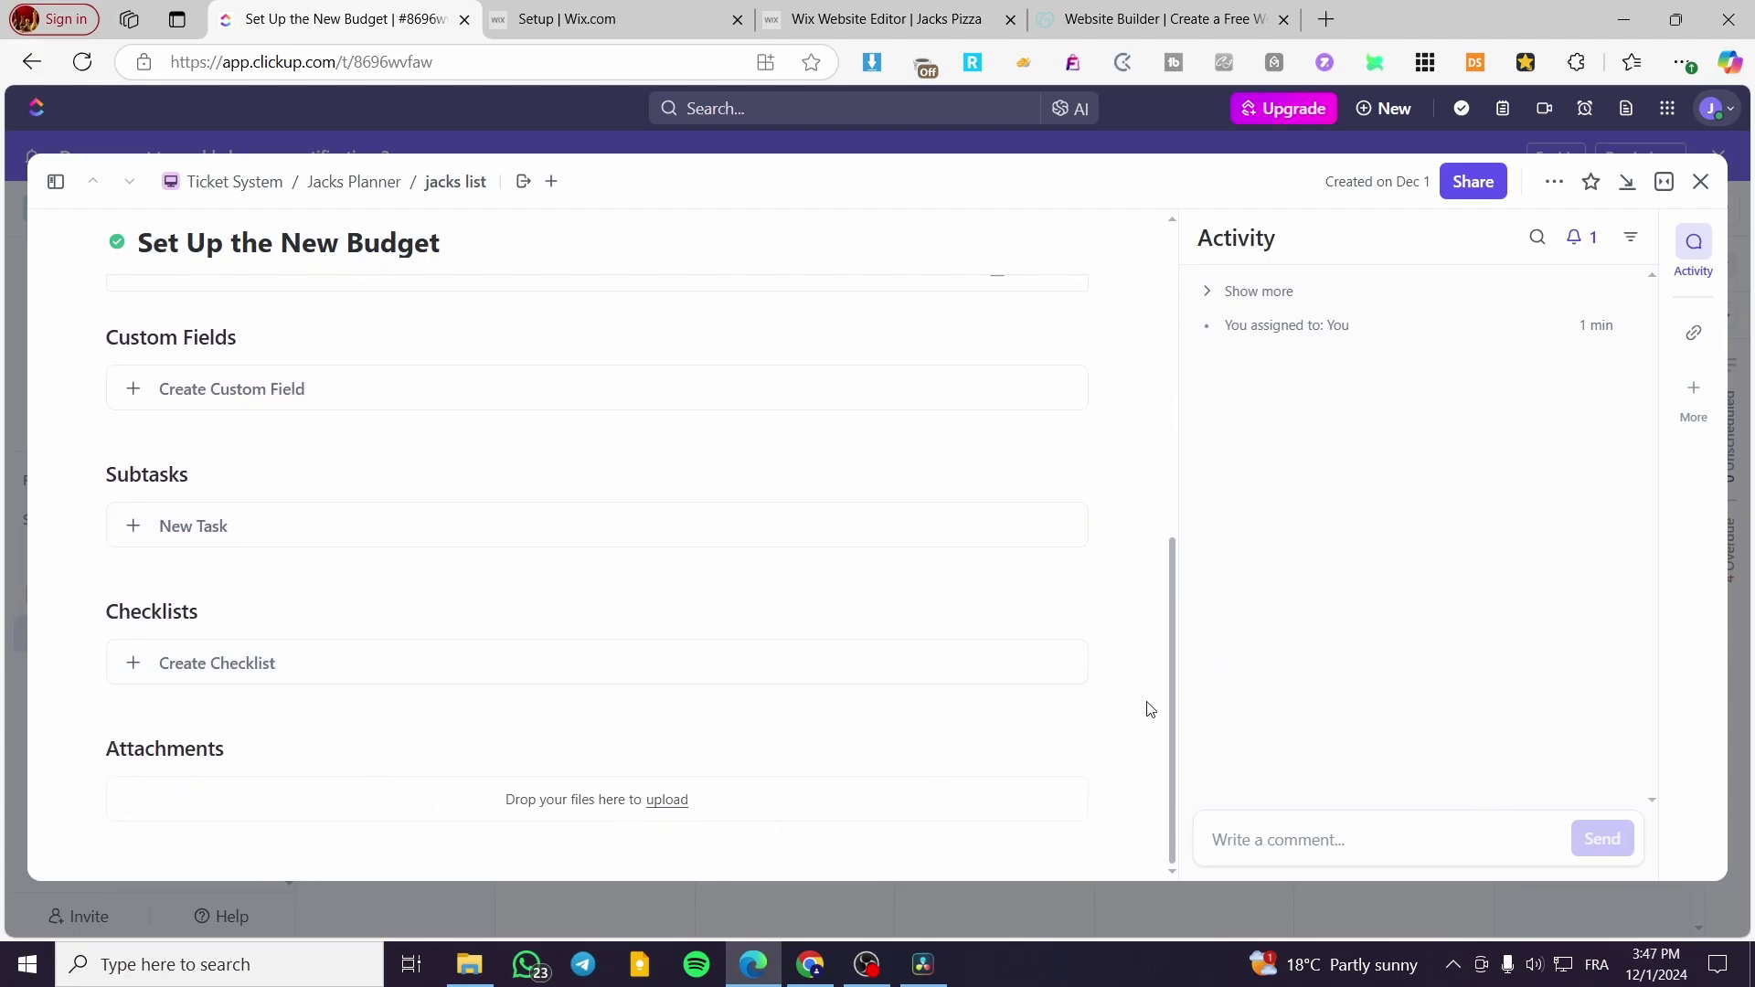
Step: Expand the earlier activity history, then close the budget task, reopening and closing it once
scroll(826, 646, "up", 8)
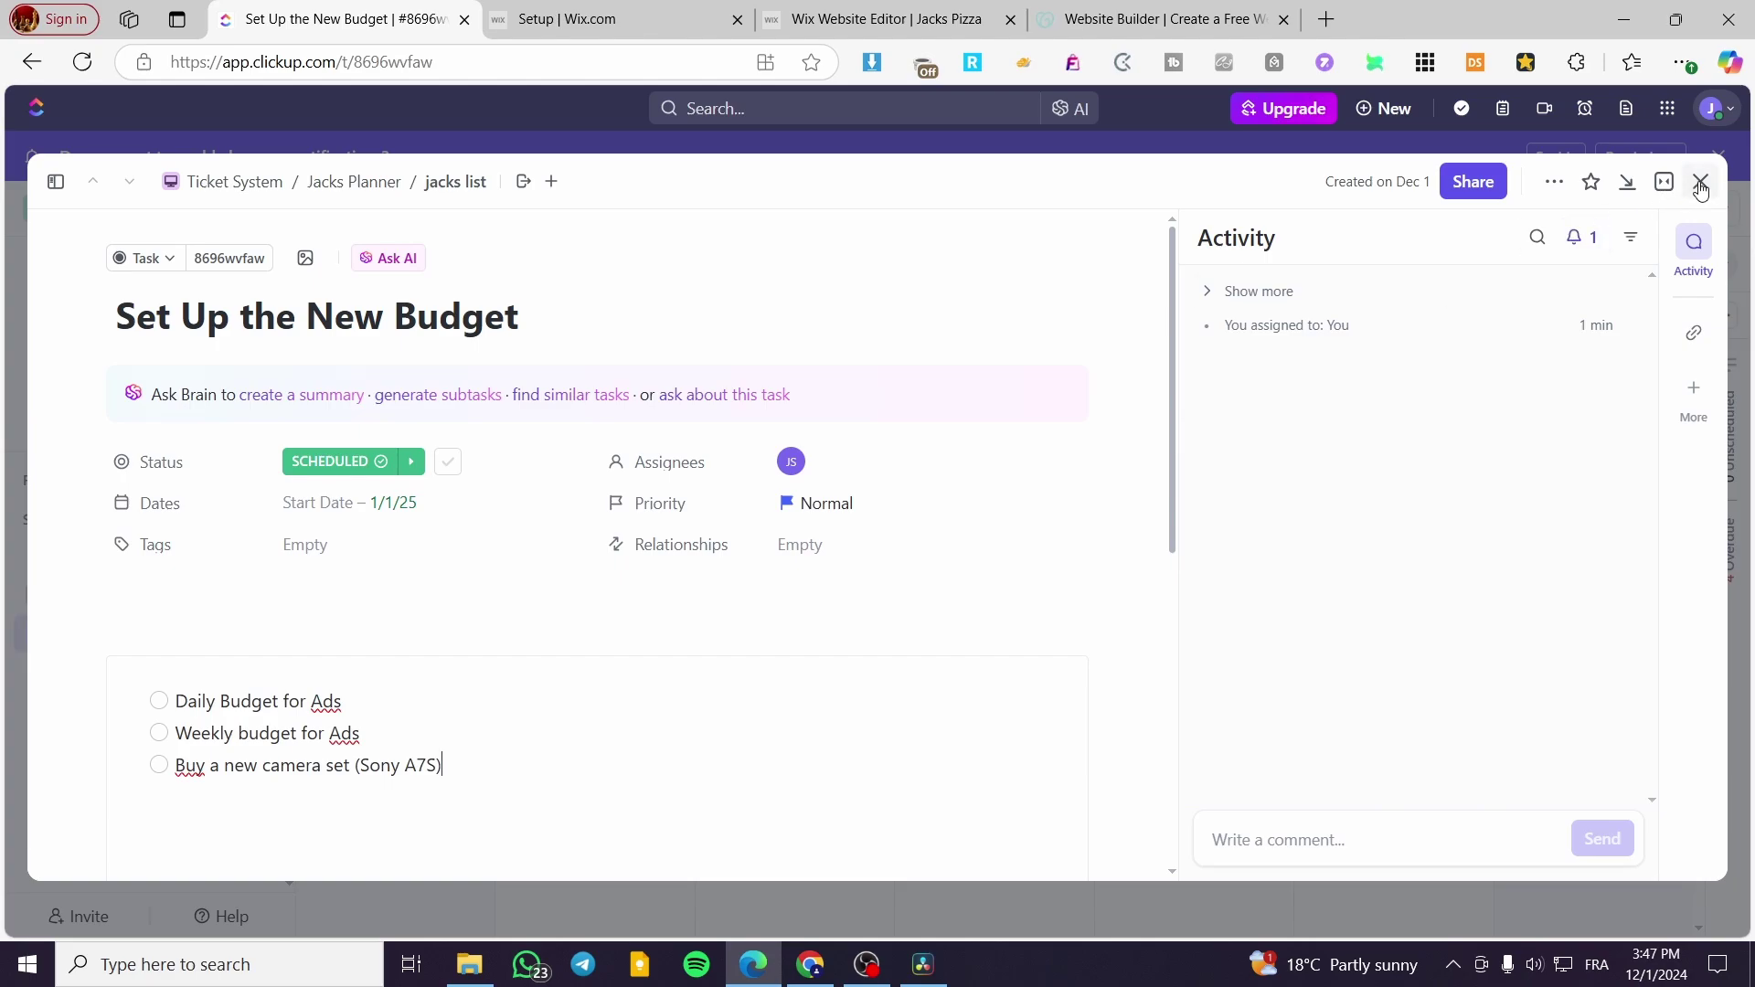
left_click(1216, 291)
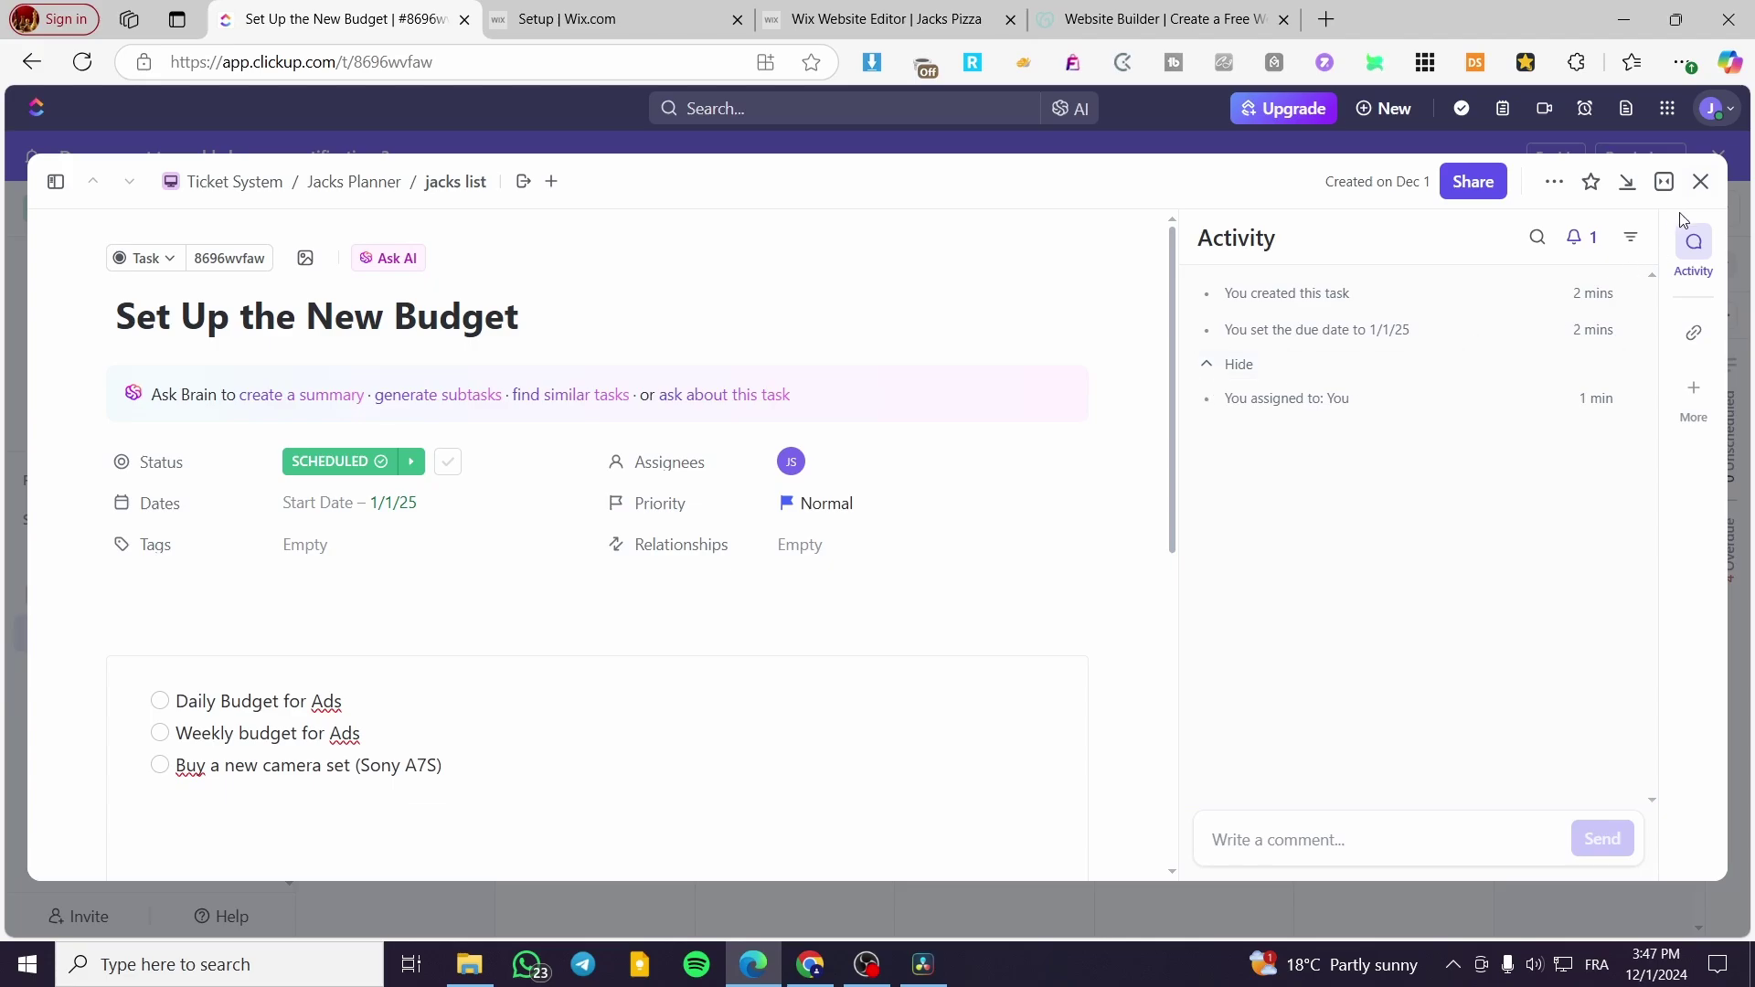
left_click(1701, 181)
left_click(974, 407)
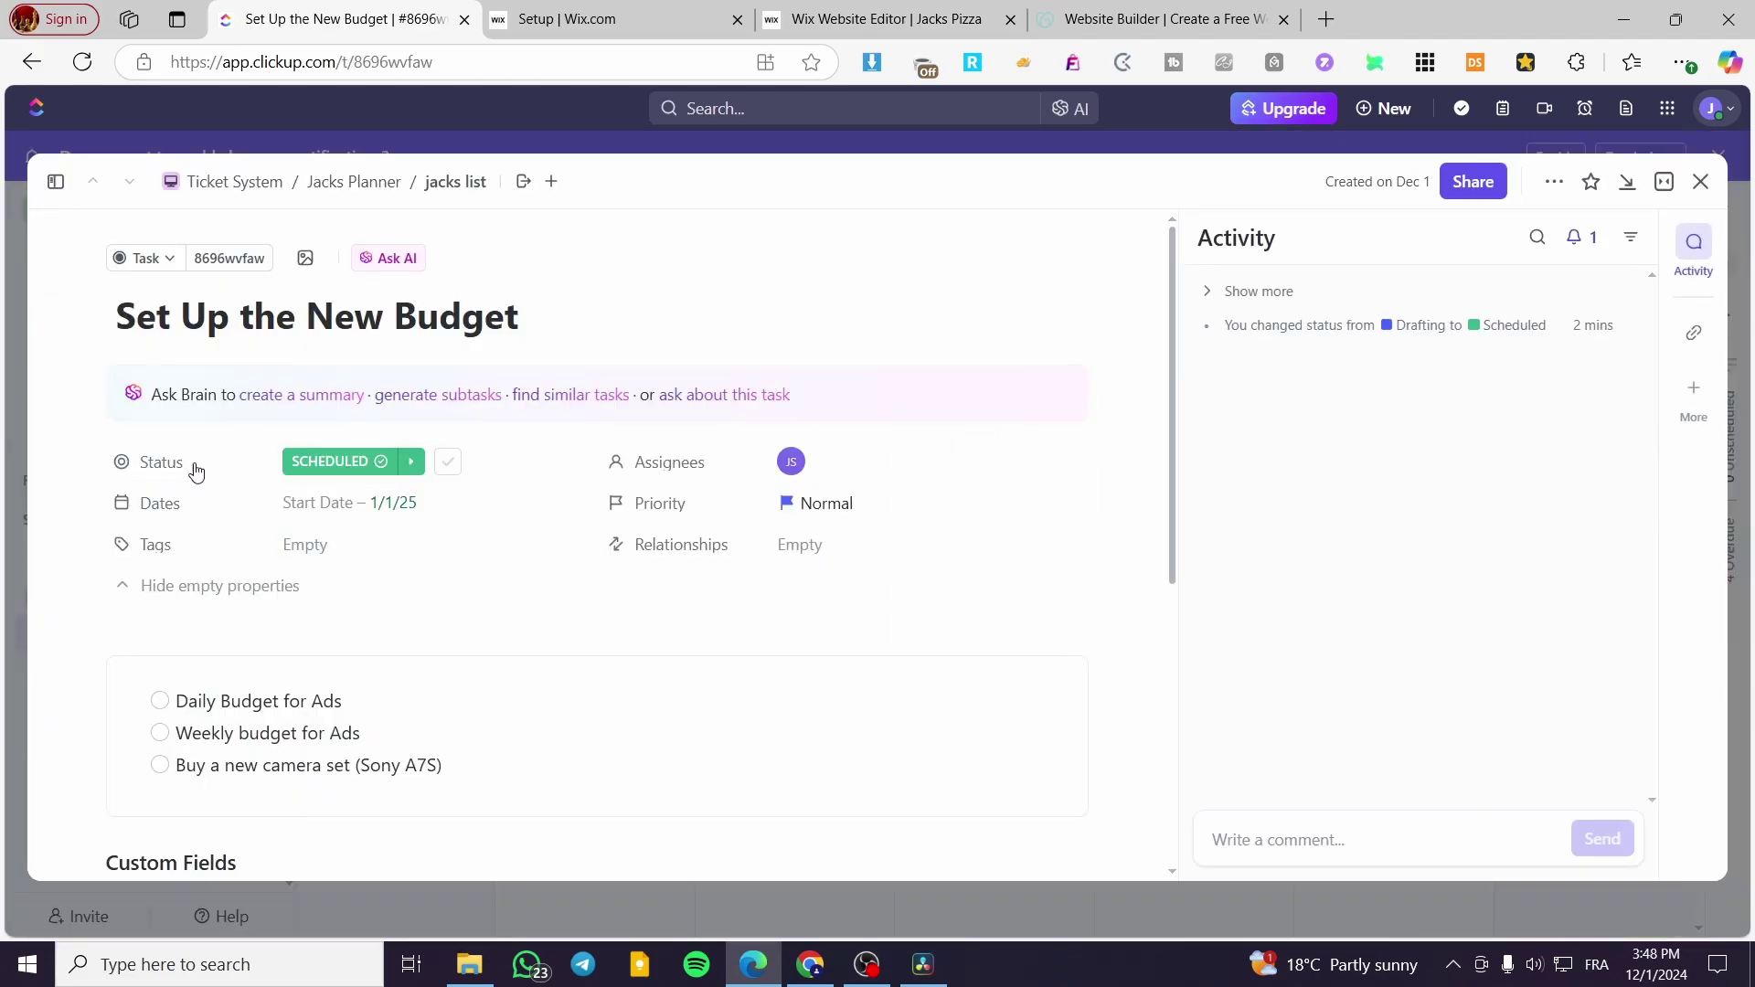
left_click(1698, 194)
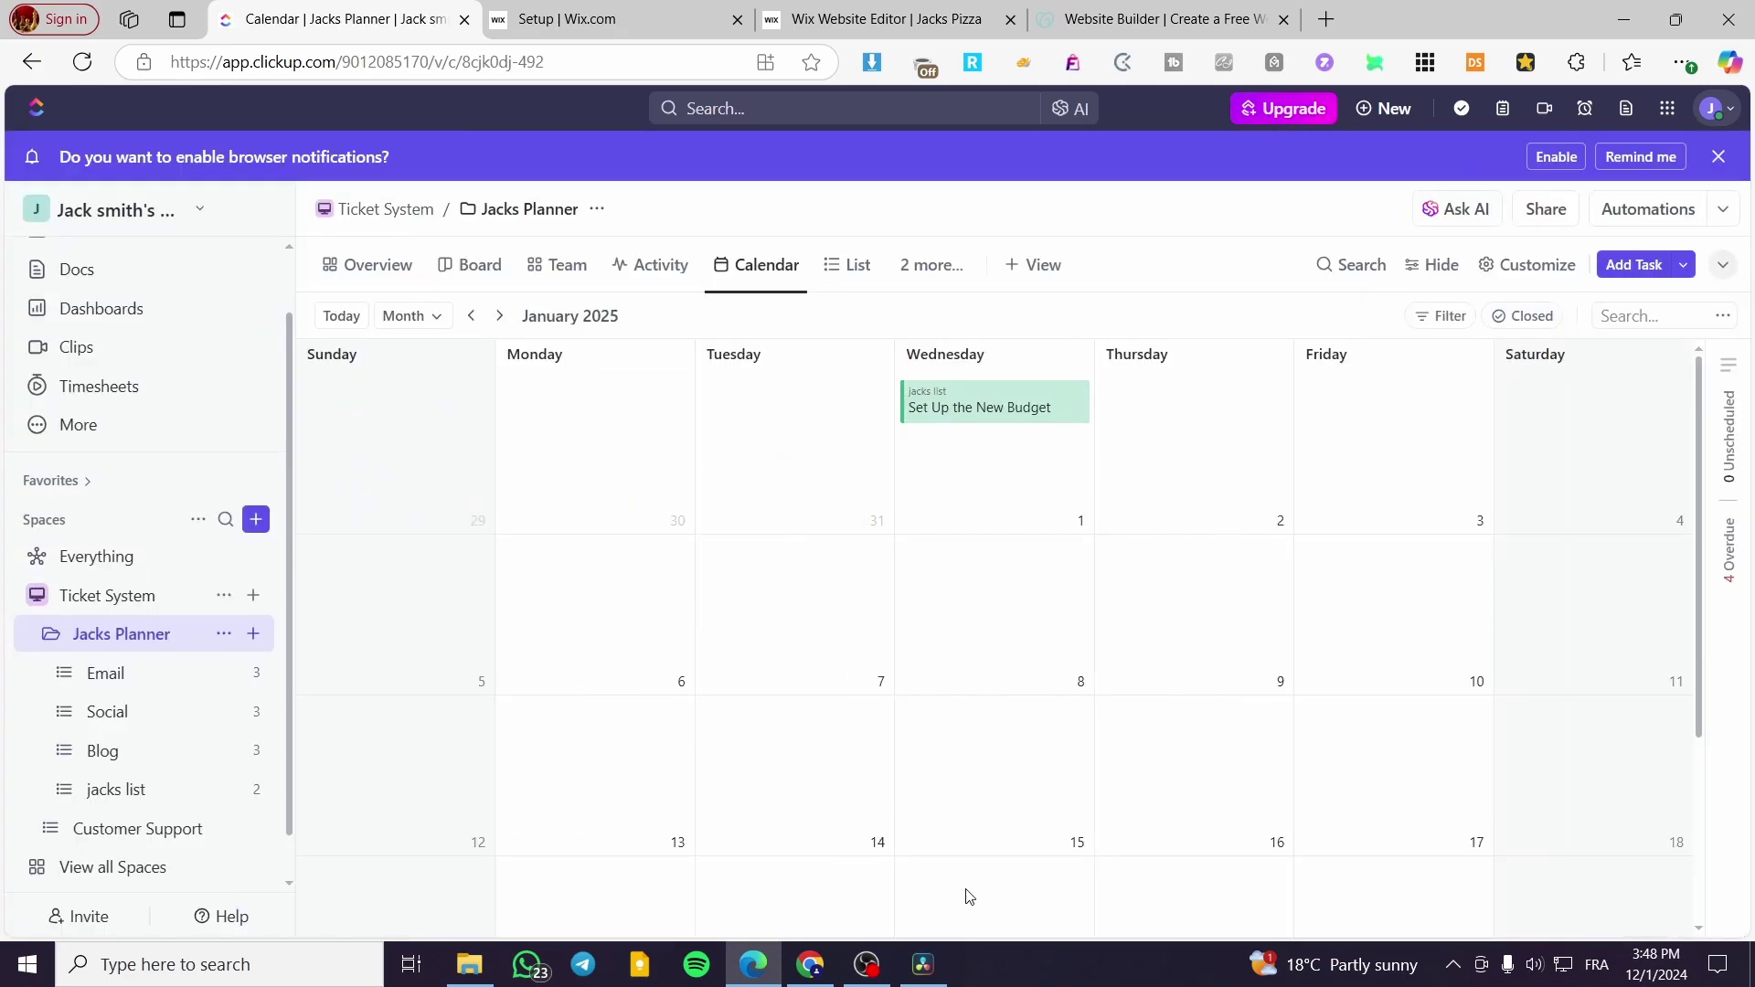
Step: Start a new task from the January 2025 calendar
scroll(960, 859, "down", 2)
scroll(1051, 827, "up", 2)
left_click(1615, 270)
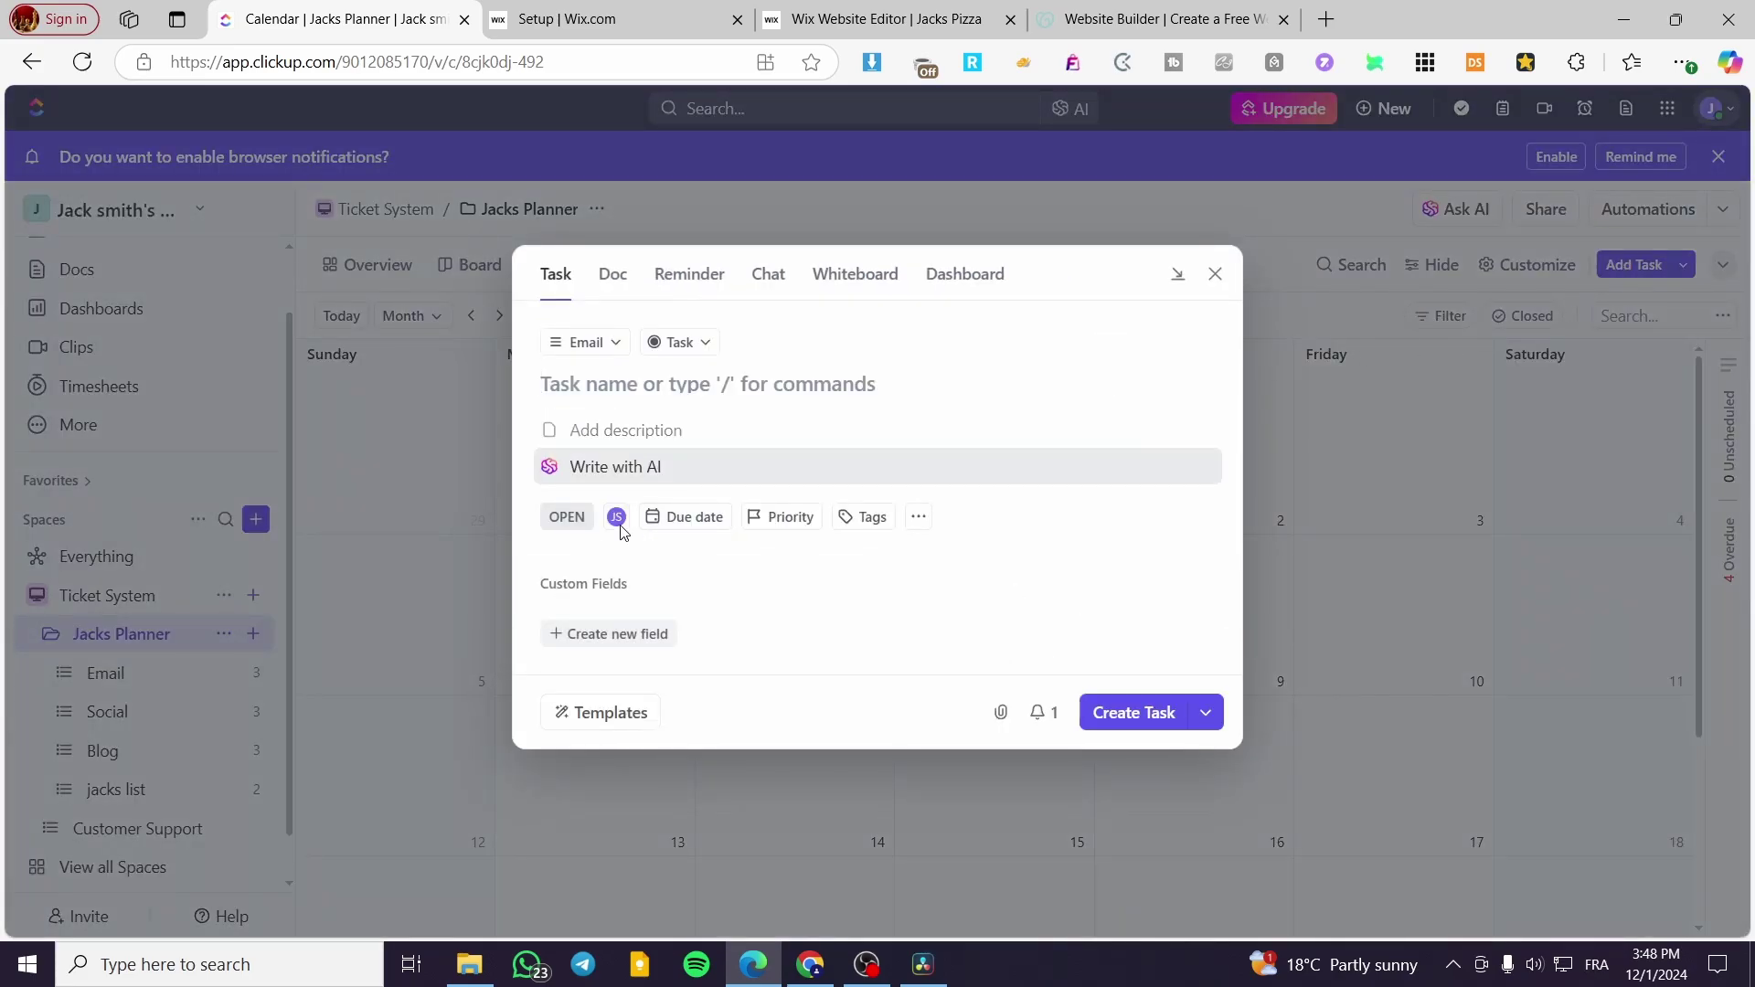
Step: File the new task in jacks list as a regular task with Drafting status
left_click(618, 342)
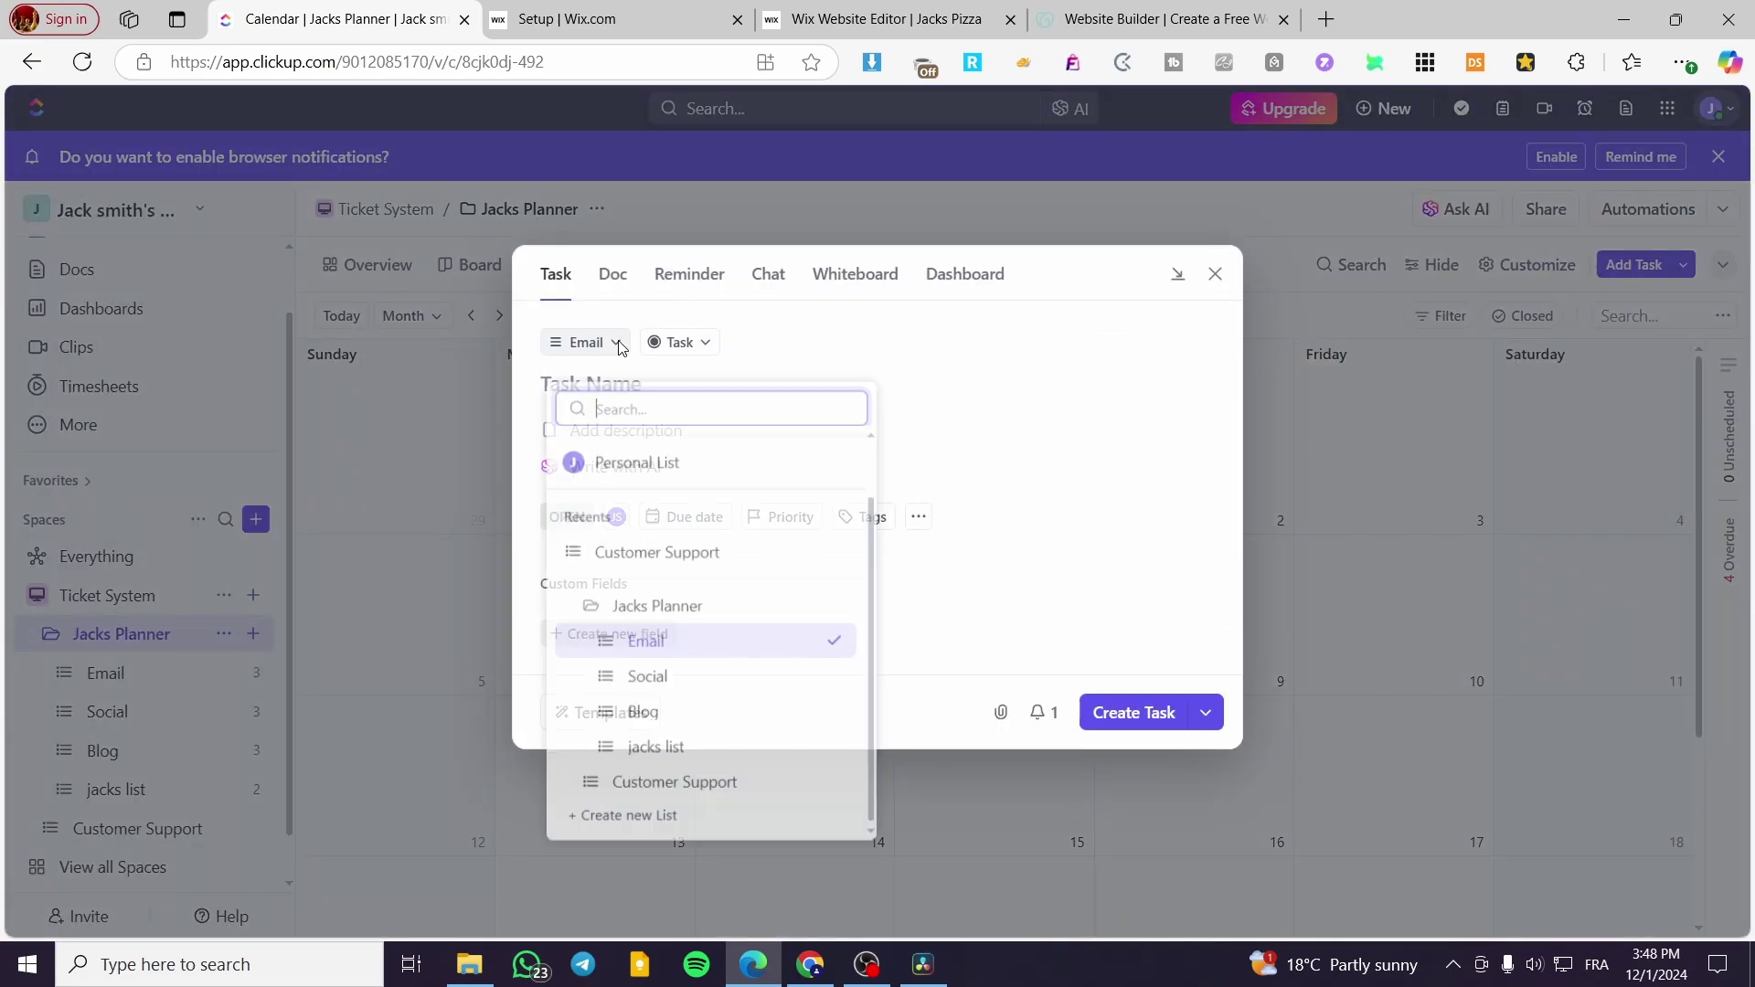
left_click(667, 790)
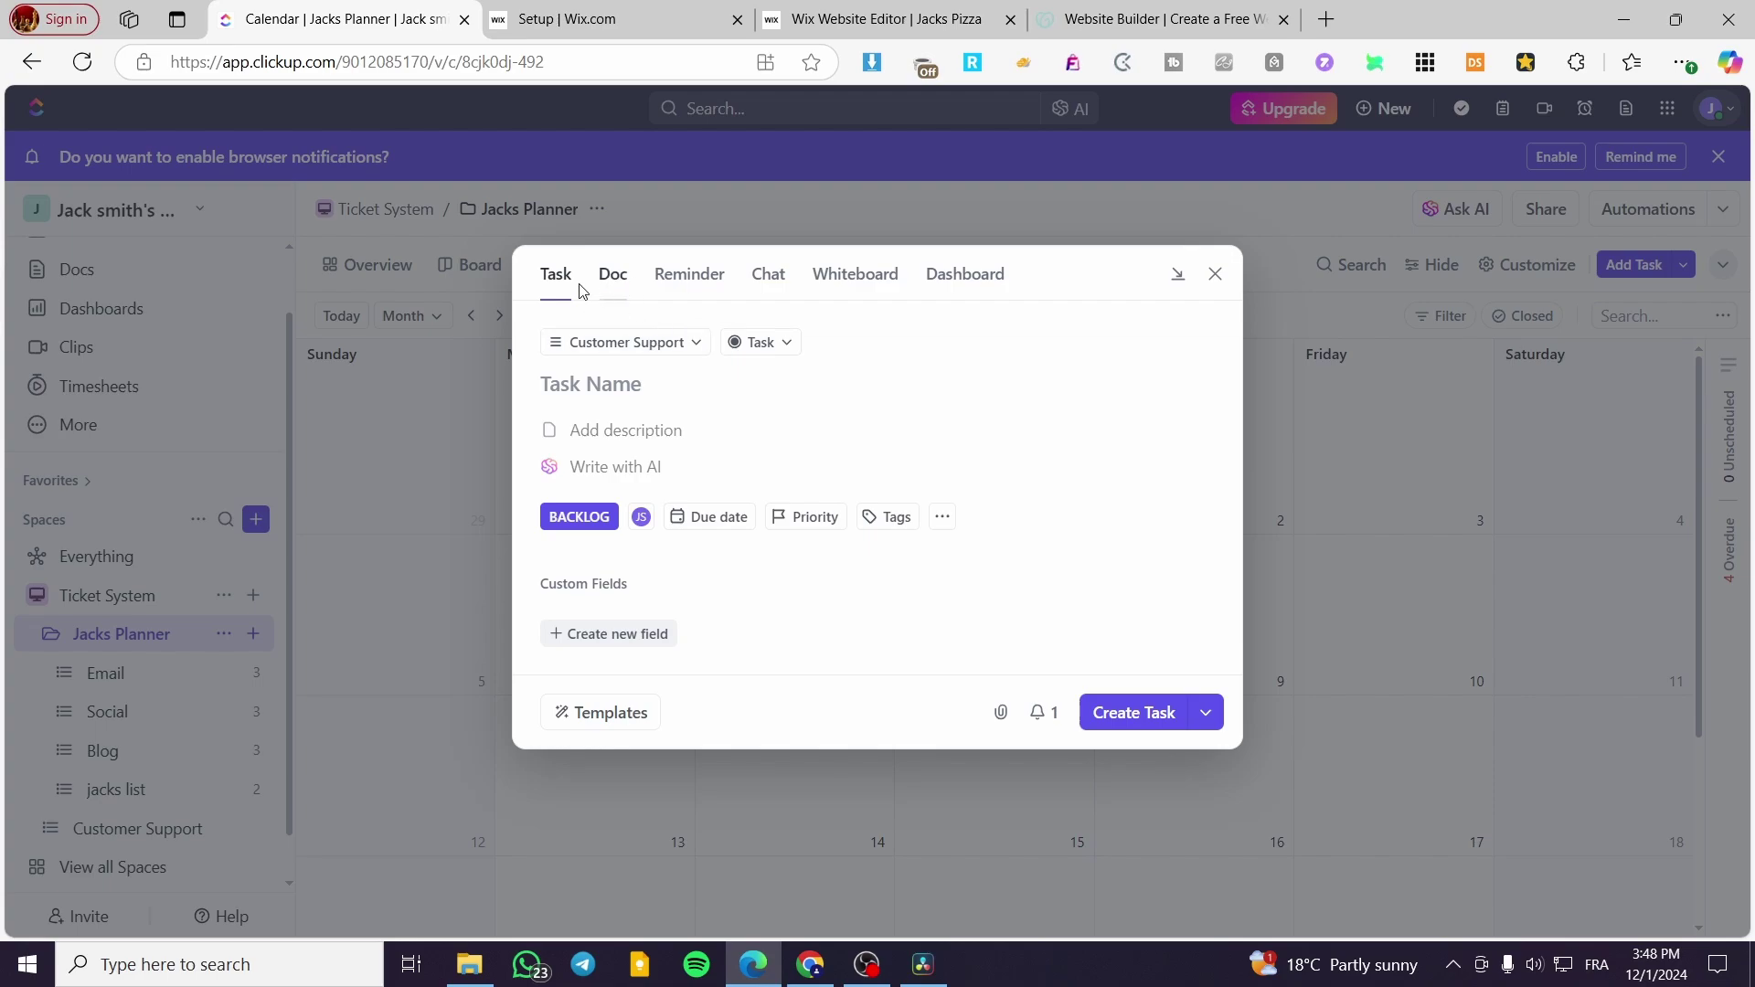
left_click(695, 345)
left_click(695, 350)
left_click(694, 348)
left_click(640, 749)
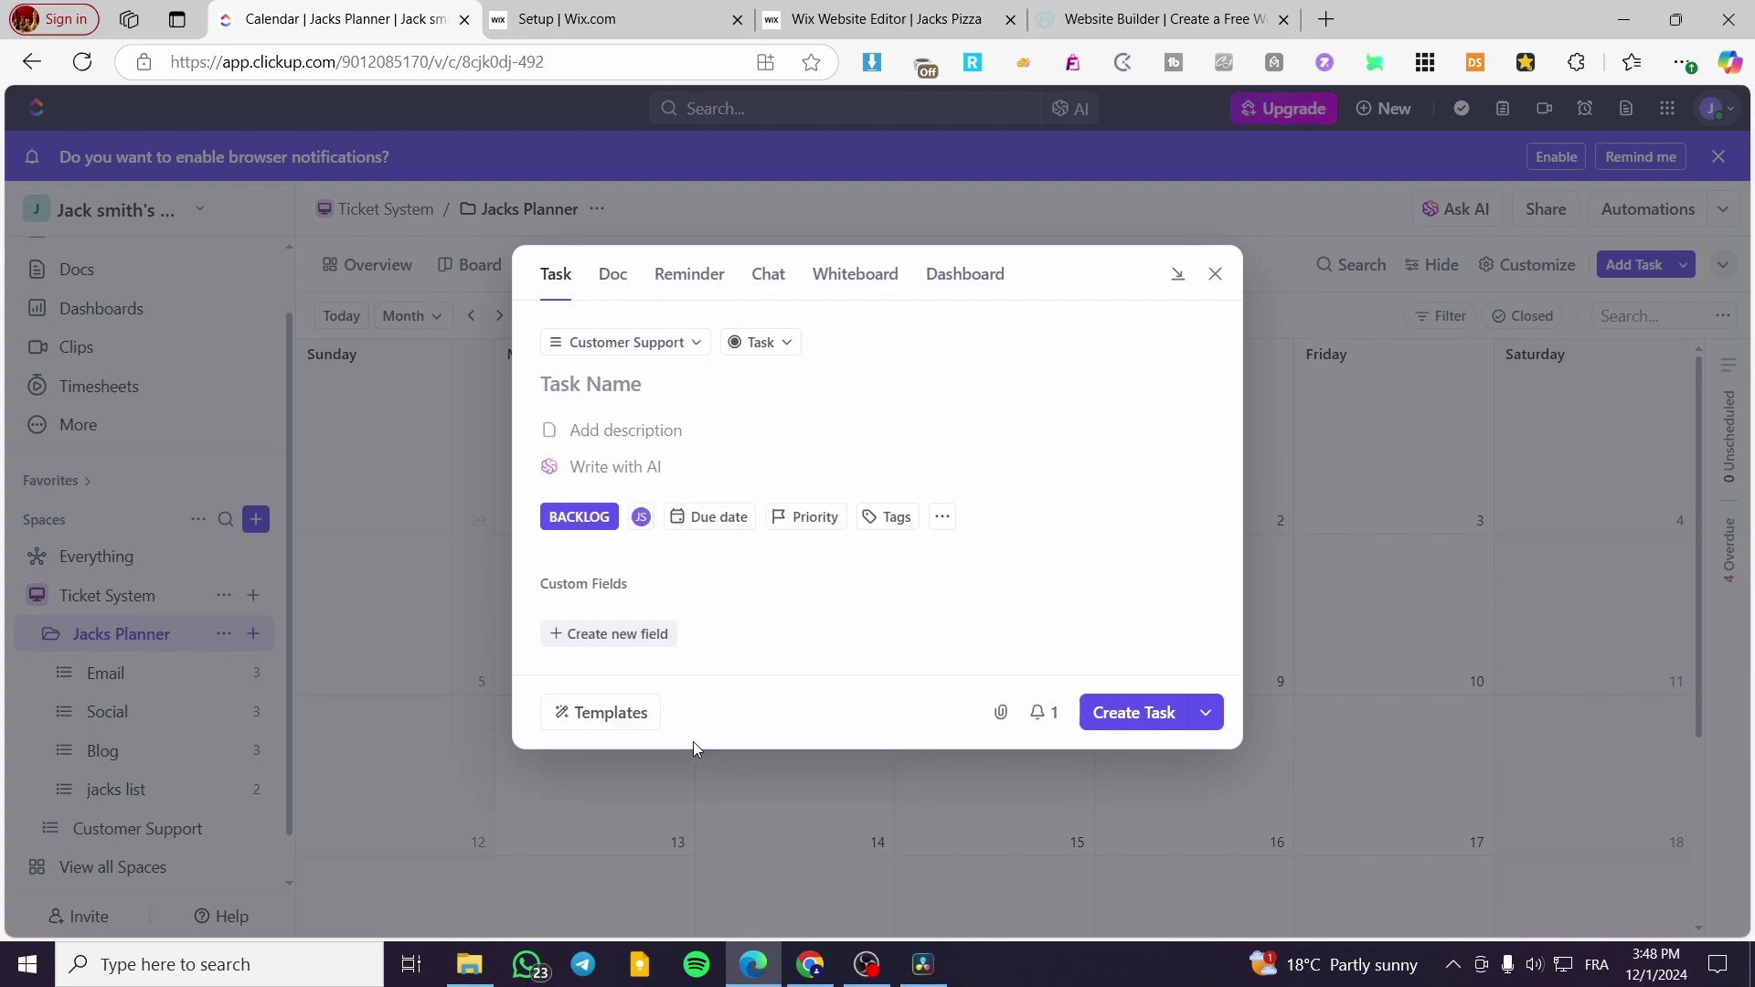
left_click(721, 349)
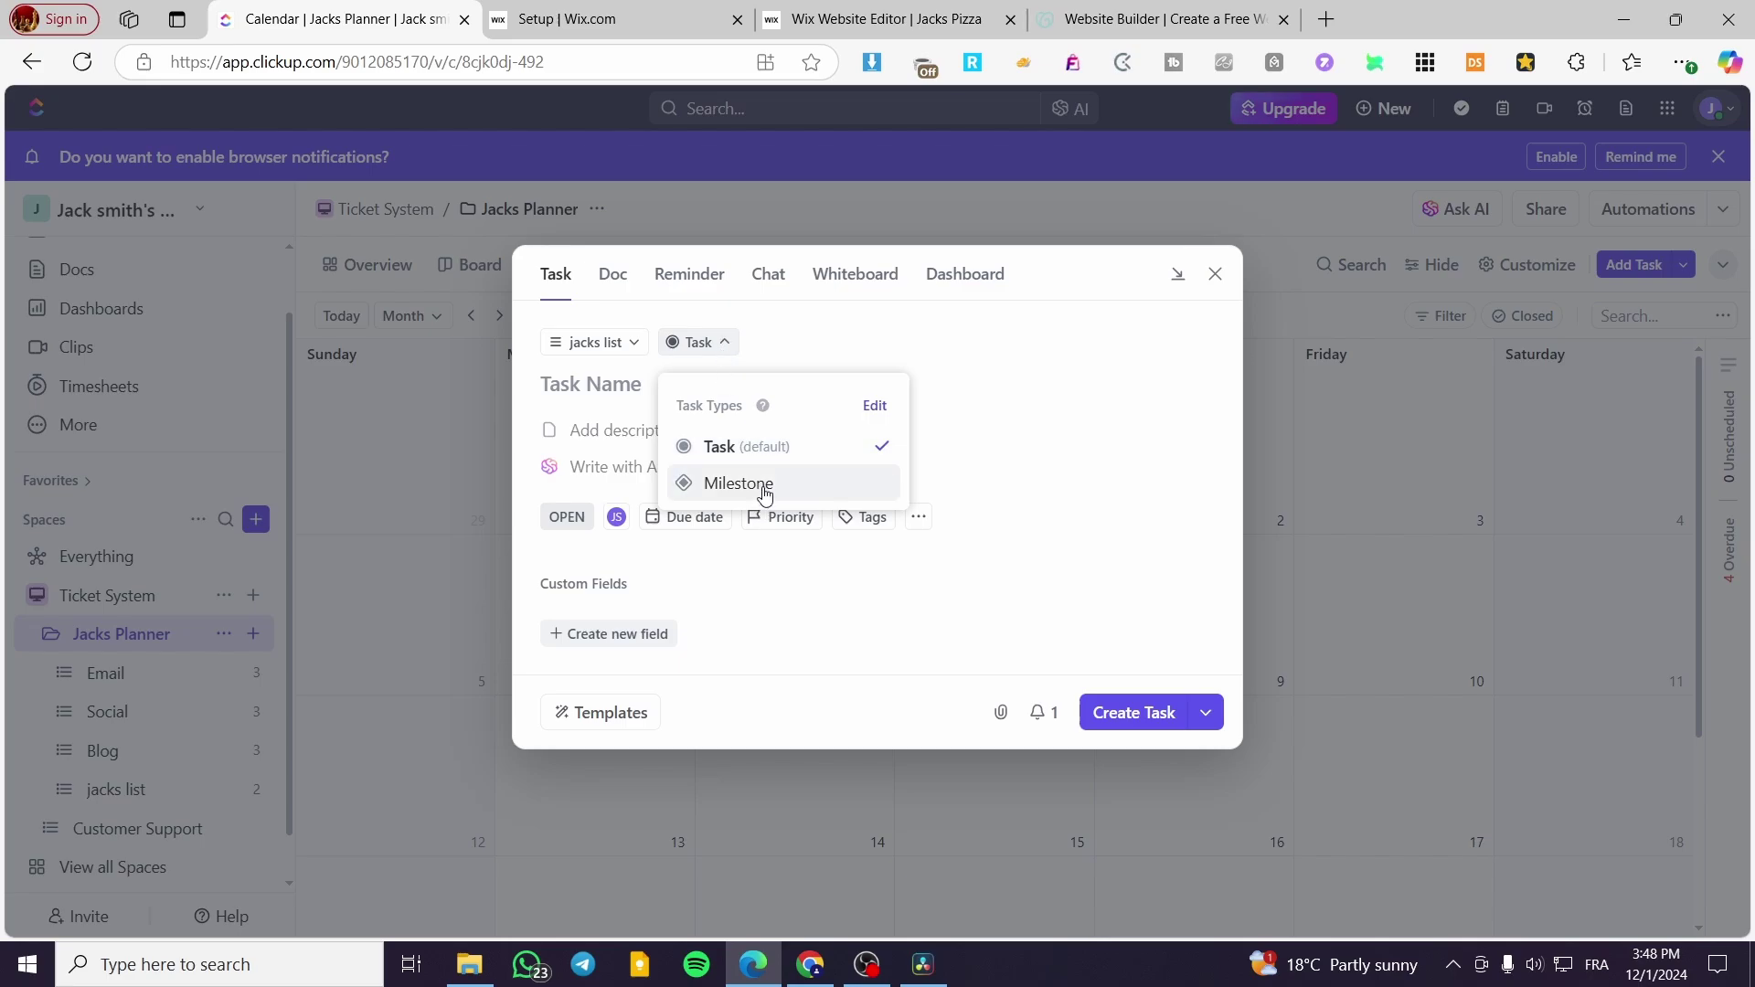
left_click(717, 342)
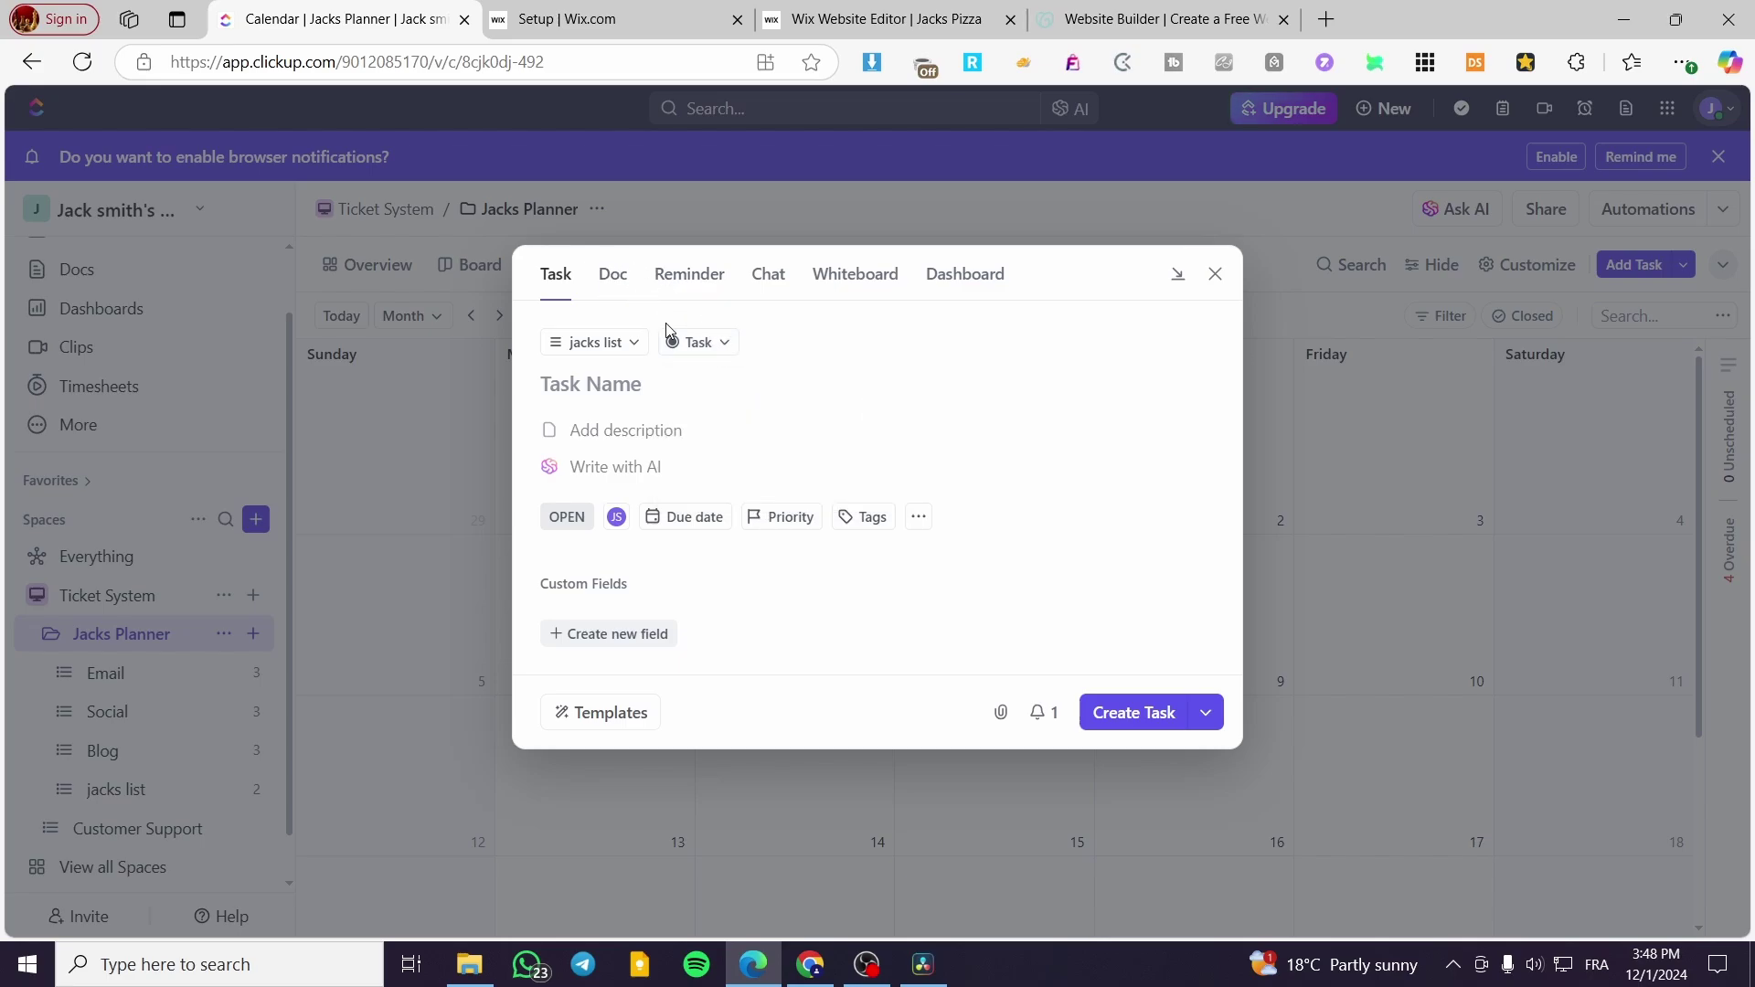
left_click(568, 517)
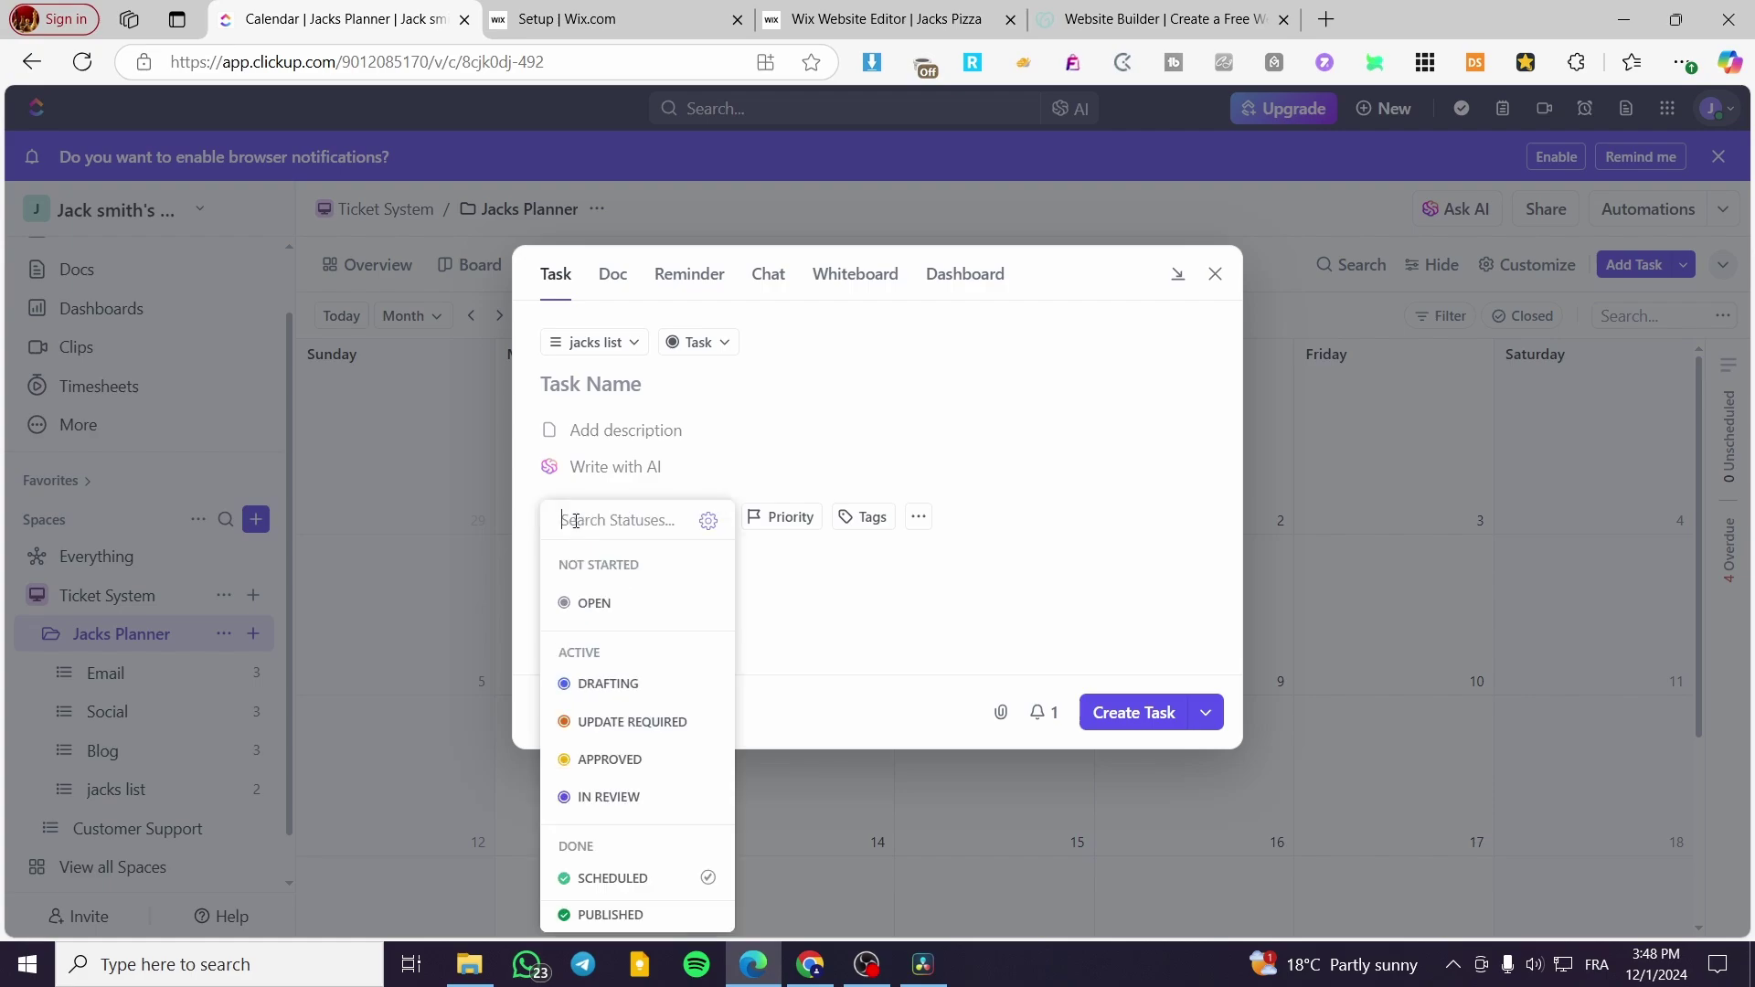
left_click(653, 686)
Step: Set the due date to Friday, December 6 at 9:00 am
left_click(697, 514)
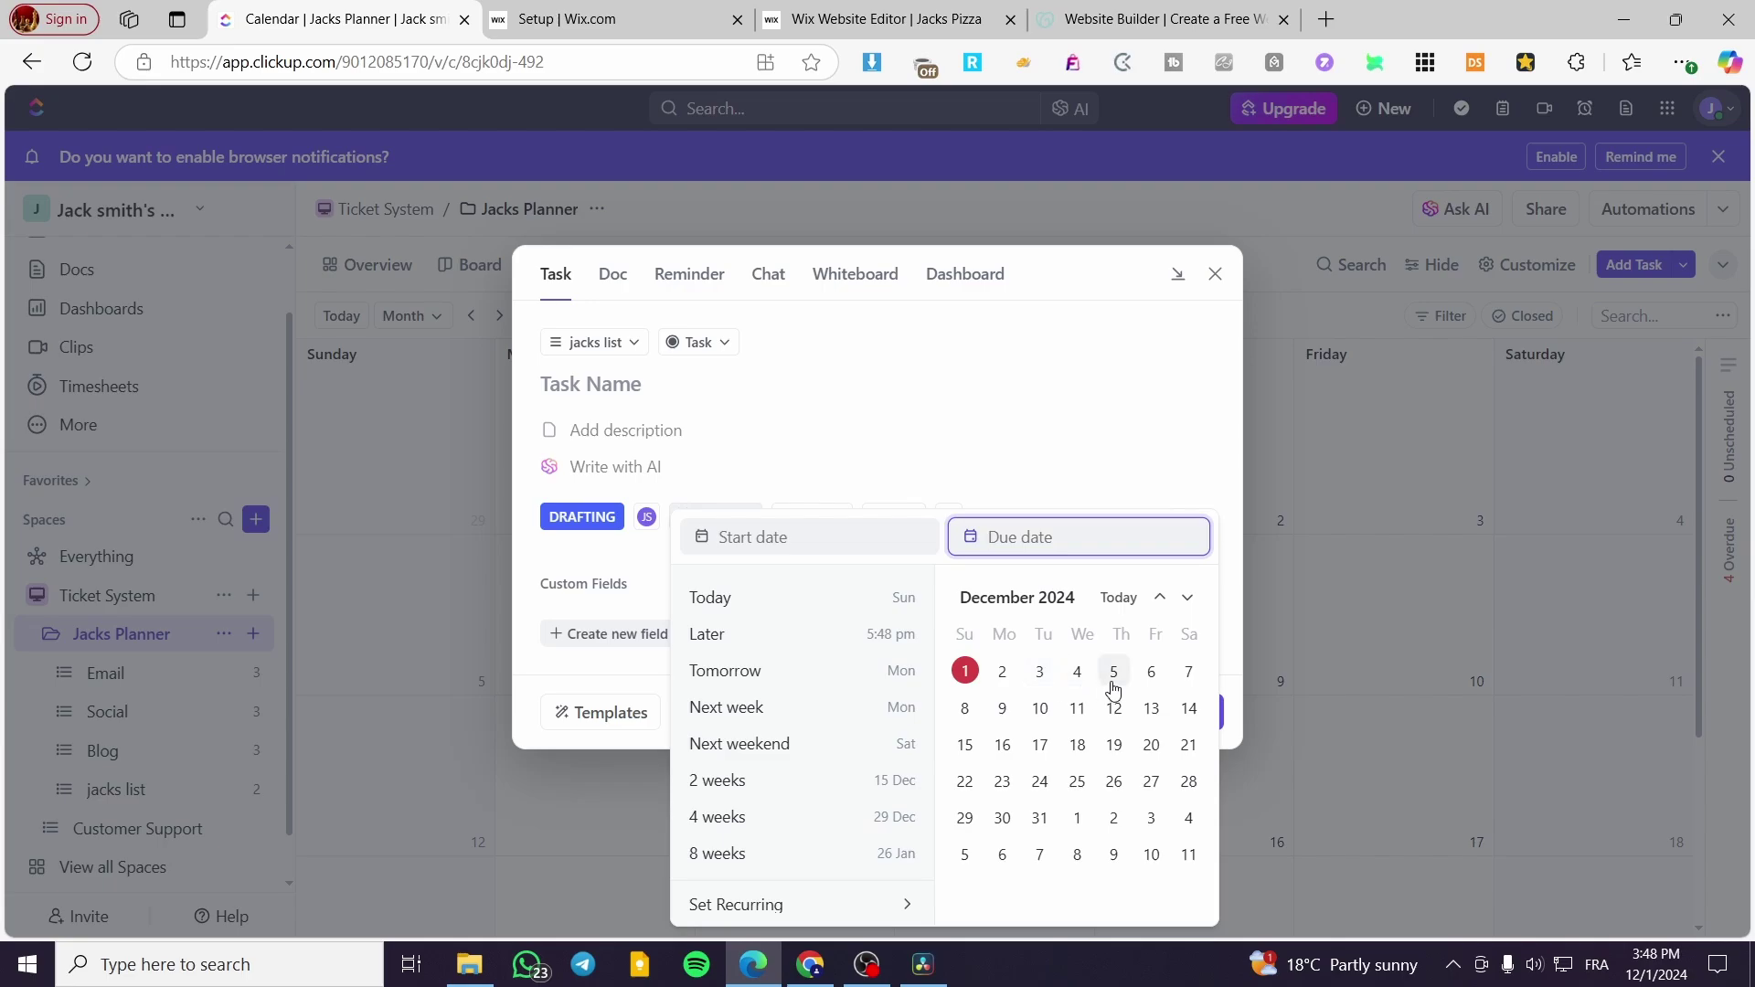
left_click(1151, 672)
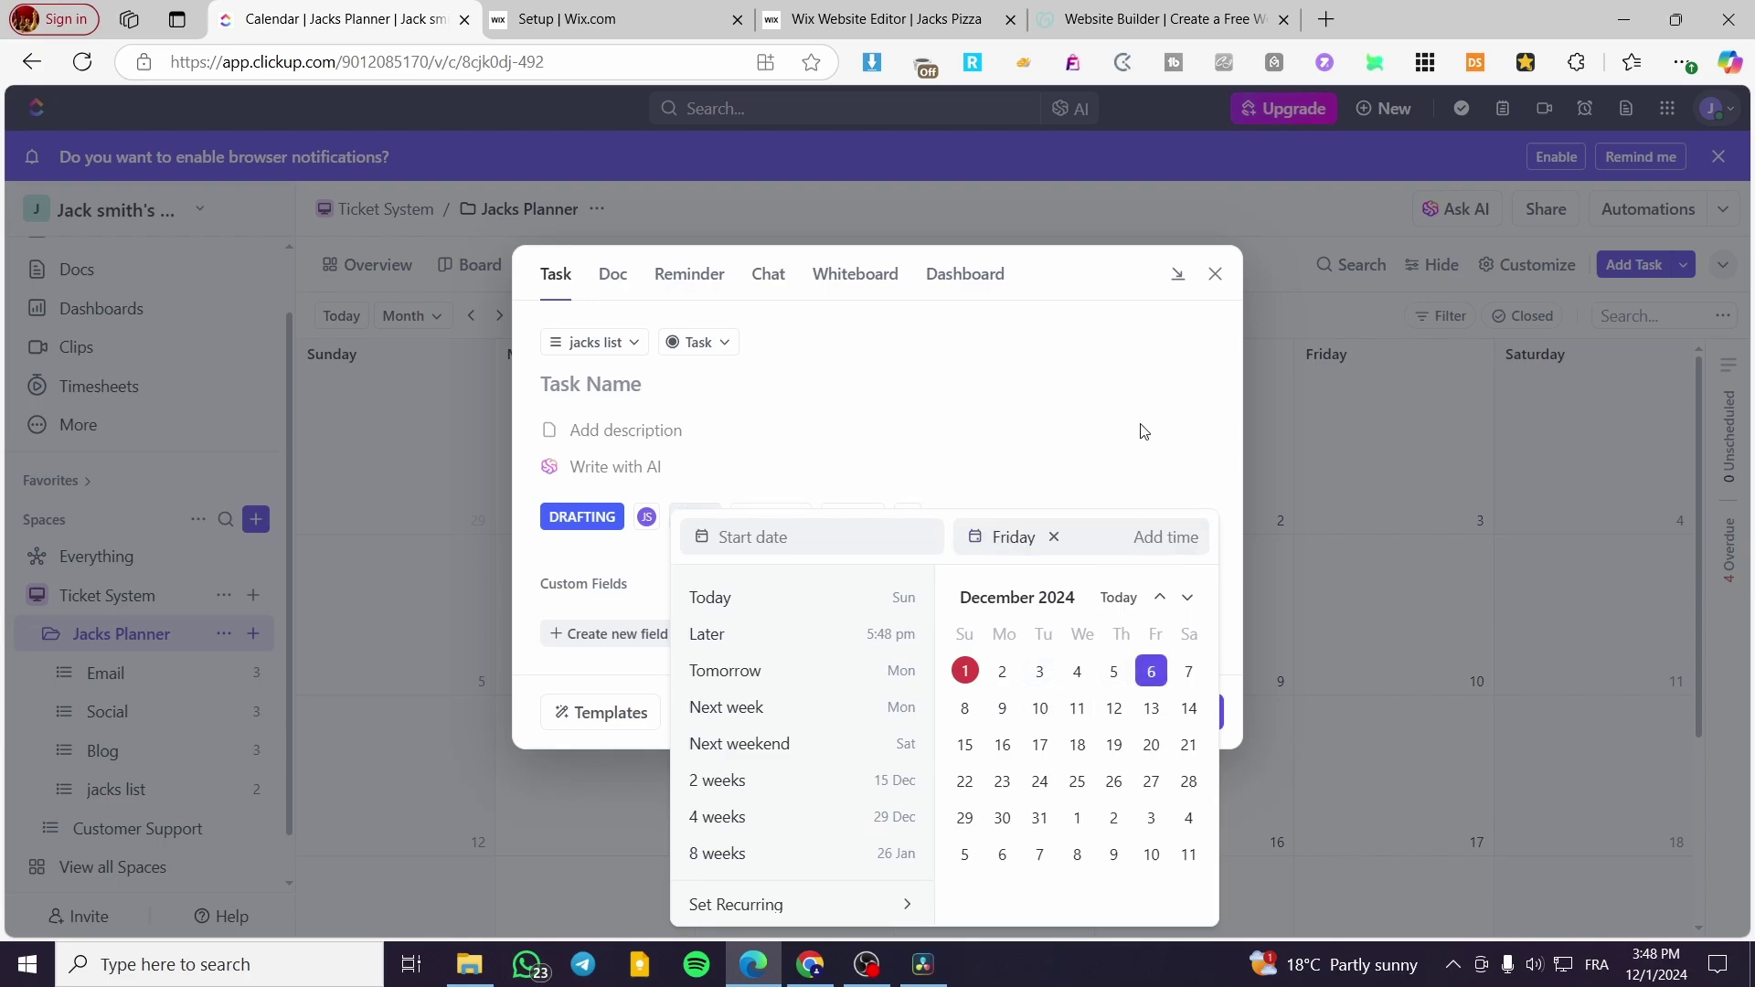
left_click(1188, 672)
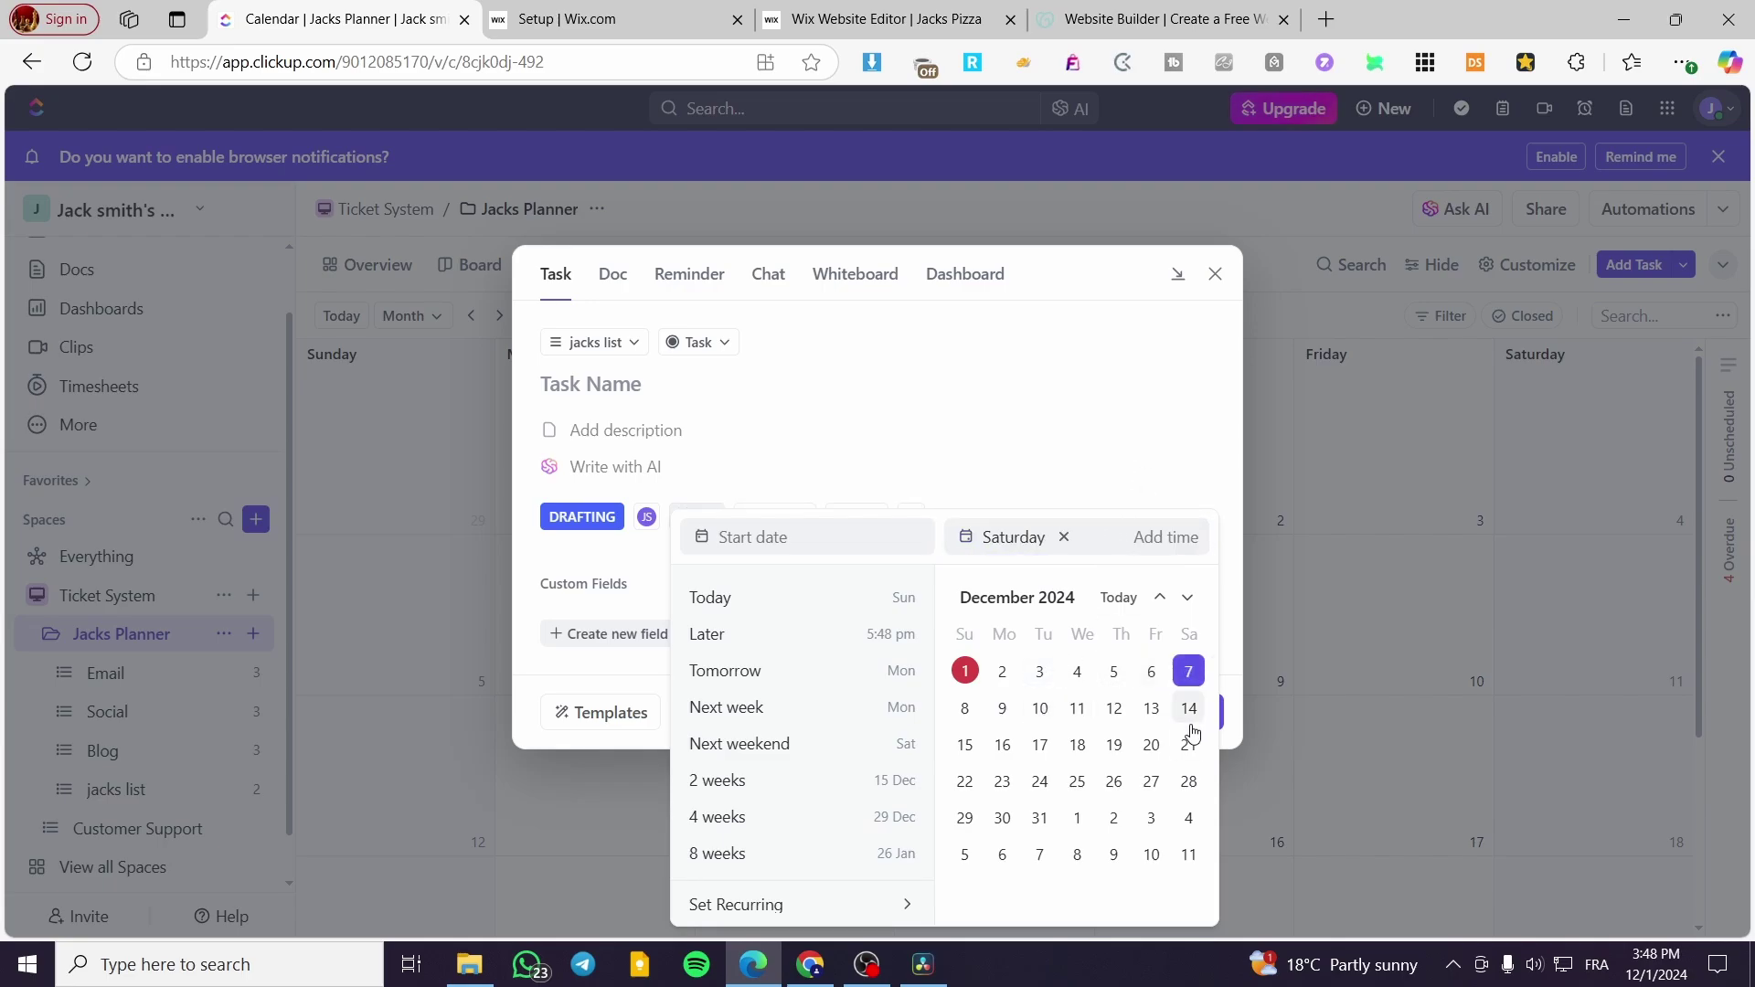
left_click(1153, 672)
left_click(1168, 537)
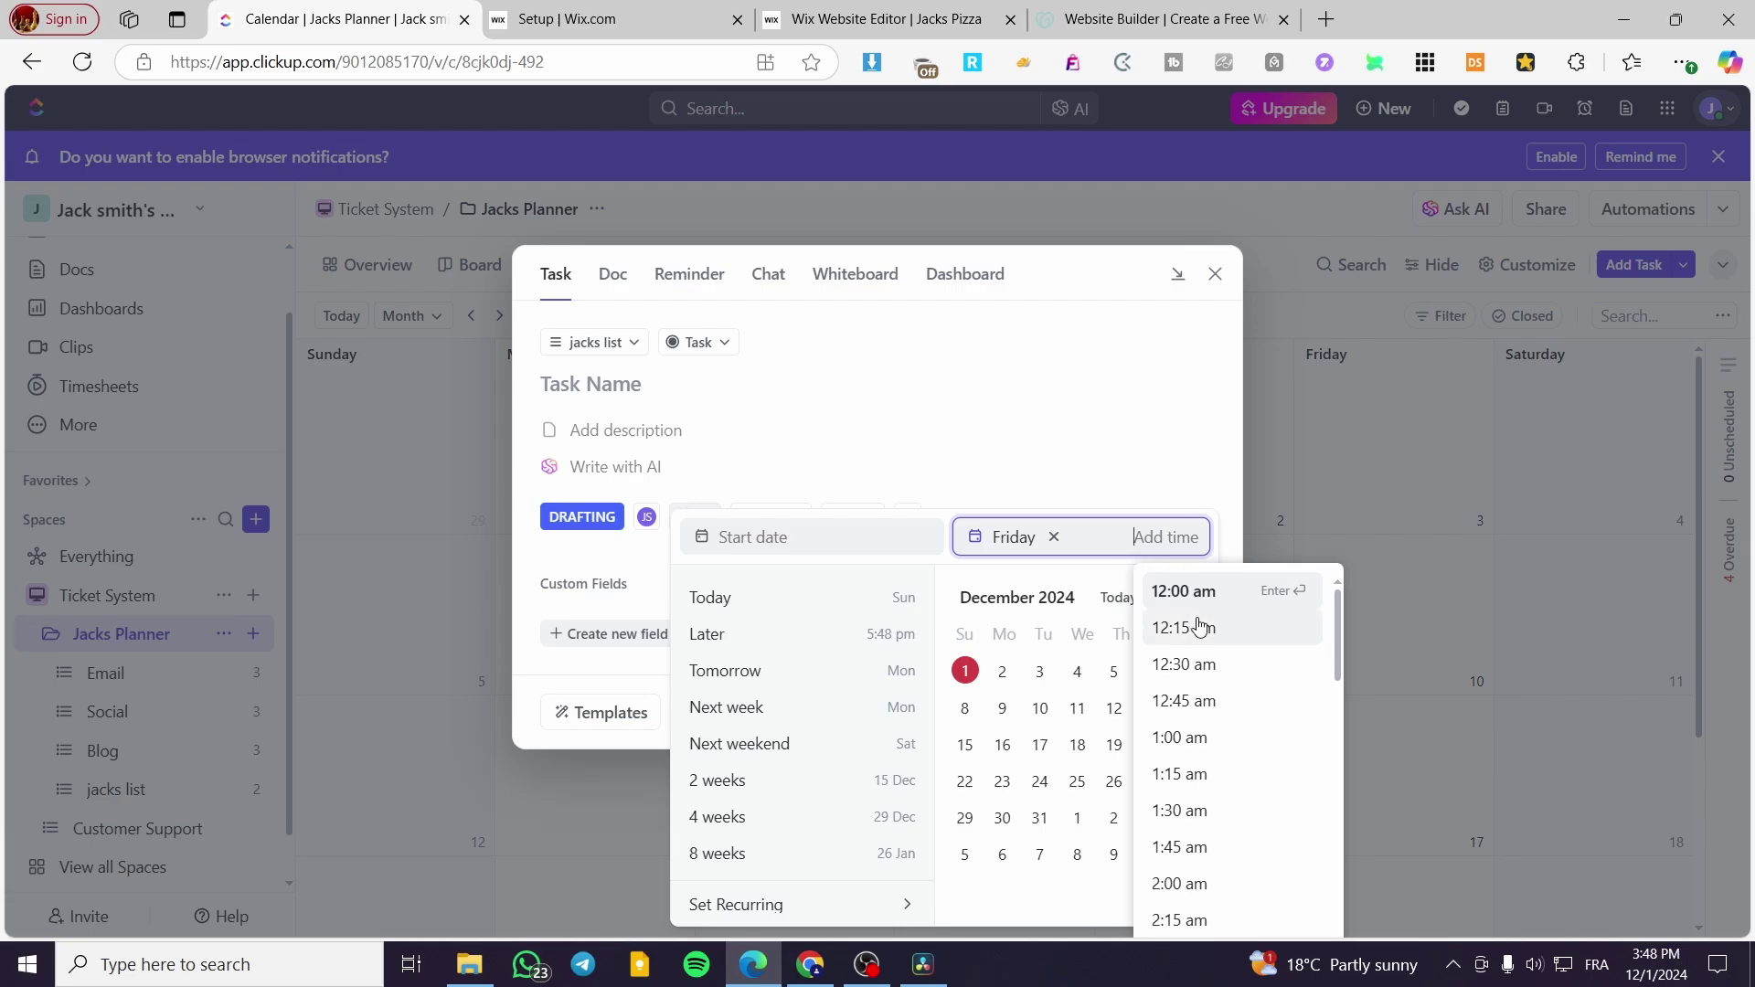
scroll(1266, 635, "down", 8)
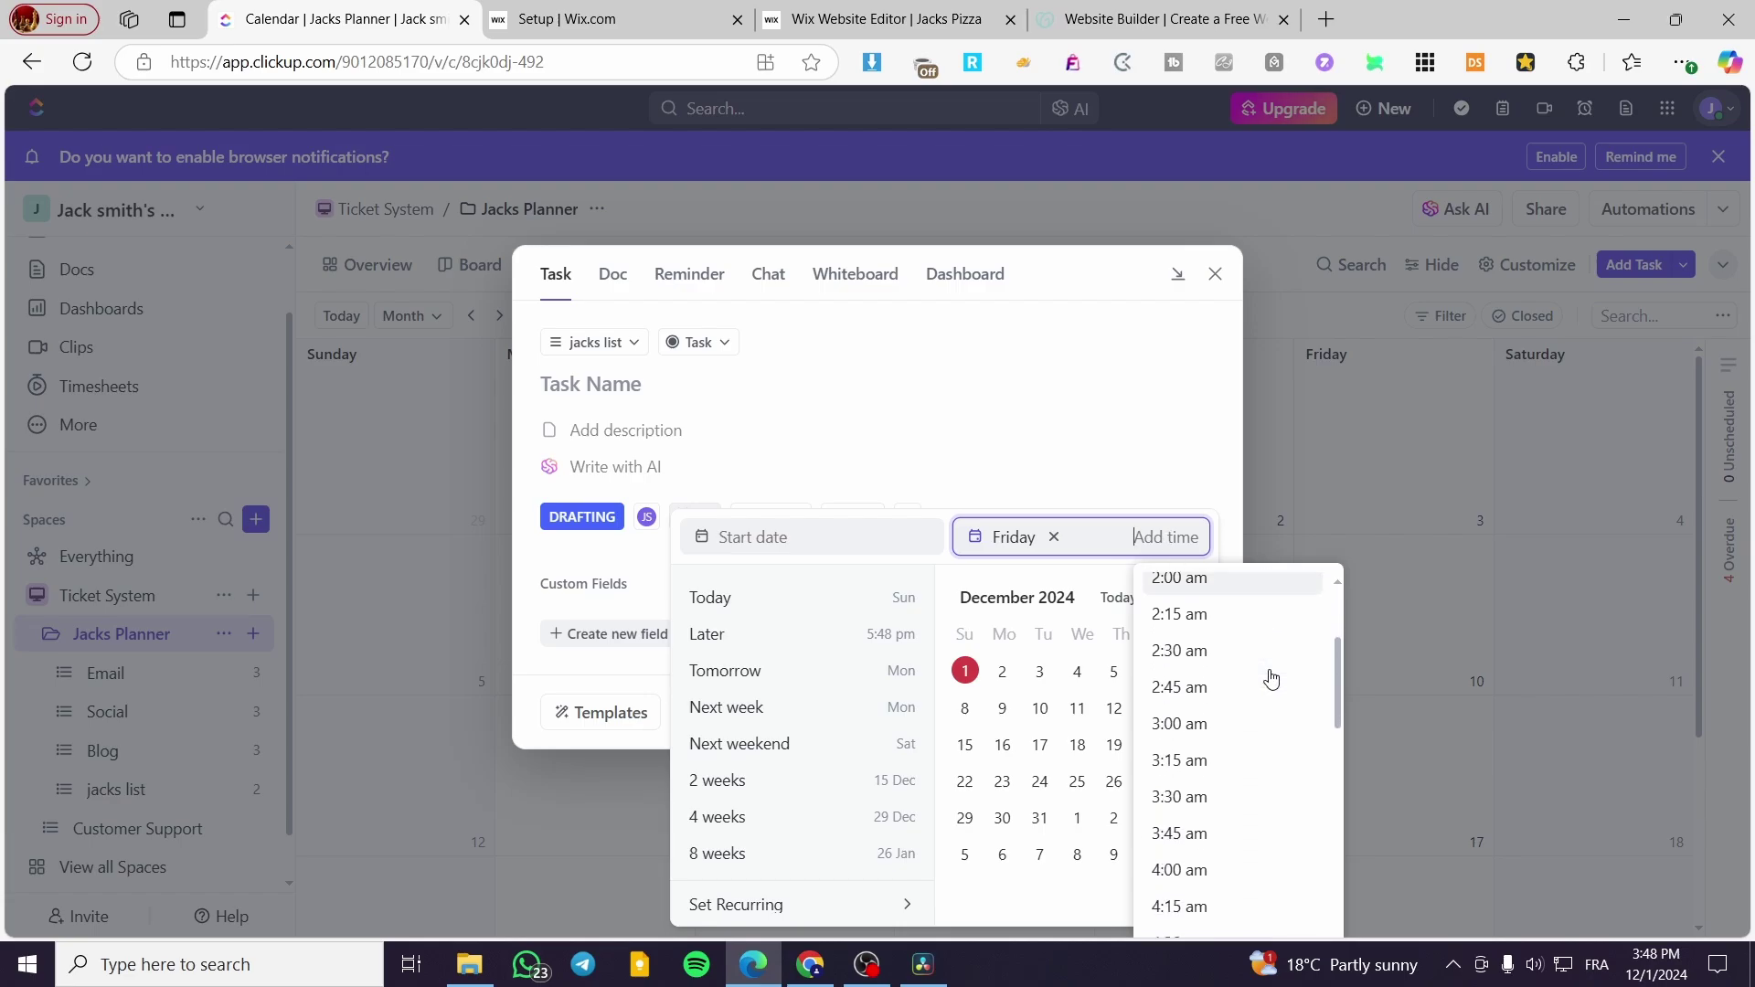
scroll(1280, 699, "down", 5)
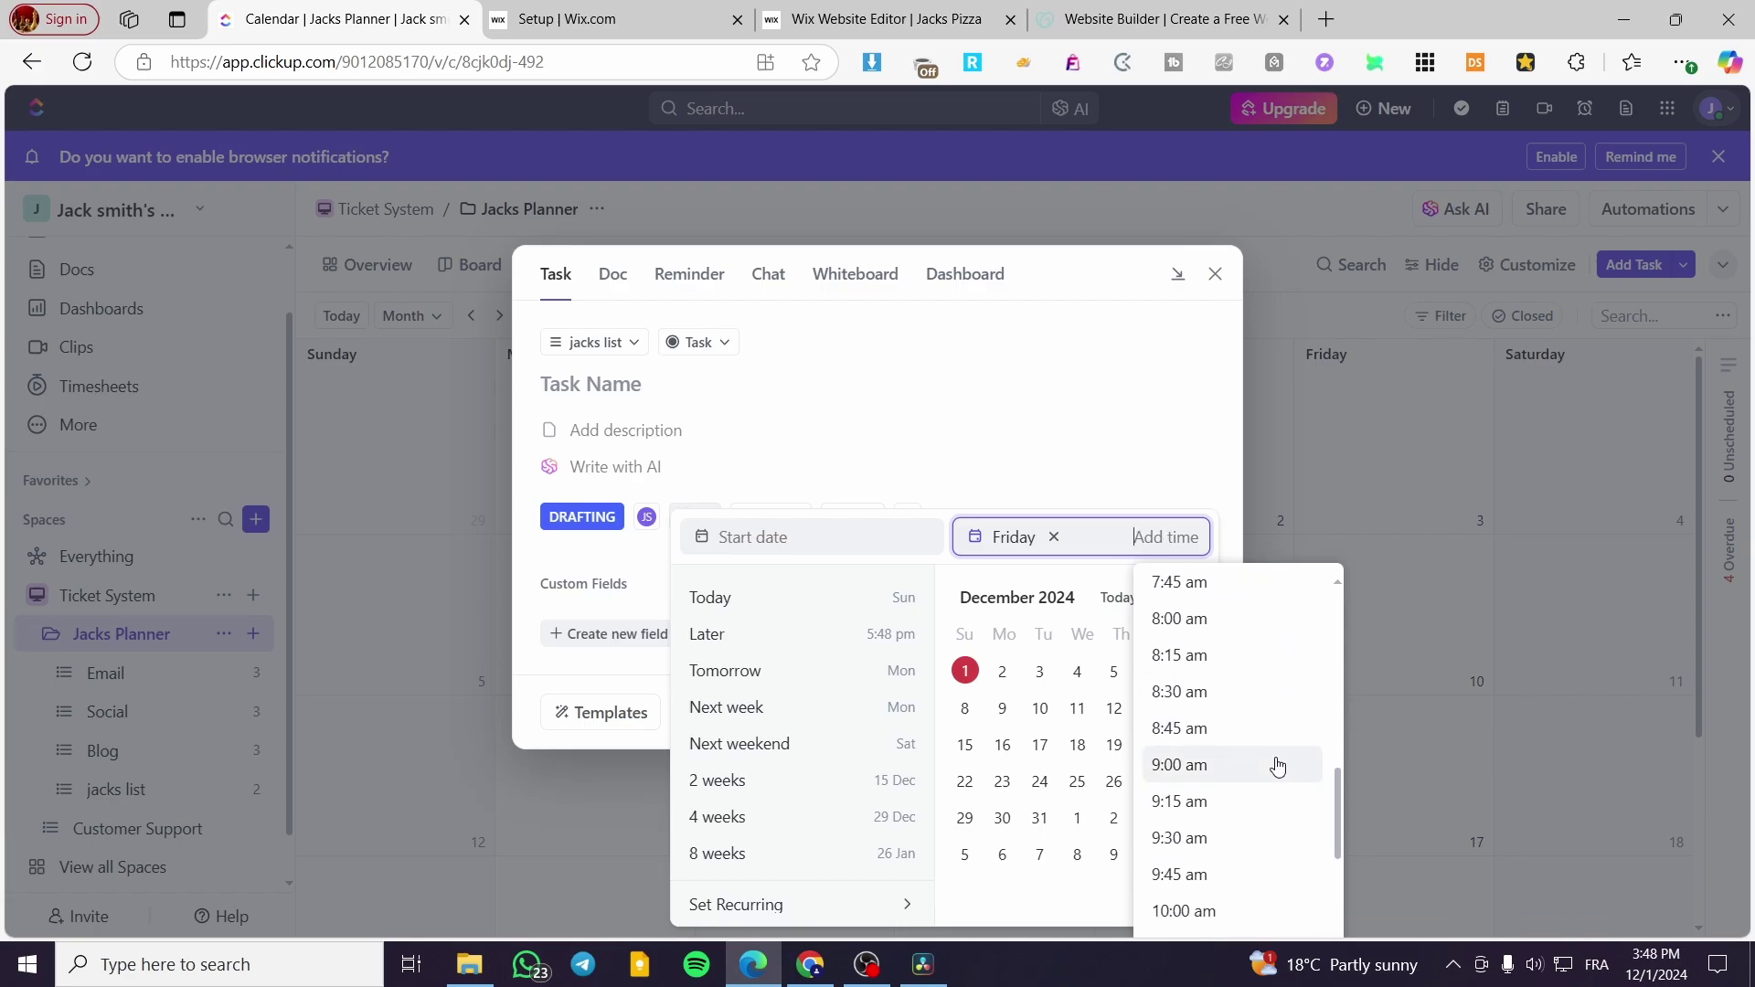
left_click(1276, 761)
left_click(1115, 399)
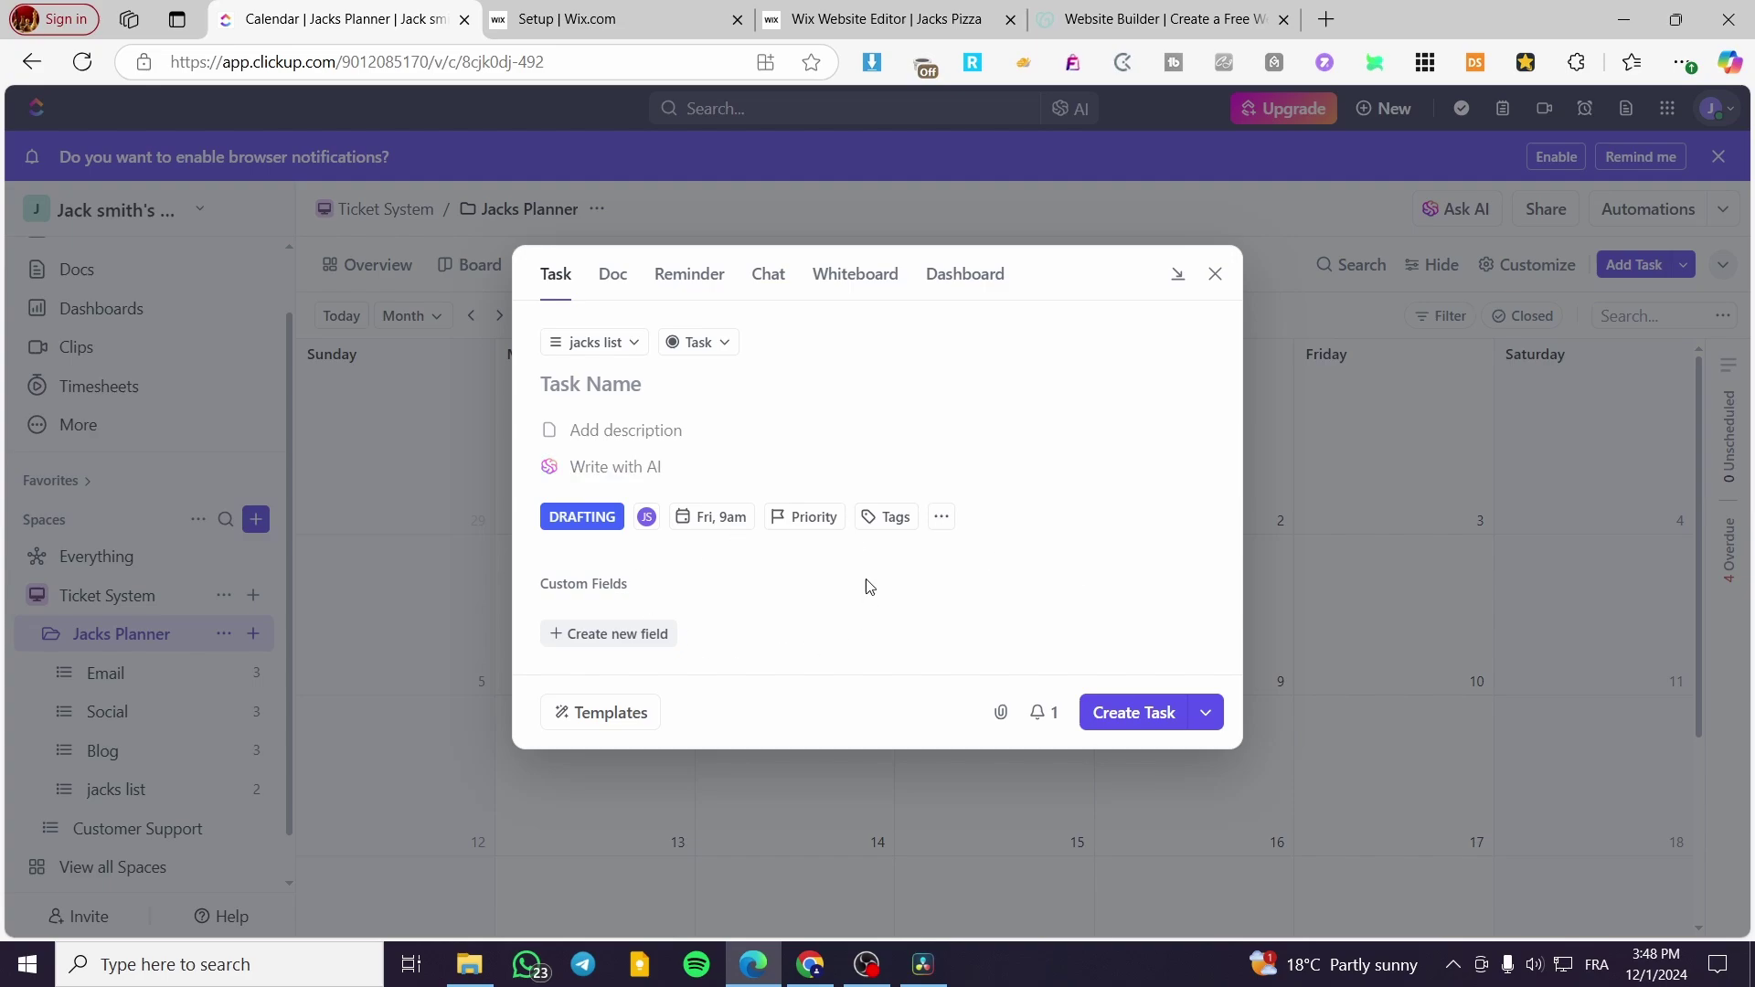
Step: Set the priority to Normal and attempt to create the task
left_click(804, 517)
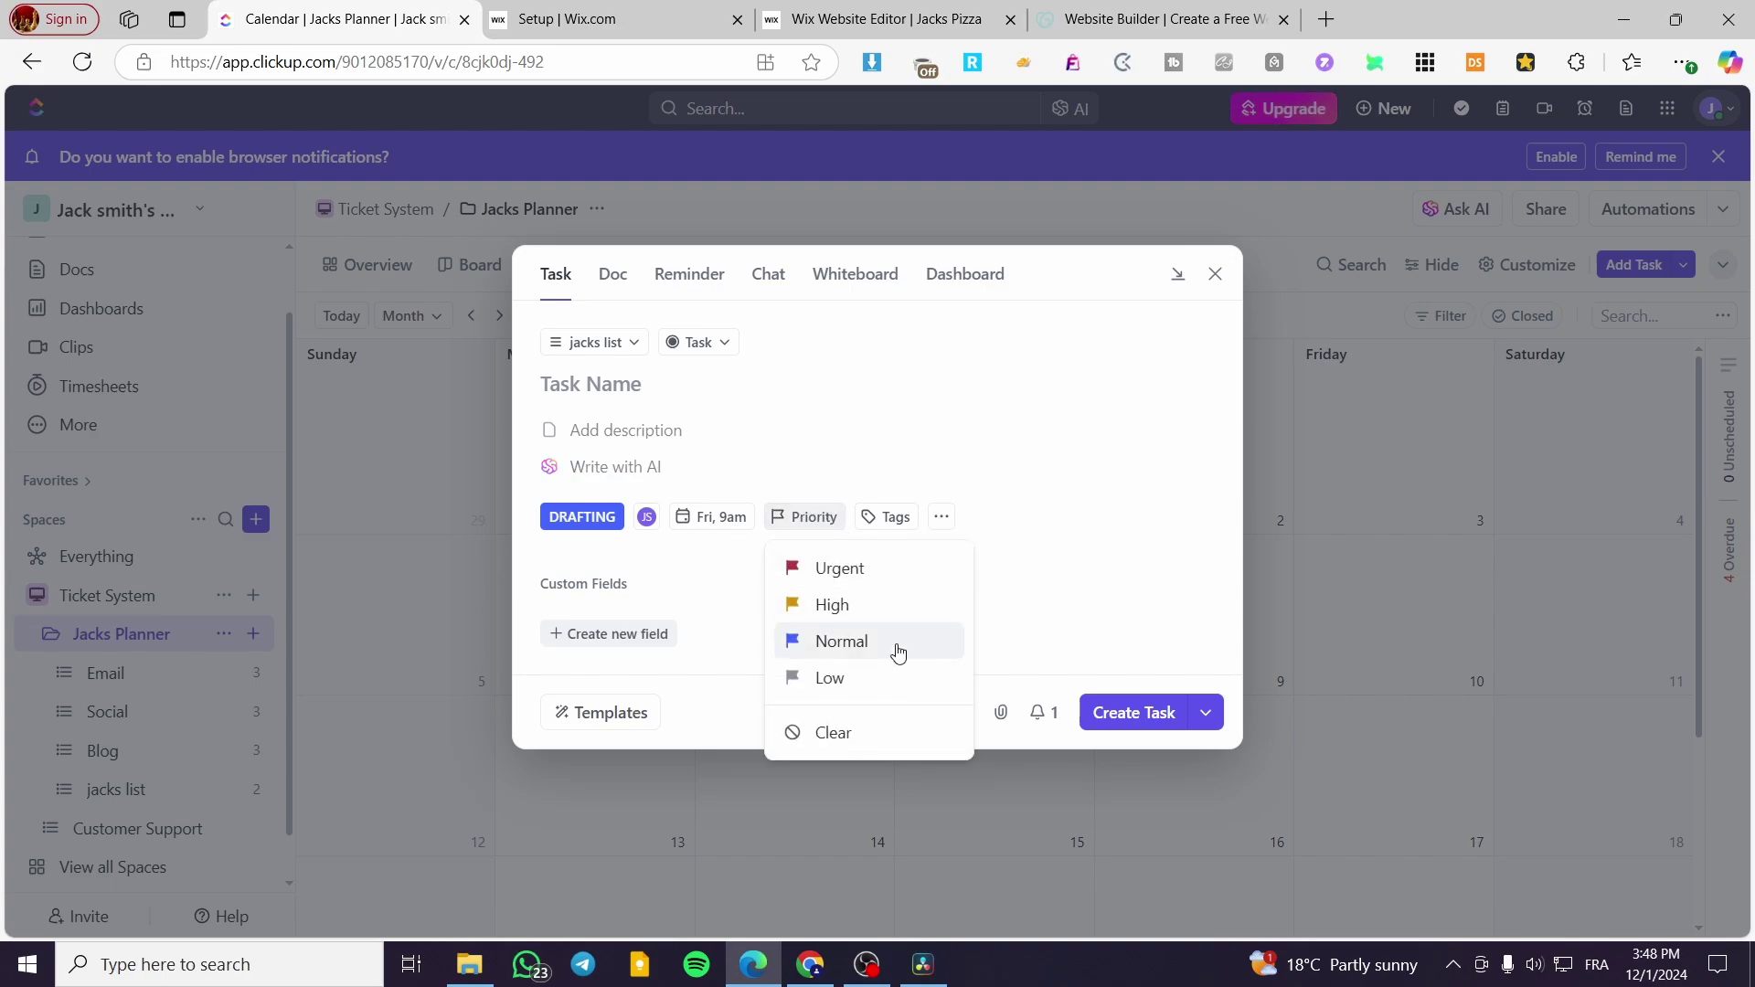
left_click(905, 642)
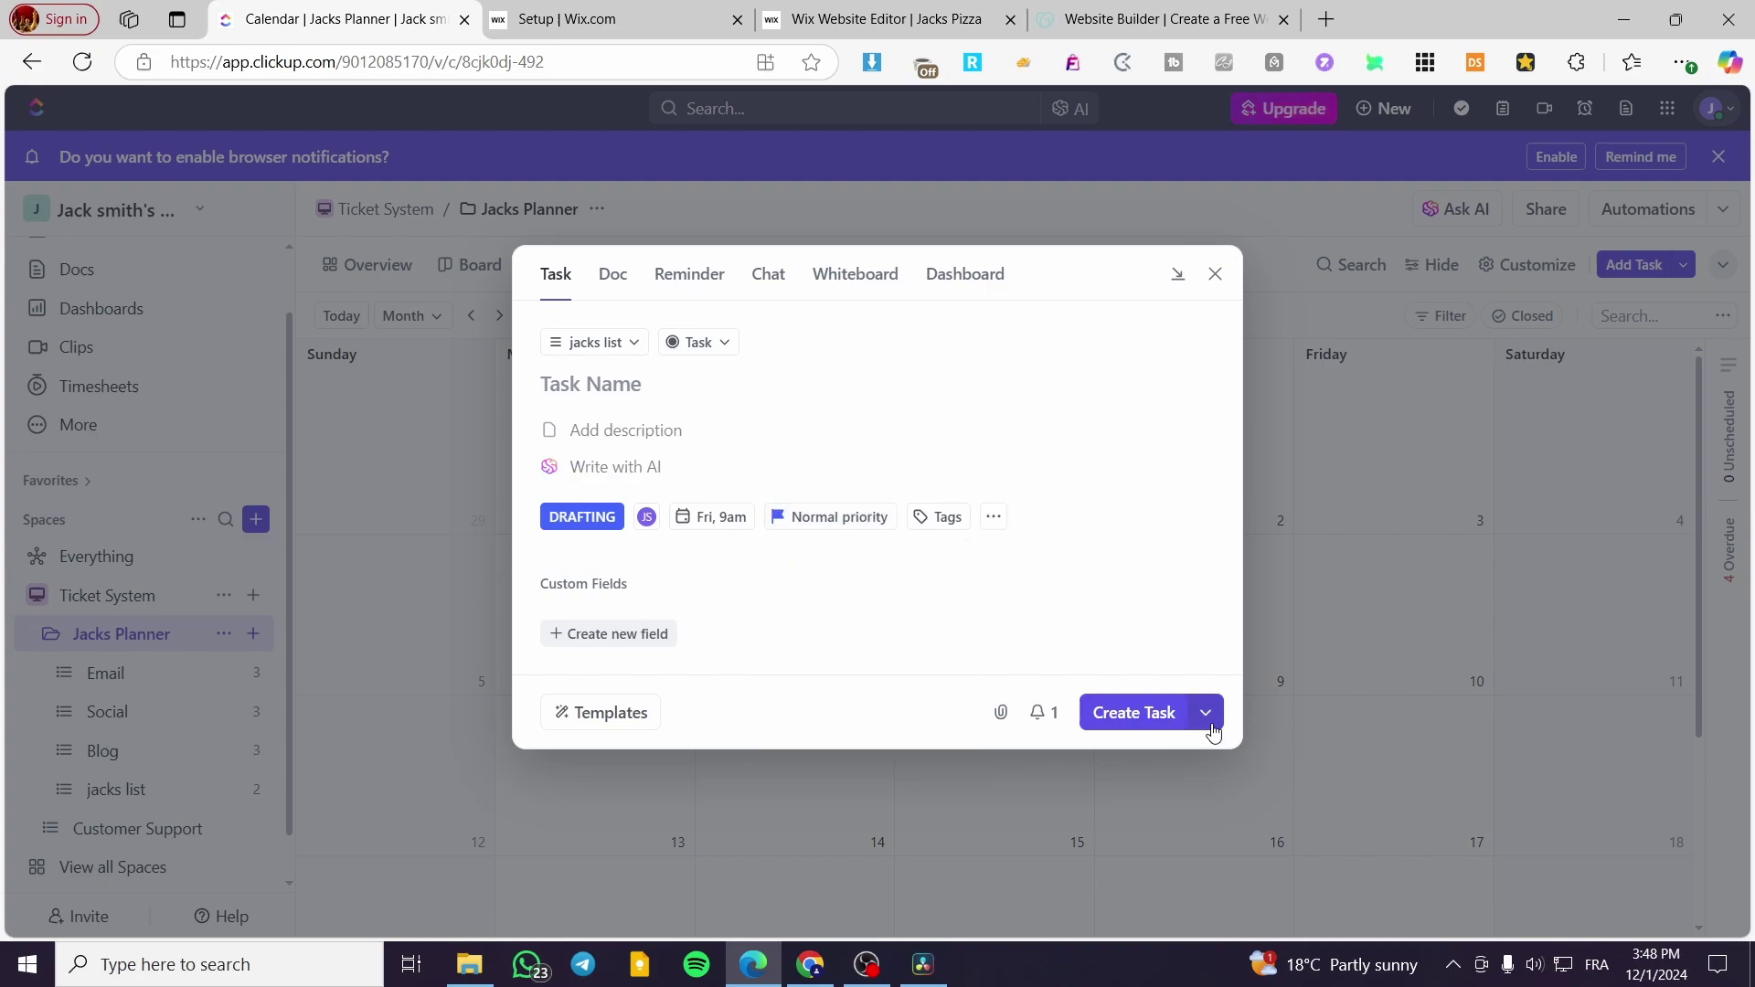
left_click(1146, 725)
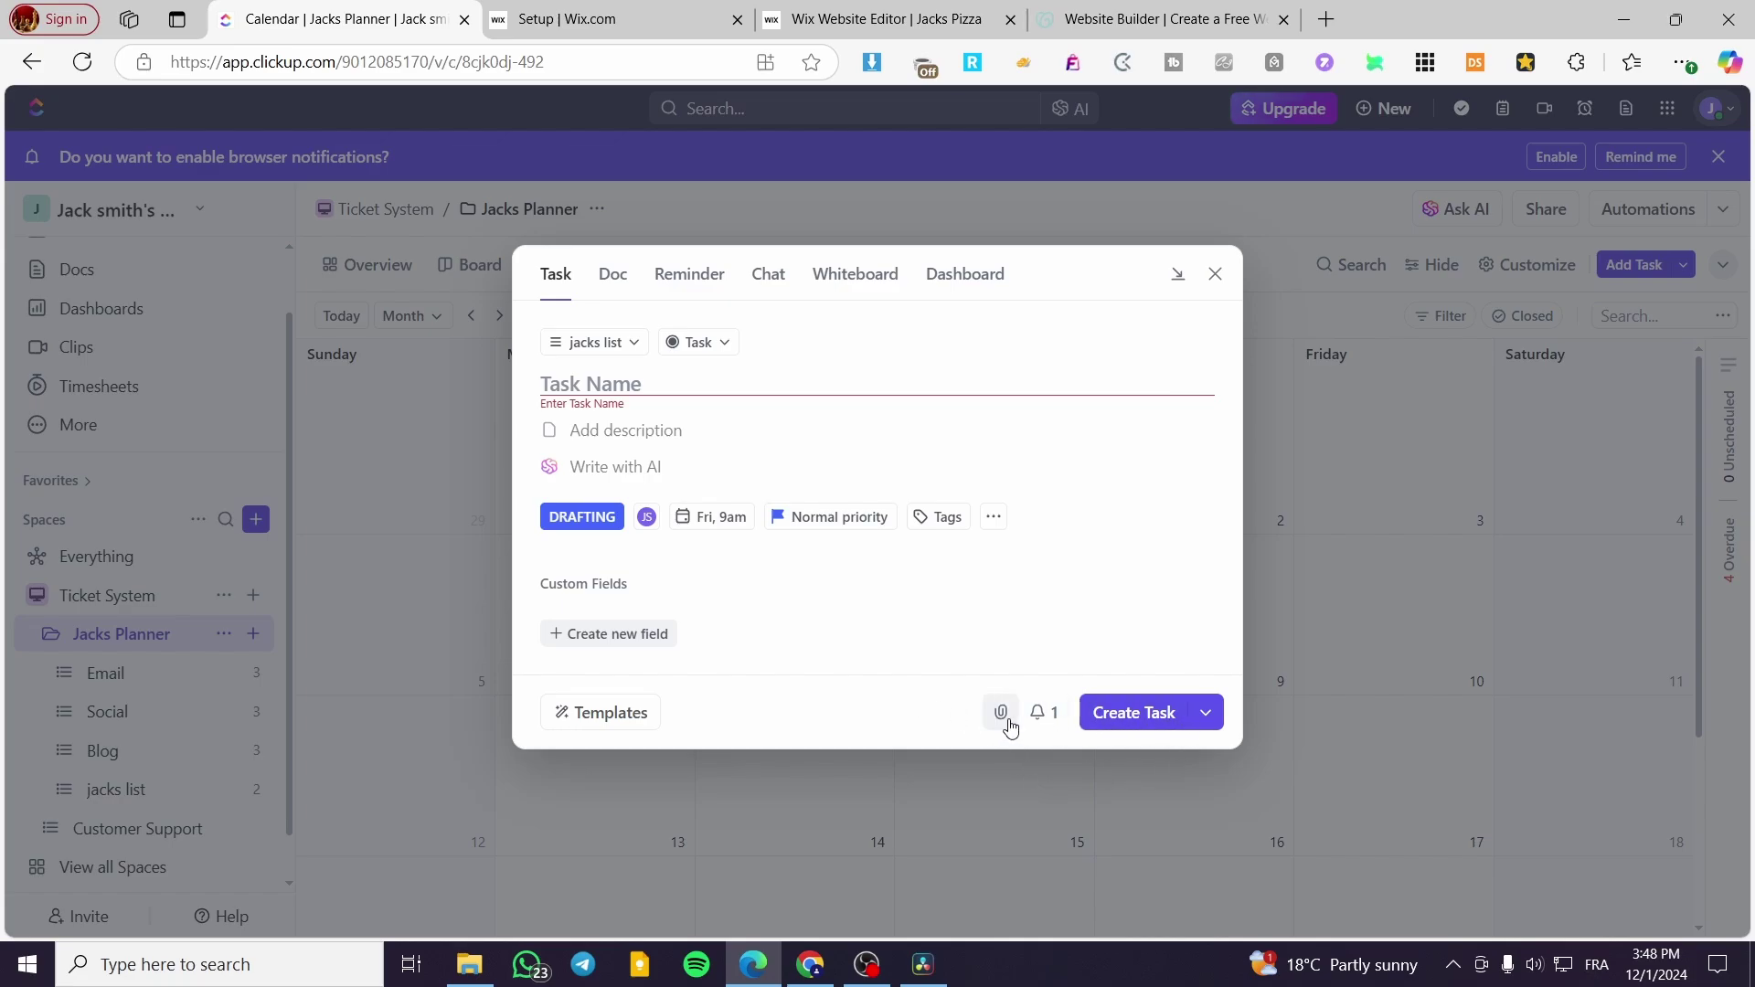
Step: Assign the task to me via /, name it 'Set up the Commercial Videos', and create it
left_click(636, 379)
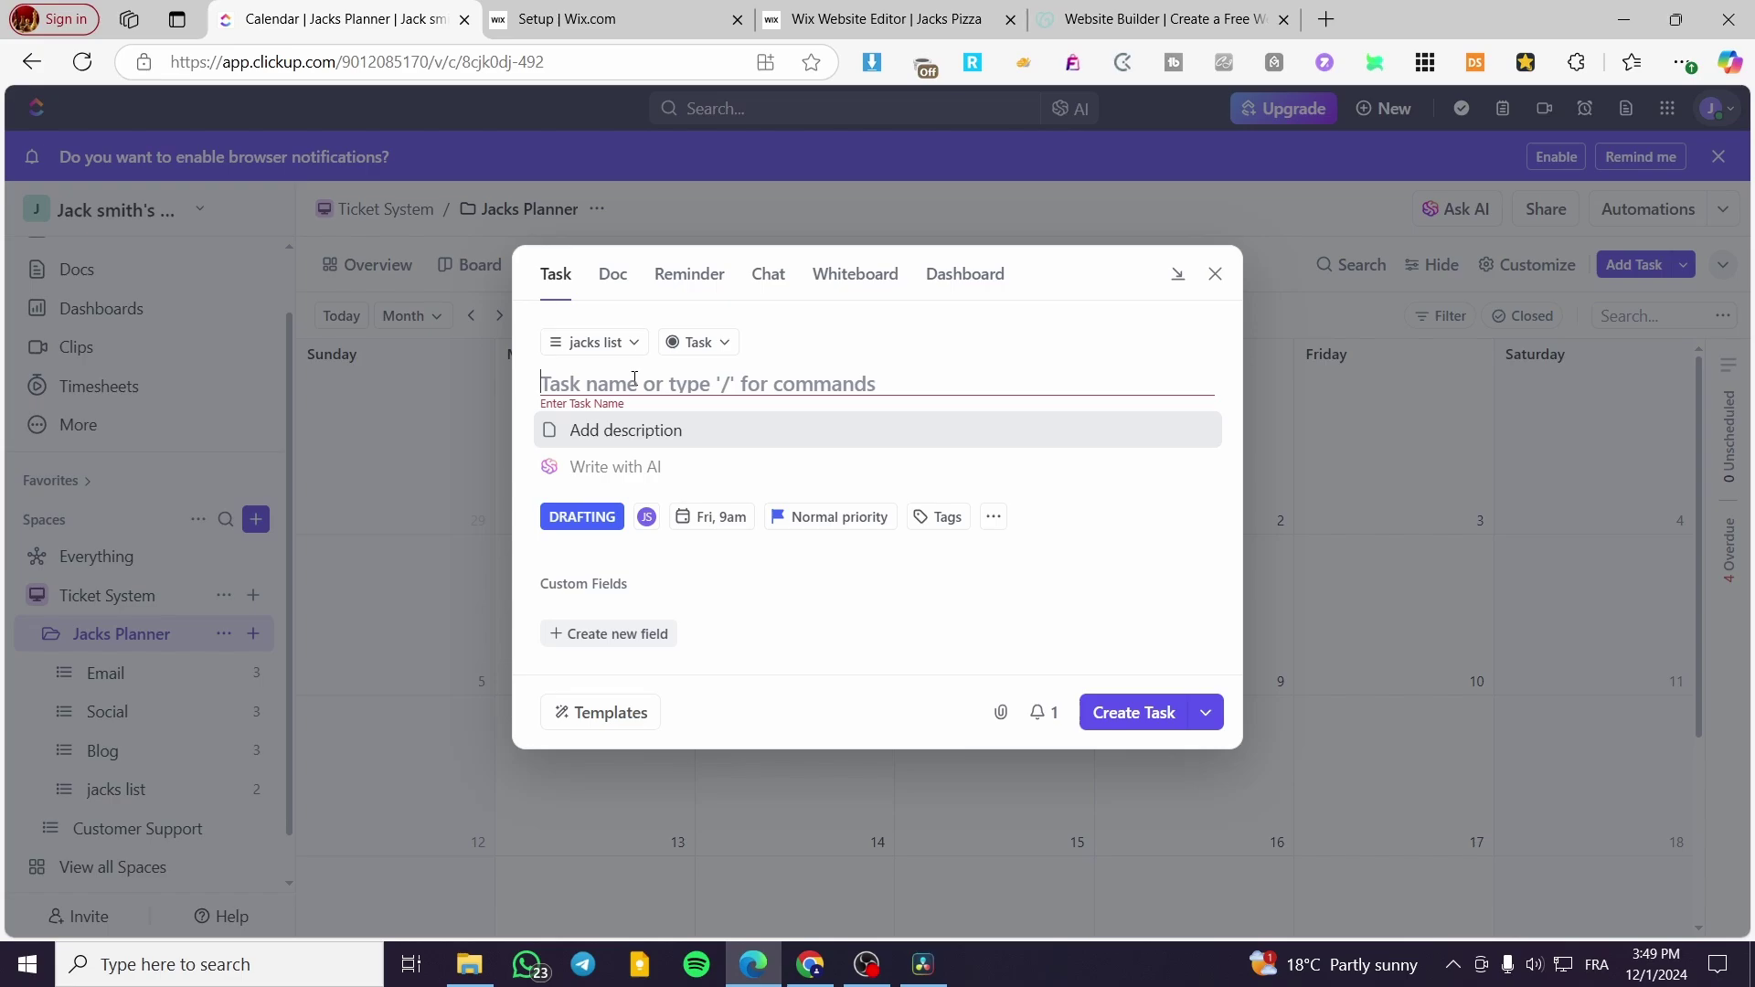
type("/")
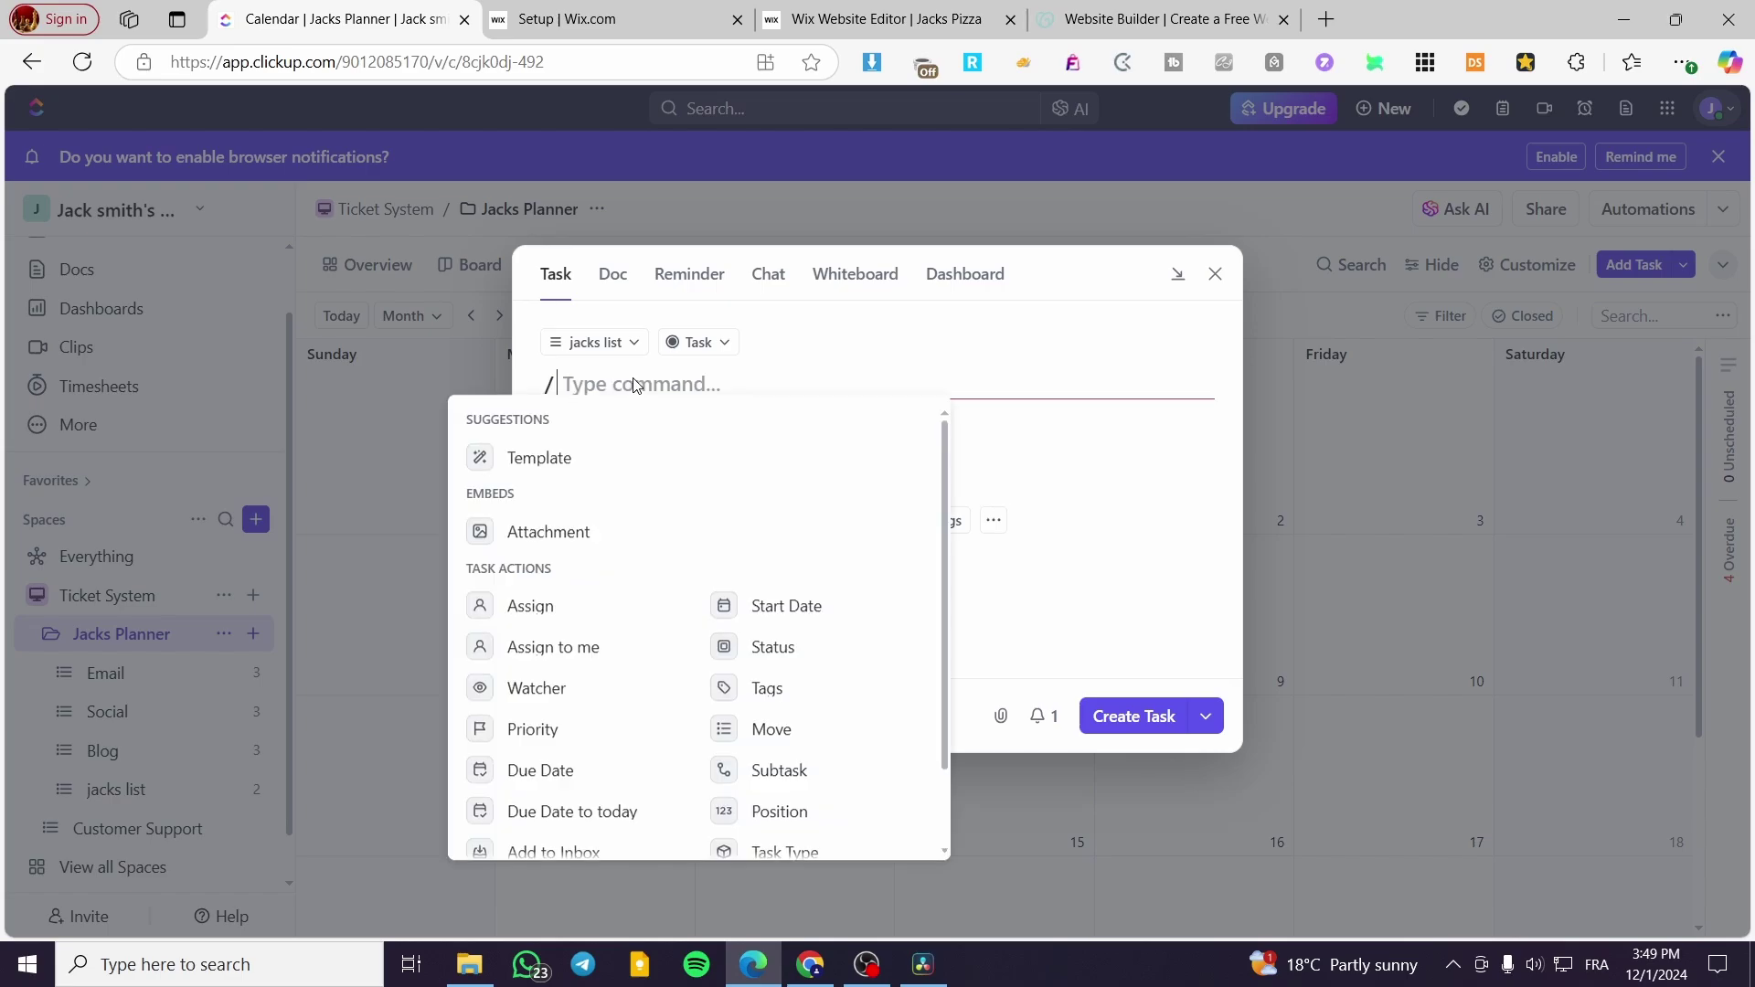
left_click(565, 656)
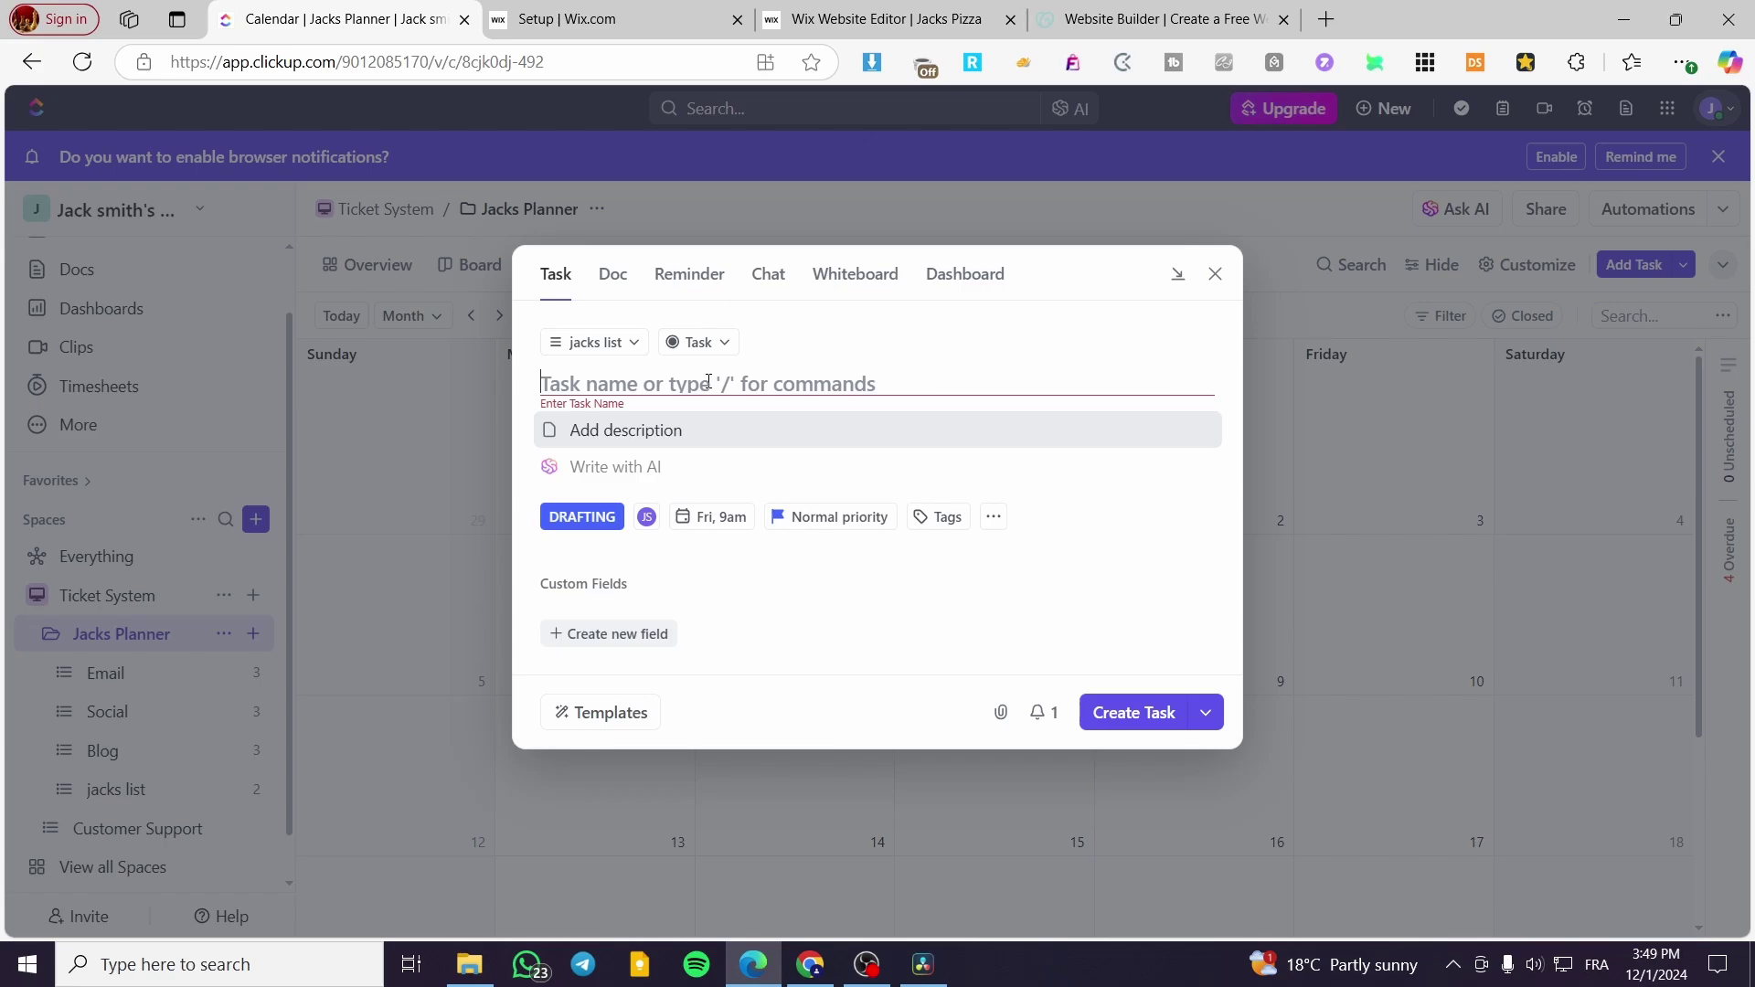
type("SD")
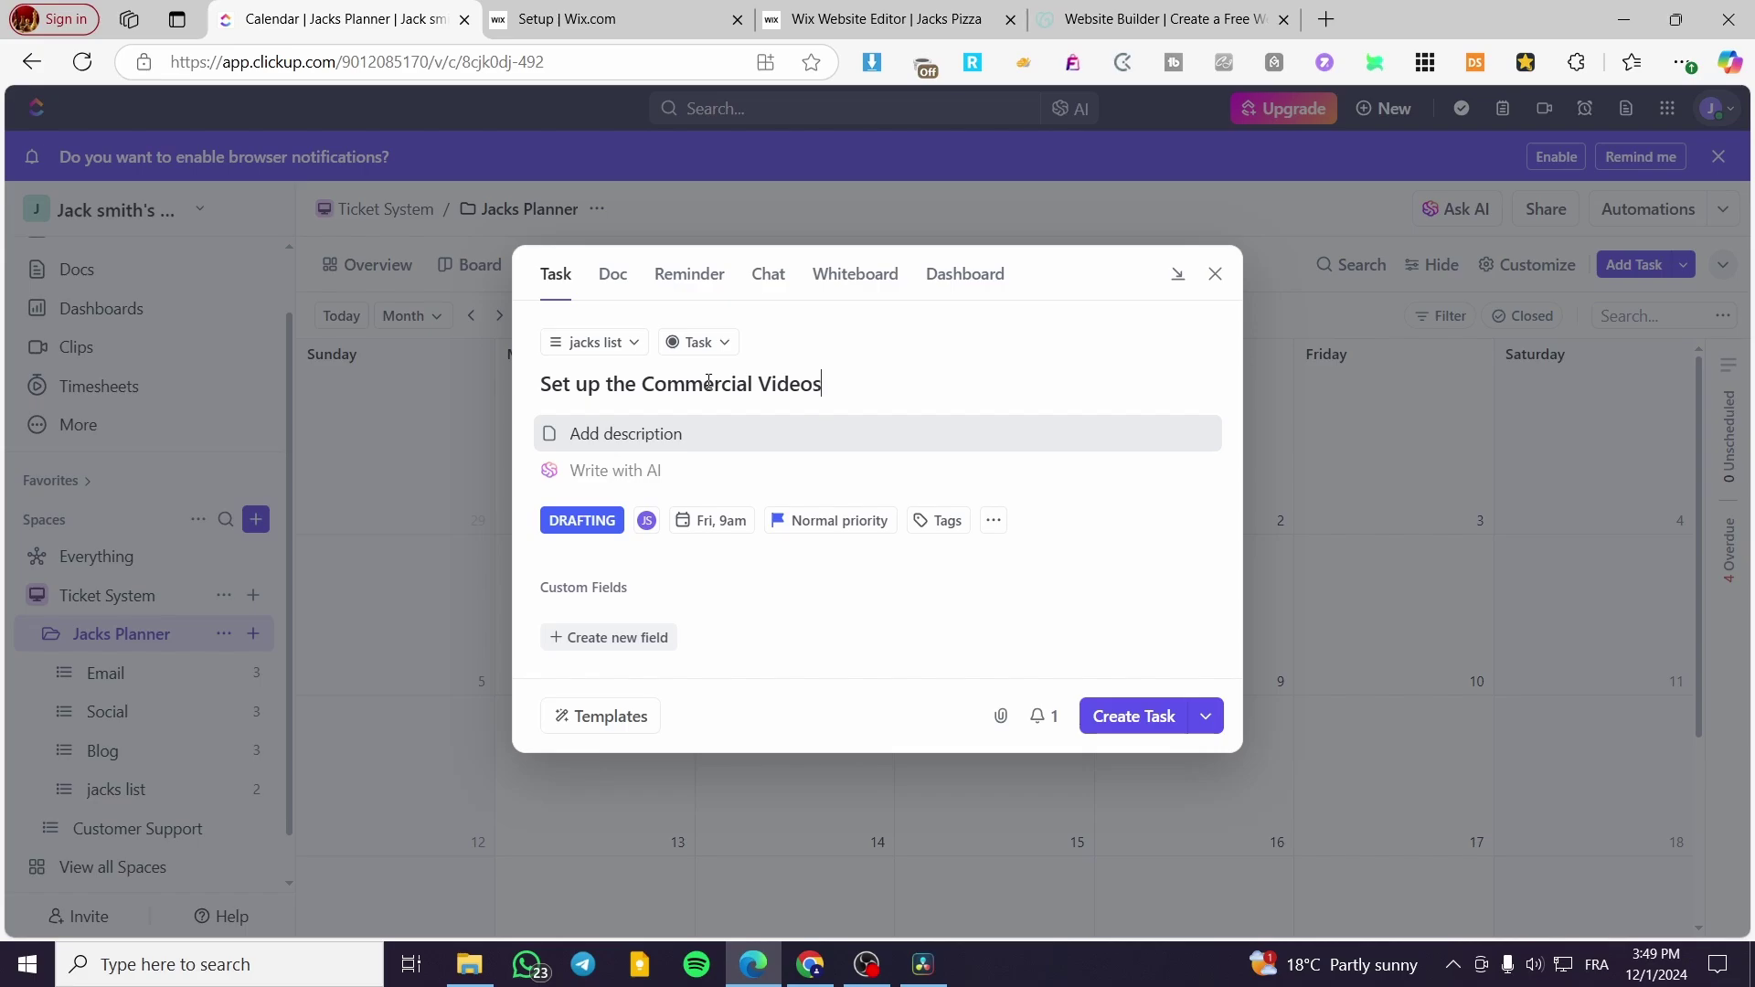
left_click(1134, 723)
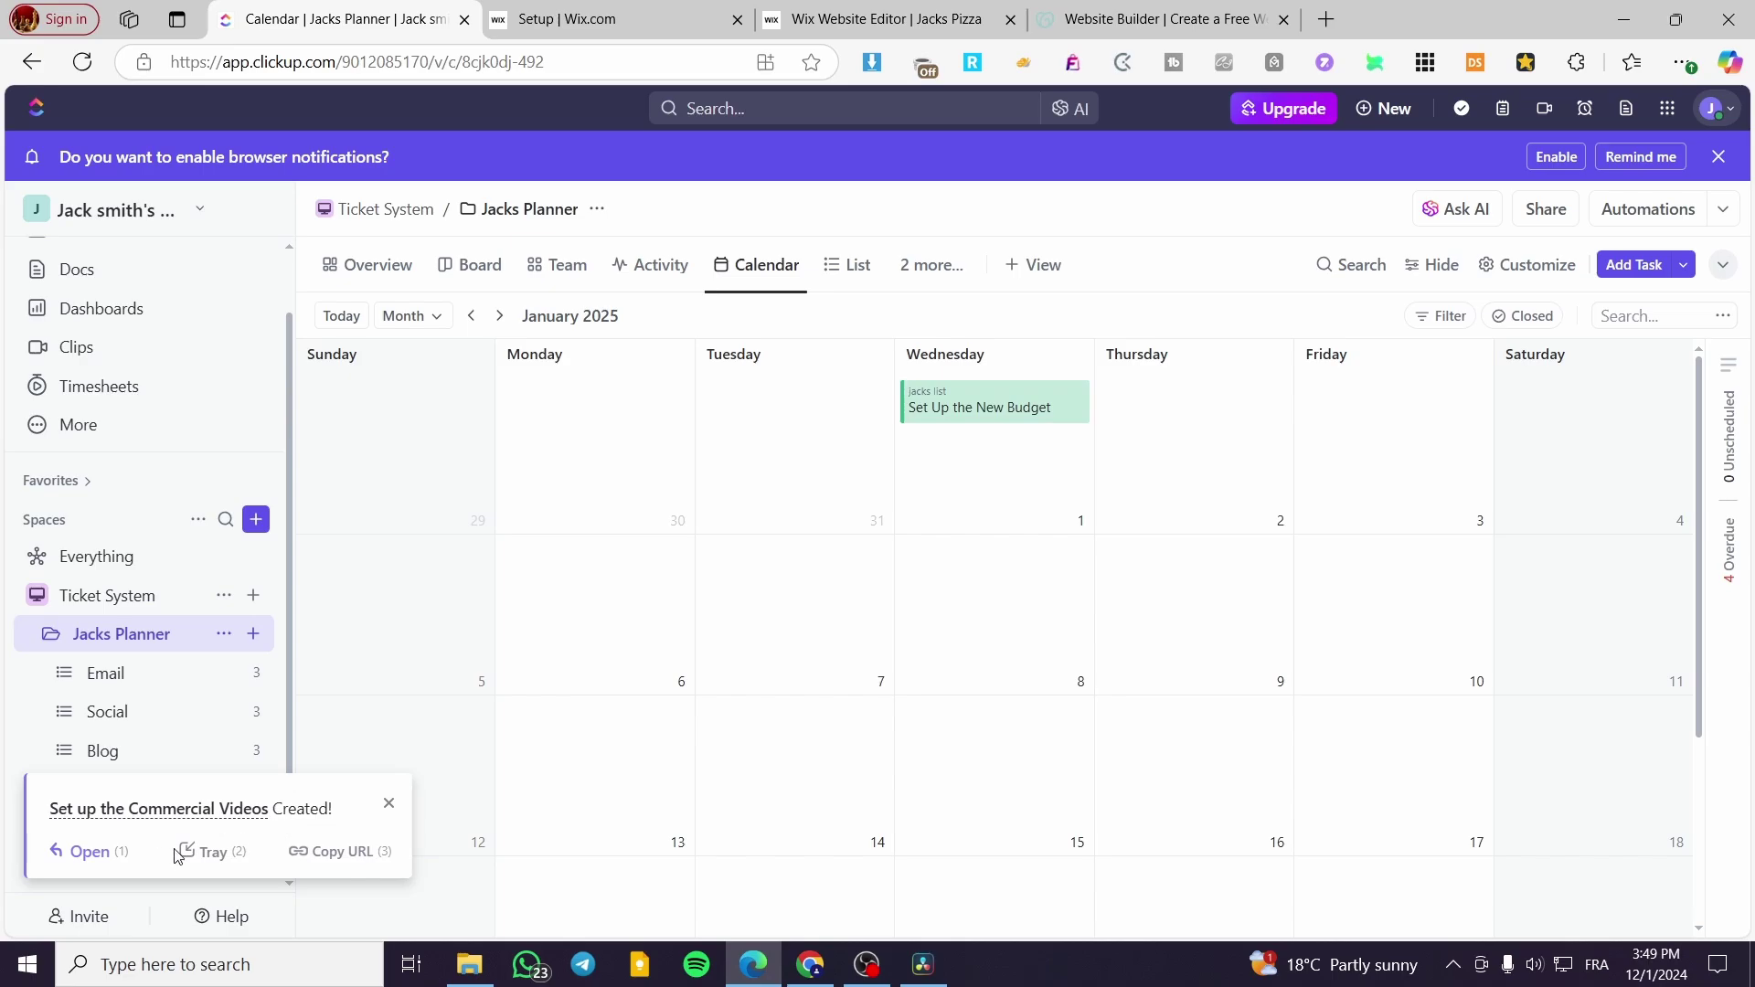
Step: Review the new task from the Created notice, close it, and bring up Jacks Planner's add-view options
left_click(97, 853)
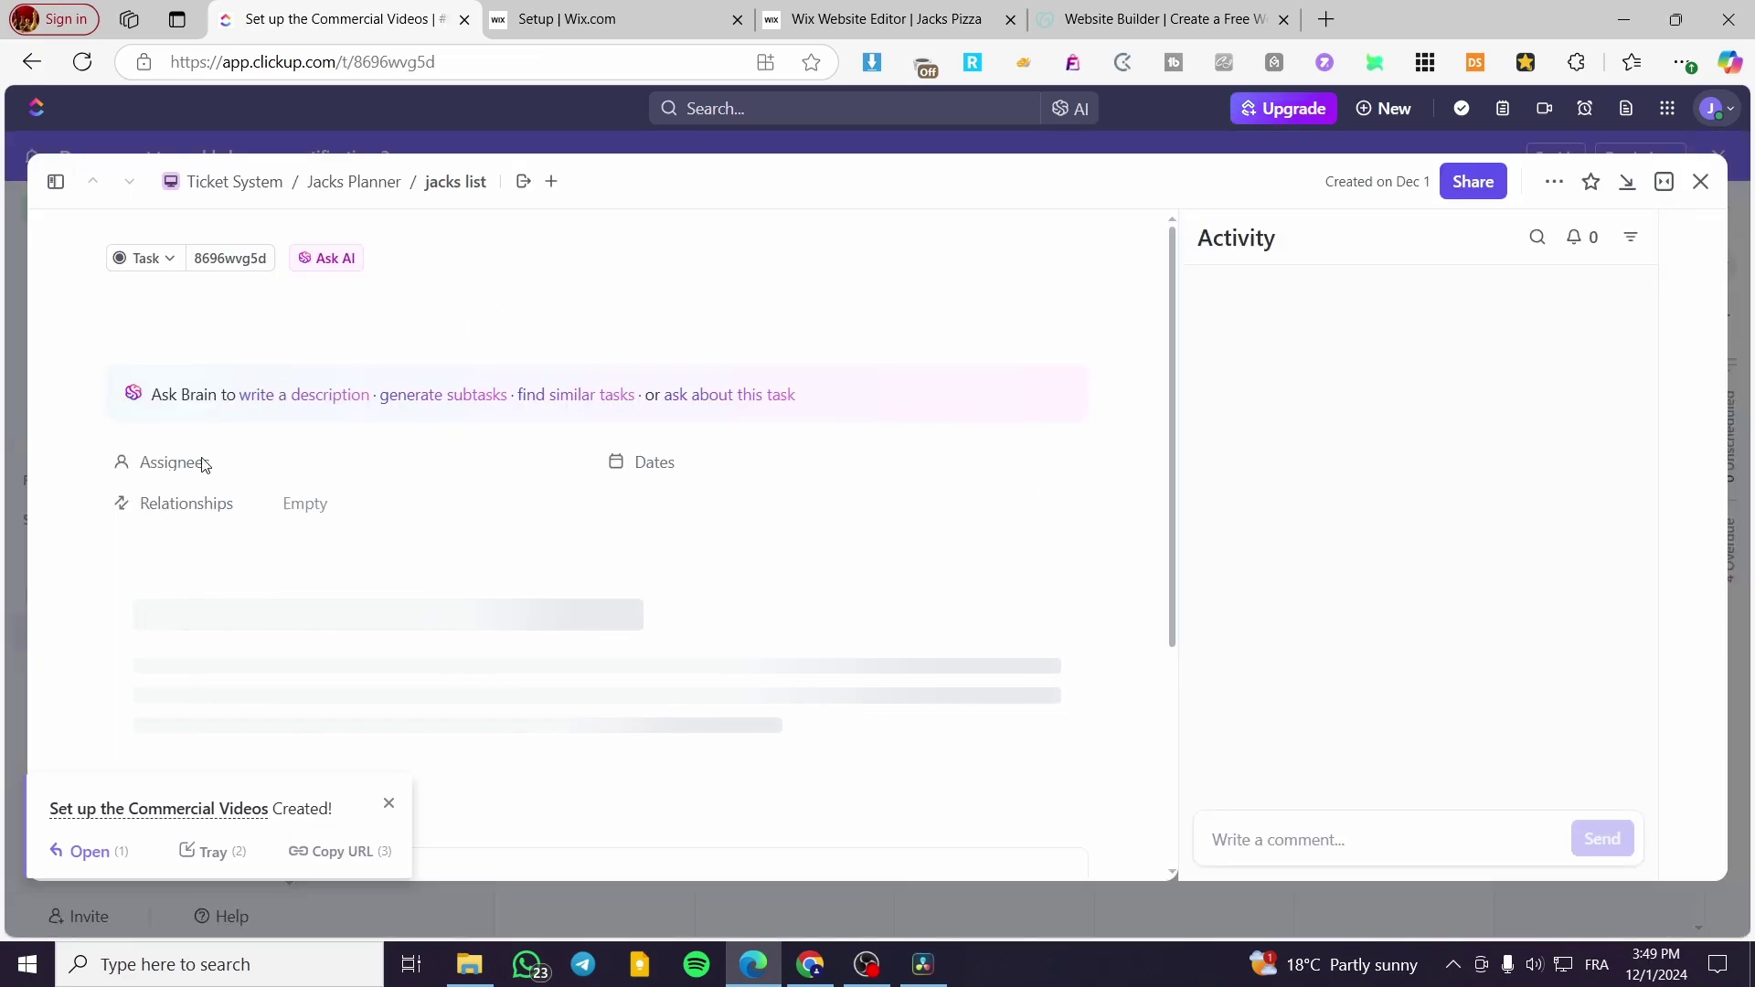
left_click(1701, 181)
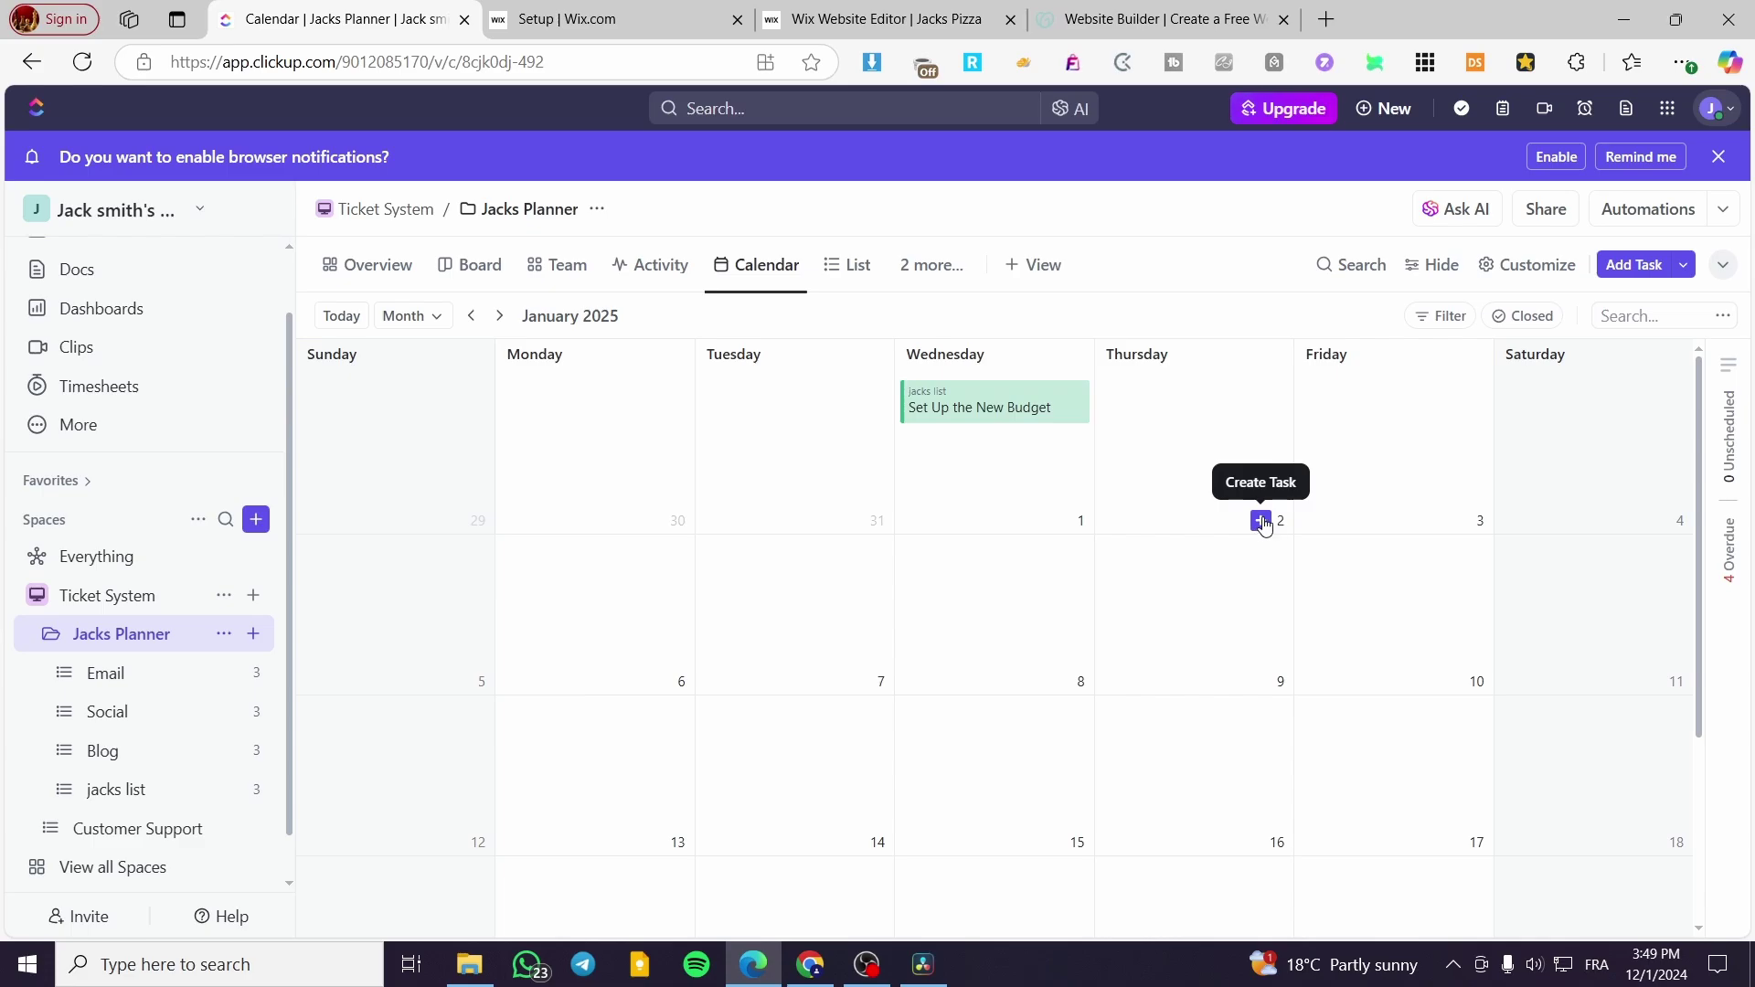
left_click(967, 276)
left_click(1020, 267)
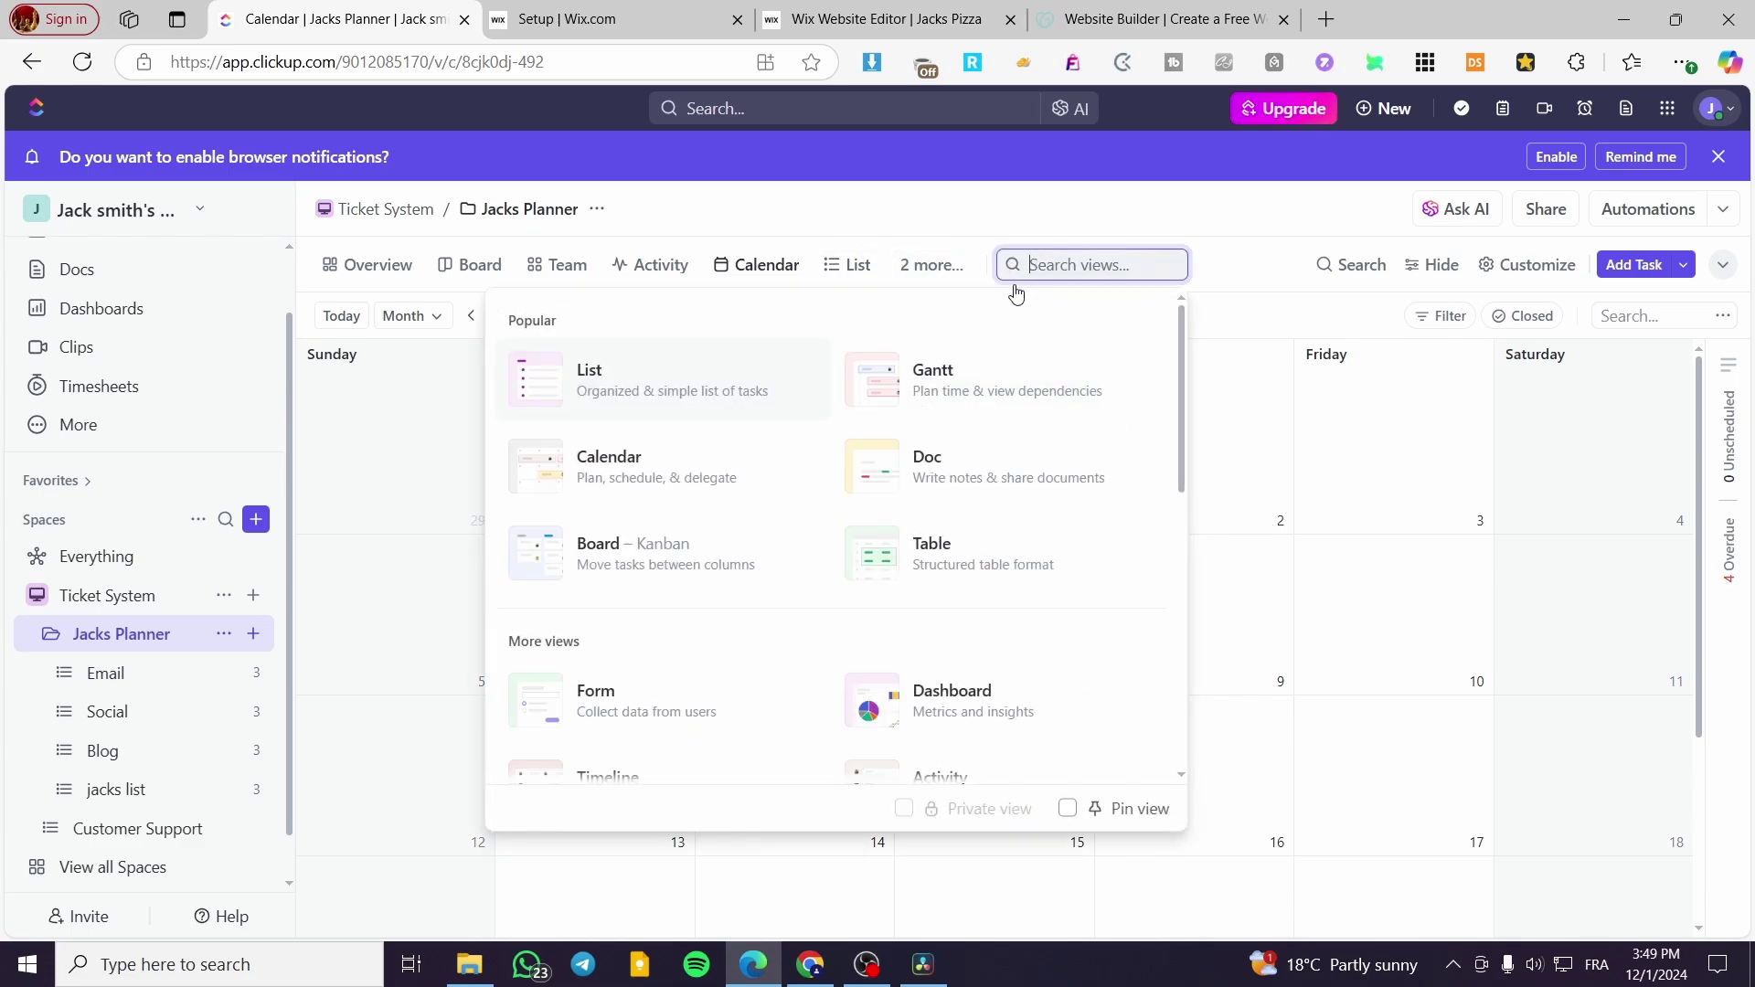
Step: Browse Jacks Planner's Activity and Team views, dismissing the upgrade offer, then show the status Board
left_click(651, 274)
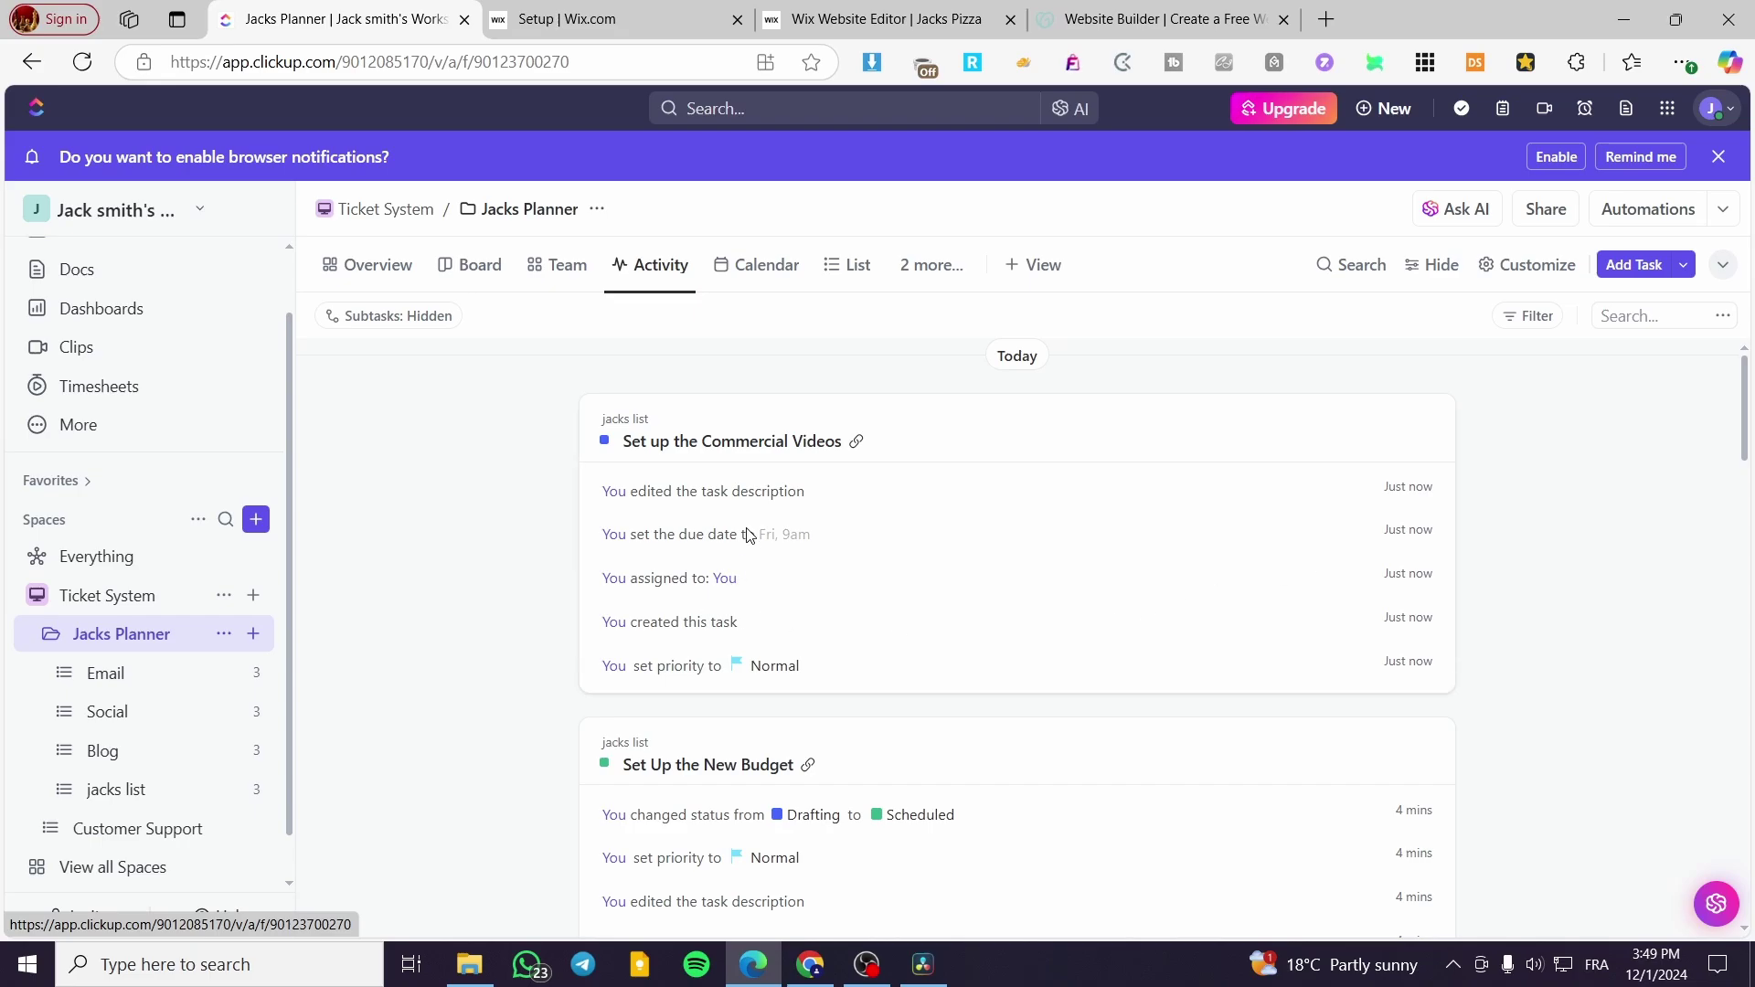
left_click(559, 267)
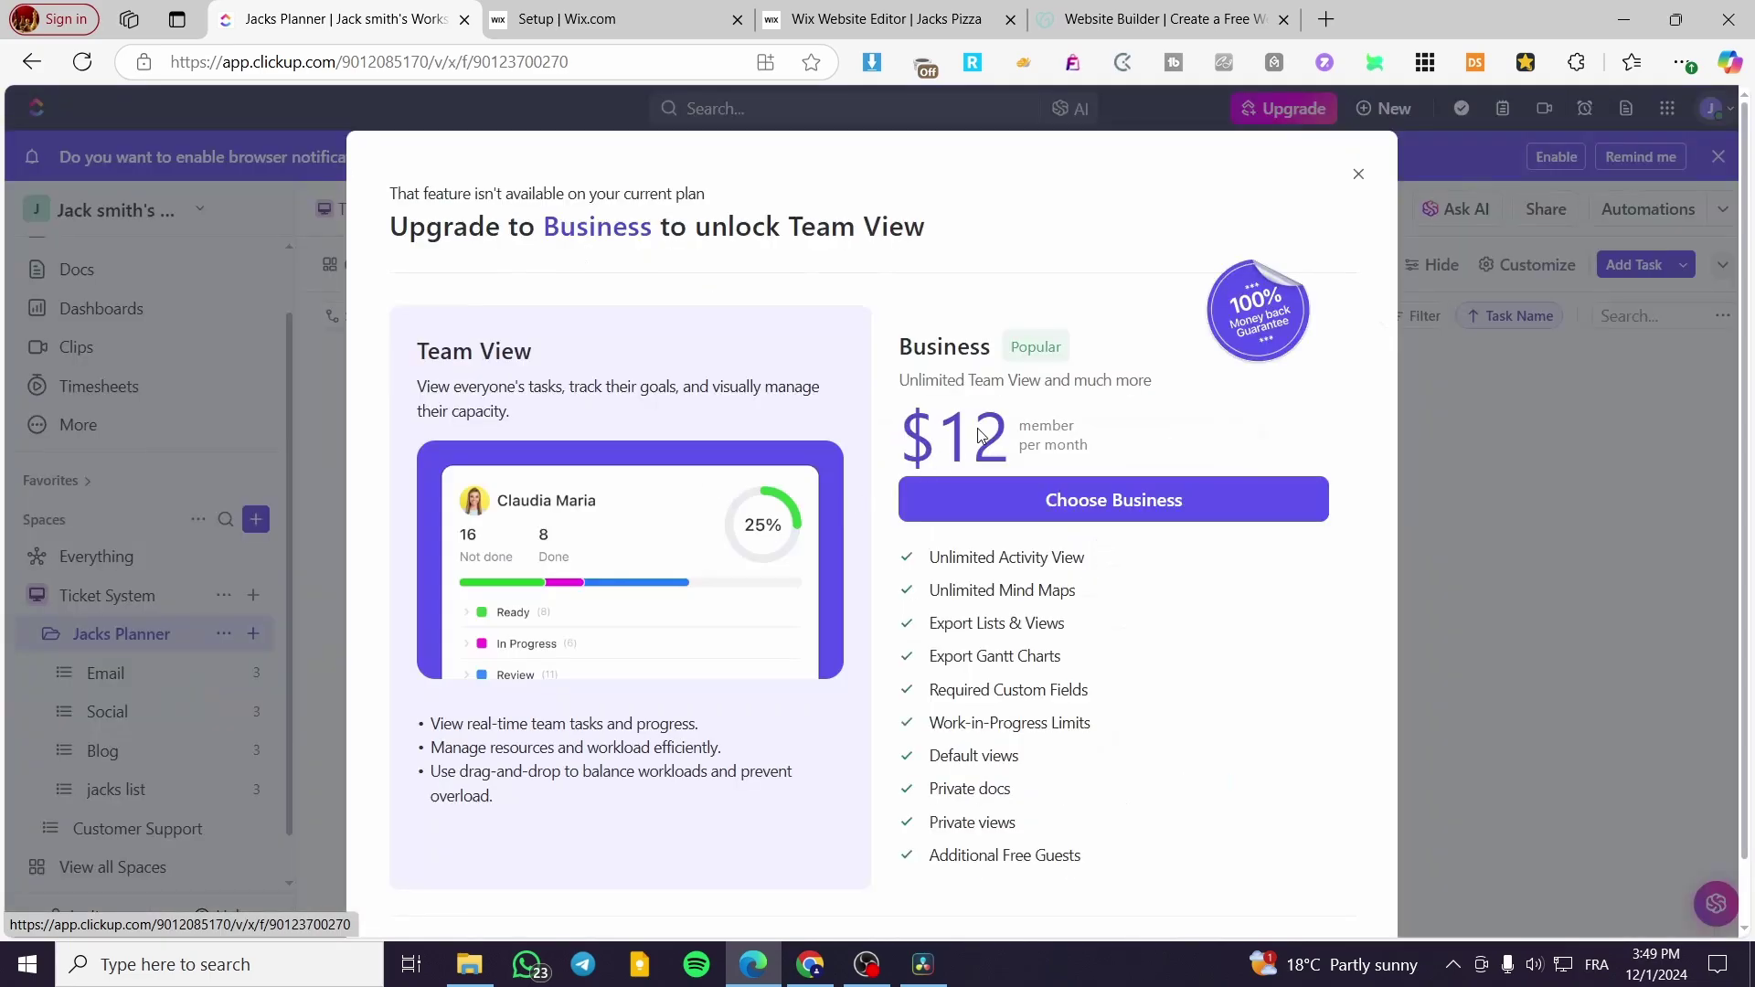
left_click(1359, 177)
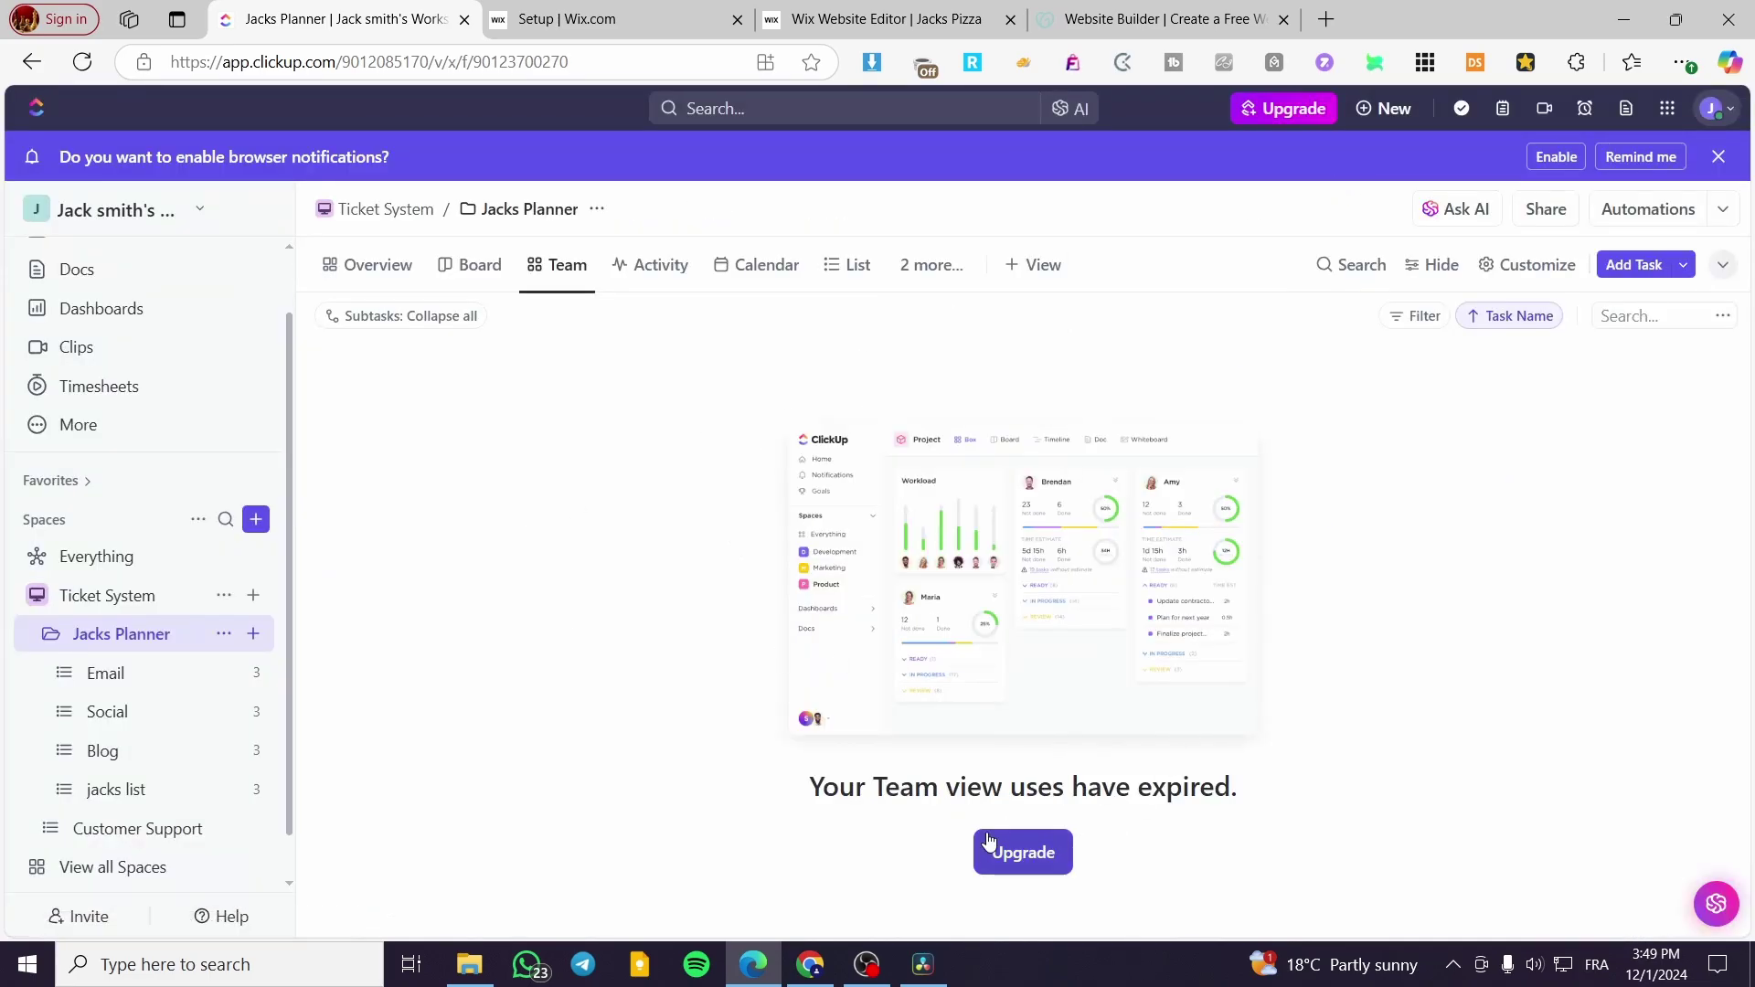
left_click(476, 275)
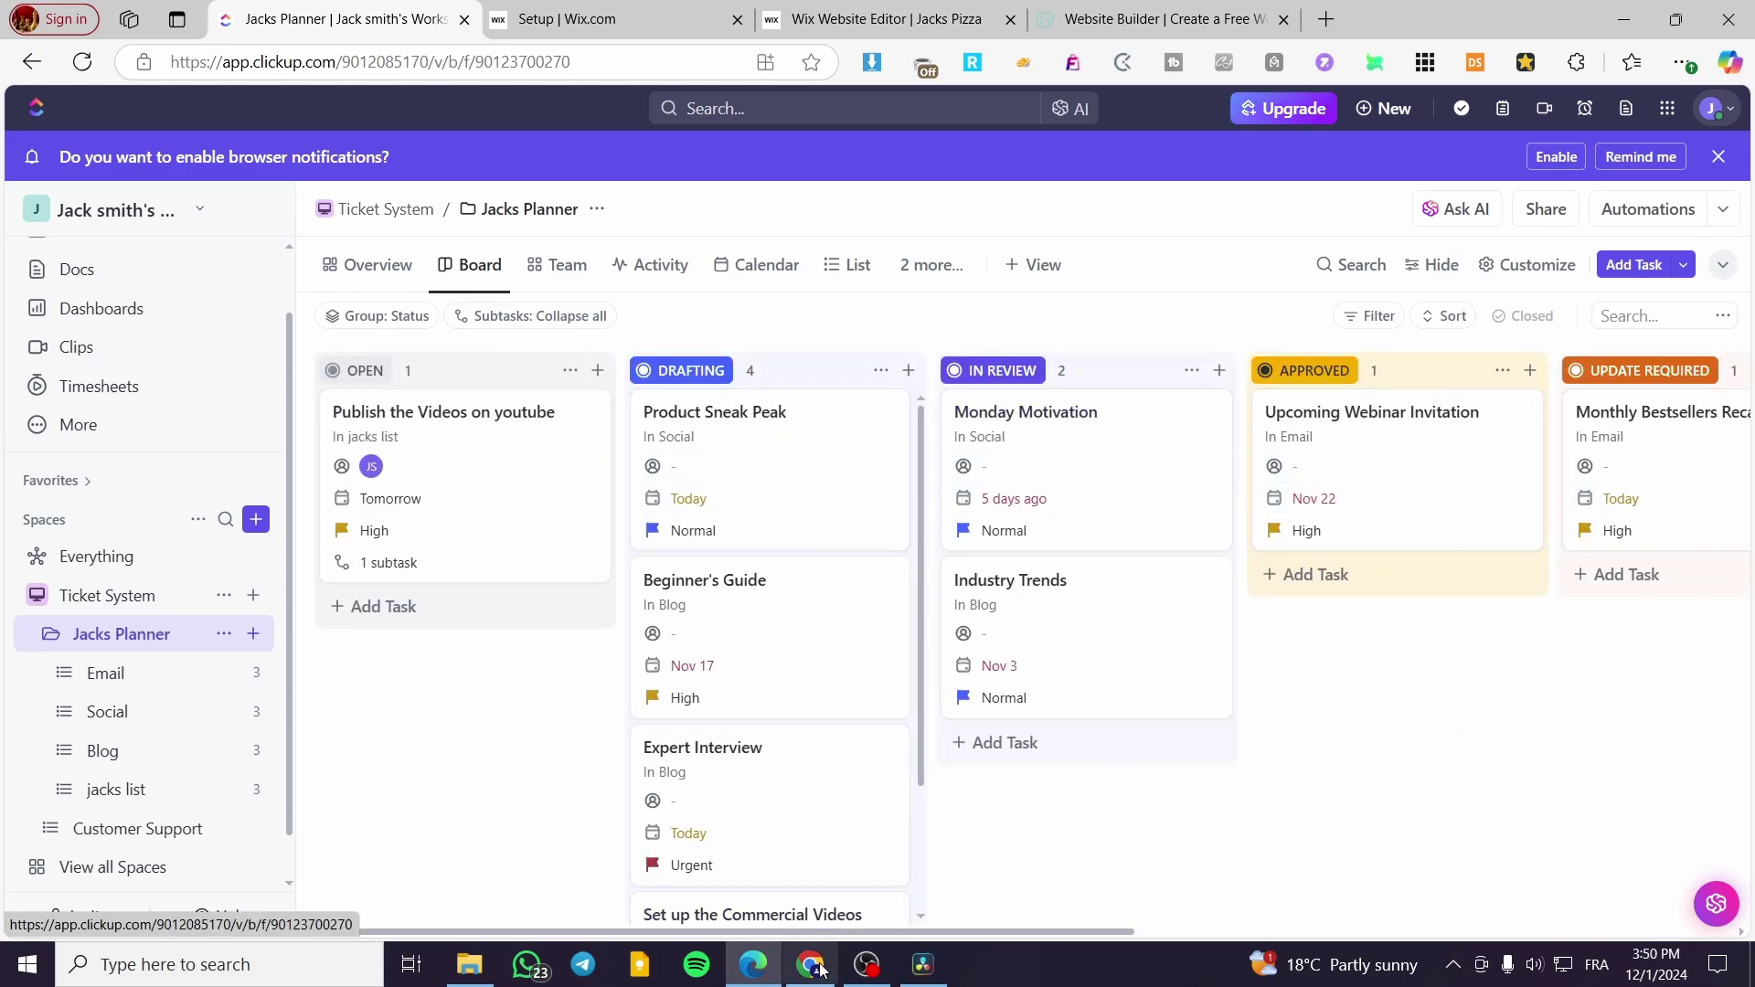
left_click_drag(1080, 937, 1567, 905)
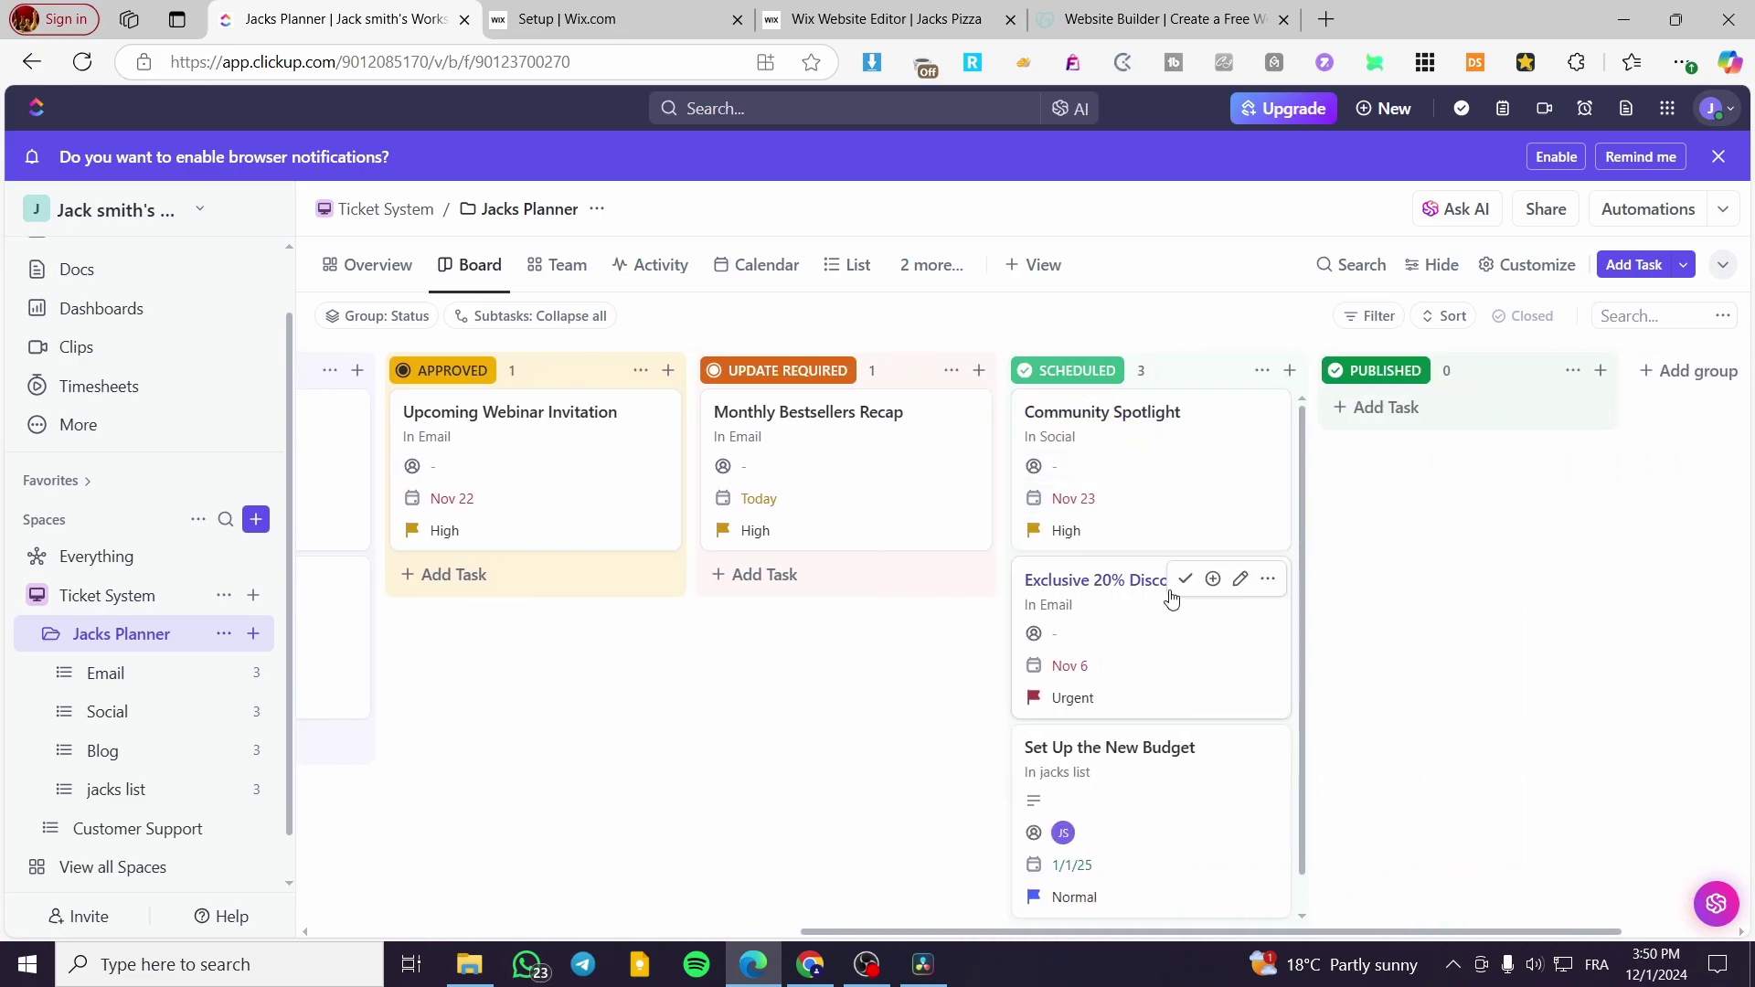
scroll(1189, 758, "down", 1)
scroll(1246, 823, "up", 1)
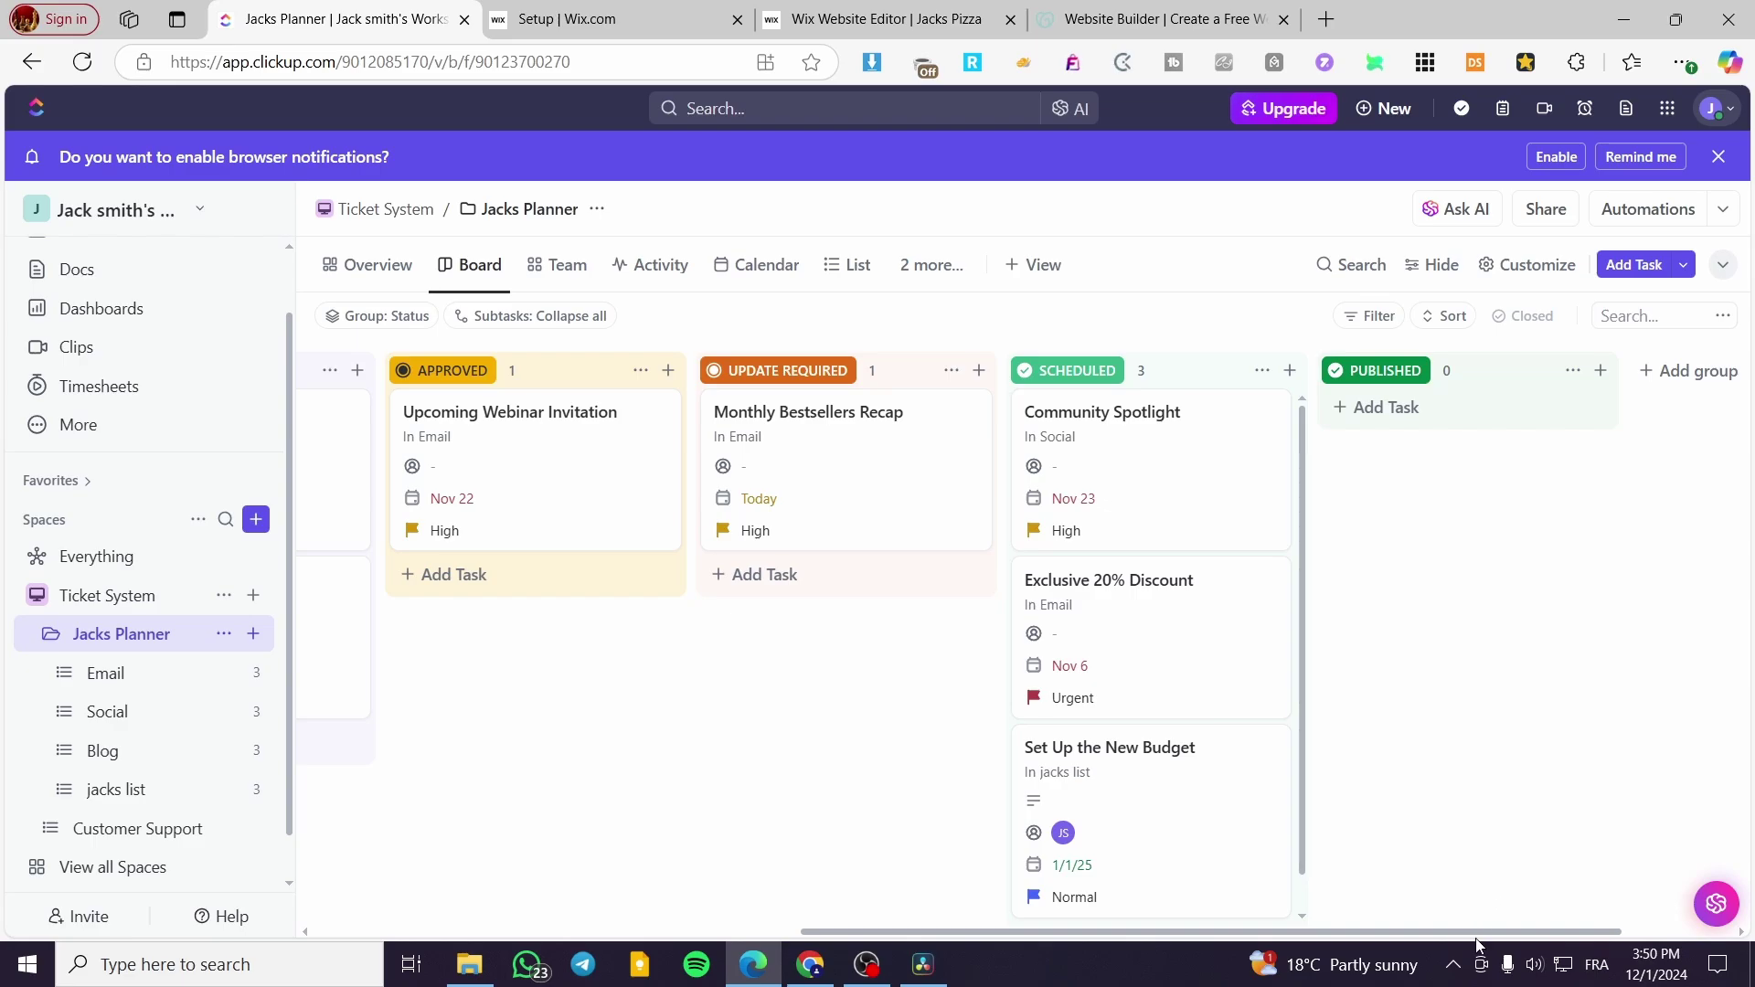
left_click_drag(1478, 946, 993, 930)
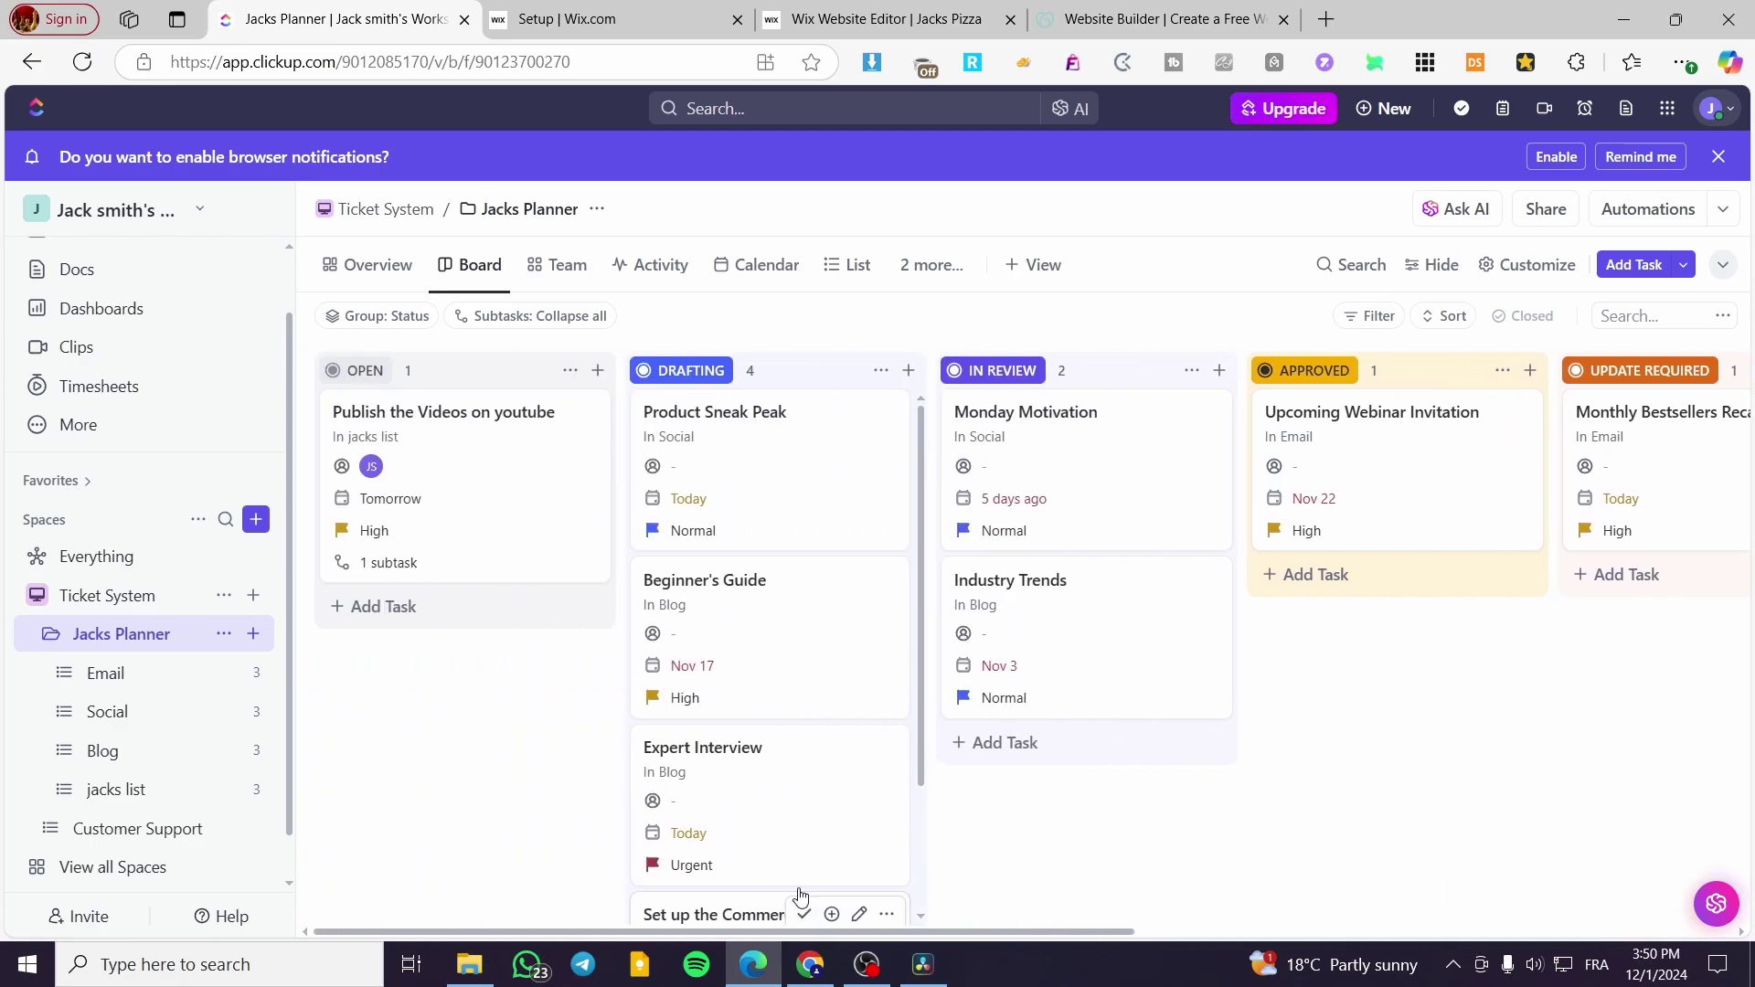
Step: Review the Jacks Planner Overview: jacks list at 1/4 done, 3 assigned versus 9 unassigned tasks
left_click(336, 274)
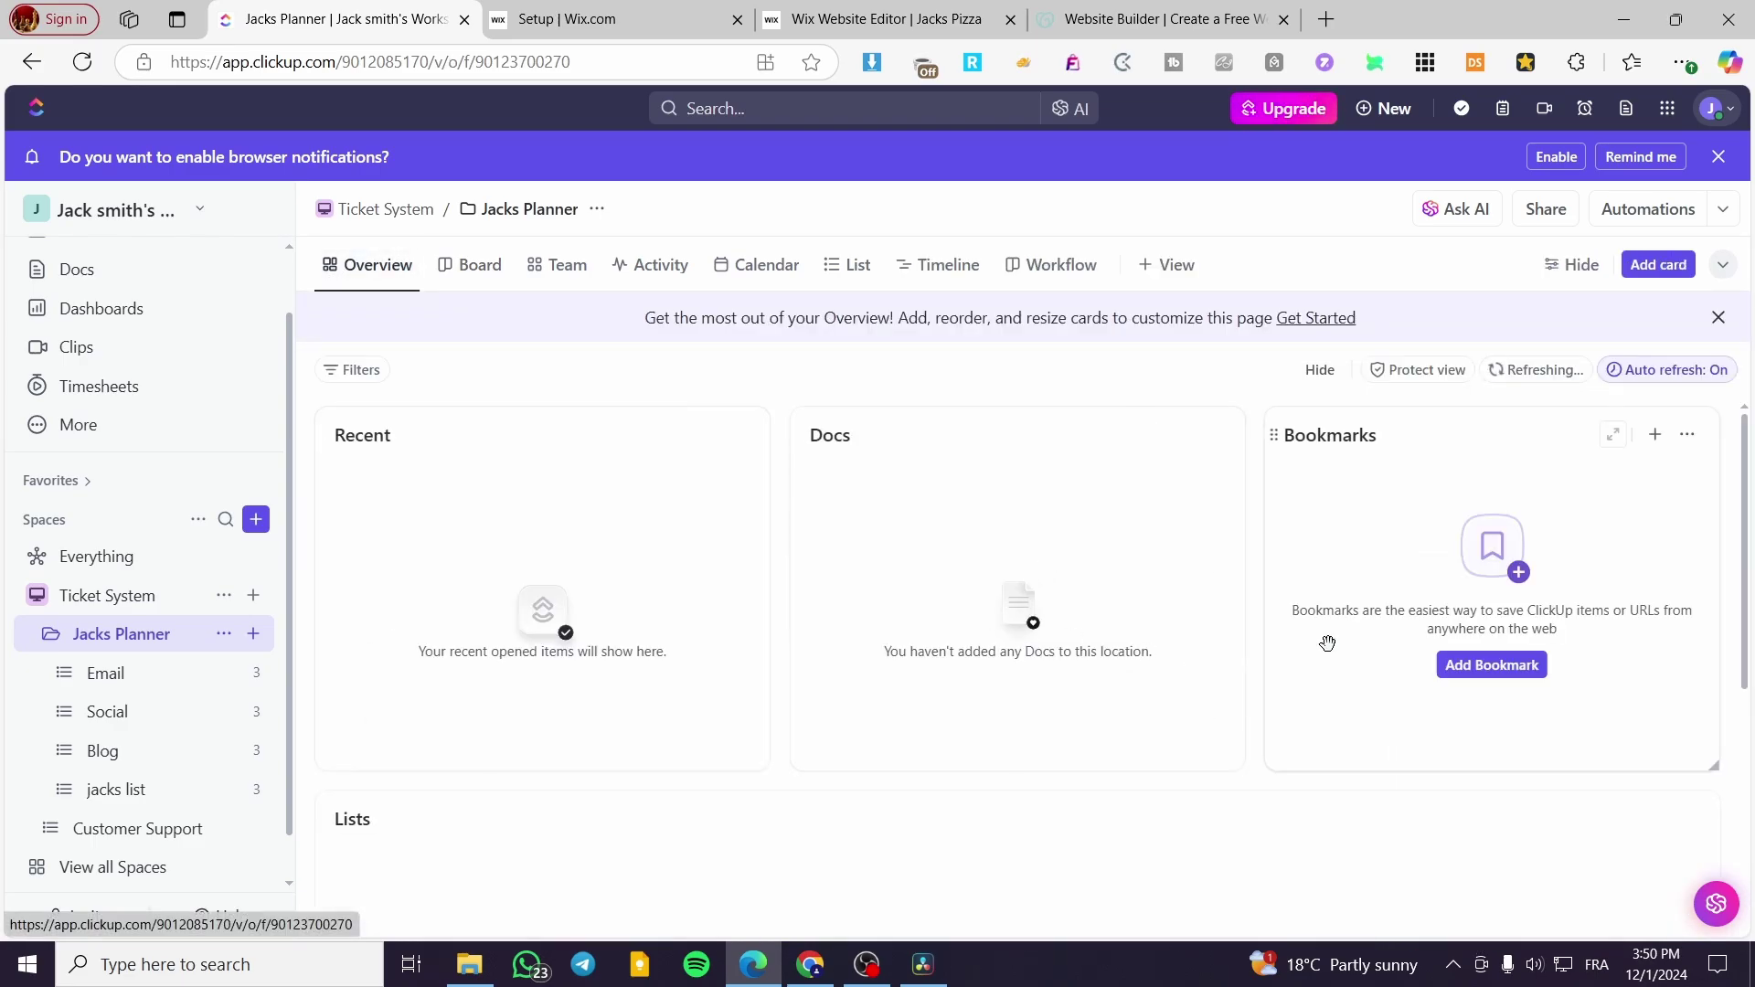
scroll(1372, 654, "down", 5)
scroll(342, 653, "up", 3)
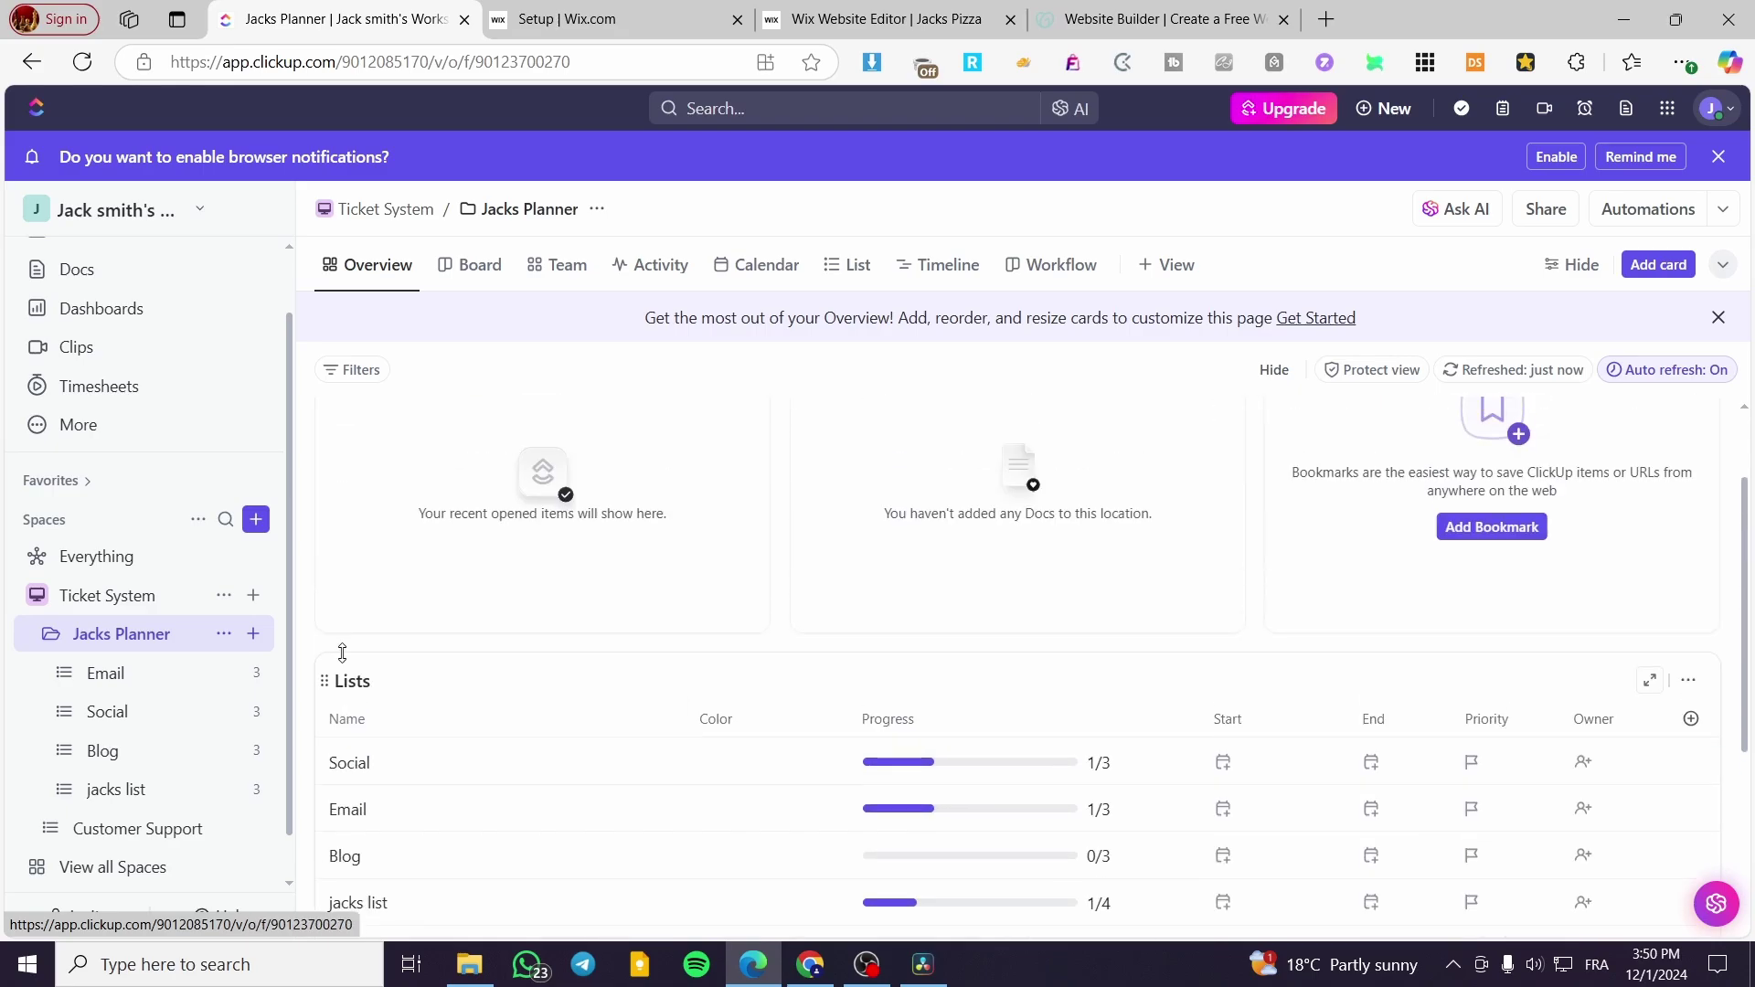
scroll(506, 607, "down", 5)
mouse_move(1430, 733)
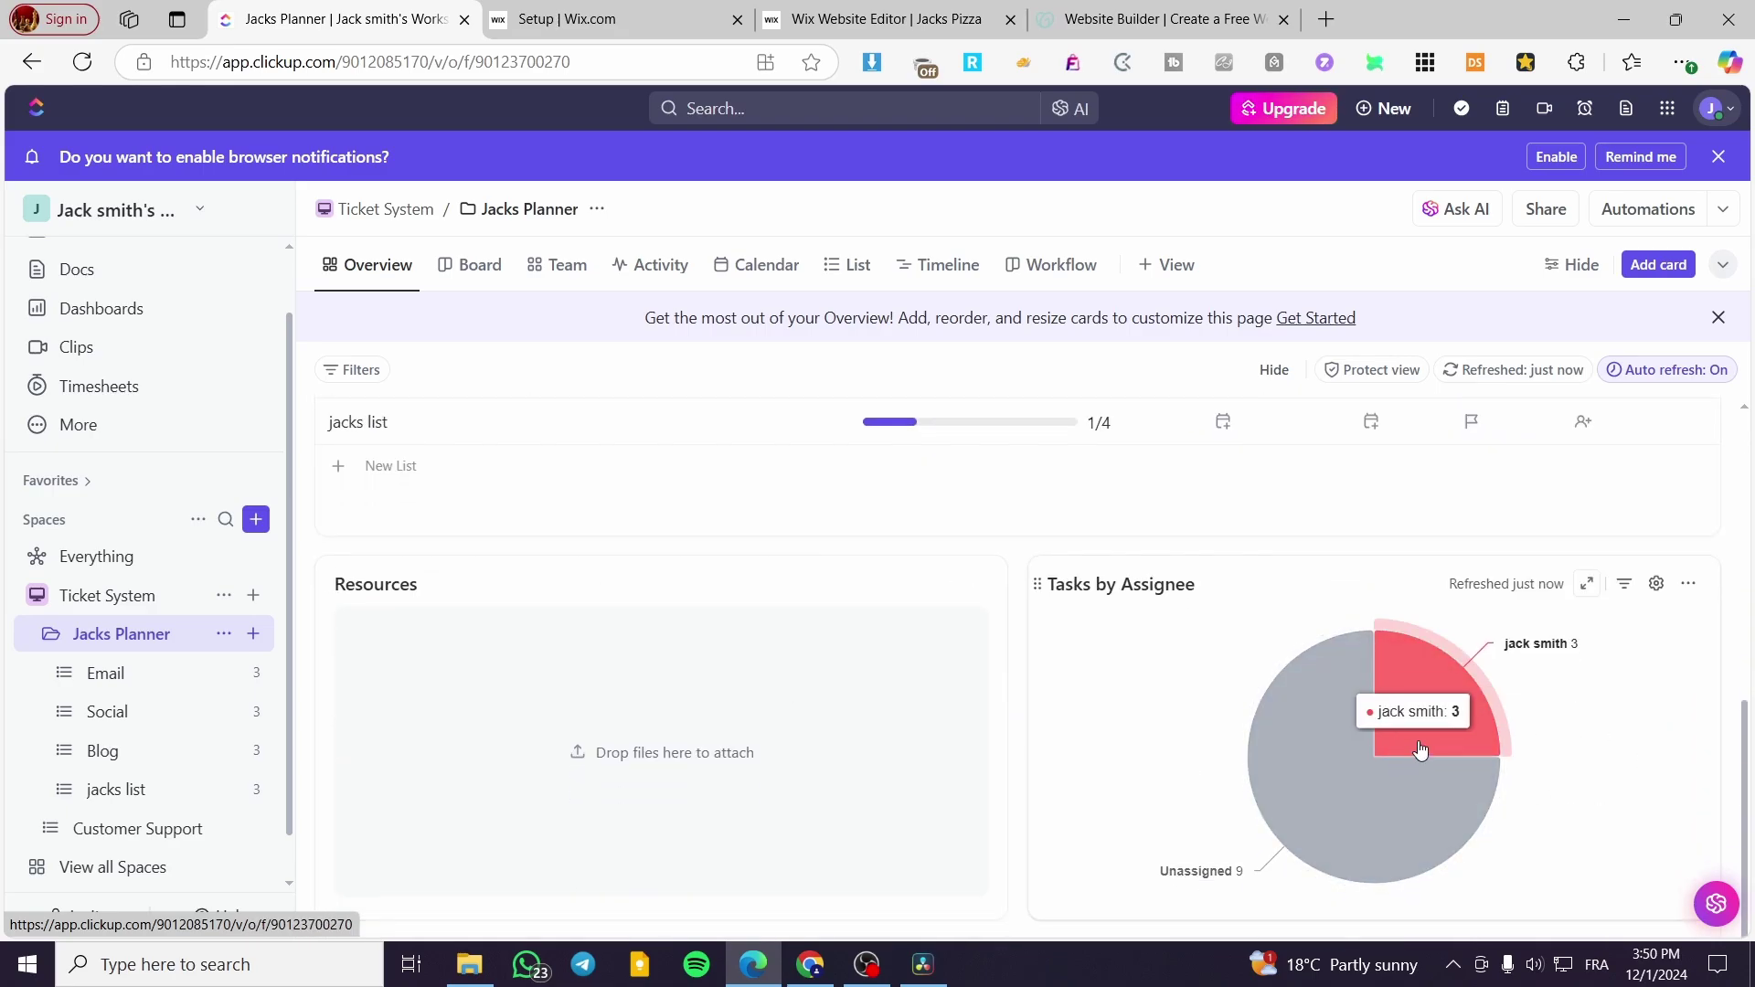
scroll(856, 700, "up", 1)
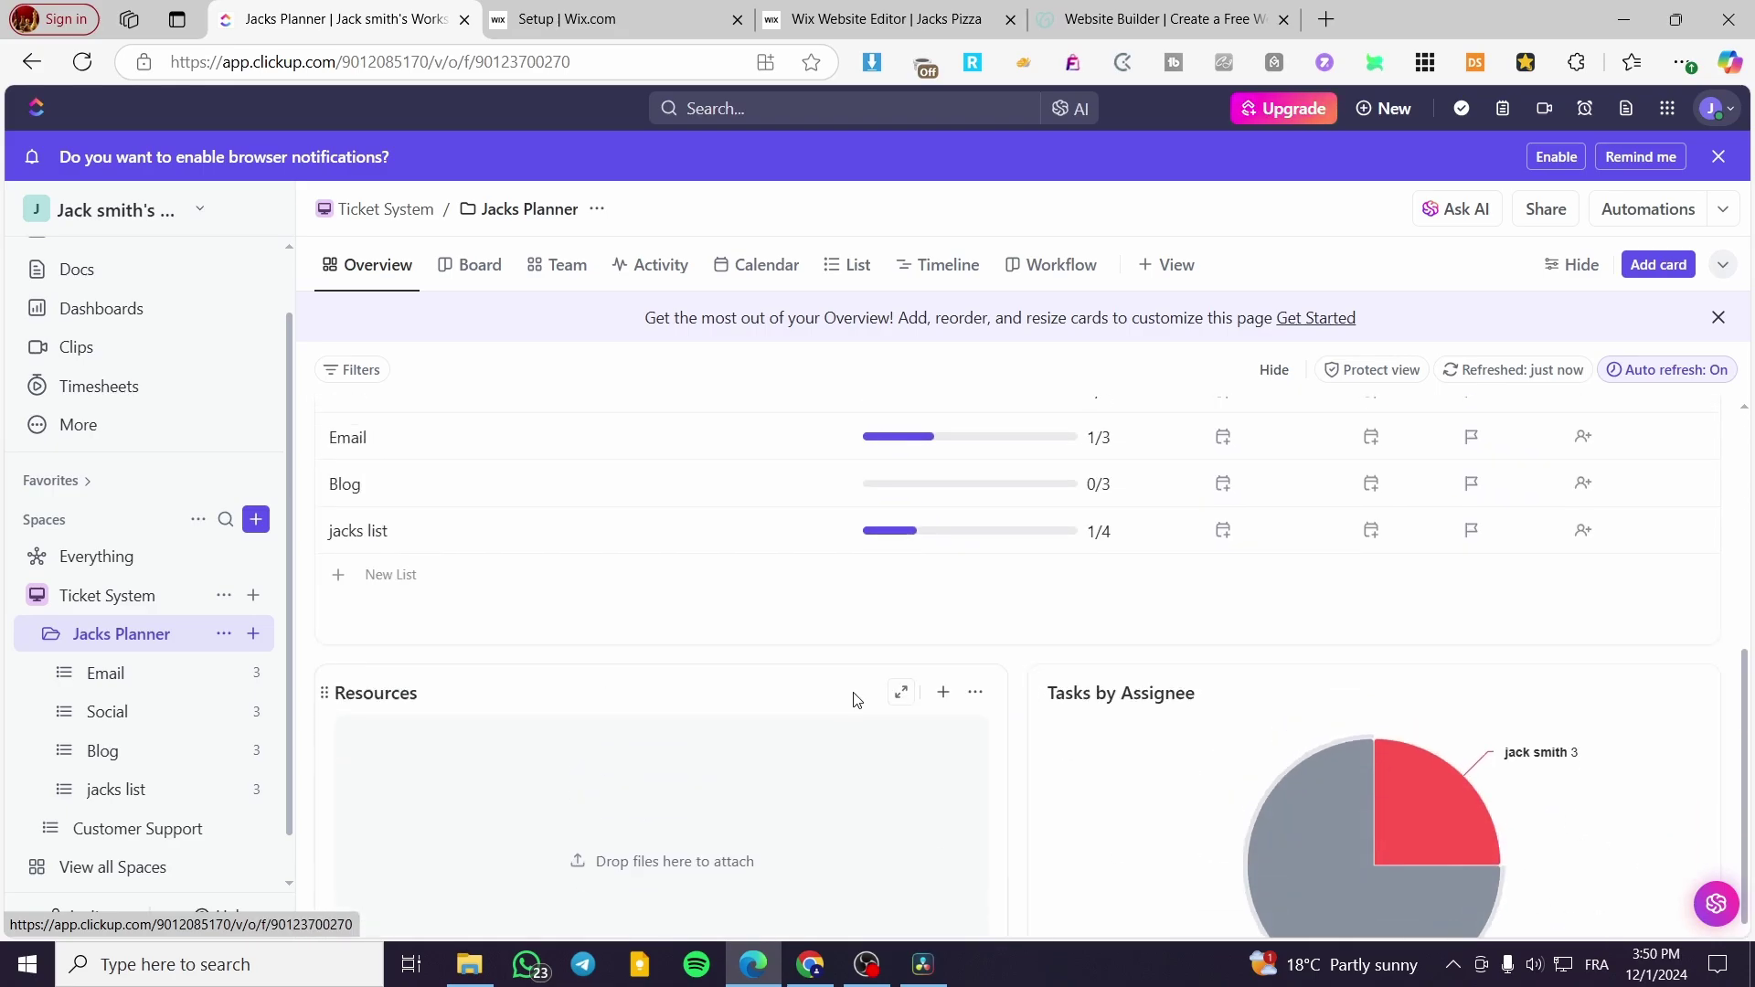